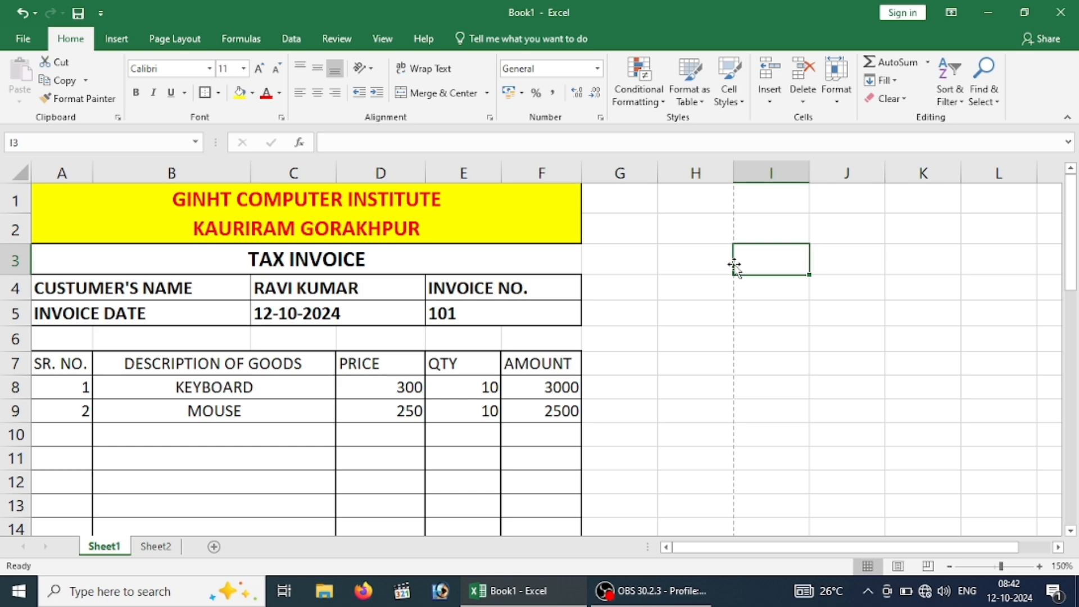
- Look through the sample tax invoice on Sheet1, from the institute heading down to the totals, terms and signature area, and return to the top
{"action": "key", "text": "Down"}
{"action": "key", "text": "Down"}
{"action": "key", "text": "Down"}
{"action": "key", "text": "Down"}
{"action": "key", "text": "Down"}
{"action": "key", "text": "Down"}
{"action": "key", "text": "Down"}
{"action": "key", "text": "Down"}
{"action": "key", "text": "Down"}
{"action": "key", "text": "Down"}
{"action": "key", "text": "Down"}
{"action": "key", "text": "Down"}
{"action": "key", "text": "Down"}
{"action": "key", "text": "Down"}
{"action": "key", "text": "Down"}
{"action": "key", "text": "Down"}
{"action": "key", "text": "Down"}
{"action": "key", "text": "Down"}
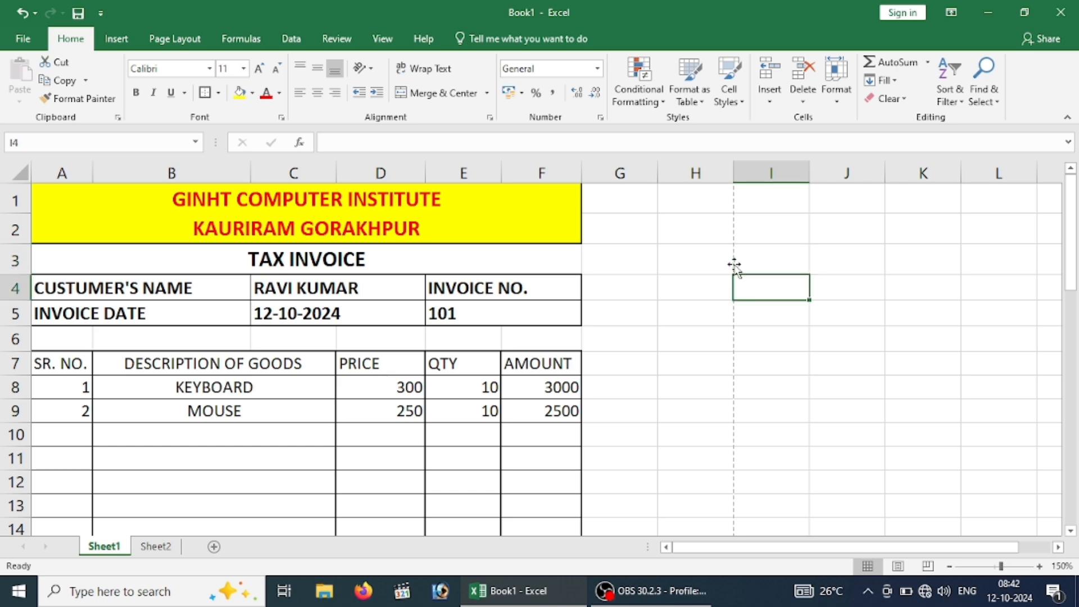
{"action": "key", "text": "Down"}
{"action": "key", "text": "Down"}
{"action": "key", "text": "Down"}
{"action": "key", "text": "Down"}
{"action": "key", "text": "Down"}
{"action": "key", "text": "Down"}
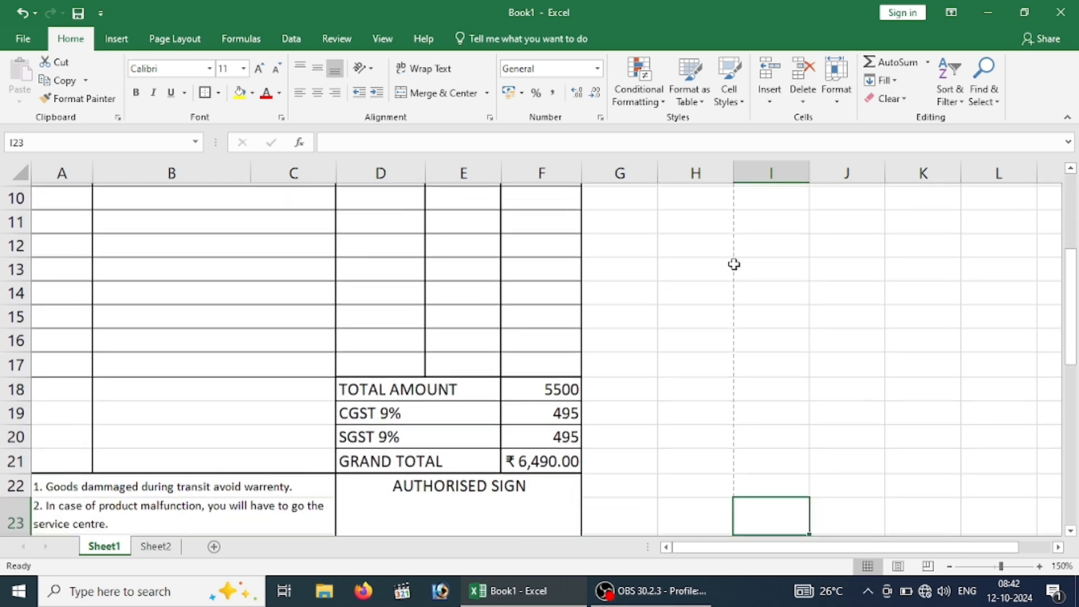
{"action": "key", "text": "Up"}
{"action": "key", "text": "Up"}
{"action": "key", "text": "Up"}
{"action": "key", "text": "Up"}
{"action": "key", "text": "Up"}
{"action": "key", "text": "Up"}
{"action": "key", "text": "Up"}
{"action": "key", "text": "Up"}
{"action": "key", "text": "Up"}
{"action": "key", "text": "Up"}
{"action": "key", "text": "Up"}
{"action": "key", "text": "Up"}
{"action": "key", "text": "Up"}
{"action": "key", "text": "Up"}
{"action": "key", "text": "Up"}
{"action": "key", "text": "Up"}
{"action": "key", "text": "Up"}
{"action": "key", "text": "Up"}
{"action": "key", "text": "Up"}
{"action": "key", "text": "Up"}
{"action": "key", "text": "Up"}
{"action": "key", "text": "Up"}
{"action": "key", "text": "Up"}
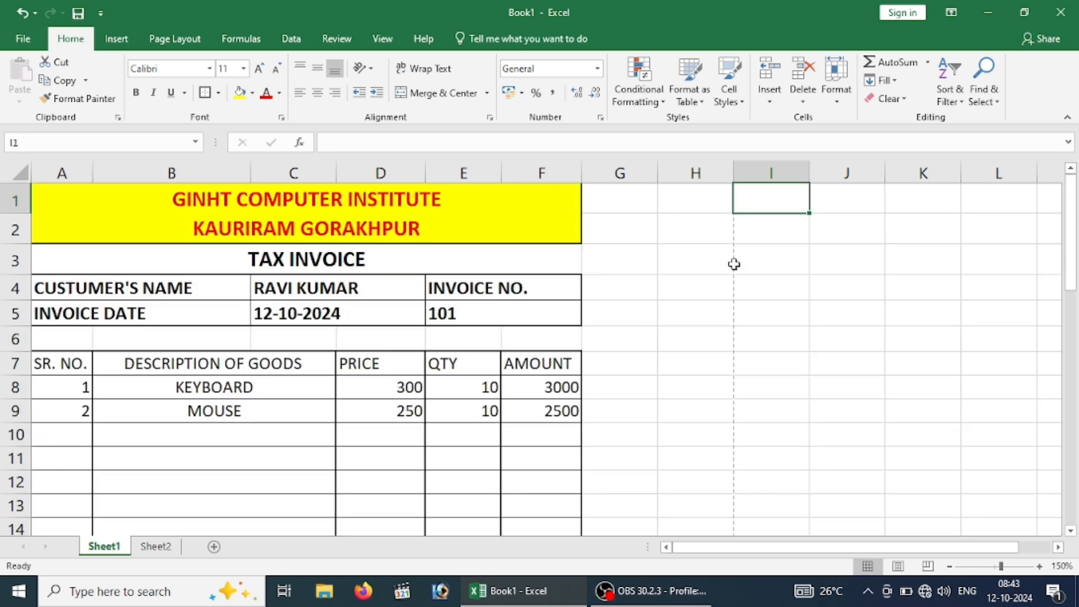
{"action": "key", "text": "Down"}
{"action": "key", "text": "Down"}
{"action": "key", "text": "Down"}
{"action": "key", "text": "Down"}
{"action": "key", "text": "Down"}
{"action": "key", "text": "Down"}
{"action": "key", "text": "Down"}
{"action": "key", "text": "Down"}
{"action": "key", "text": "Down"}
{"action": "key", "text": "Down"}
{"action": "key", "text": "Down"}
{"action": "key", "text": "Down"}
{"action": "key", "text": "Down"}
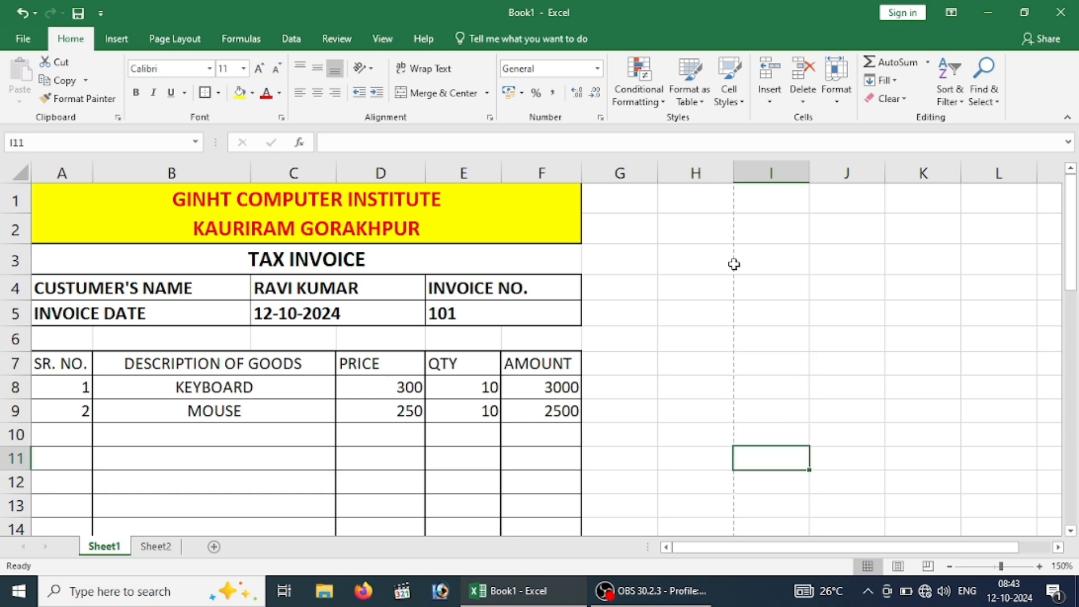
{"action": "key", "text": "Down"}
{"action": "key", "text": "Down"}
{"action": "key", "text": "Down"}
{"action": "key", "text": "Down"}
{"action": "key", "text": "Down"}
{"action": "key", "text": "Down"}
{"action": "key", "text": "Down"}
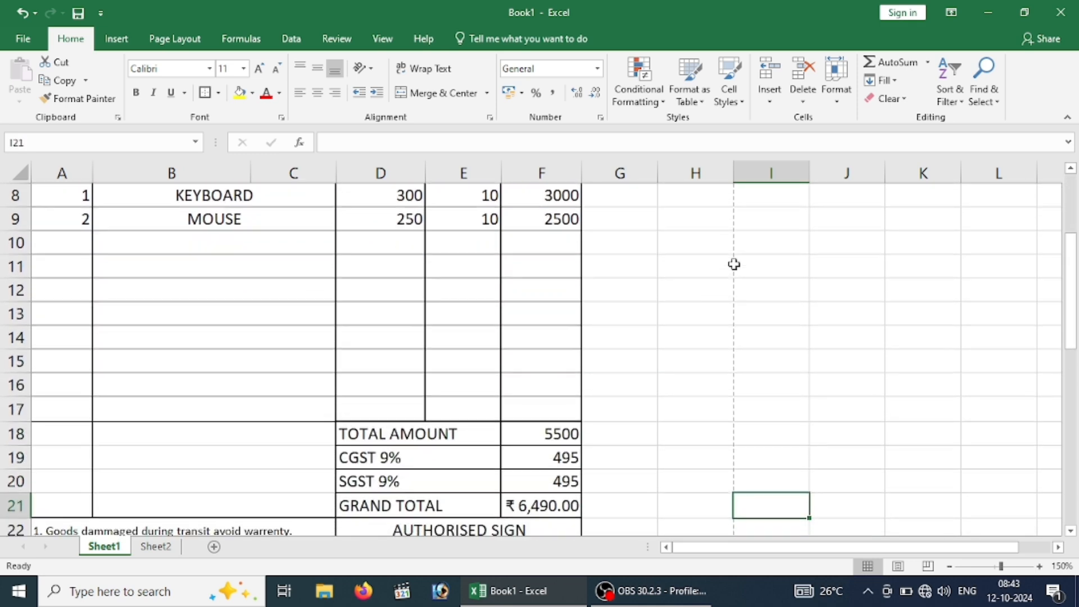
{"action": "key", "text": "Up"}
{"action": "key", "text": "Up"}
{"action": "key", "text": "Up"}
{"action": "key", "text": "Up"}
{"action": "key", "text": "Up"}
{"action": "key", "text": "Up"}
{"action": "key", "text": "Up"}
{"action": "key", "text": "Up"}
{"action": "key", "text": "Up"}
{"action": "key", "text": "Up"}
{"action": "key", "text": "Up"}
{"action": "key", "text": "Up"}
{"action": "key", "text": "Up"}
{"action": "key", "text": "Up"}
{"action": "key", "text": "Up"}
{"action": "key", "text": "Up"}
{"action": "key", "text": "Up"}
{"action": "key", "text": "Up"}
{"action": "key", "text": "Up"}
{"action": "key", "text": "Up"}
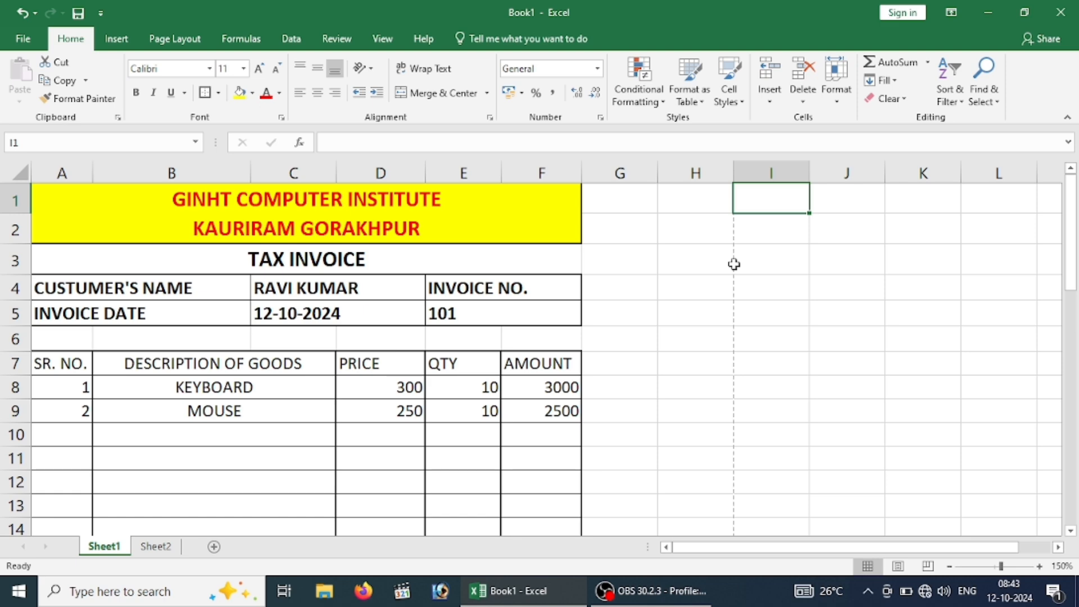
{"action": "key", "text": "Down"}
{"action": "key", "text": "Down"}
{"action": "key", "text": "Down"}
{"action": "key", "text": "Down"}
{"action": "key", "text": "Down"}
{"action": "key", "text": "Down"}
{"action": "key", "text": "Down"}
{"action": "key", "text": "Down"}
{"action": "key", "text": "Down"}
{"action": "key", "text": "Down"}
{"action": "key", "text": "Down"}
{"action": "key", "text": "Down"}
{"action": "key", "text": "Down"}
{"action": "key", "text": "Down"}
{"action": "key", "text": "Down"}
{"action": "key", "text": "Down"}
{"action": "key", "text": "Down"}
{"action": "key", "text": "Down"}
{"action": "key", "text": "Down"}
{"action": "key", "text": "Down"}
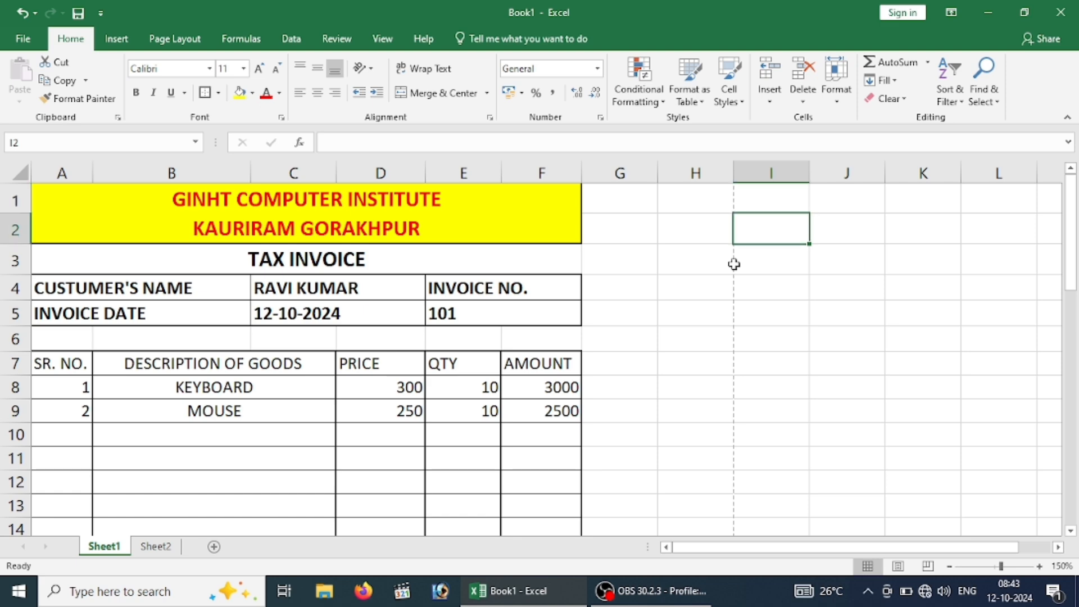
{"action": "key", "text": "Down"}
{"action": "key", "text": "Down"}
{"action": "key", "text": "Down"}
{"action": "key", "text": "Down"}
{"action": "key", "text": "Down"}
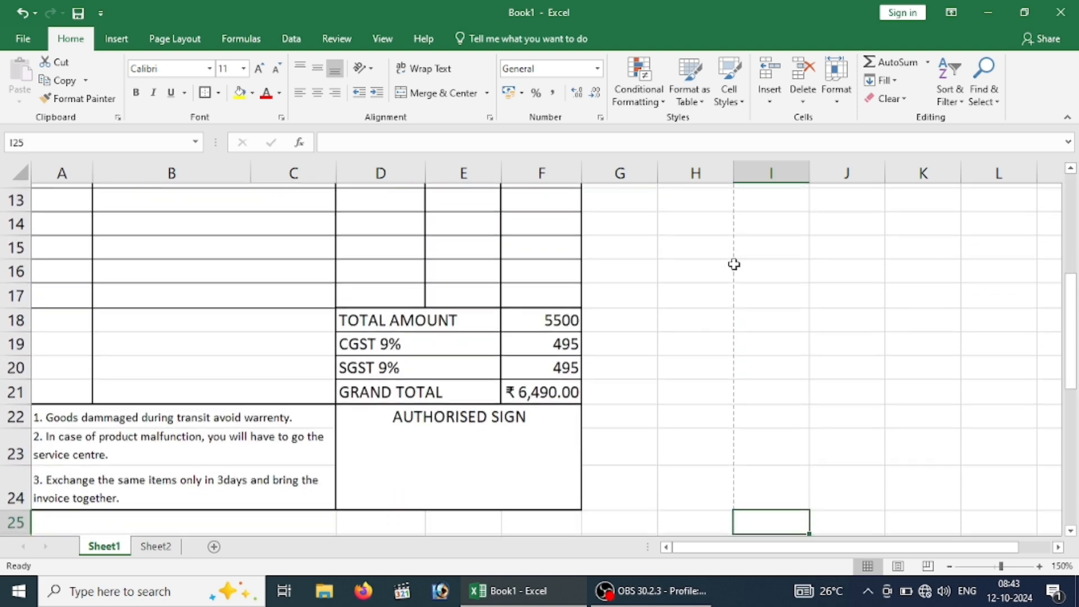
{"action": "key", "text": "Up"}
{"action": "key", "text": "Up"}
{"action": "key", "text": "Up"}
{"action": "key", "text": "Up"}
{"action": "key", "text": "Up"}
{"action": "key", "text": "Up"}
{"action": "key", "text": "Up"}
{"action": "key", "text": "Up"}
{"action": "key", "text": "Up"}
{"action": "key", "text": "Up"}
{"action": "key", "text": "Up"}
{"action": "key", "text": "Up"}
{"action": "key", "text": "Up"}
{"action": "key", "text": "Up"}
{"action": "key", "text": "Up"}
{"action": "key", "text": "Up"}
{"action": "key", "text": "Up"}
{"action": "key", "text": "Up"}
{"action": "key", "text": "Up"}
{"action": "key", "text": "Up"}
{"action": "key", "text": "Up"}
{"action": "key", "text": "Up"}
{"action": "key", "text": "Up"}
{"action": "key", "text": "Up"}
{"action": "key", "text": "Up"}
{"action": "key", "text": "Up"}
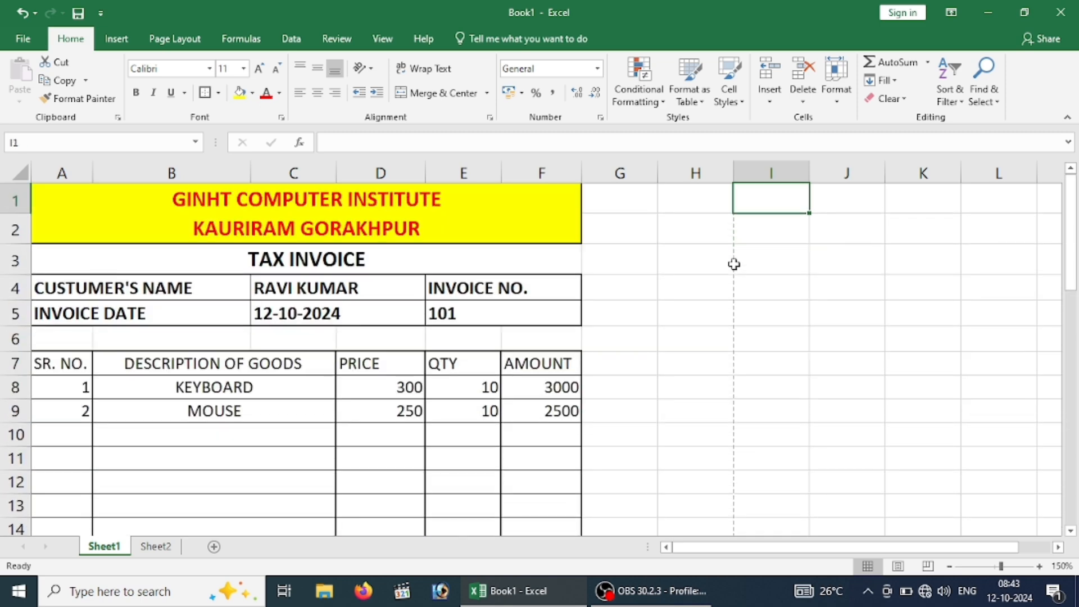
- Examine the tax invoice in the print preview, both as a full page and enlarged down to its terms, and return to the sheet
{"action": "key", "text": "ctrl+p"}
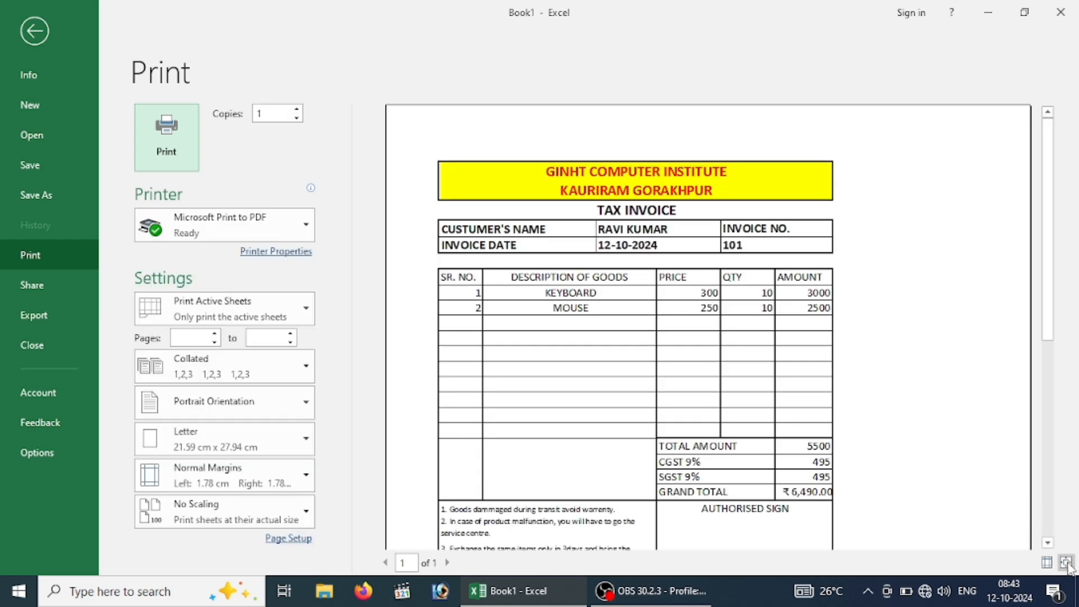
{"action": "left_click", "coordinate": [1067, 563]}
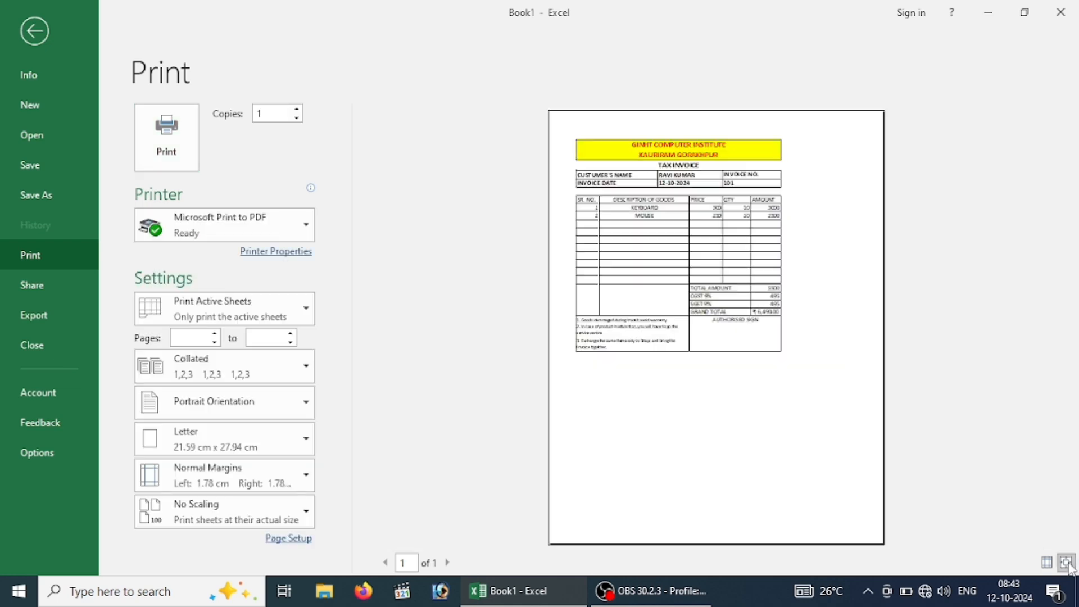
{"action": "left_click", "coordinate": [1067, 563]}
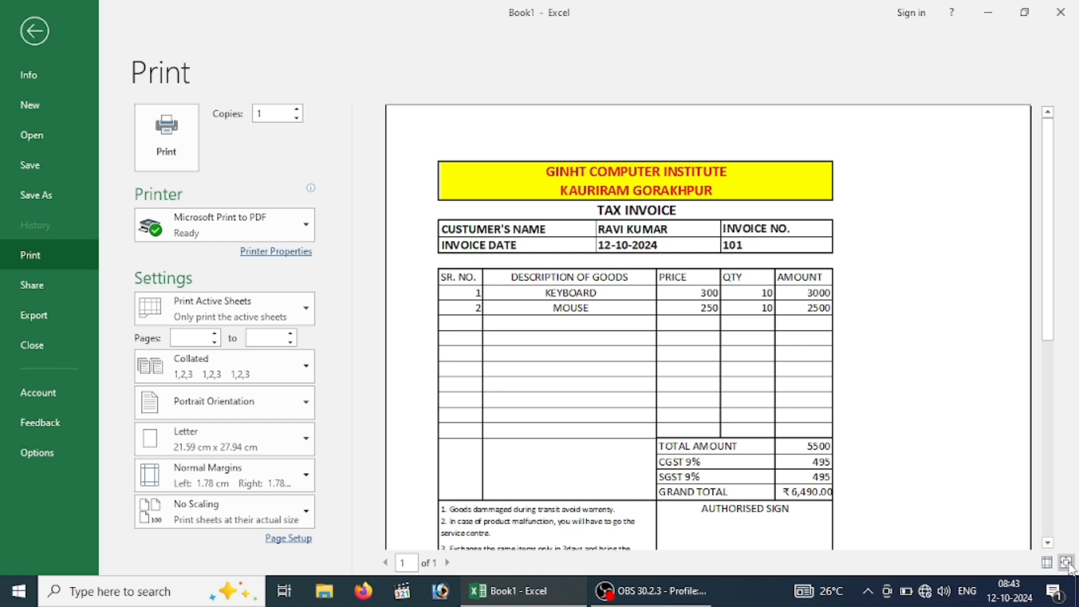
{"action": "left_click", "coordinate": [573, 263]}
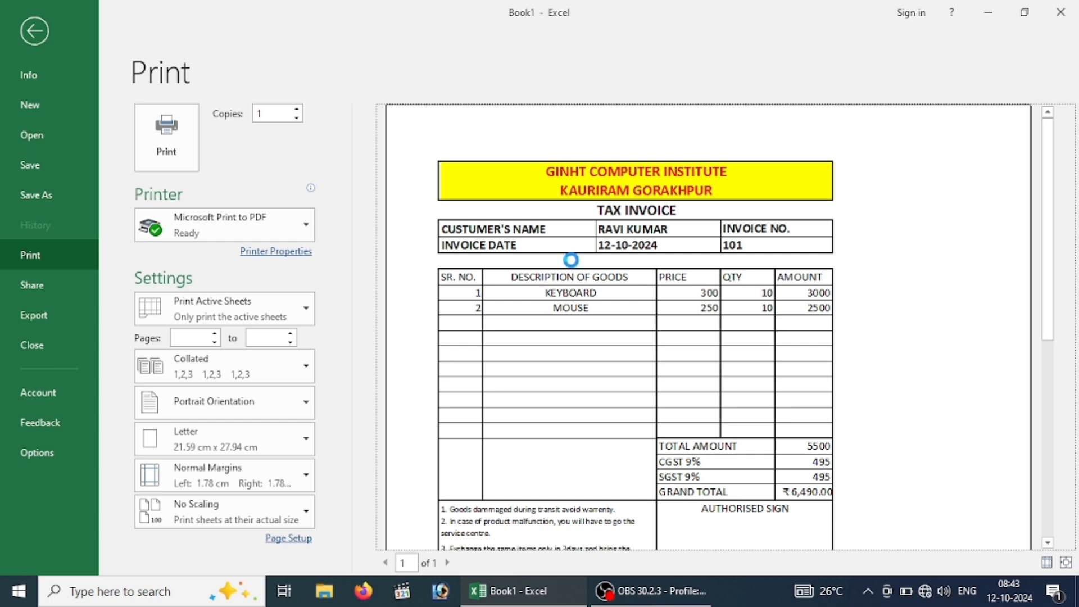
{"action": "scroll", "coordinate": [571, 262], "scroll_direction": "down", "scroll_amount": 2}
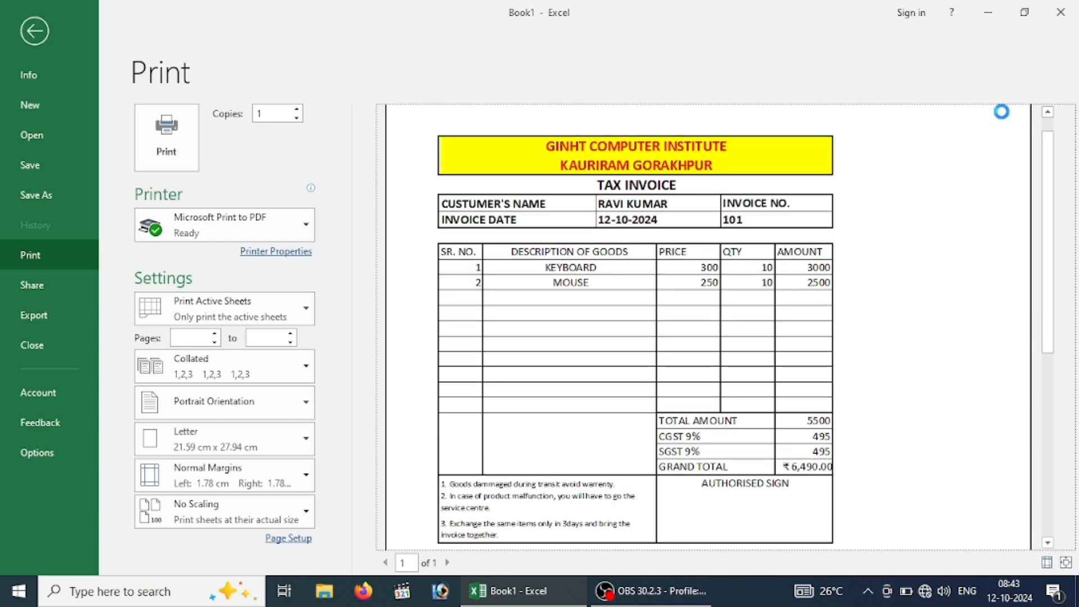
{"action": "left_click_drag", "start_coordinate": [1050, 156], "coordinate": [1051, 163]}
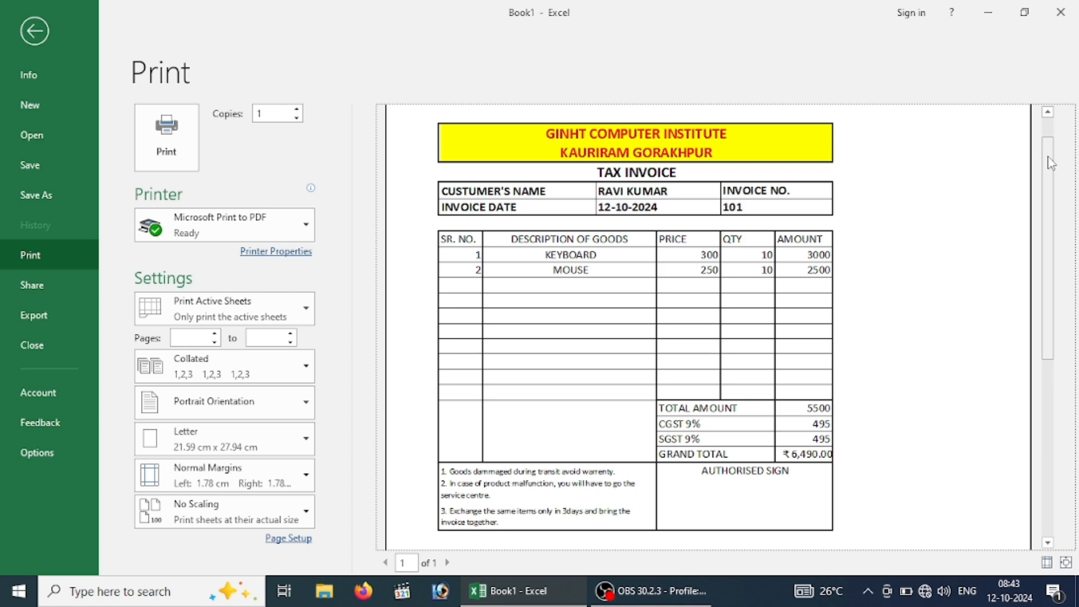
{"action": "scroll", "coordinate": [1052, 164], "scroll_direction": "down", "scroll_amount": 2}
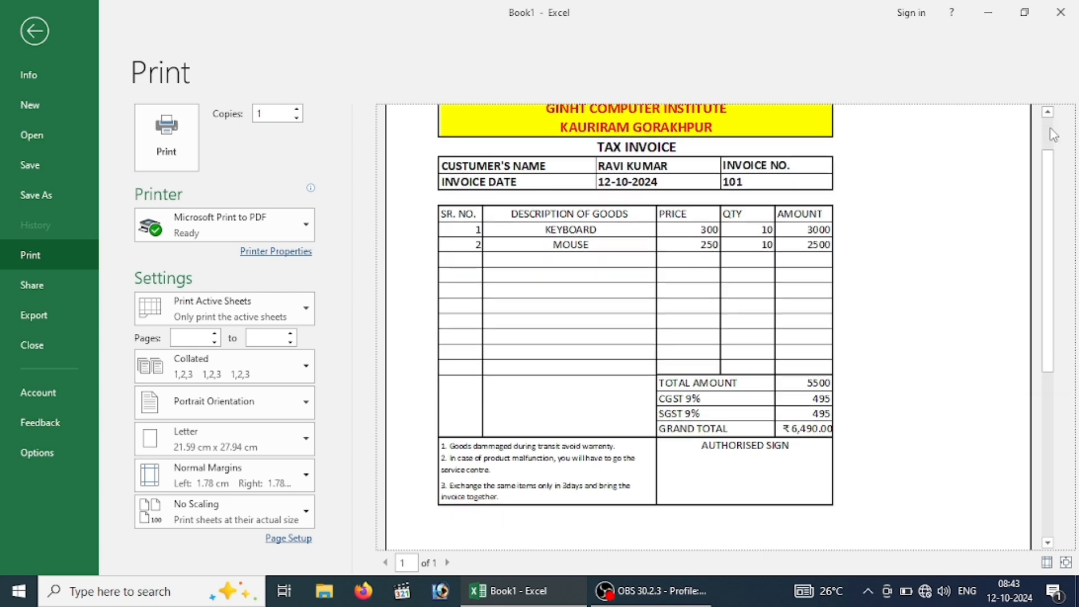
{"action": "scroll", "coordinate": [1054, 135], "scroll_direction": "down", "scroll_amount": 1}
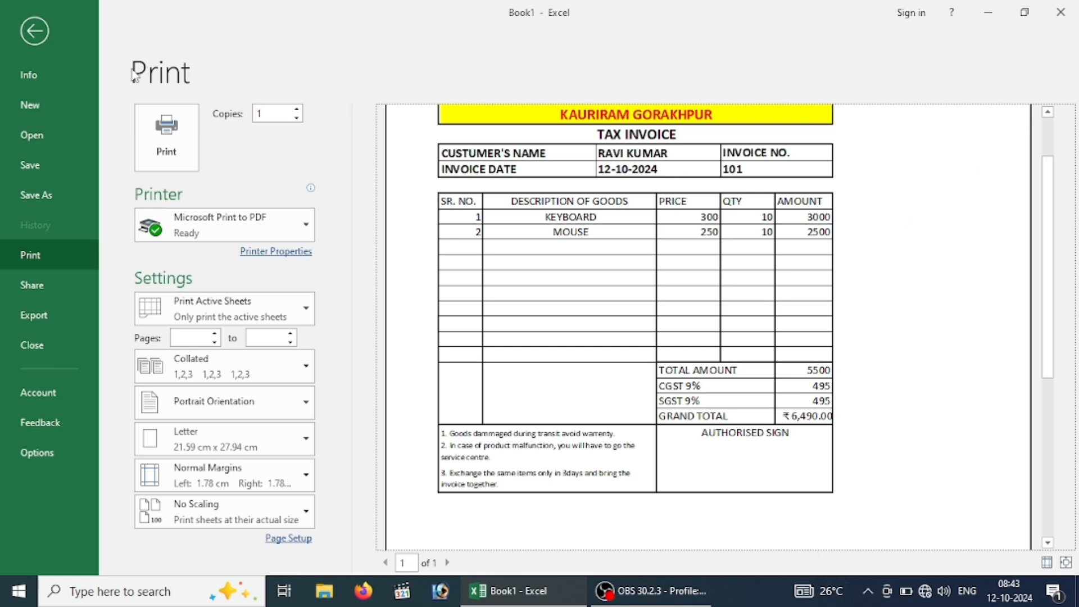
{"action": "left_click", "coordinate": [40, 37]}
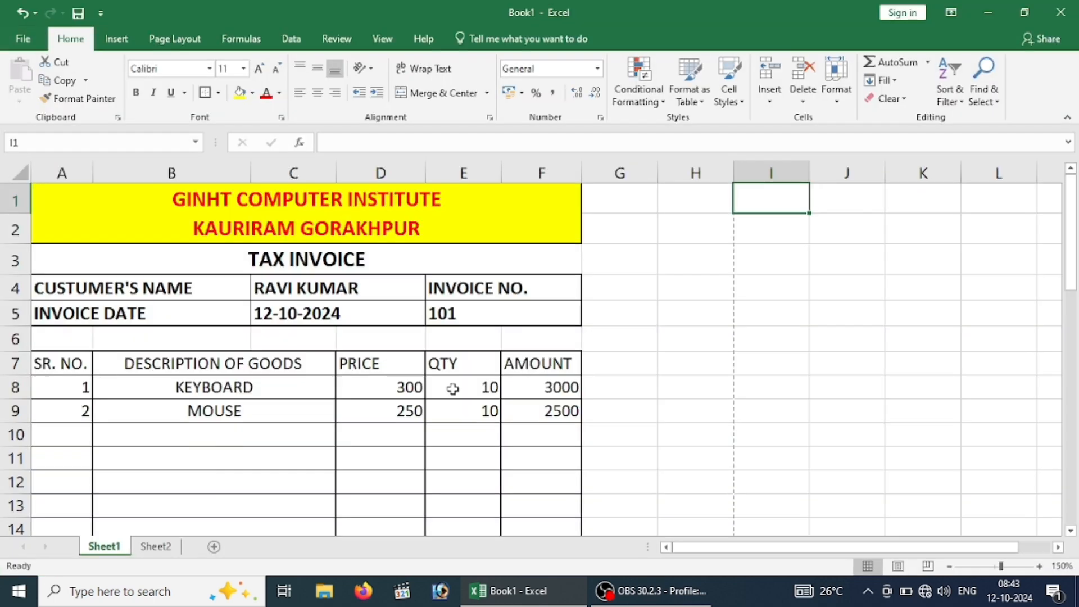
{"action": "left_click", "coordinate": [696, 409]}
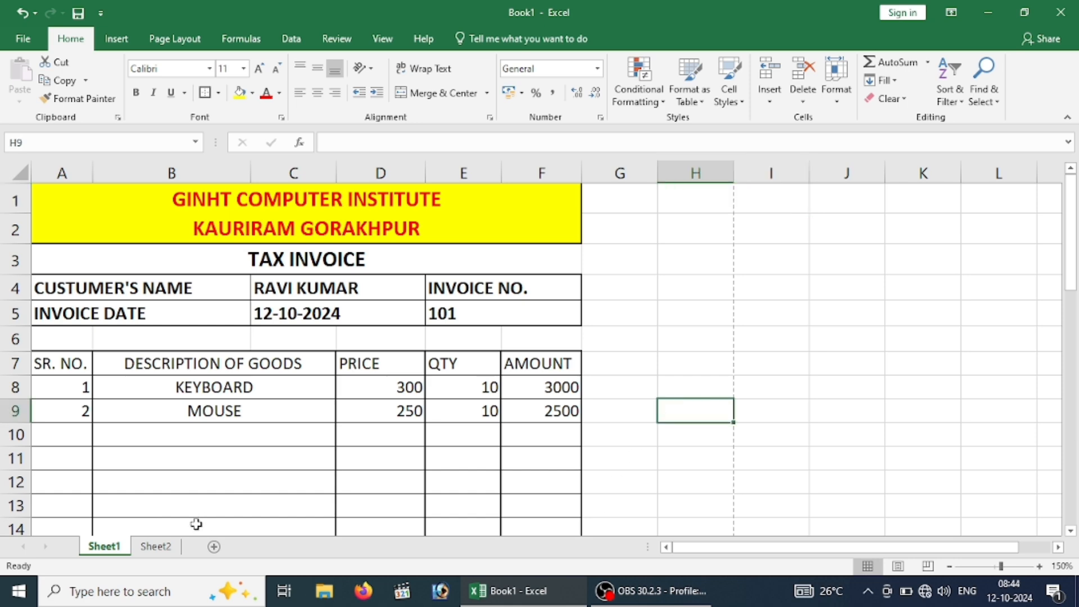
- Add a new blank worksheet after Sheet1 and enlarge its view to 200%
{"action": "left_click", "coordinate": [214, 547]}
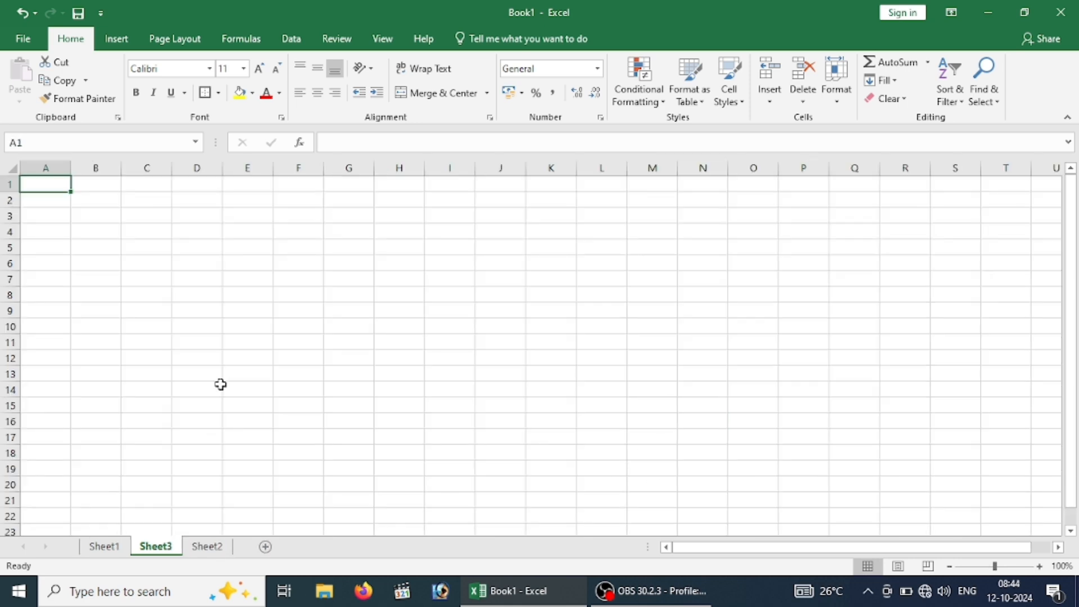
{"action": "left_click", "coordinate": [1040, 566]}
{"action": "left_click", "coordinate": [1040, 566]}
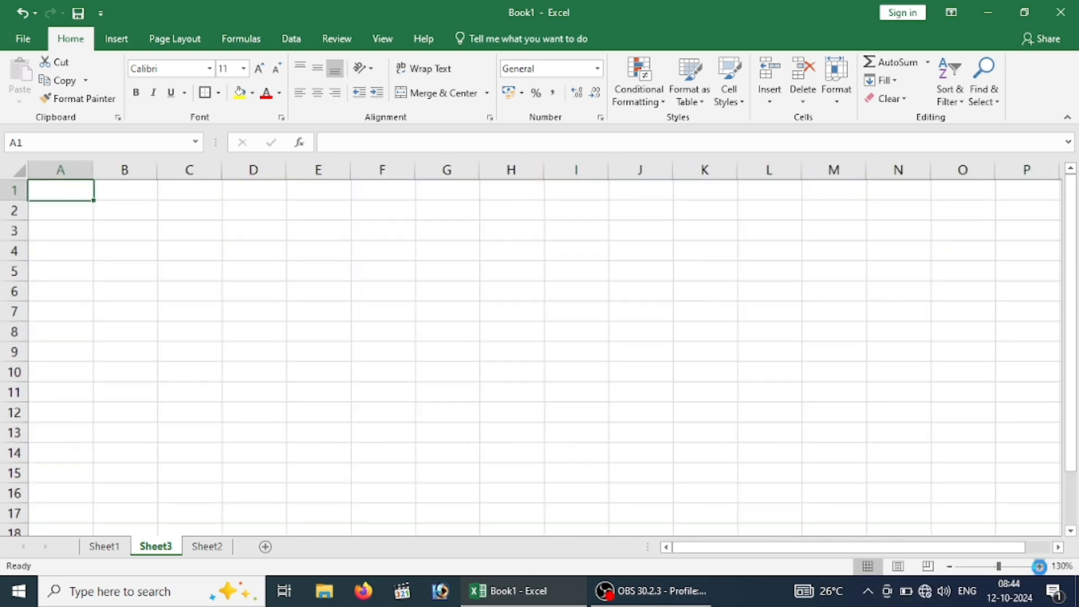
{"action": "left_click", "coordinate": [1040, 566]}
{"action": "left_click", "coordinate": [1040, 566]}
{"action": "left_click", "coordinate": [1041, 566]}
{"action": "left_click", "coordinate": [1040, 566]}
{"action": "left_click", "coordinate": [1040, 566]}
{"action": "left_click", "coordinate": [1040, 566]}
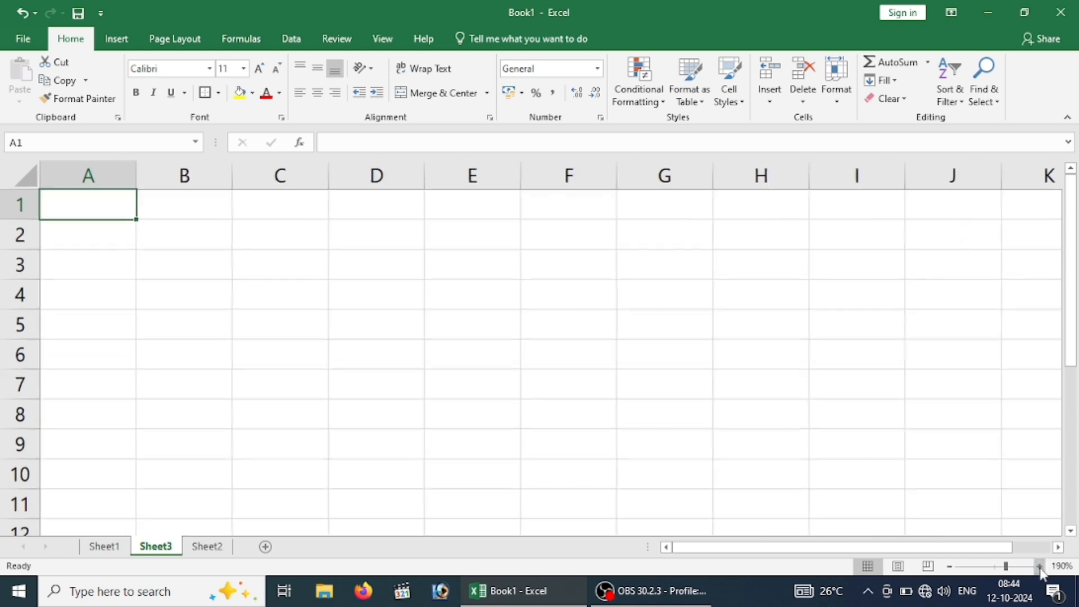
{"action": "left_click", "coordinate": [1040, 566]}
{"action": "left_click", "coordinate": [1040, 566]}
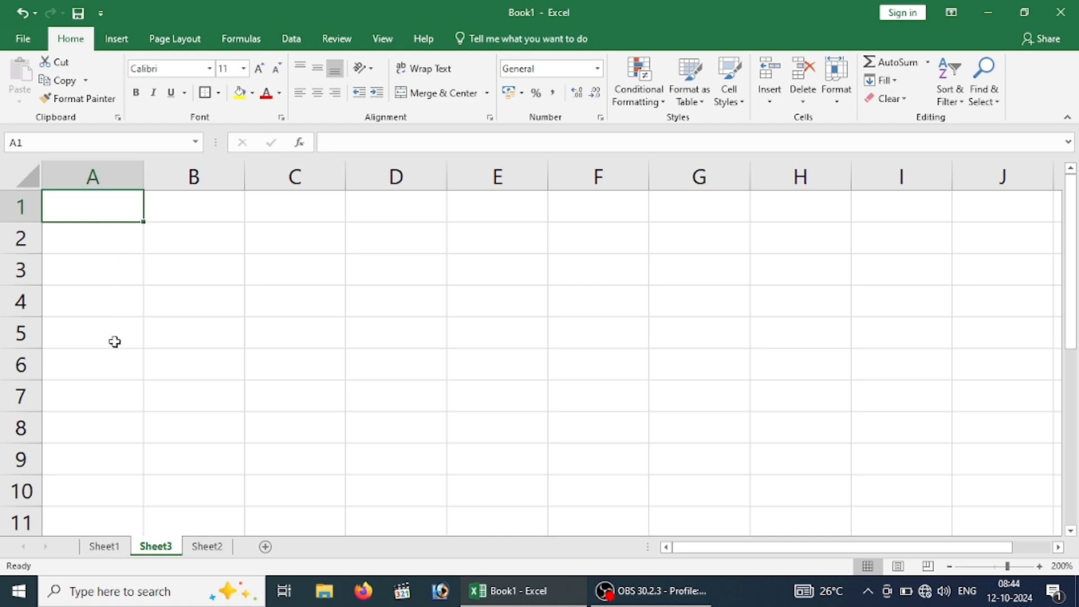
- Enter the headings SR. NO. in cell A7 and DESCRIPTION OF GOODS in cell B7
{"action": "left_click", "coordinate": [82, 396]}
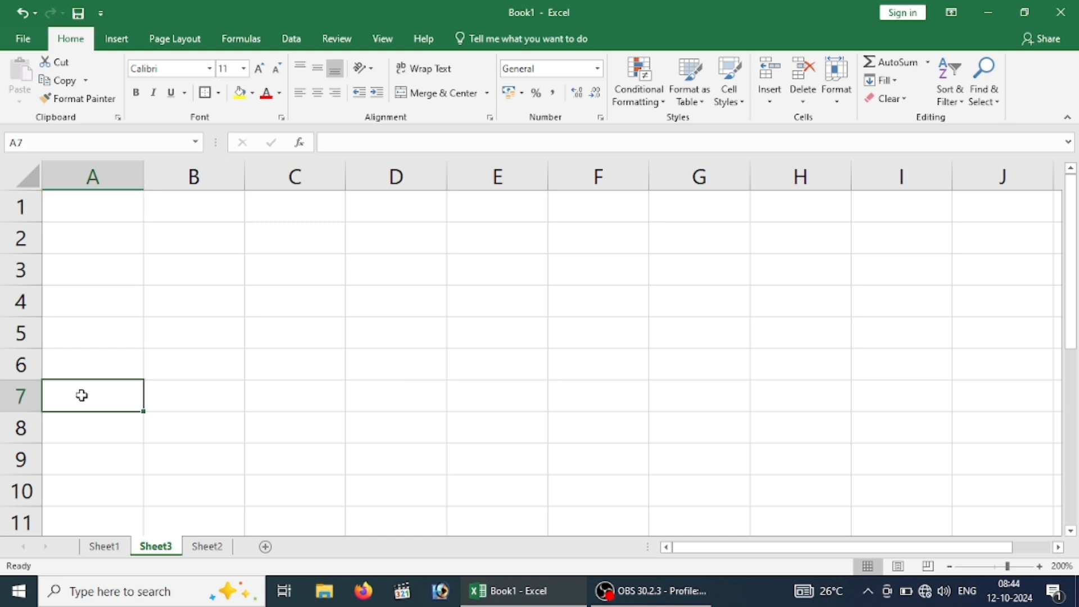
{"action": "type", "text": "SR,"}
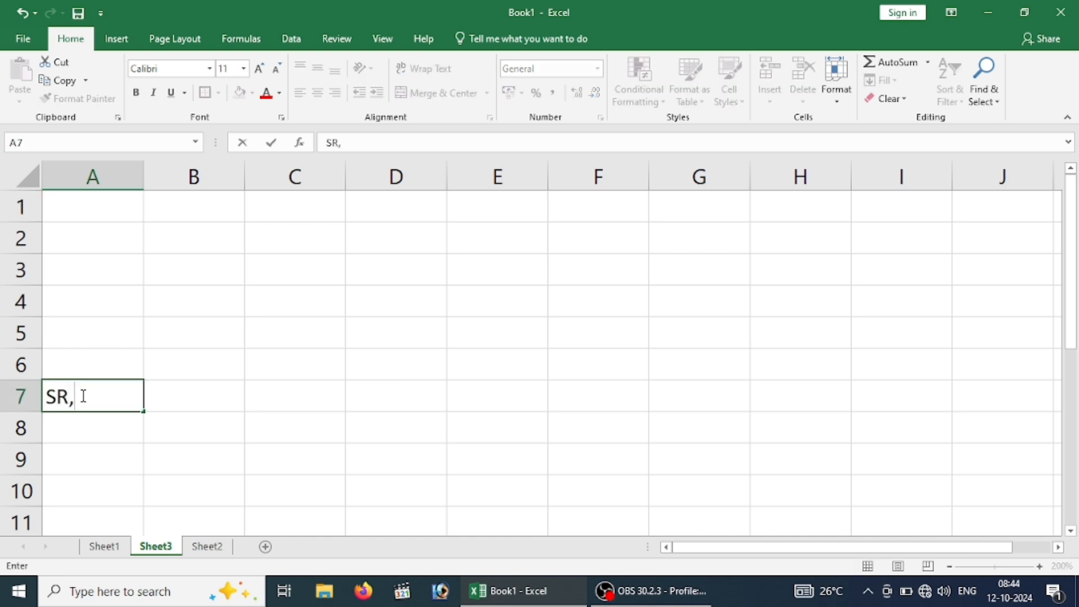
{"action": "key", "text": "BackSpace"}
{"action": "type", "text": ". NO."}
{"action": "key", "text": "Tab"}
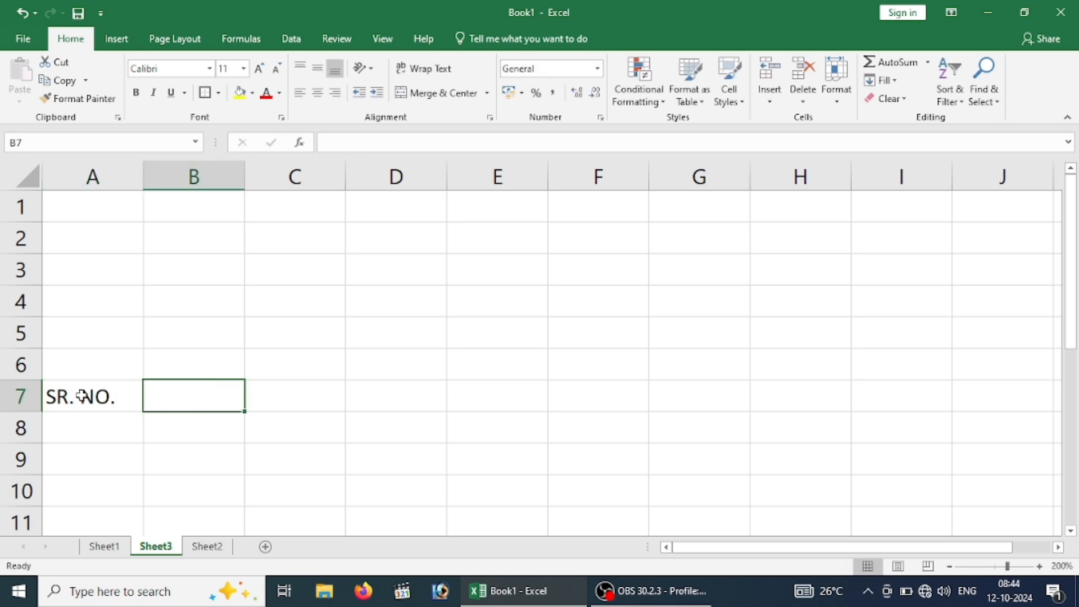
{"action": "type", "text": "DESCR"}
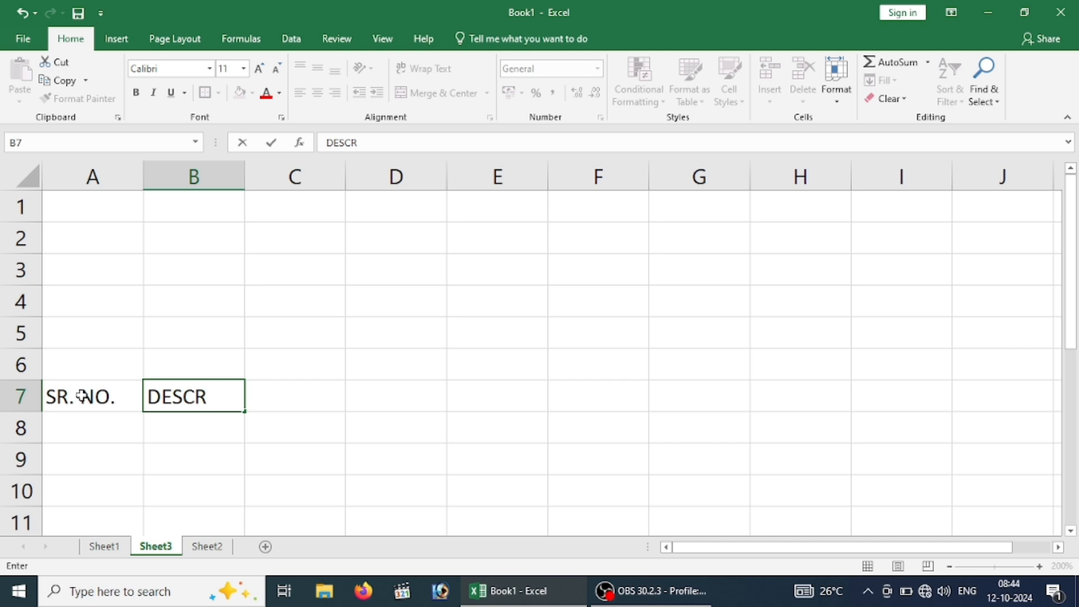
{"action": "type", "text": "IPTION "}
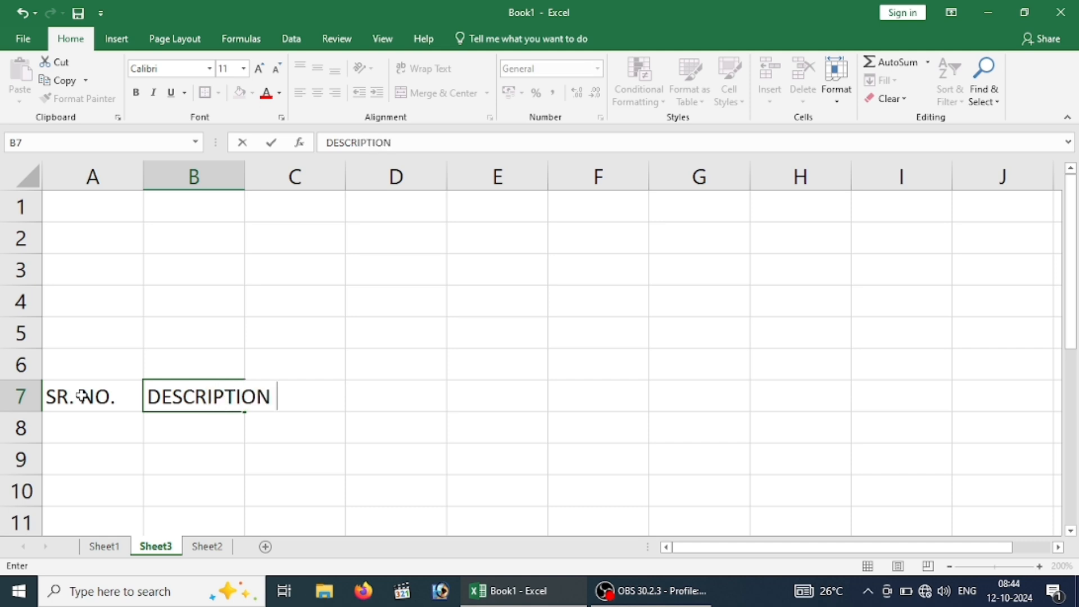
{"action": "type", "text": "OF GOOD"}
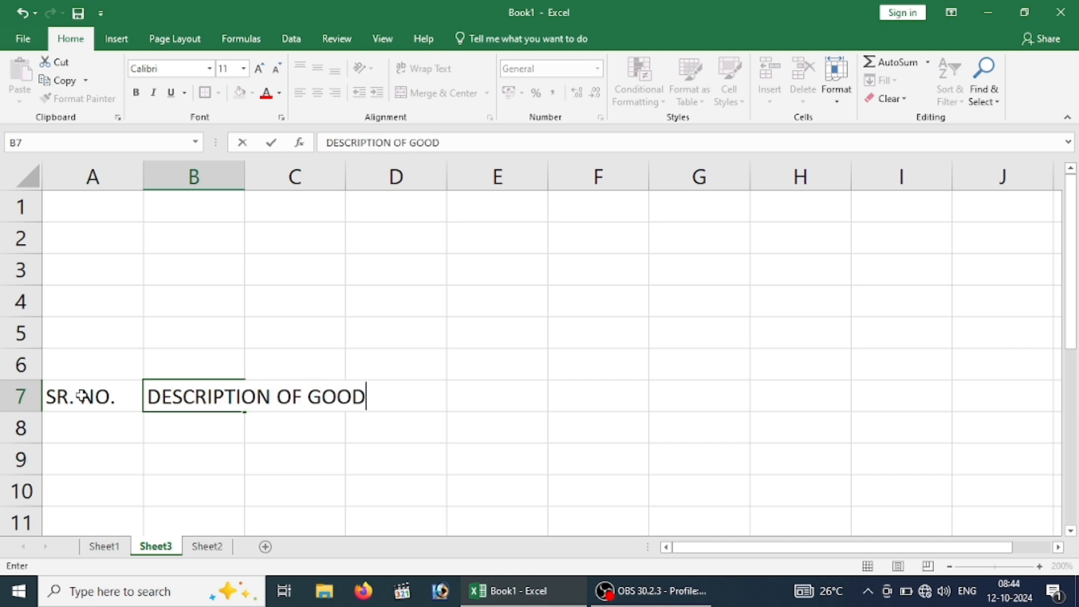
{"action": "type", "text": "S"}
{"action": "key", "text": "Tab"}
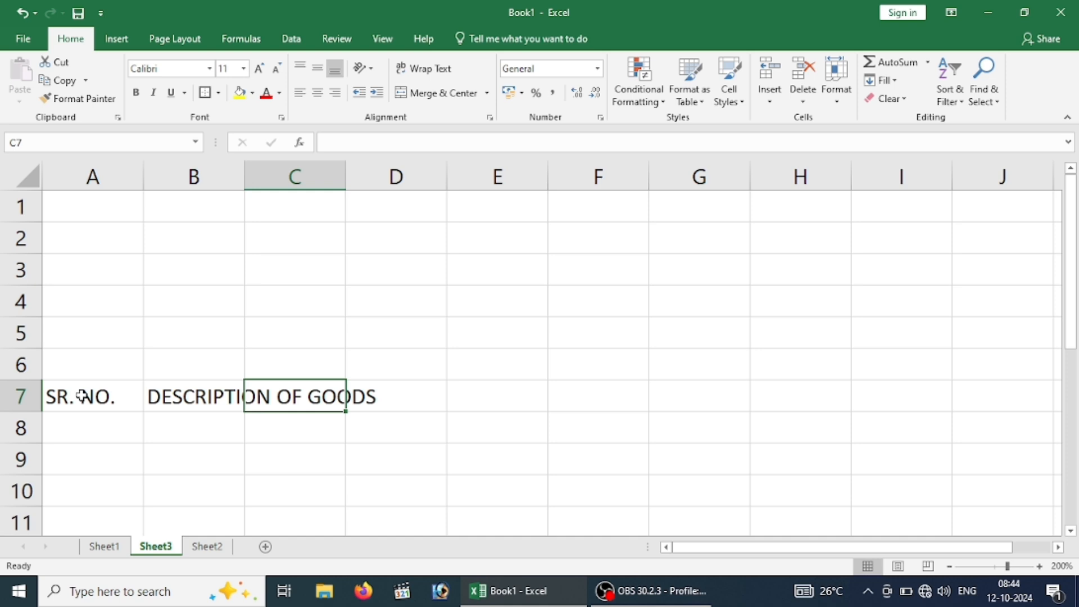
- Enter the headings PRICE, OTY and AMOUNT in cells C7, D7 and E7
{"action": "type", "text": "PRICE"}
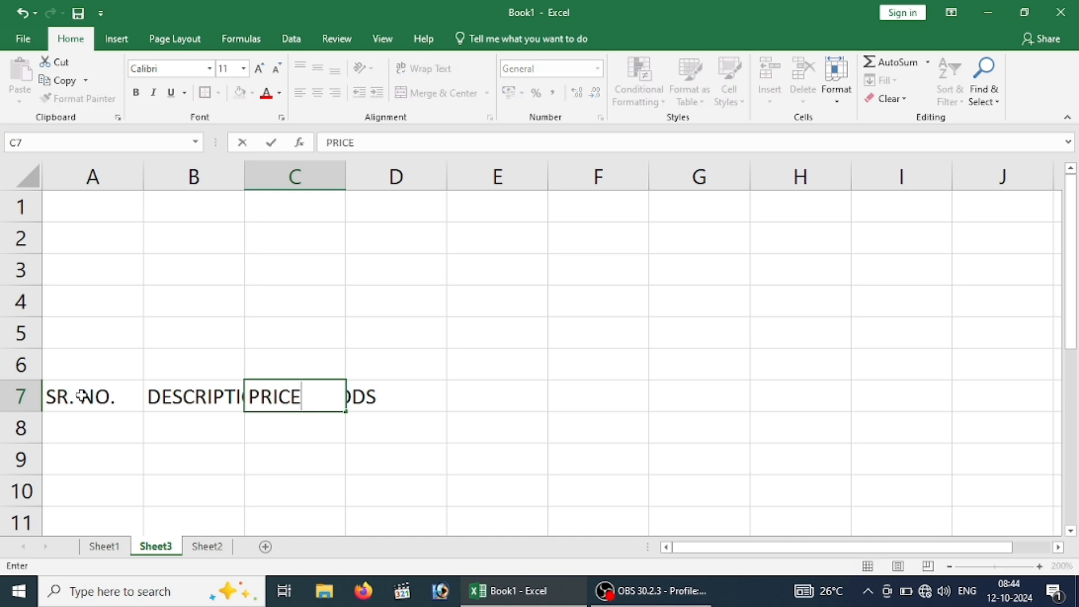
{"action": "key", "text": "Tab"}
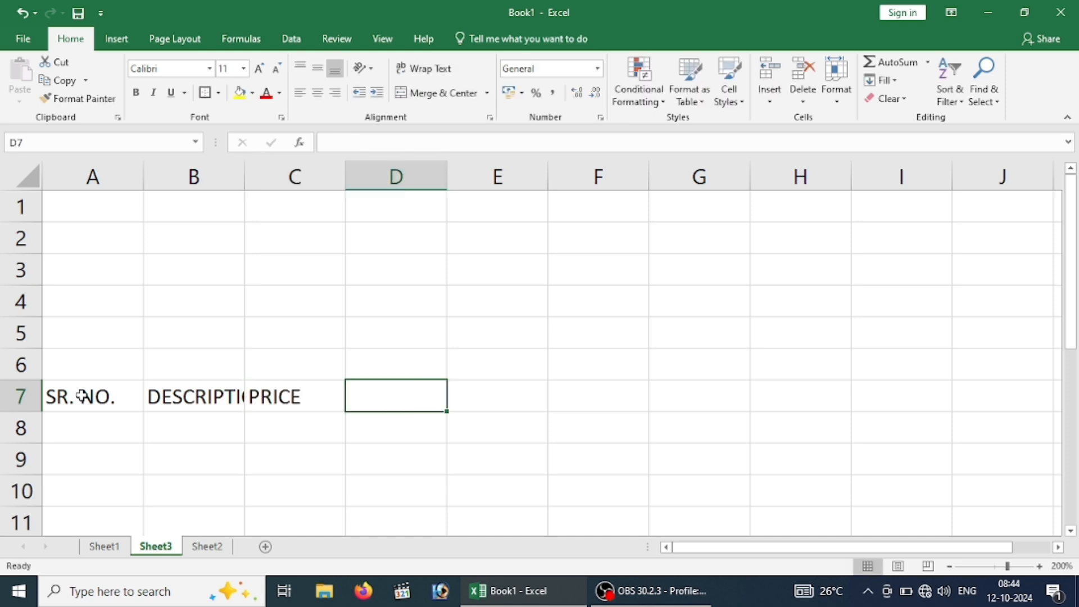
{"action": "type", "text": "OTY"}
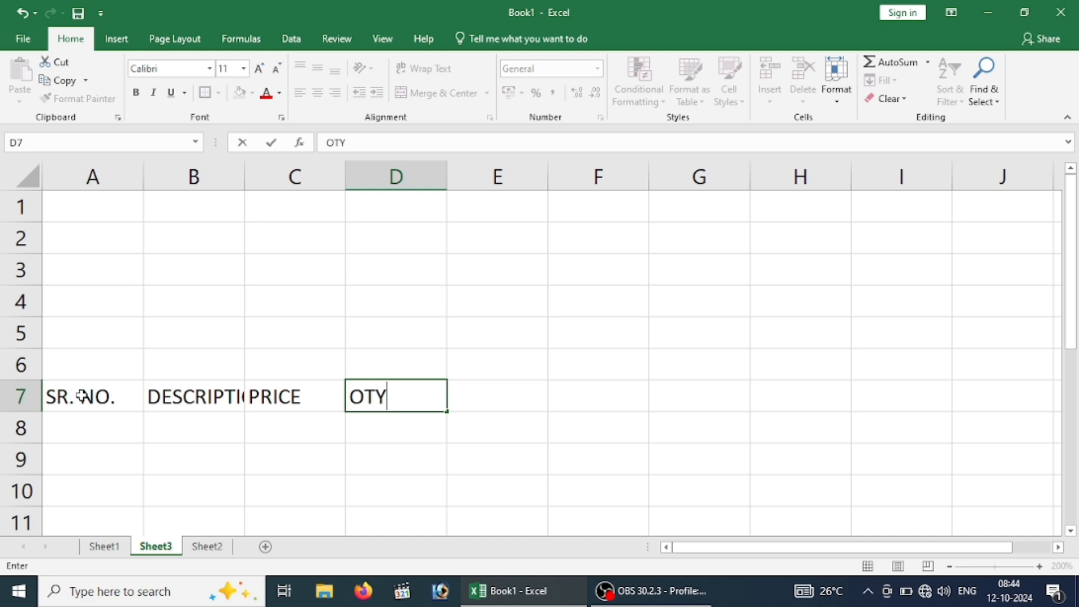
{"action": "key", "text": "Tab"}
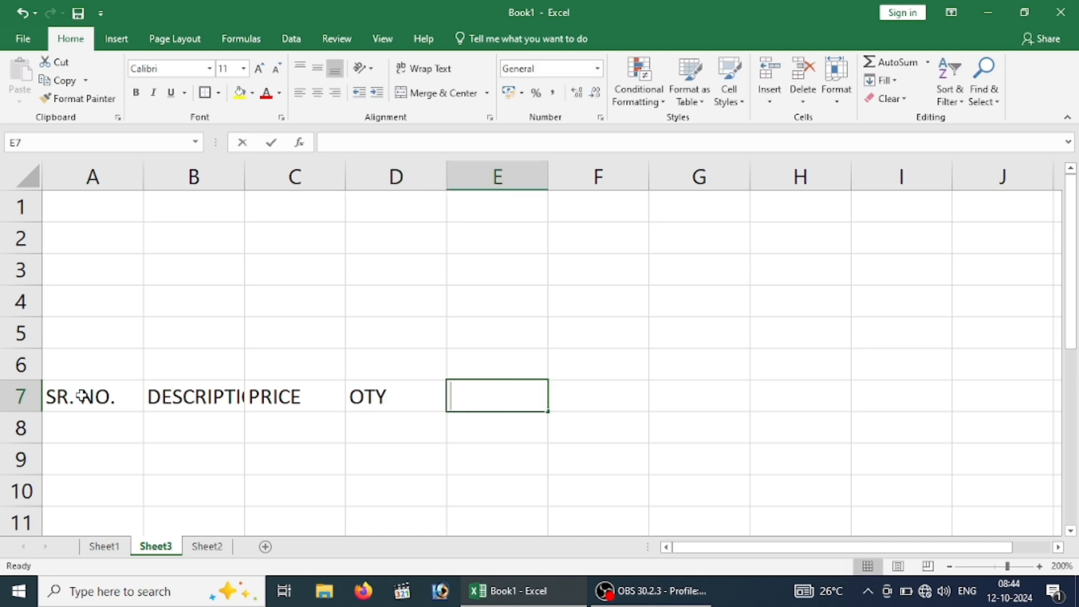
{"action": "type", "text": "AMOUN"}
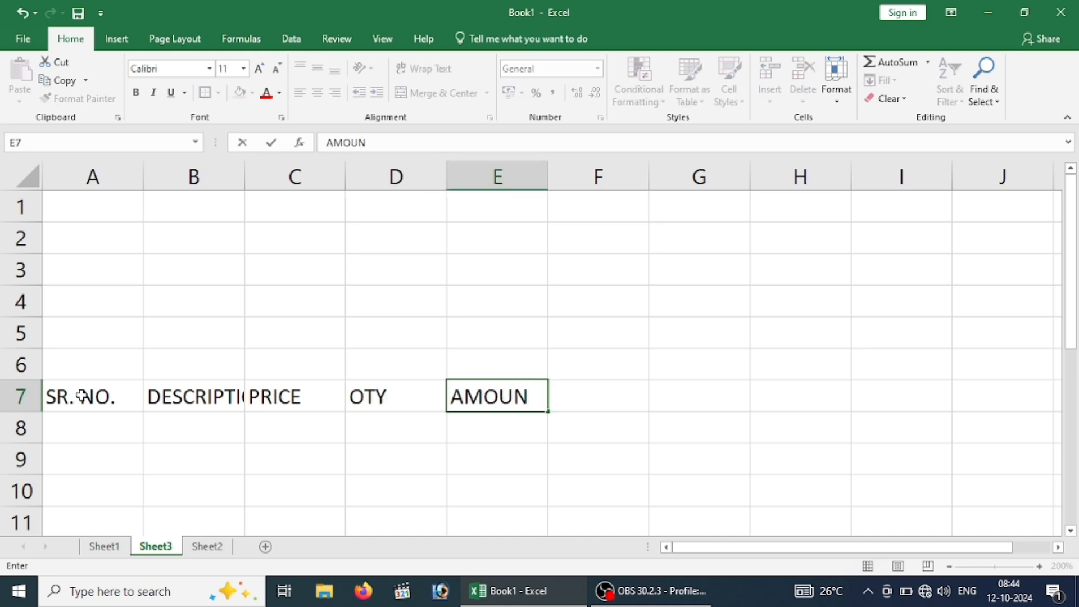
{"action": "type", "text": "T"}
{"action": "key", "text": "Tab"}
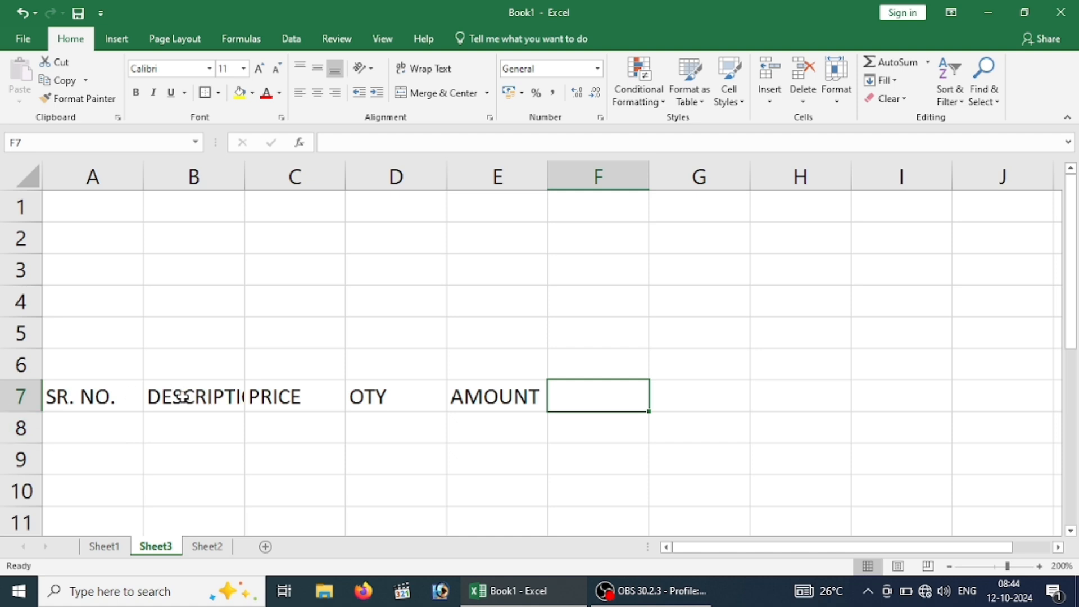
- Try to merge and center the heading cells B7:C7, and undo the merge
{"action": "left_click_drag", "start_coordinate": [191, 397], "coordinate": [264, 397]}
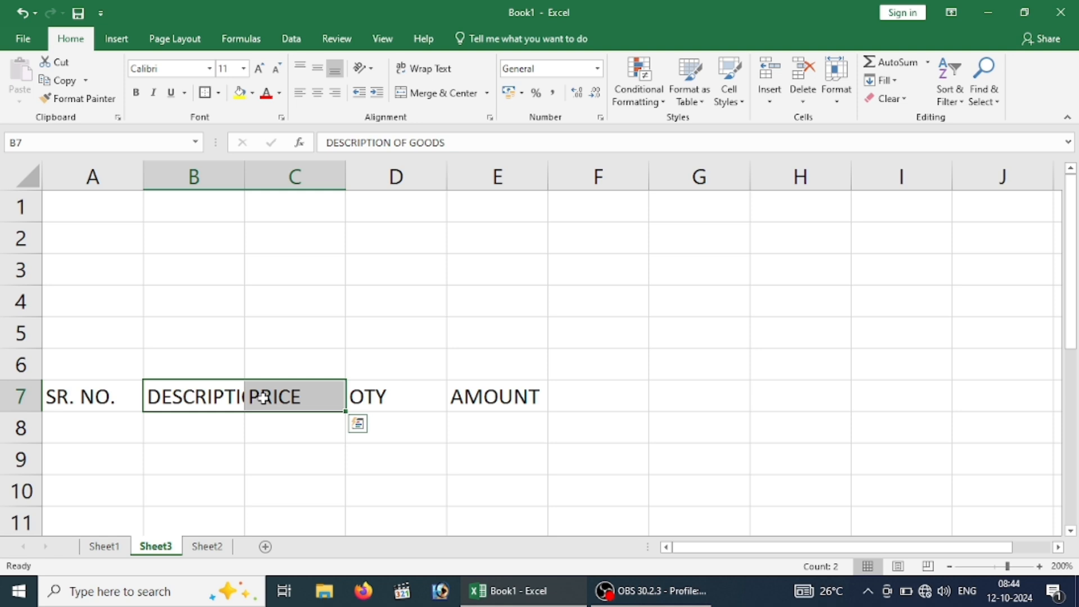
{"action": "left_click", "coordinate": [415, 95]}
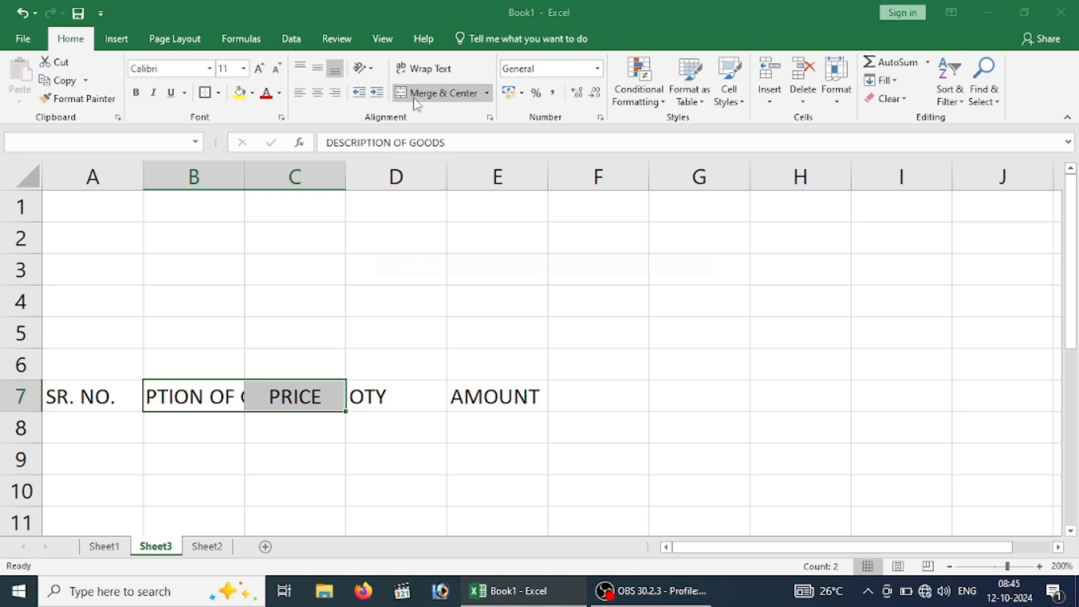
{"action": "left_click", "coordinate": [510, 355]}
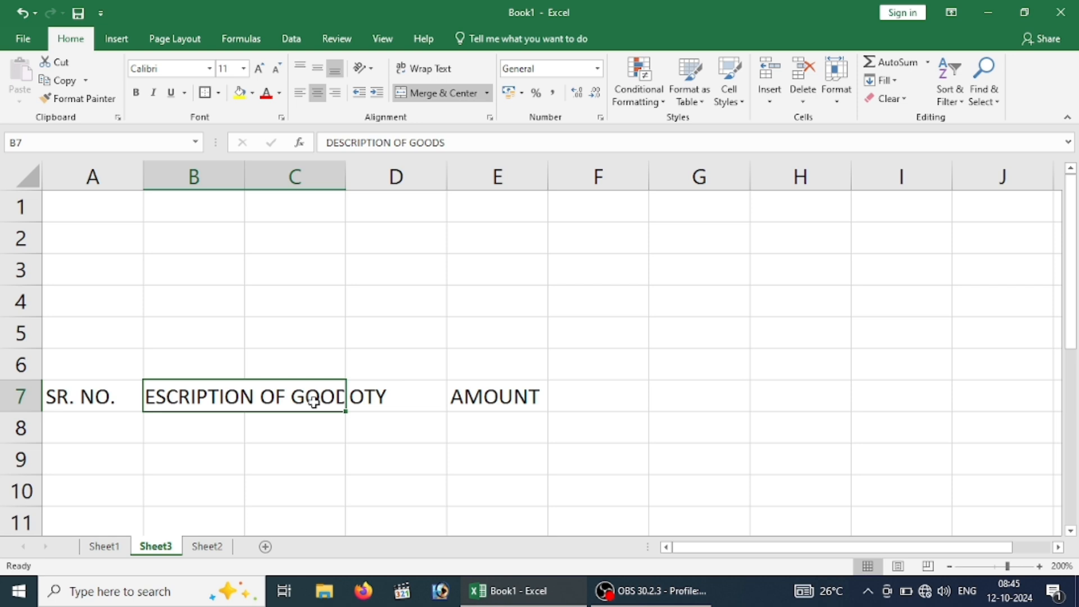
{"action": "key", "text": "ctrl+z"}
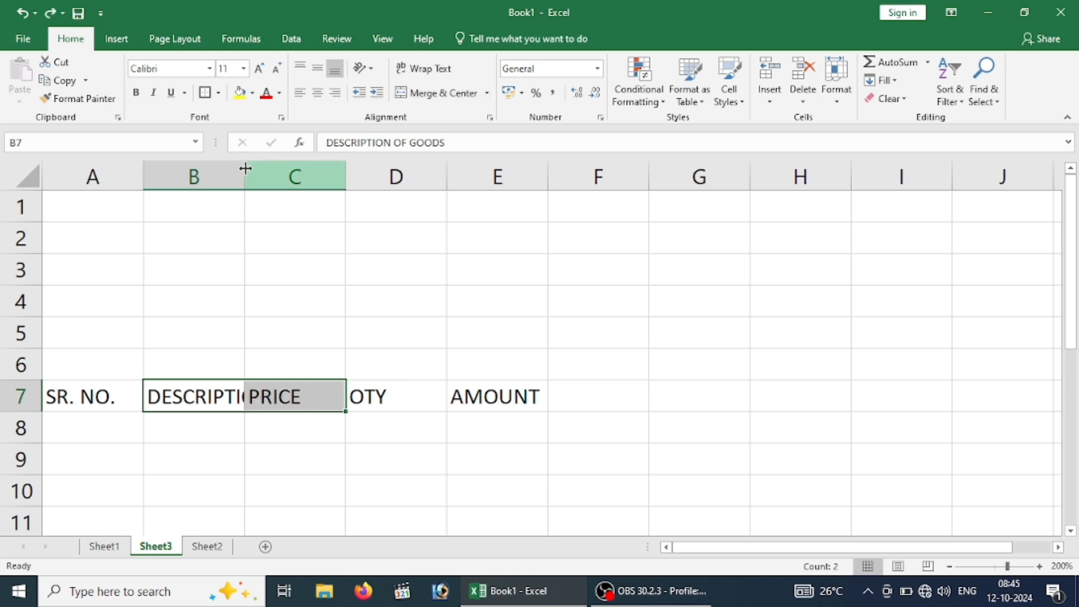
- Widen column B so the whole DESCRIPTION OF GOODS heading fits inside it
{"action": "left_click_drag", "start_coordinate": [244, 168], "coordinate": [388, 176]}
{"action": "left_click", "coordinate": [452, 327]}
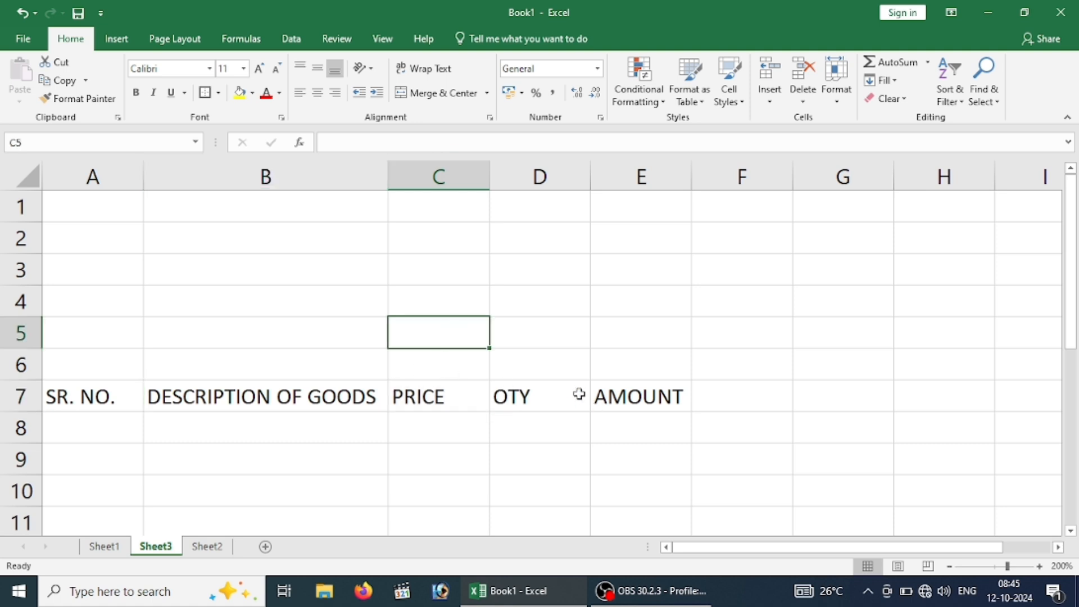
{"action": "key", "text": "Up"}
{"action": "key", "text": "Up"}
{"action": "key", "text": "Up"}
{"action": "key", "text": "Up"}
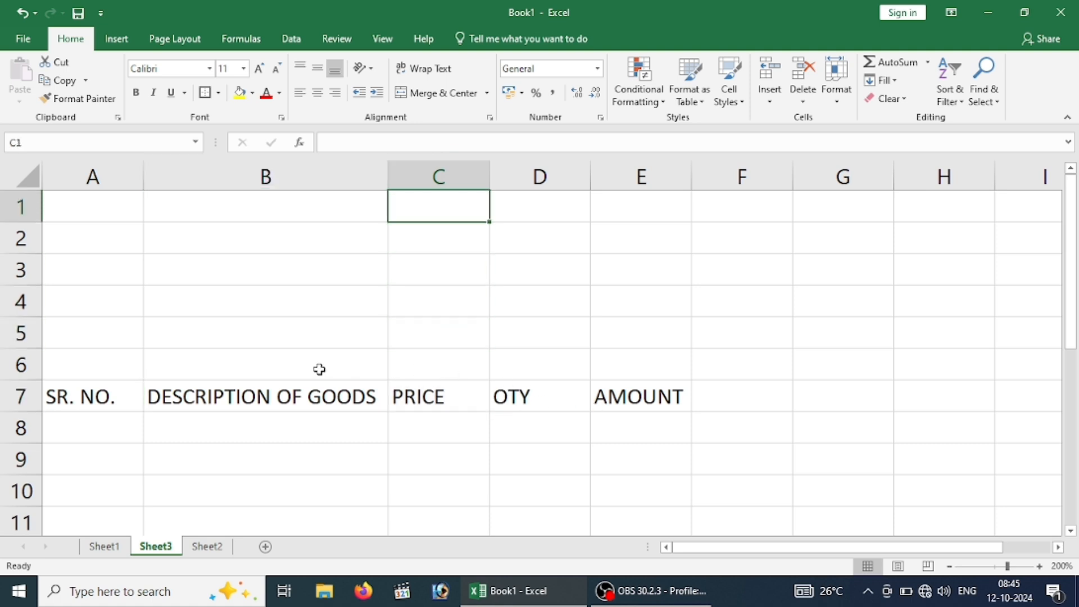
- Enter the invoice title GINHT COMPUTER INSTITUTE in cell A1
{"action": "left_click", "coordinate": [113, 214]}
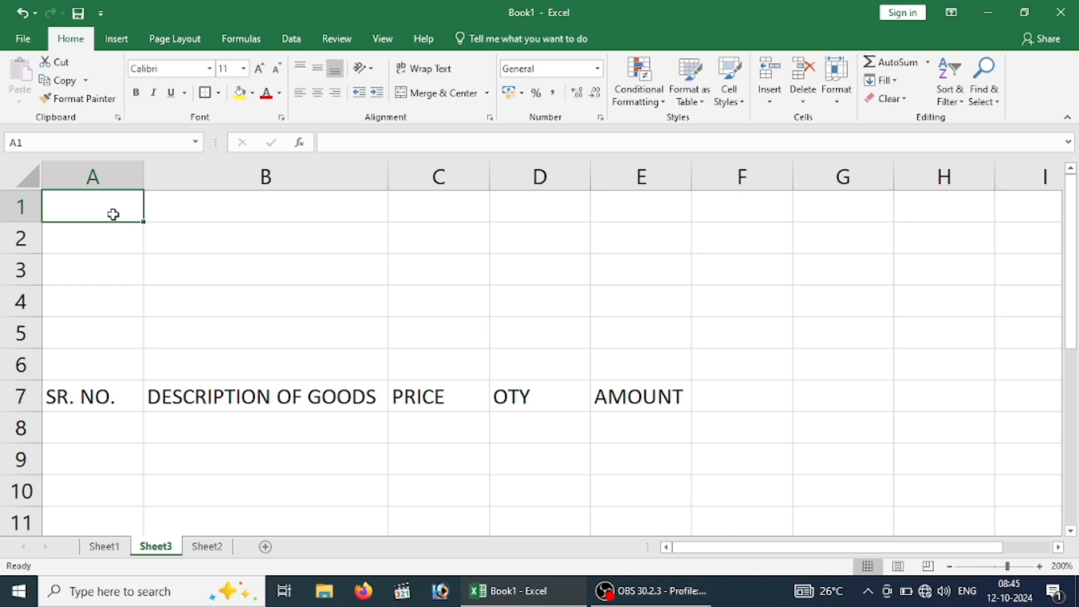
{"action": "type", "text": "G"}
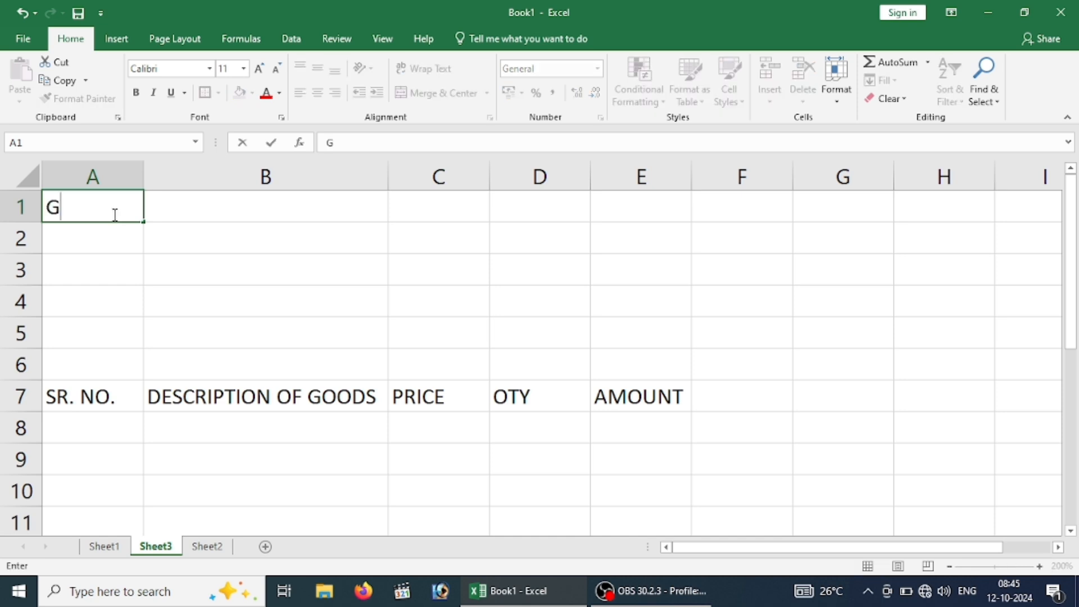
{"action": "type", "text": "INHT CO"}
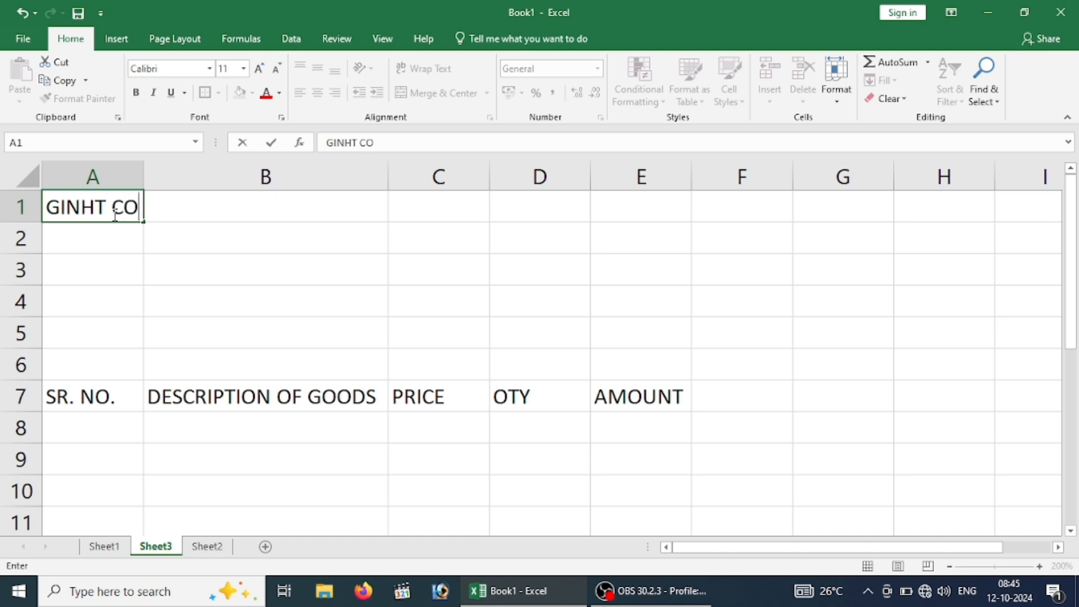
{"action": "type", "text": "MPUTER "}
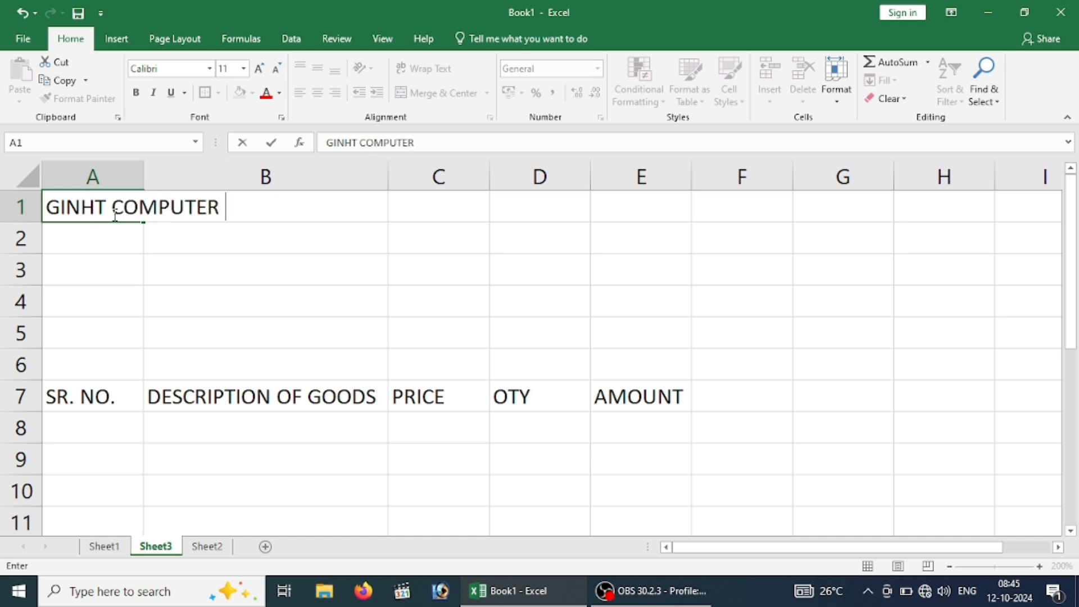
{"action": "type", "text": "INSTITUTE"}
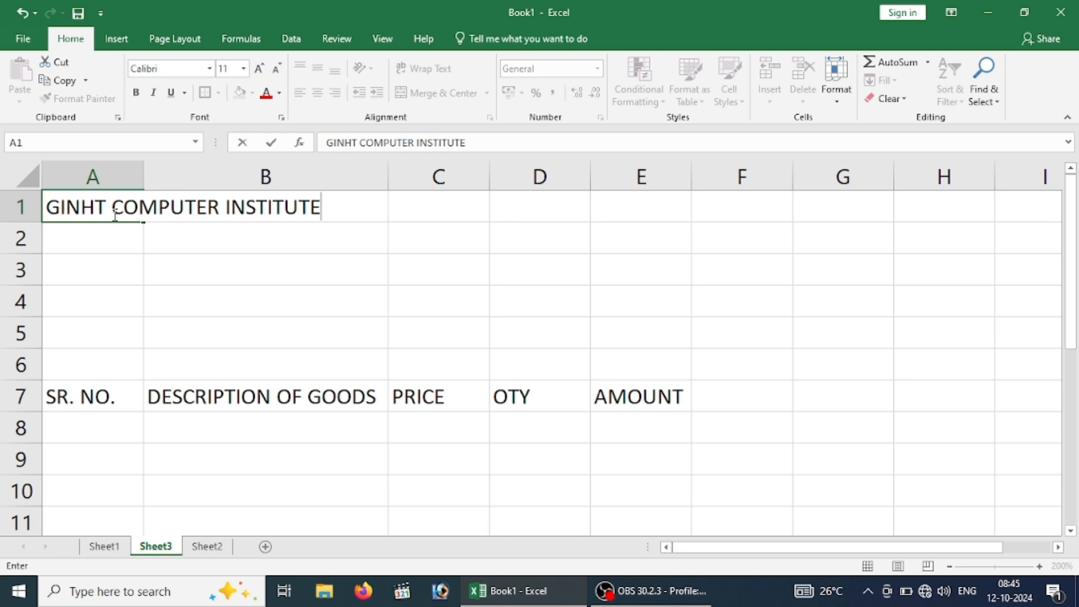
{"action": "key", "text": "Return"}
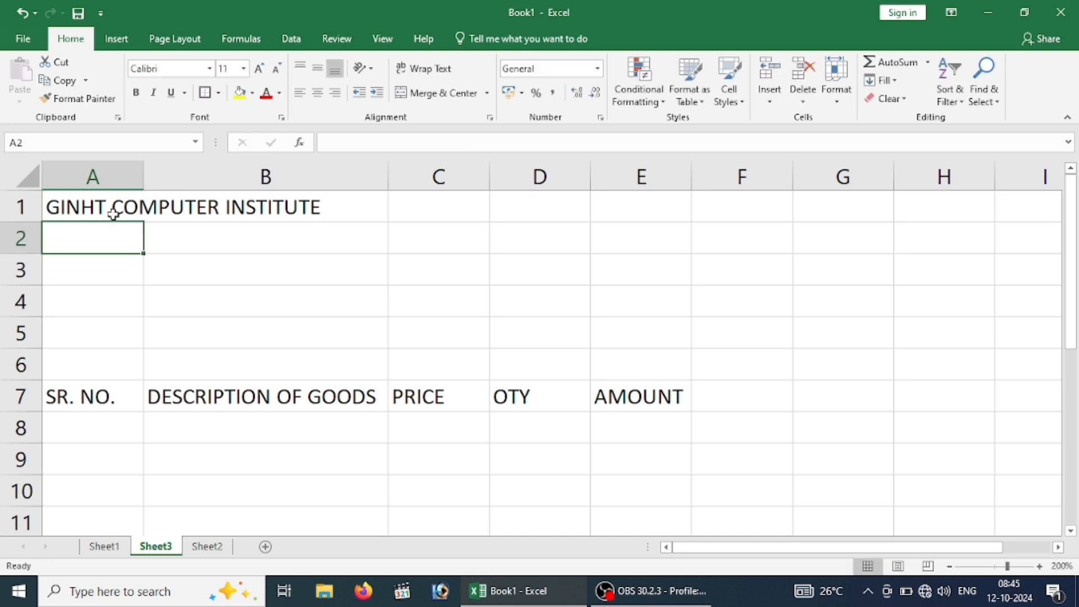
- Enter the institute's town and city as the address line in cell A2
{"action": "type", "text": "KAU"}
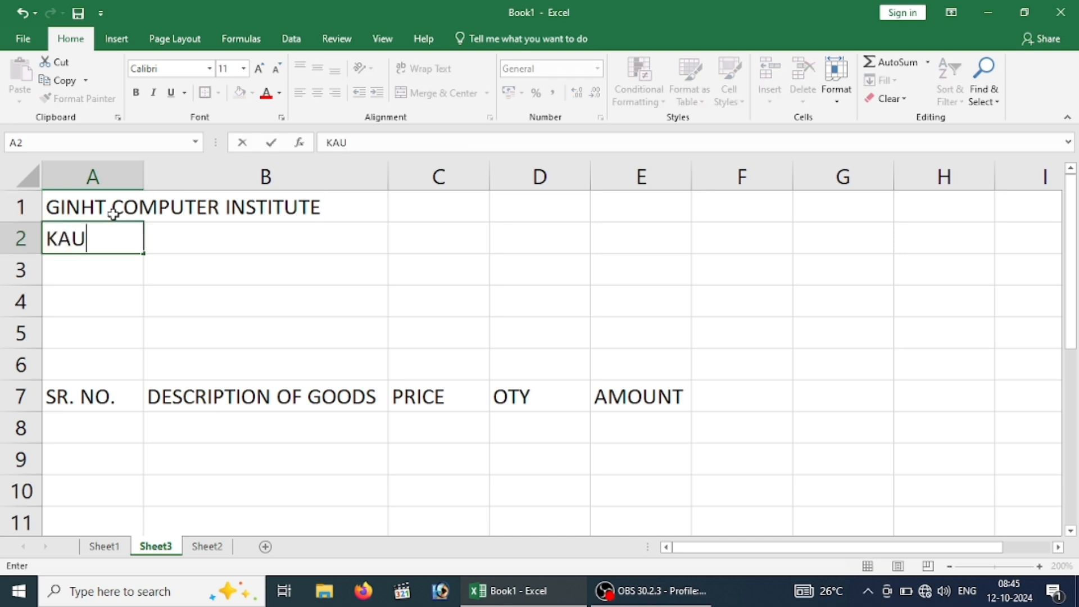
{"action": "type", "text": "RIRAM G"}
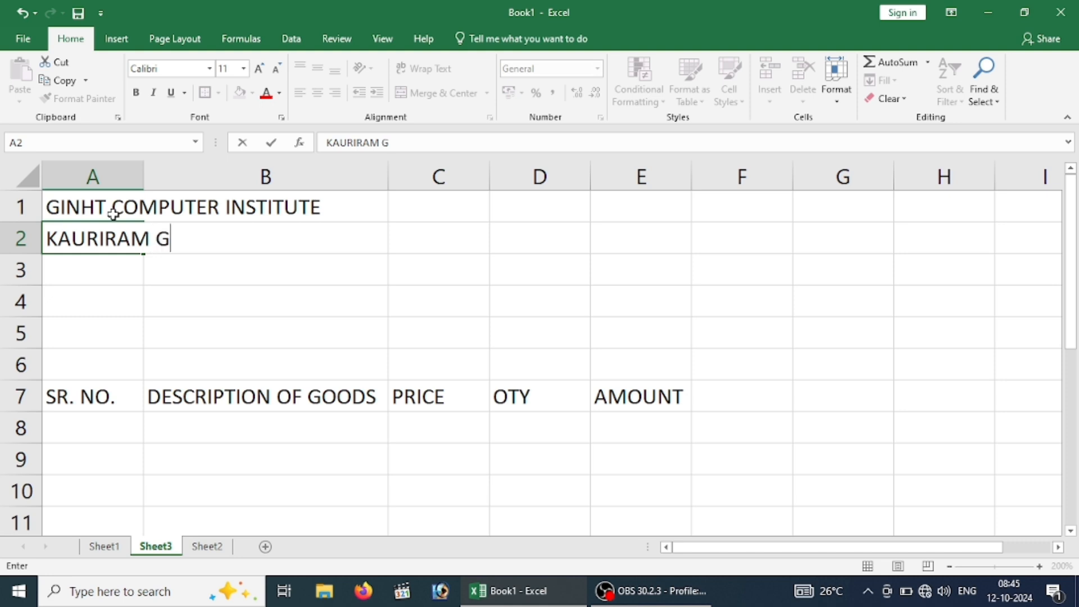
{"action": "type", "text": "ORAKHOUR"}
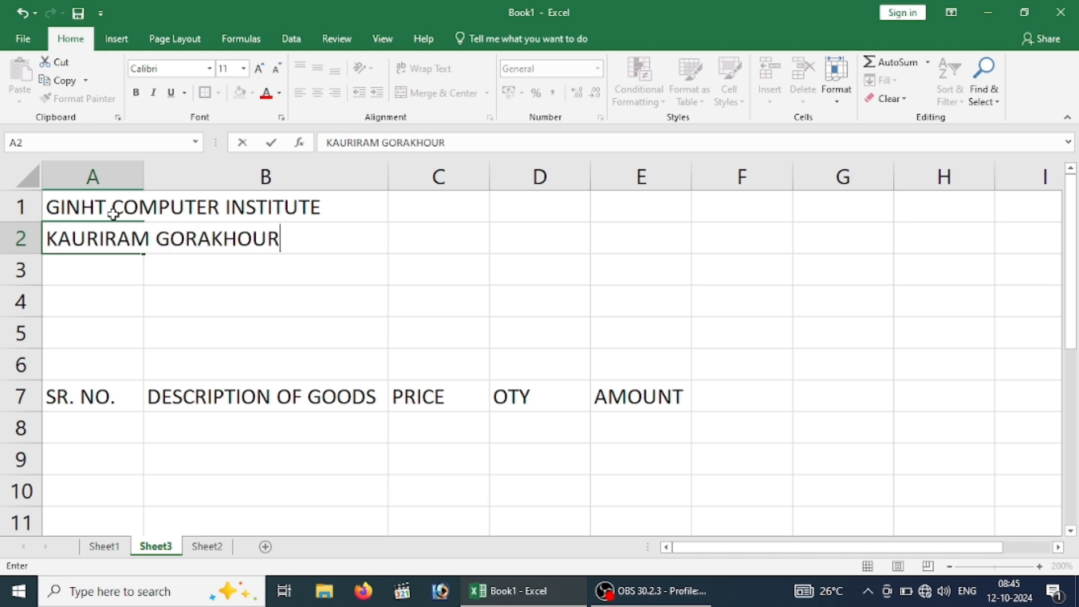
{"action": "key", "text": "BackSpace"}
{"action": "key", "text": "BackSpace"}
{"action": "key", "text": "BackSpace"}
{"action": "type", "text": "UR"}
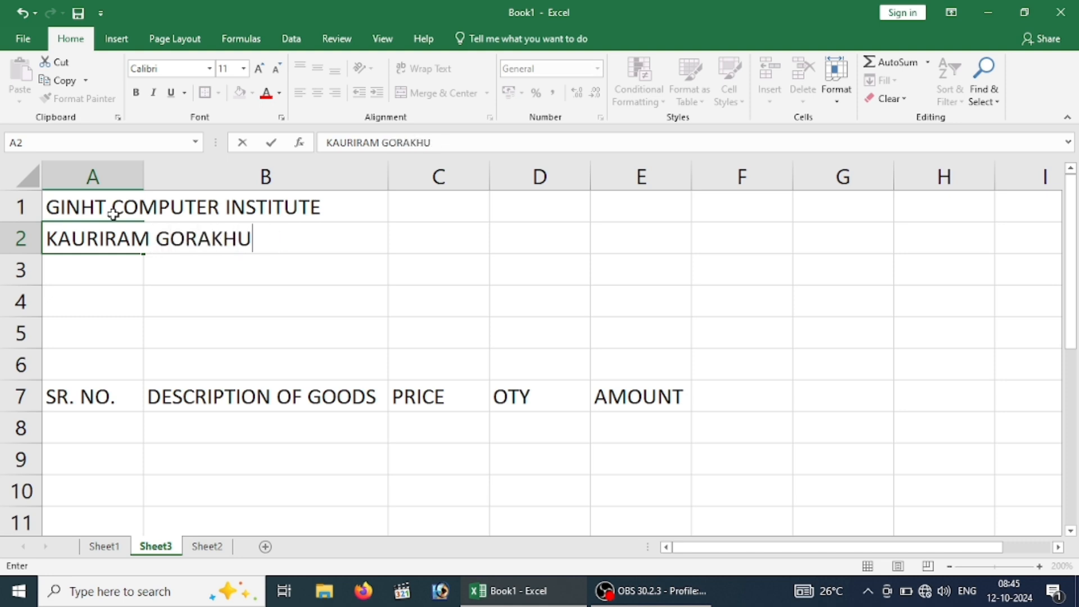
{"action": "key", "text": "BackSpace"}
{"action": "key", "text": "BackSpace"}
{"action": "type", "text": "PUR"}
{"action": "key", "text": "Tab"}
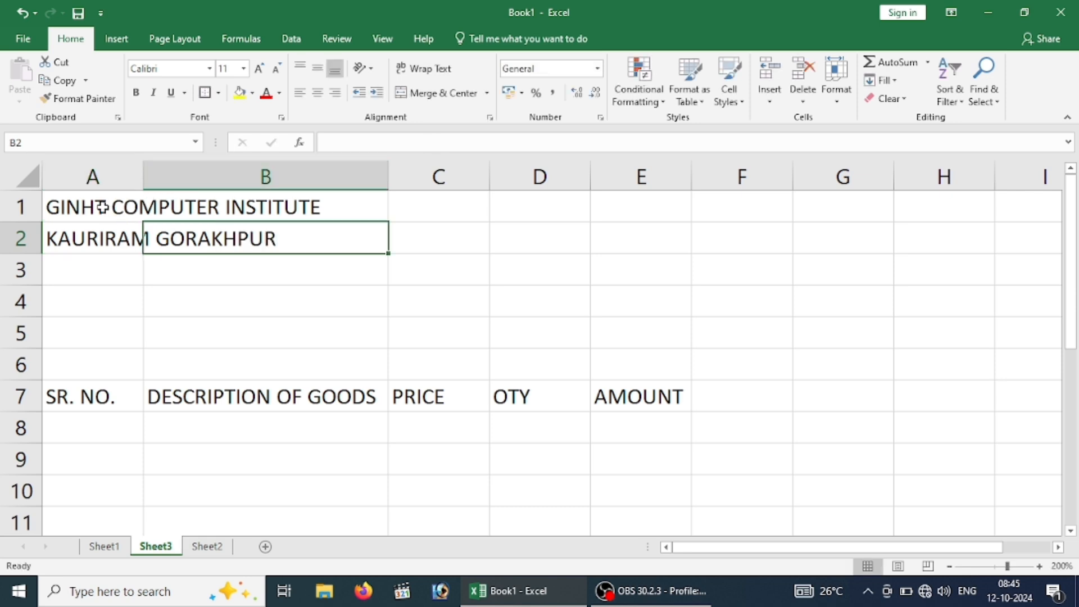
- Merge and center the institute title across A1:E1 and the address line across A2:E2
{"action": "left_click", "coordinate": [115, 206]}
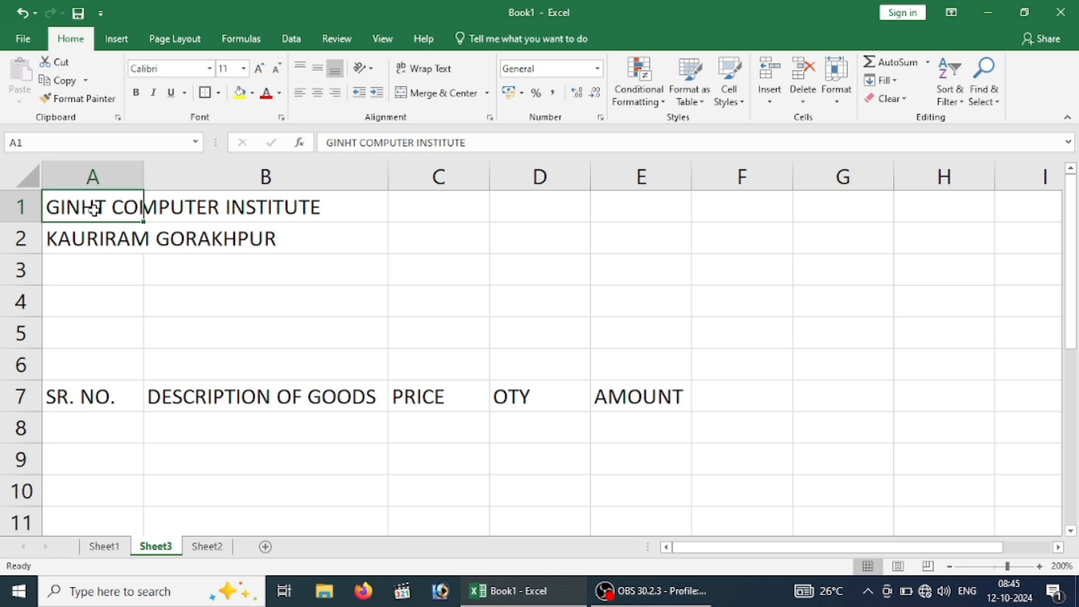
{"action": "left_click_drag", "start_coordinate": [94, 209], "coordinate": [625, 211]}
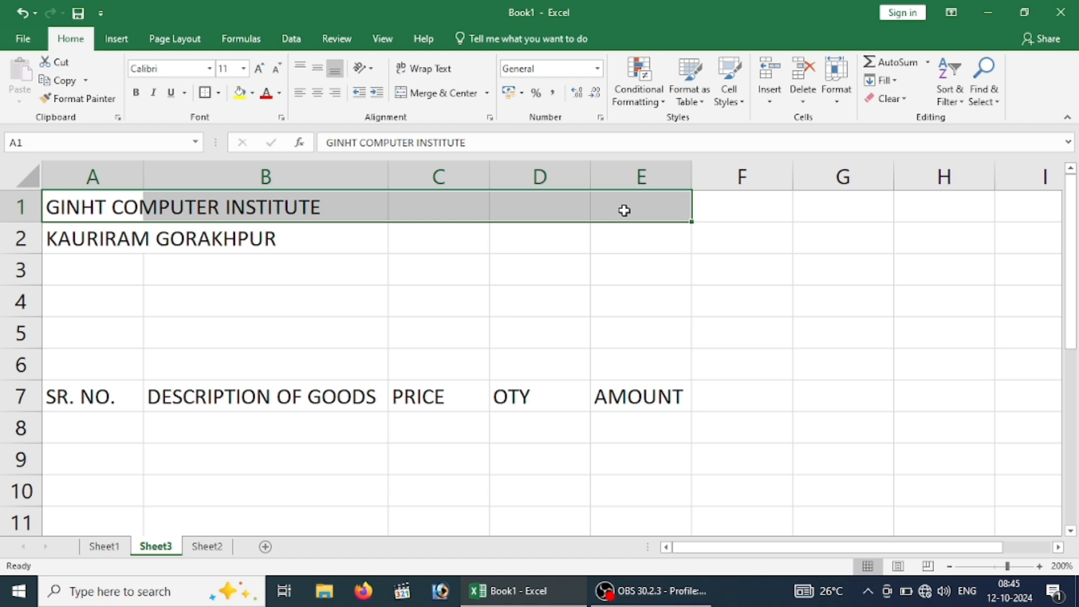
{"action": "left_click", "coordinate": [423, 94]}
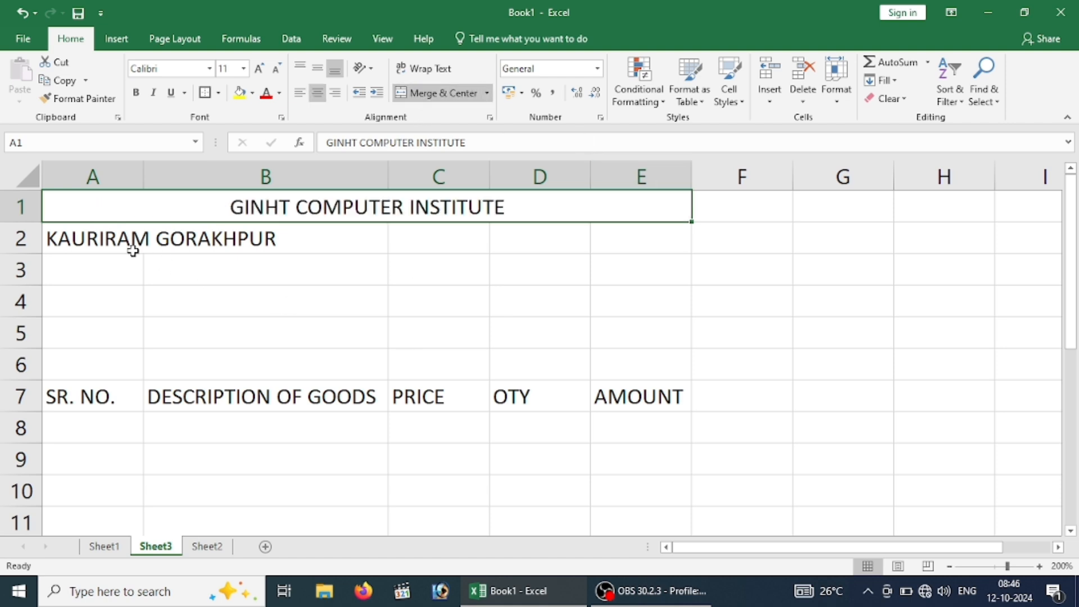
{"action": "left_click", "coordinate": [105, 242]}
{"action": "left_click_drag", "start_coordinate": [105, 241], "coordinate": [600, 241]}
{"action": "left_click", "coordinate": [423, 93]}
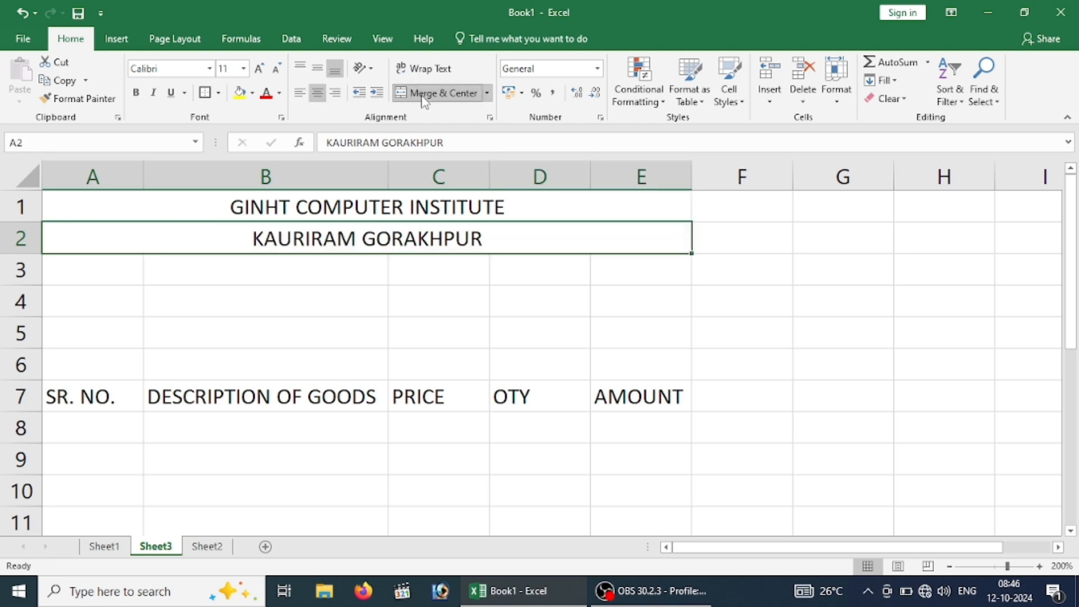
{"action": "left_click", "coordinate": [98, 282]}
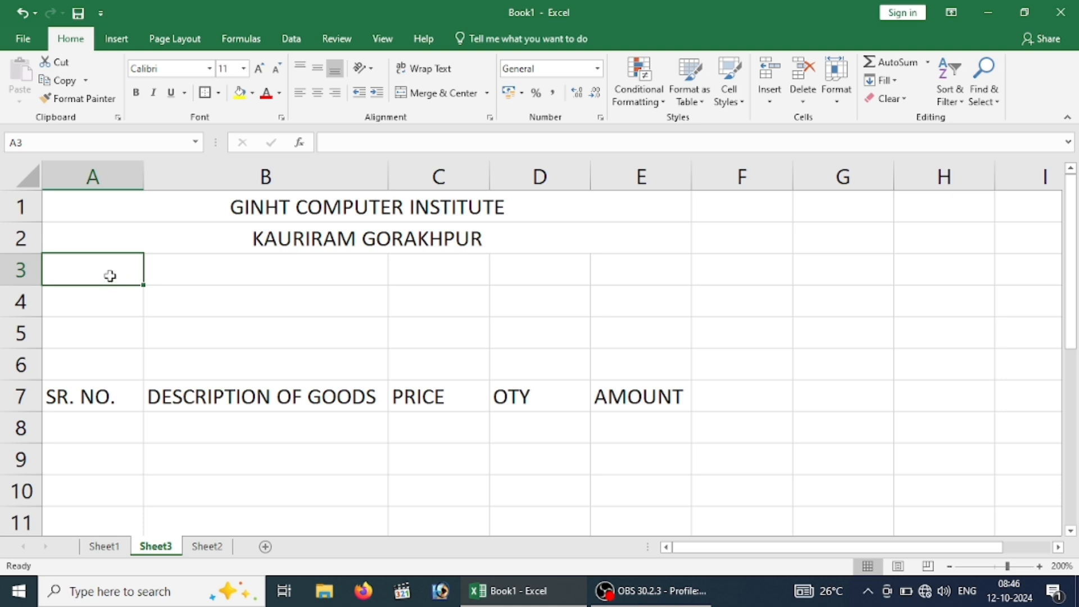
- Merge and center the empty cells A3:E3 below the address line
{"action": "left_click_drag", "start_coordinate": [109, 275], "coordinate": [686, 272]}
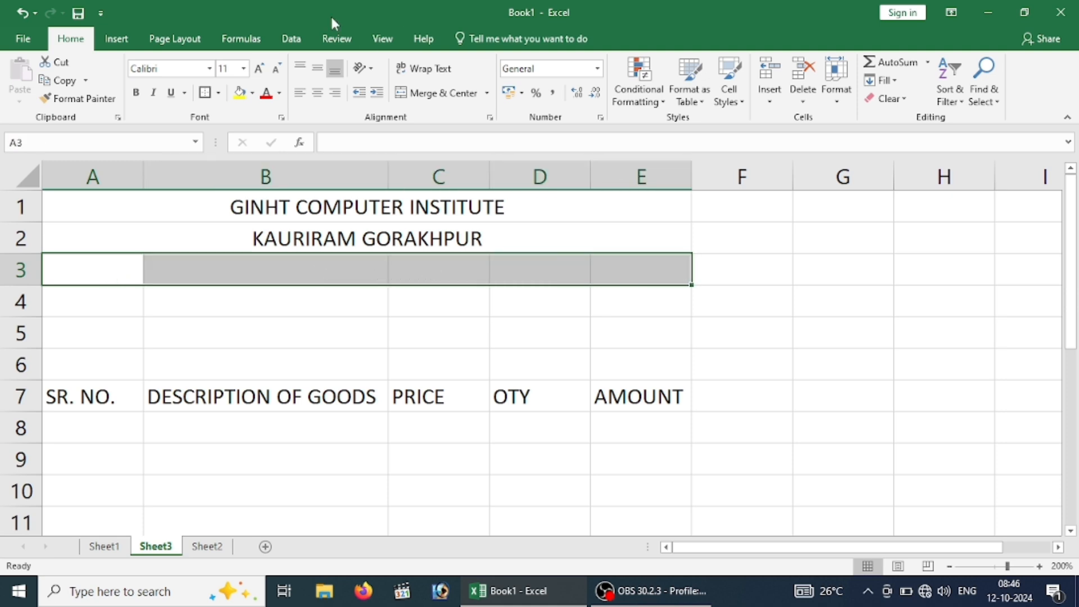
{"action": "left_click", "coordinate": [462, 99]}
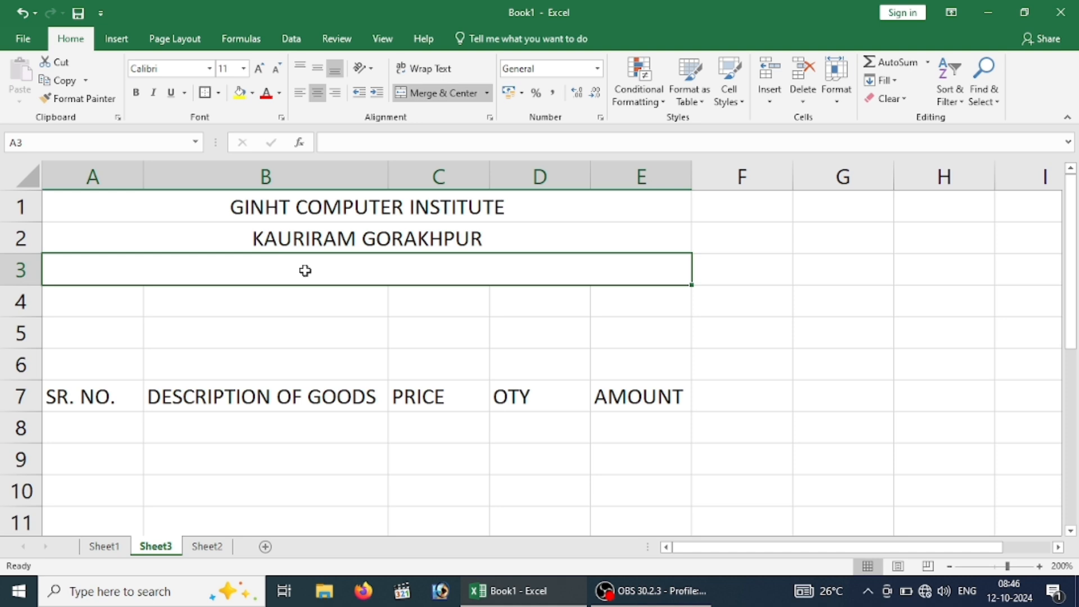
{"action": "type", "text": "TAX IN"}
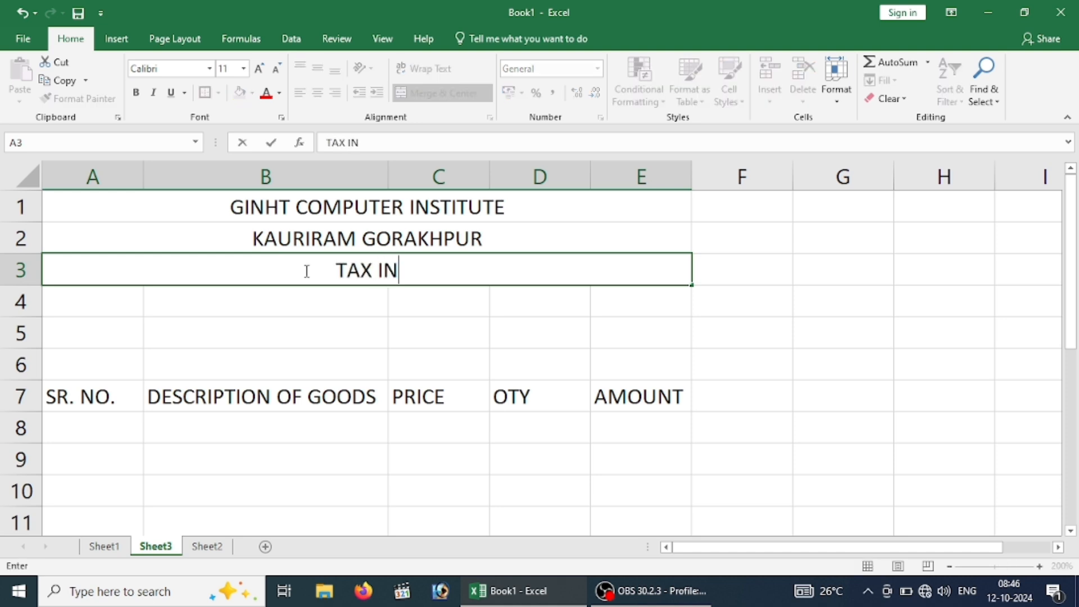
{"action": "type", "text": "VOICE"}
{"action": "key", "text": "Return"}
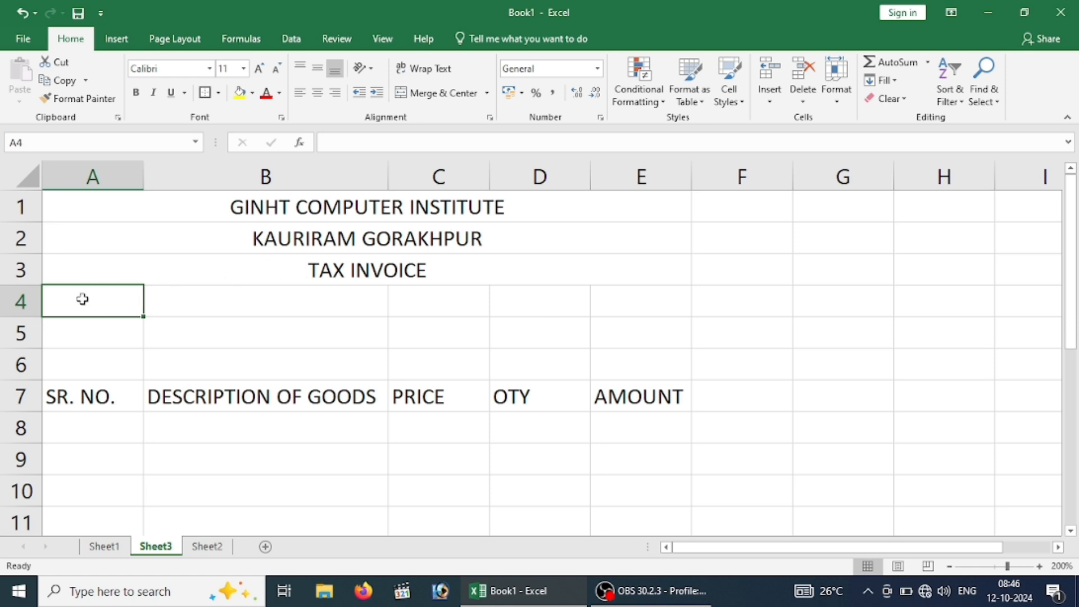
{"action": "left_click_drag", "start_coordinate": [84, 299], "coordinate": [162, 302]}
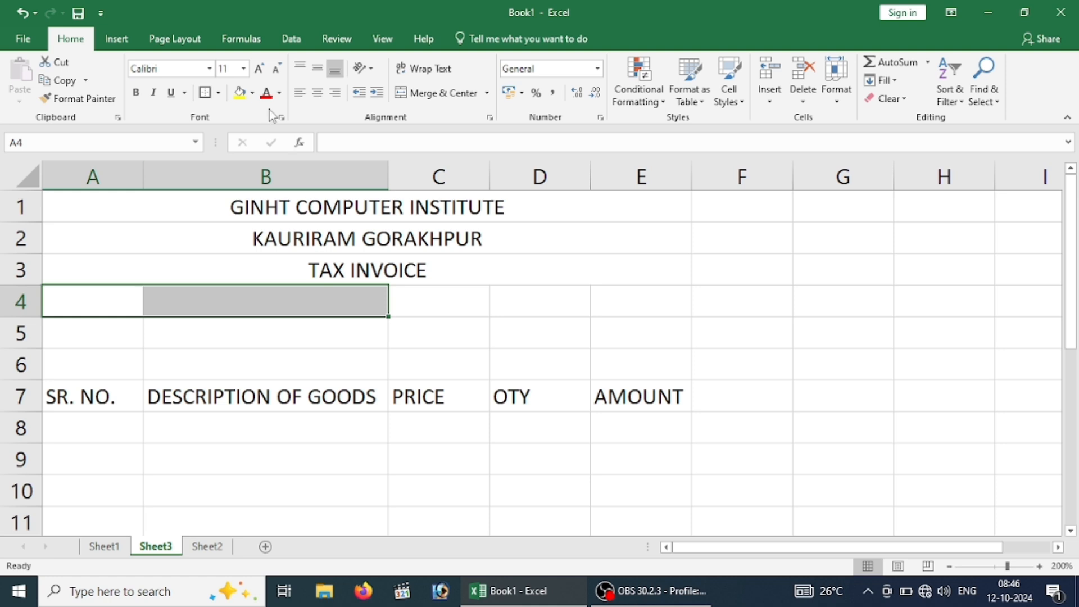
{"action": "left_click", "coordinate": [450, 99]}
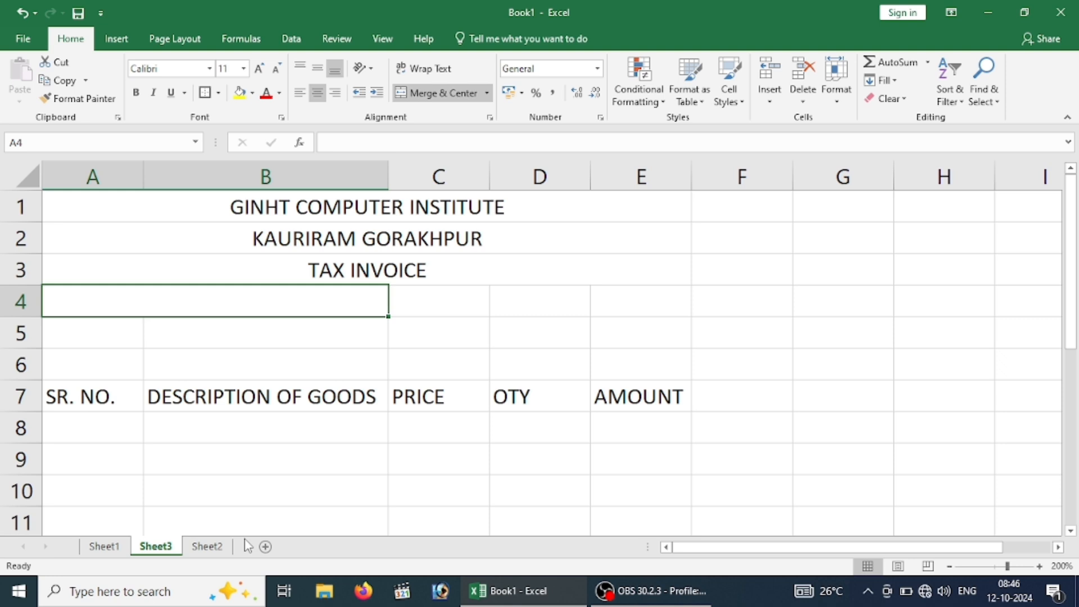
{"action": "key", "text": "ctrl+z"}
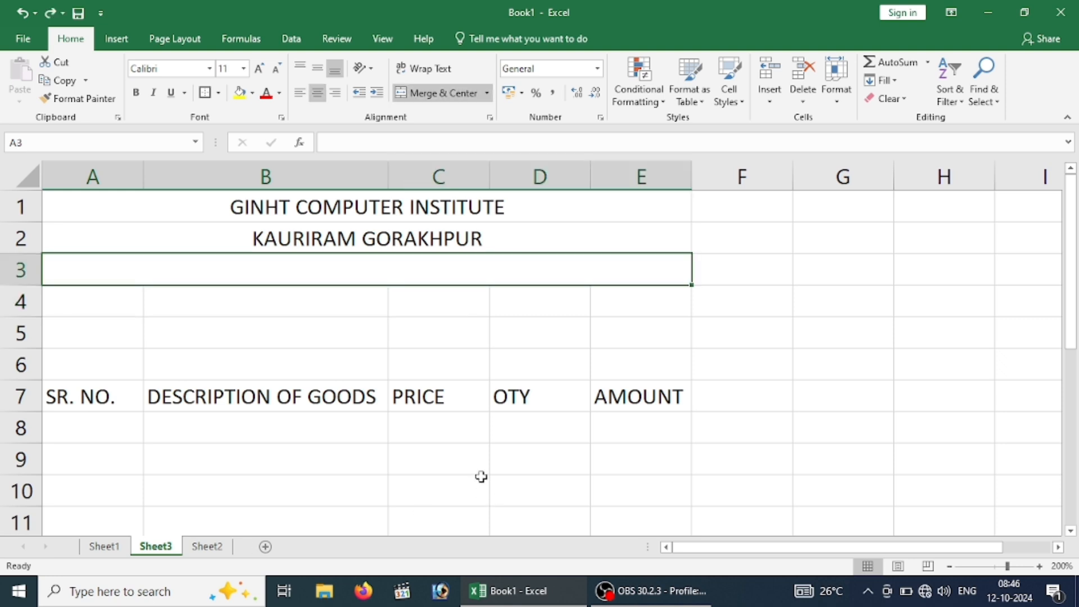
- Insert a new blank column before the PRICE column
{"action": "left_click", "coordinate": [435, 182]}
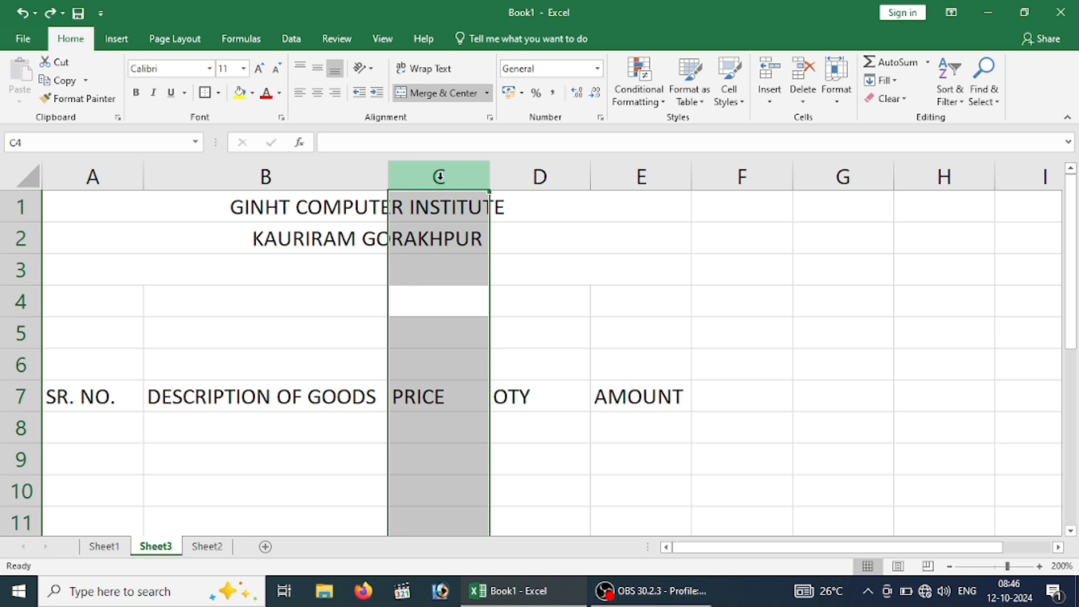
{"action": "left_click", "coordinate": [771, 76]}
{"action": "left_click", "coordinate": [535, 452]}
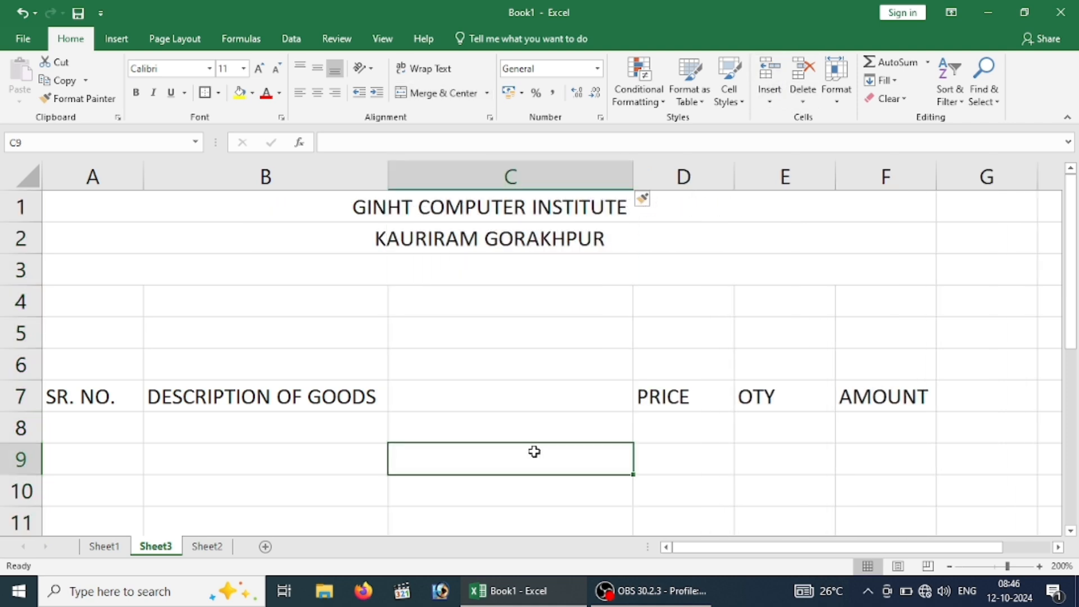
- Merge and center the DESCRIPTION OF GOODS heading across B7:C7
{"action": "left_click", "coordinate": [504, 406]}
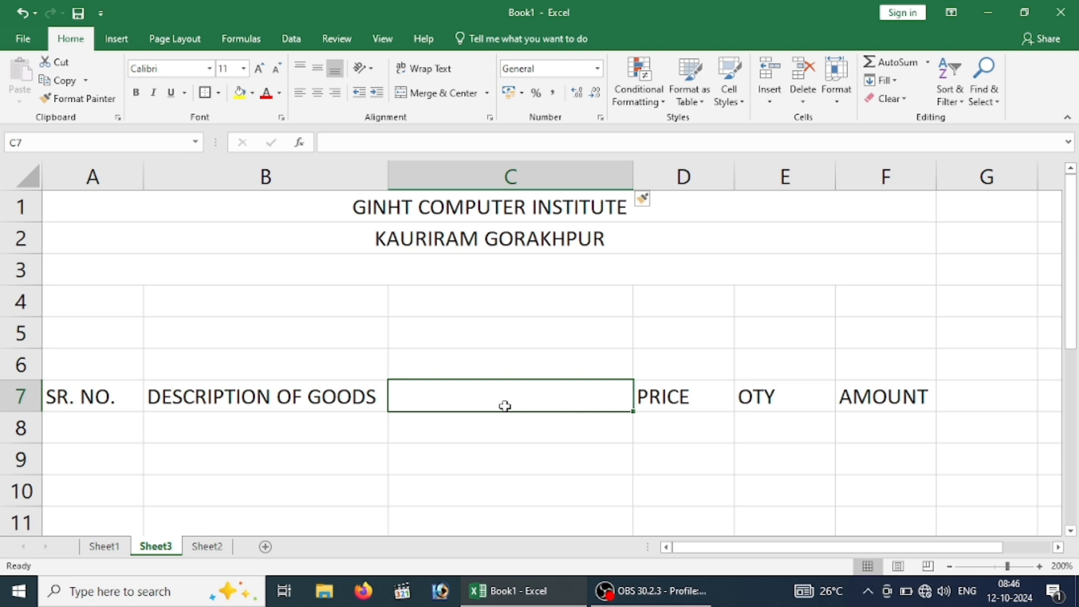
{"action": "left_click_drag", "start_coordinate": [281, 393], "coordinate": [516, 395]}
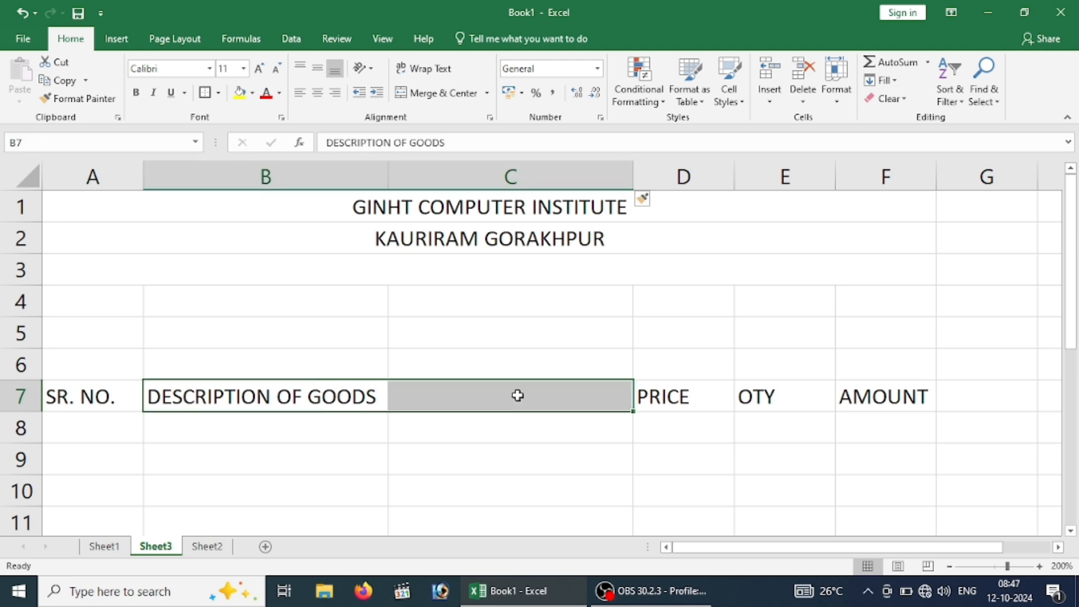
{"action": "left_click", "coordinate": [434, 93]}
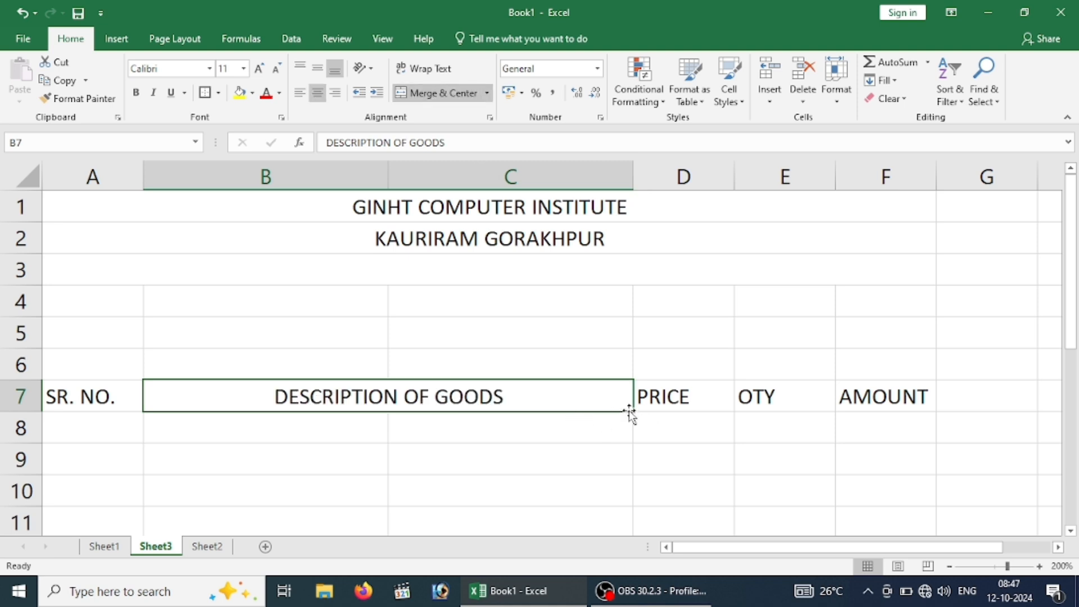
- Fill the merged B7:C7 cell down to row 16 and clear the copied heading text from rows 8 to 16
{"action": "left_click_drag", "start_coordinate": [634, 413], "coordinate": [556, 381]}
{"action": "left_click_drag", "start_coordinate": [1068, 339], "coordinate": [1071, 298]}
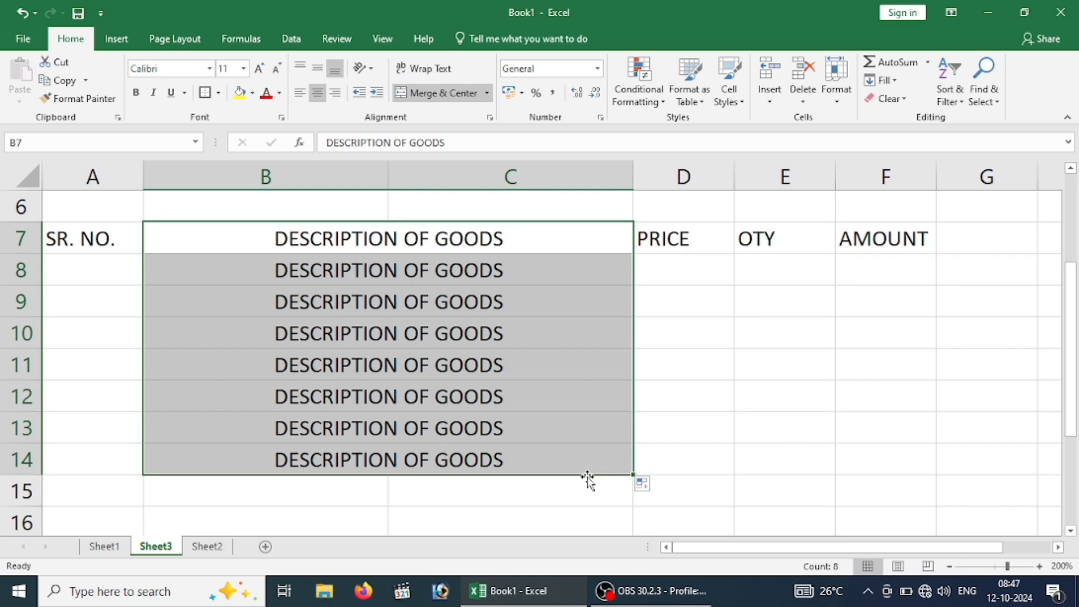
{"action": "left_click_drag", "start_coordinate": [634, 475], "coordinate": [628, 528]}
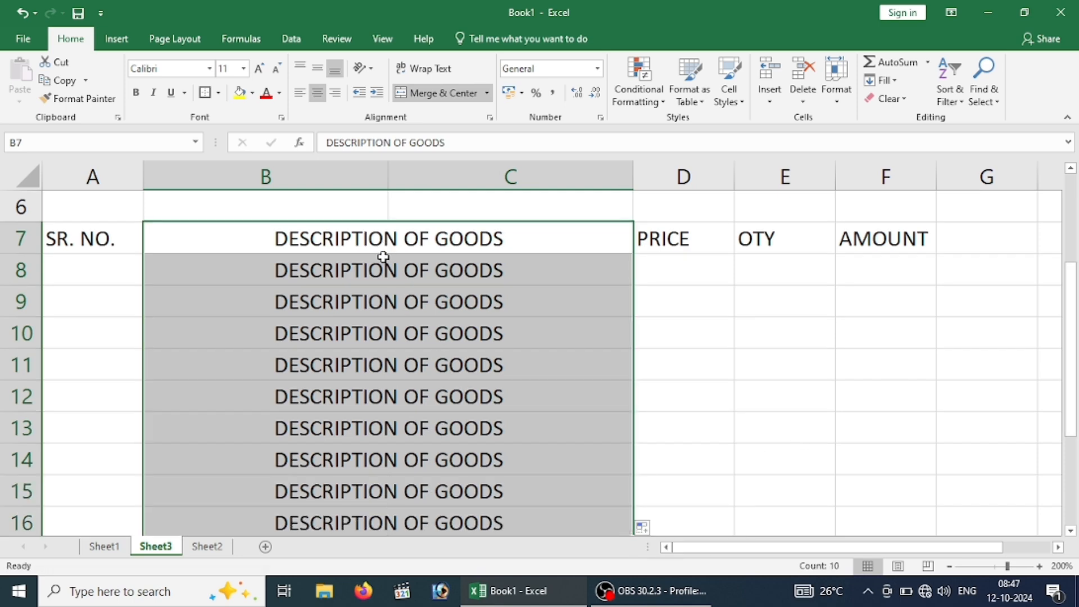
{"action": "left_click_drag", "start_coordinate": [383, 264], "coordinate": [388, 458]}
{"action": "key", "text": "Delete"}
{"action": "left_click", "coordinate": [424, 400]}
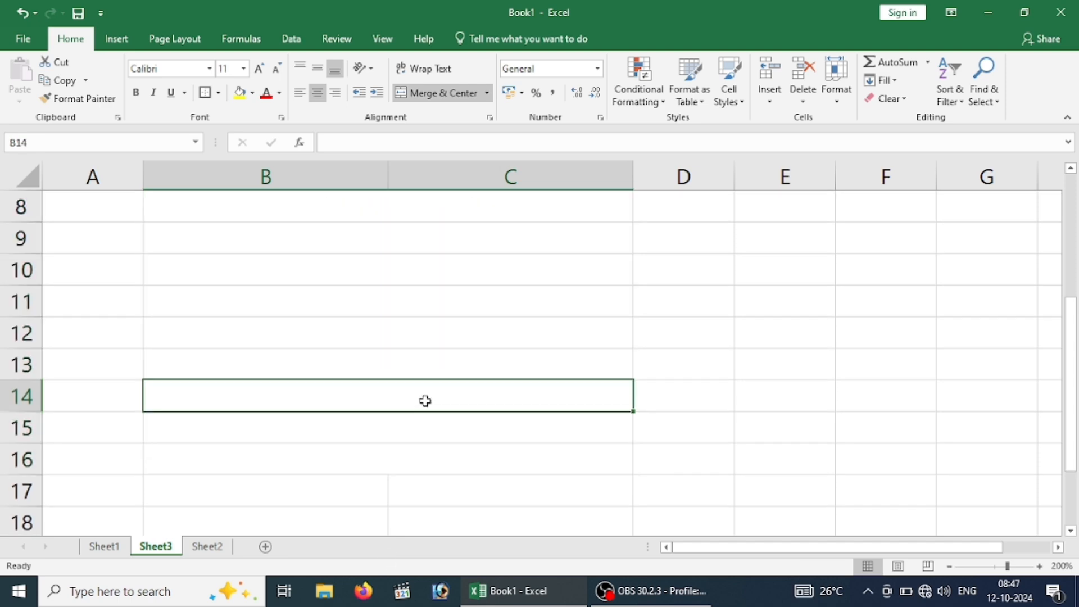
- Narrow columns B and C so the merged DESCRIPTION OF GOODS heading only just fits across them
{"action": "key", "text": "Up"}
{"action": "key", "text": "Up"}
{"action": "key", "text": "Up"}
{"action": "key", "text": "Up"}
{"action": "key", "text": "Up"}
{"action": "key", "text": "Up"}
{"action": "key", "text": "Up"}
{"action": "key", "text": "Up"}
{"action": "key", "text": "Up"}
{"action": "key", "text": "Up"}
{"action": "key", "text": "Up"}
{"action": "key", "text": "Up"}
{"action": "key", "text": "Up"}
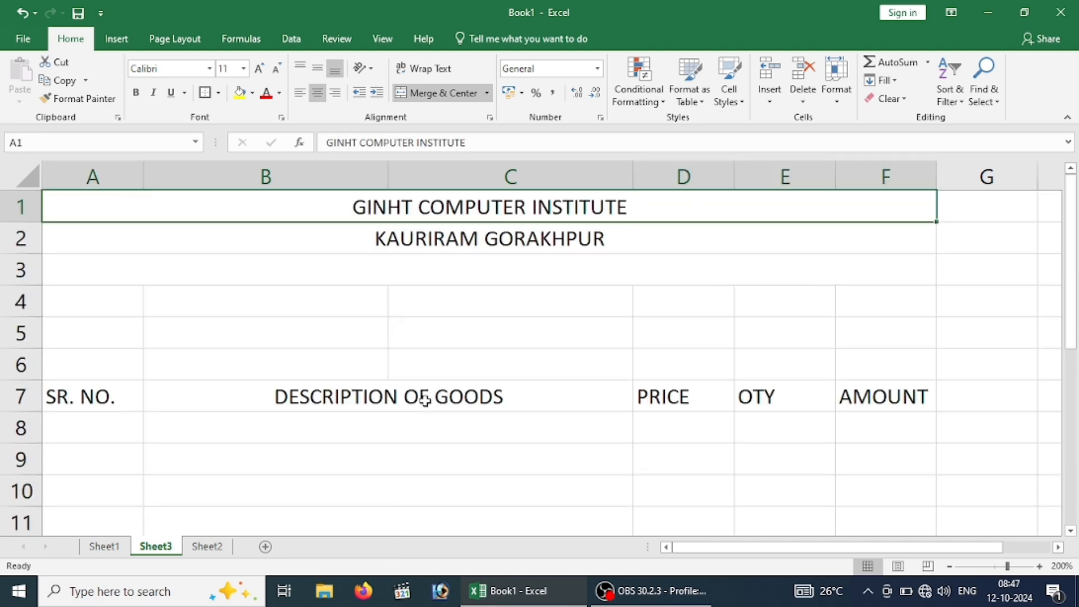
{"action": "left_click_drag", "start_coordinate": [633, 167], "coordinate": [389, 174]}
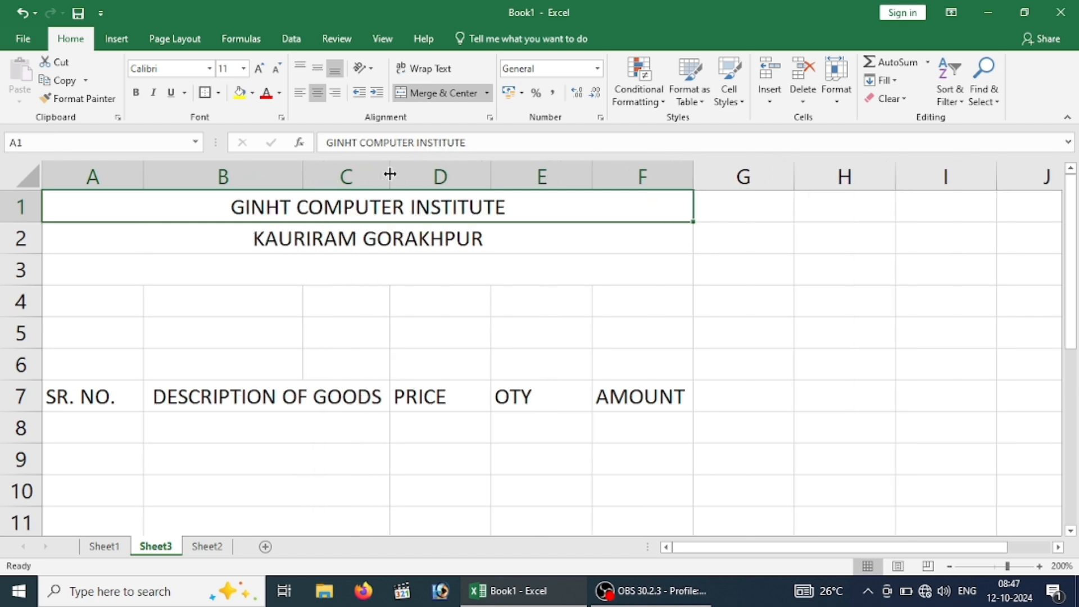
- Merge and center A4:B4 and enter the label CUSTOMER'S NAME in it
{"action": "left_click_drag", "start_coordinate": [127, 298], "coordinate": [157, 298]}
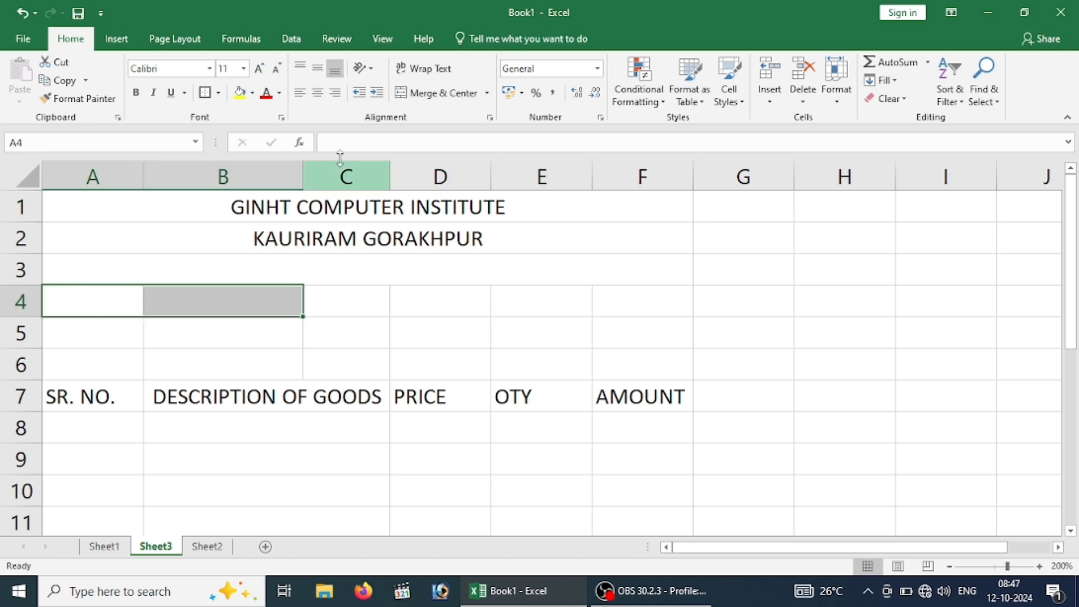
{"action": "left_click", "coordinate": [436, 94]}
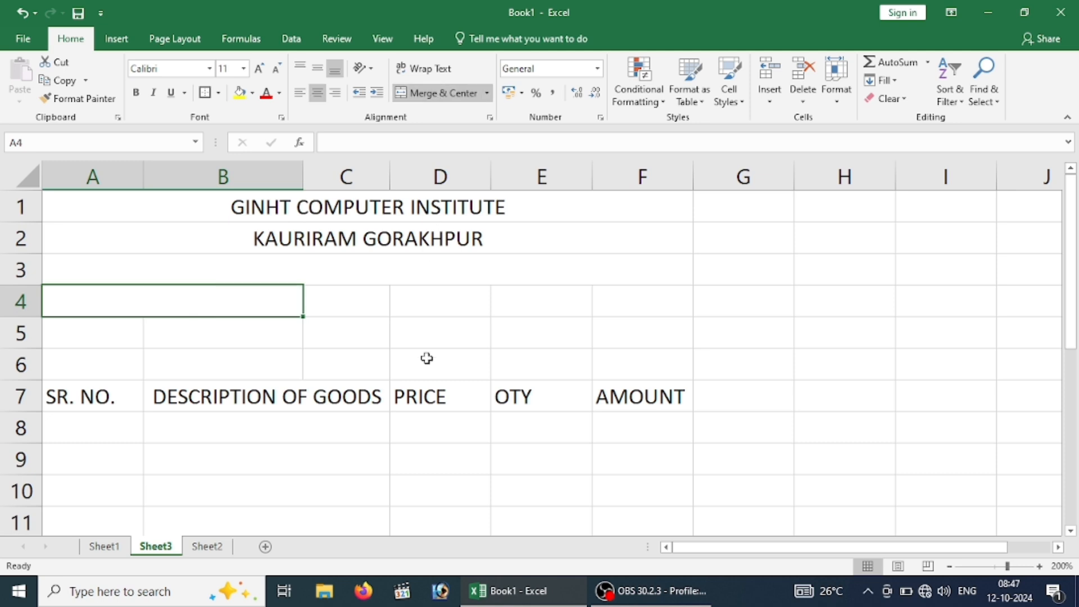
{"action": "left_click", "coordinate": [377, 263]}
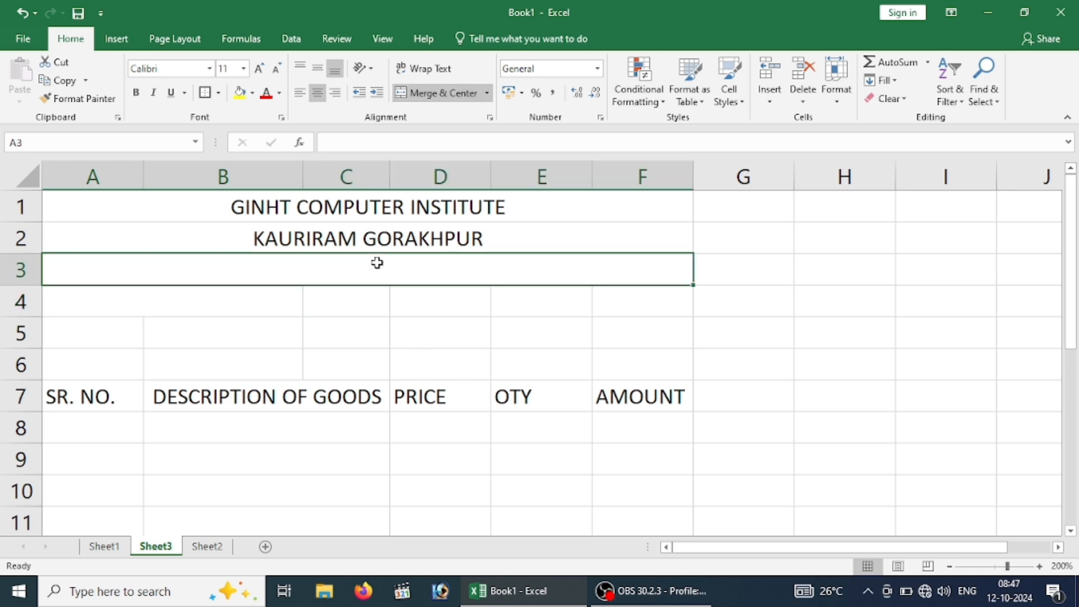
{"action": "left_click", "coordinate": [222, 306]}
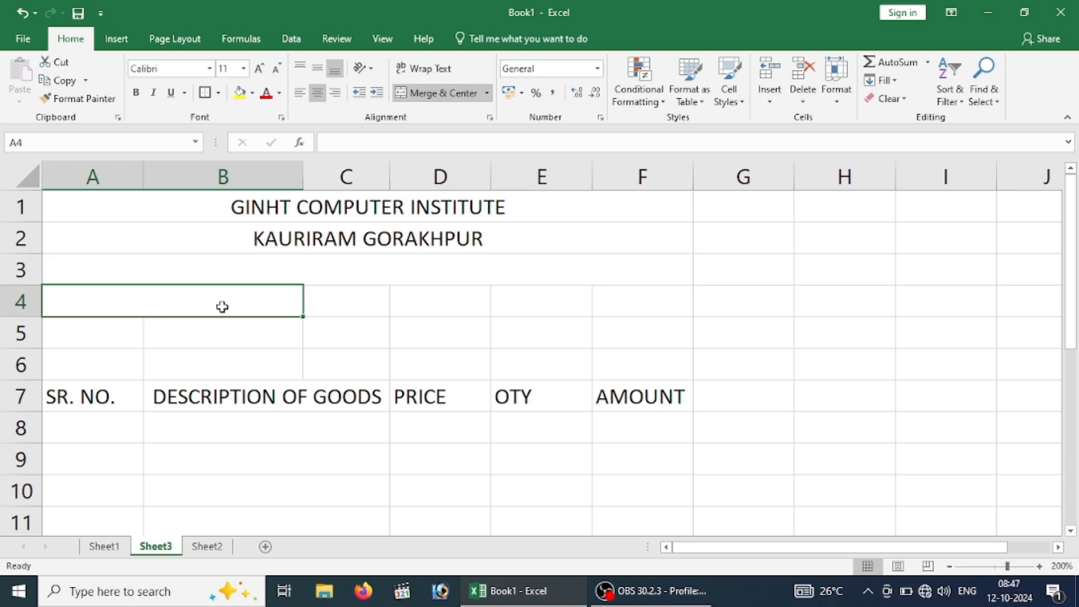
{"action": "double_click", "coordinate": [222, 306]}
{"action": "type", "text": "CUSTO"}
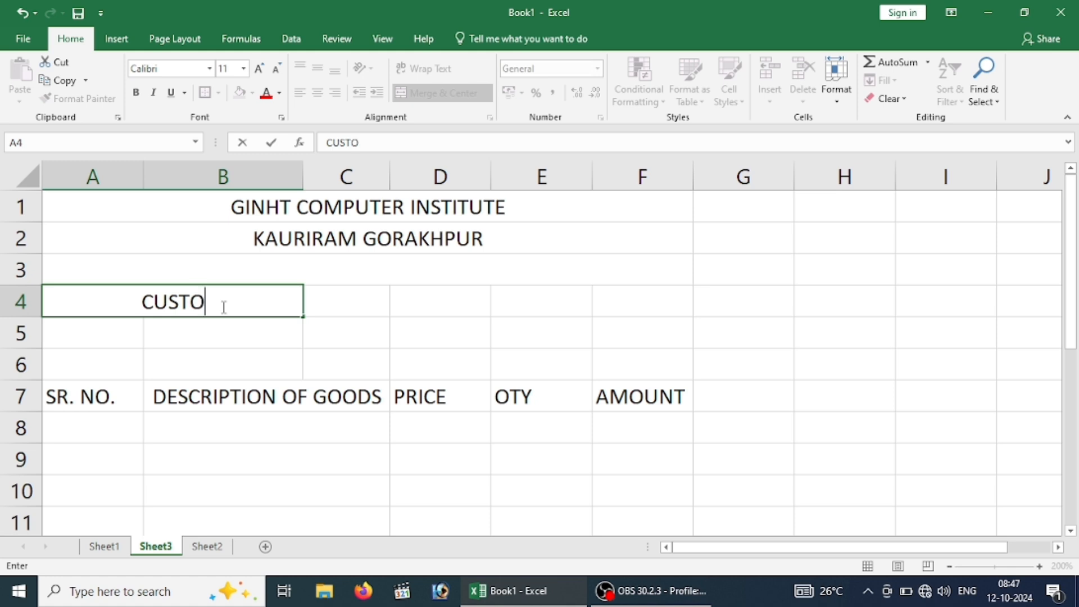
{"action": "type", "text": "MER'S "}
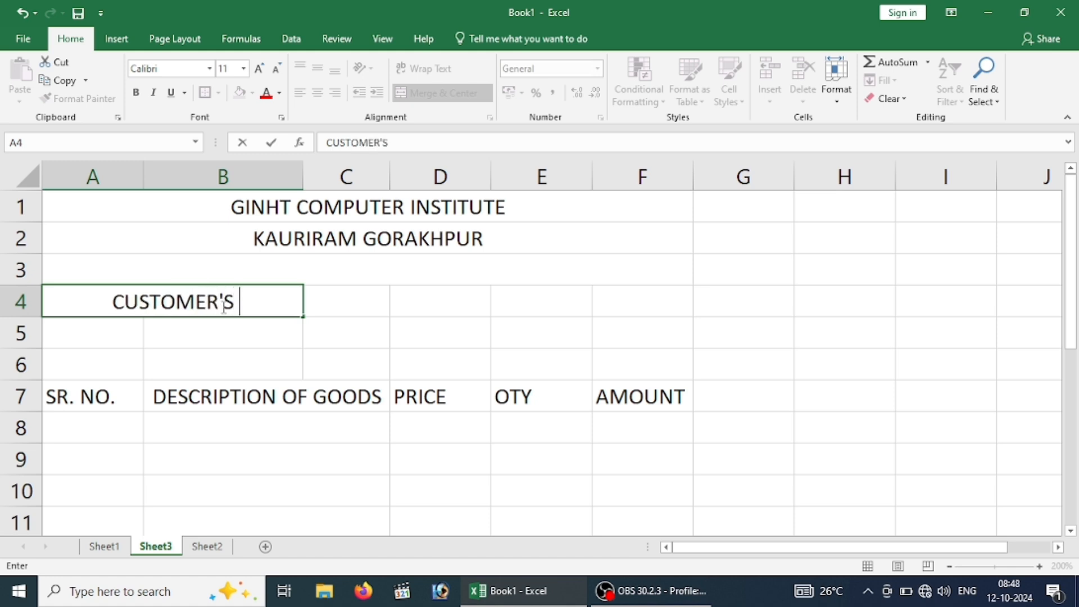
{"action": "type", "text": "NAME"}
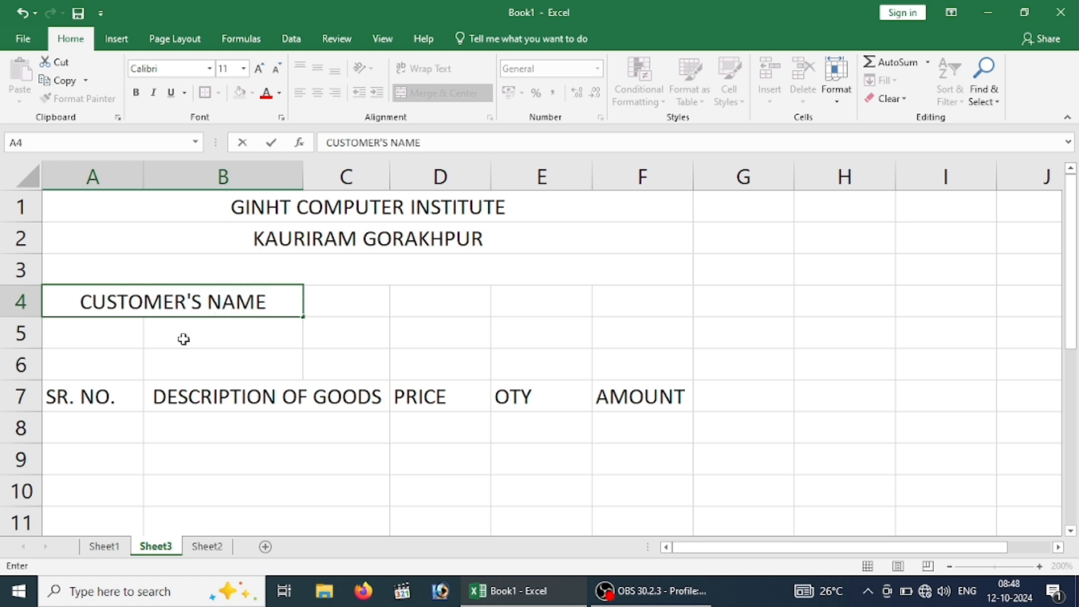
- Merge and center A5:B5 and enter the label INVOICE DATE in it
{"action": "left_click_drag", "start_coordinate": [102, 345], "coordinate": [170, 336]}
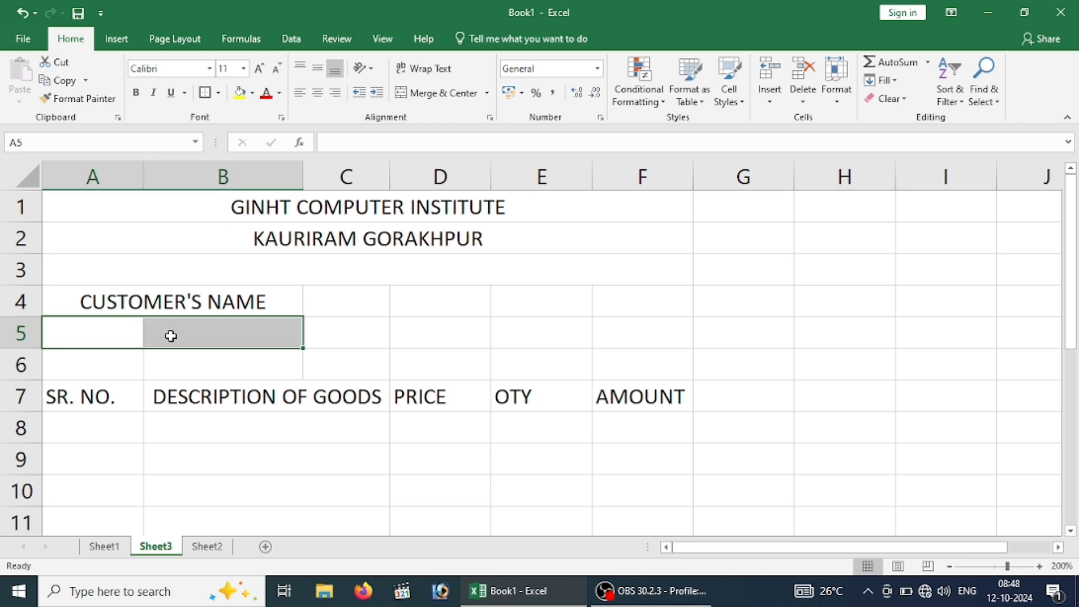
{"action": "left_click", "coordinate": [439, 92]}
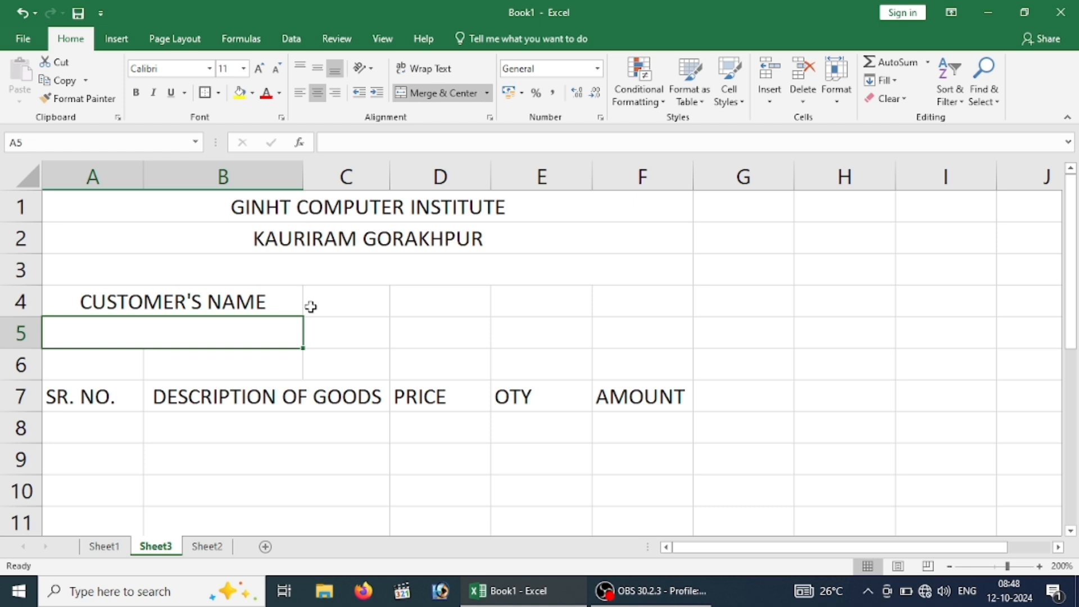
{"action": "type", "text": "INVOICE"}
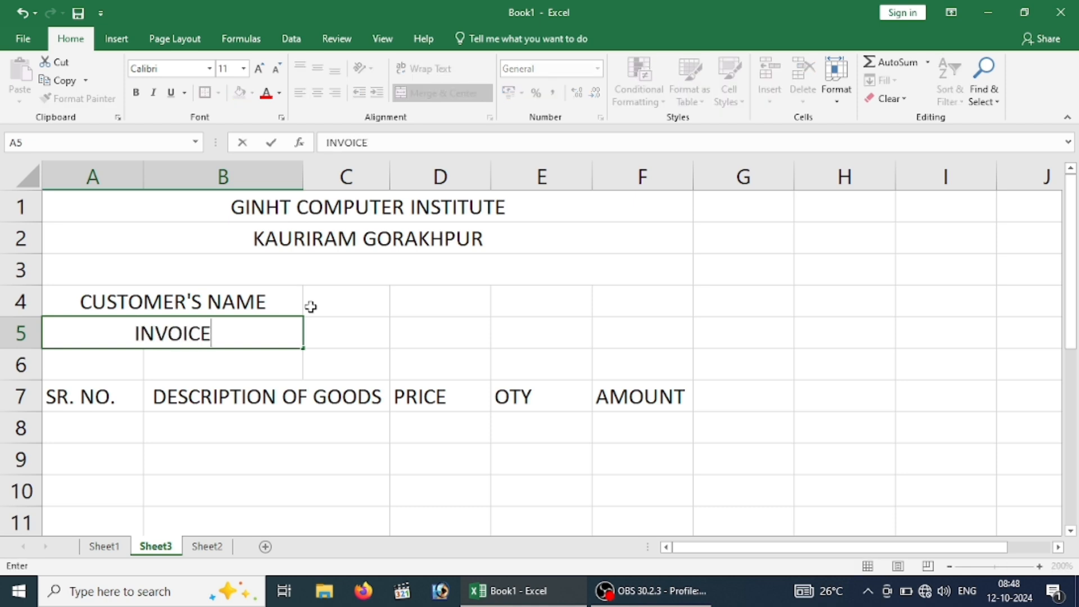
{"action": "type", "text": " DATE"}
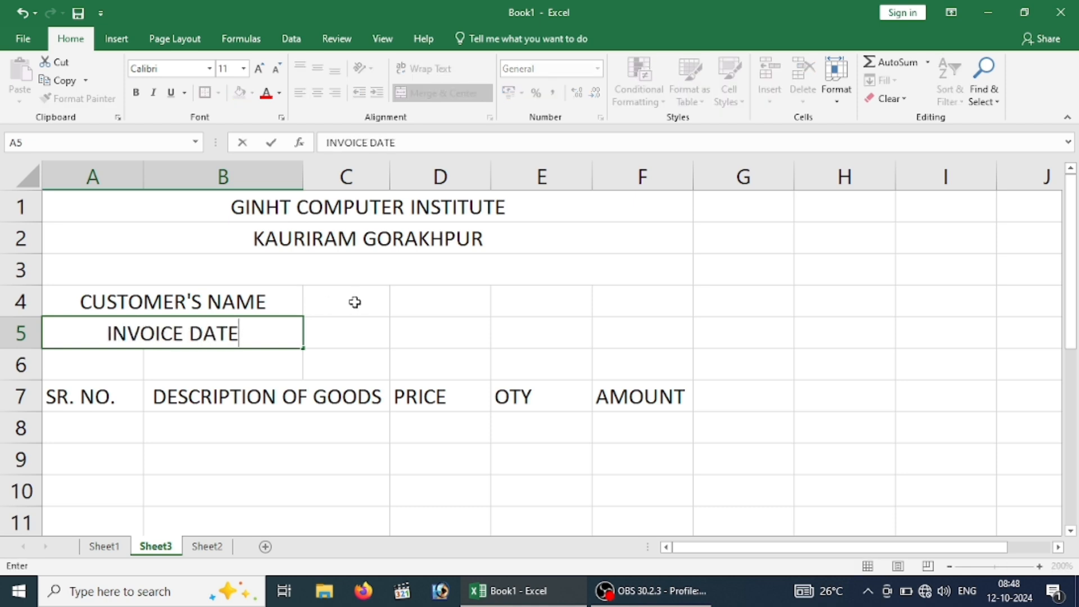
{"action": "left_click", "coordinate": [345, 303]}
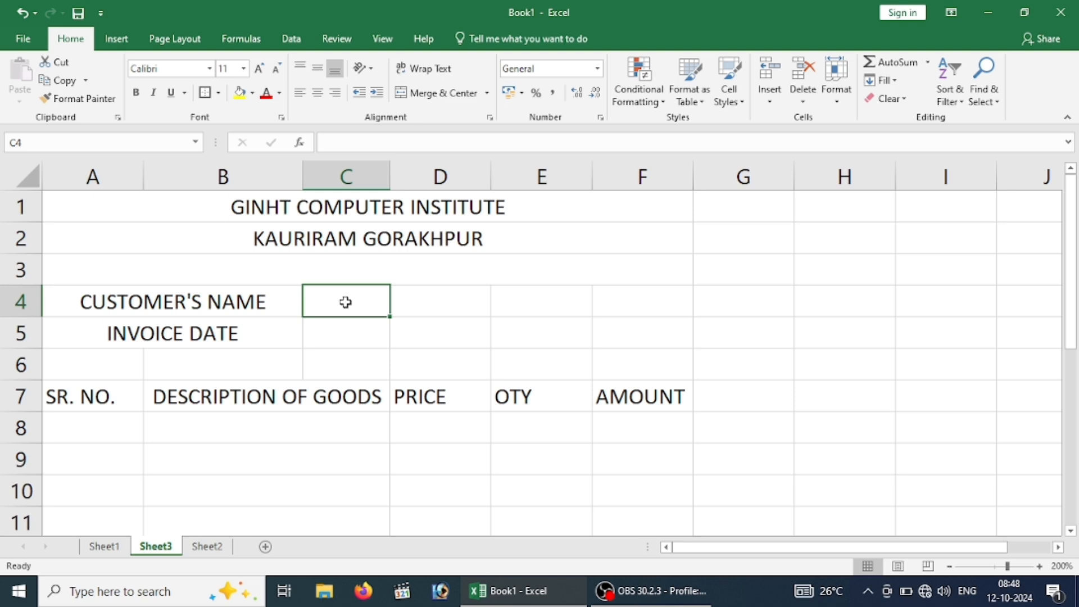
- Merge and center C4:D4 beside the customer label and fill the same merge down to C5:D5
{"action": "left_click_drag", "start_coordinate": [378, 306], "coordinate": [419, 310]}
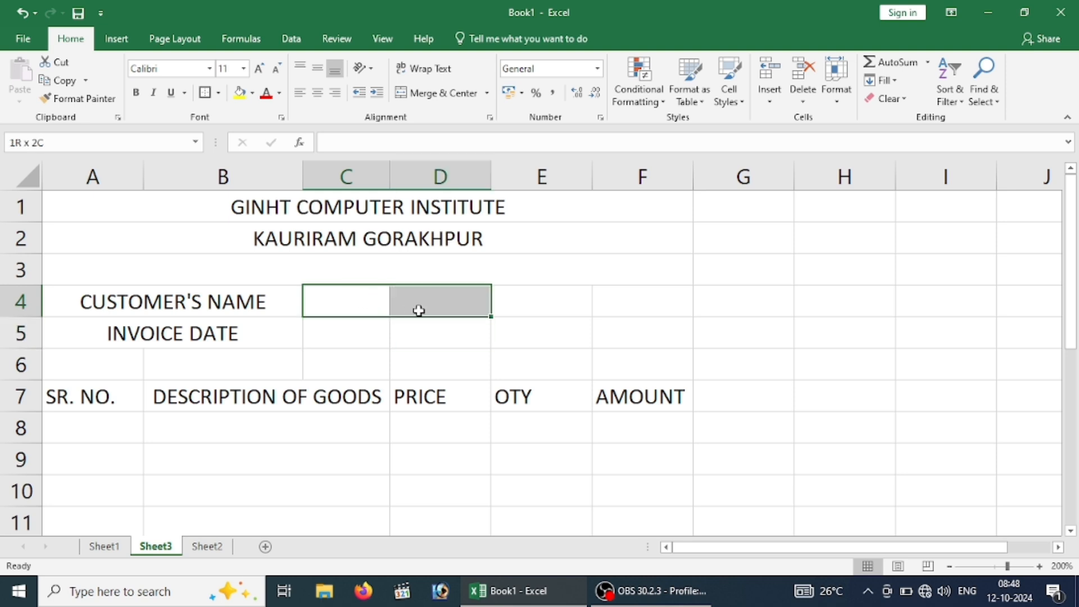
{"action": "left_click", "coordinate": [444, 93]}
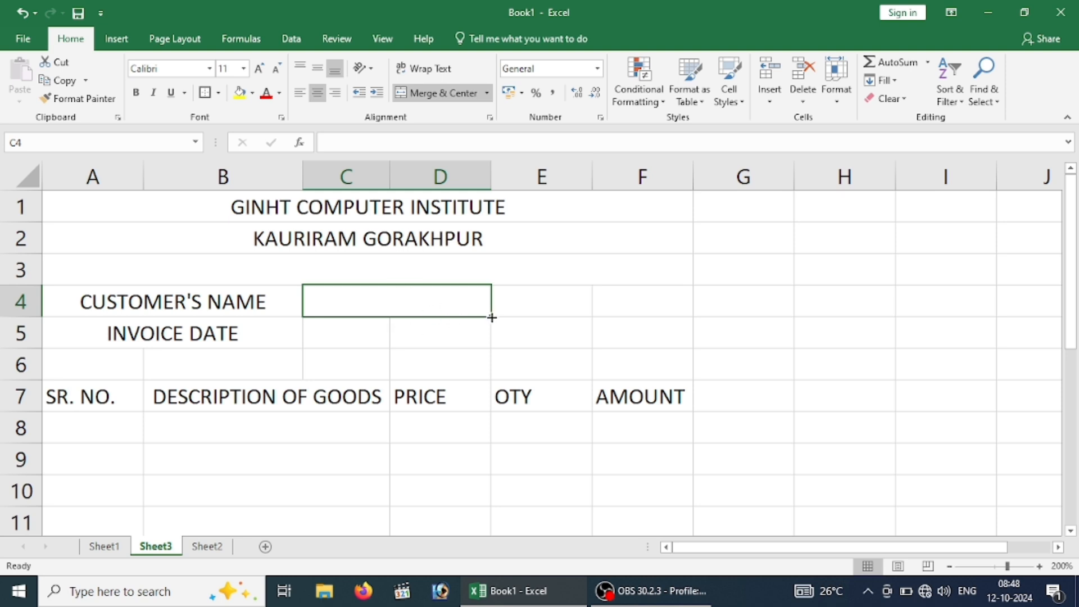
{"action": "left_click_drag", "start_coordinate": [492, 317], "coordinate": [492, 348]}
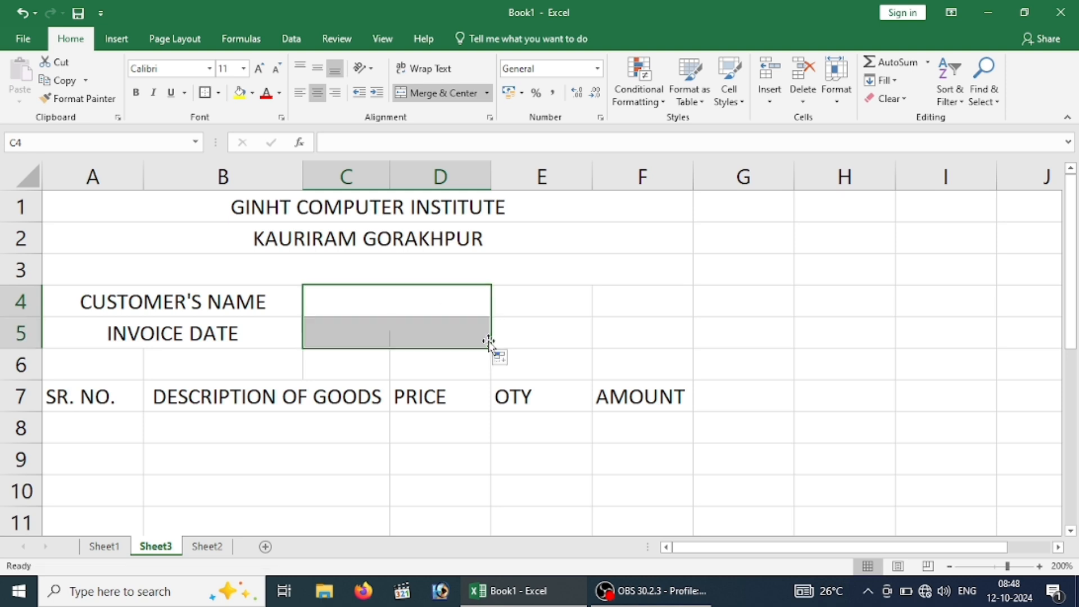
{"action": "left_click", "coordinate": [436, 316]}
{"action": "left_click", "coordinate": [433, 328]}
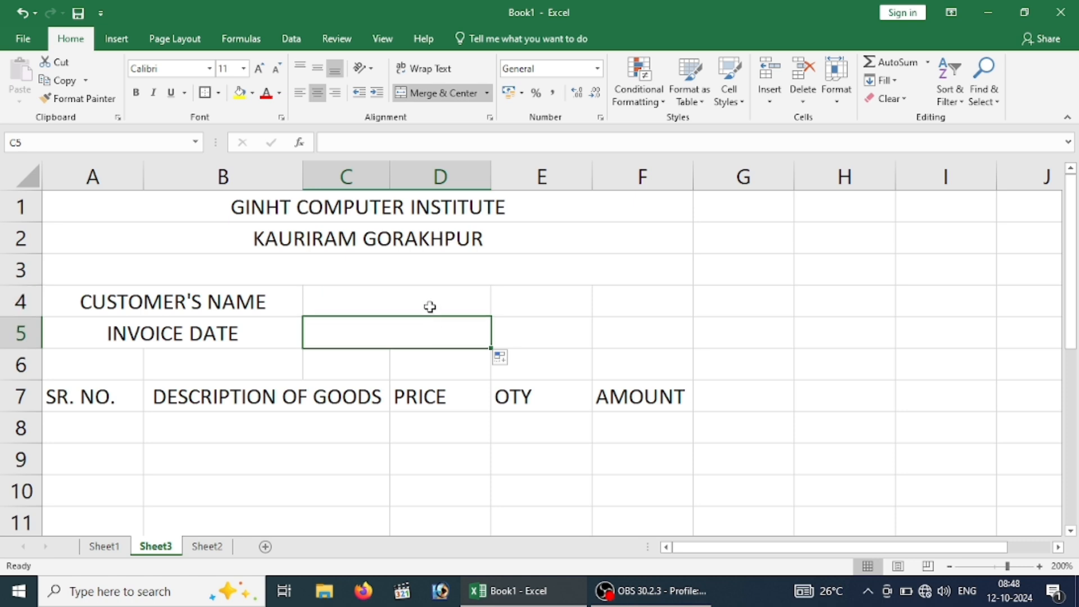
- Enter the customer's name in the merged cell C4 and the current date, 12-10-2024, in C5 below it
{"action": "left_click", "coordinate": [430, 306]}
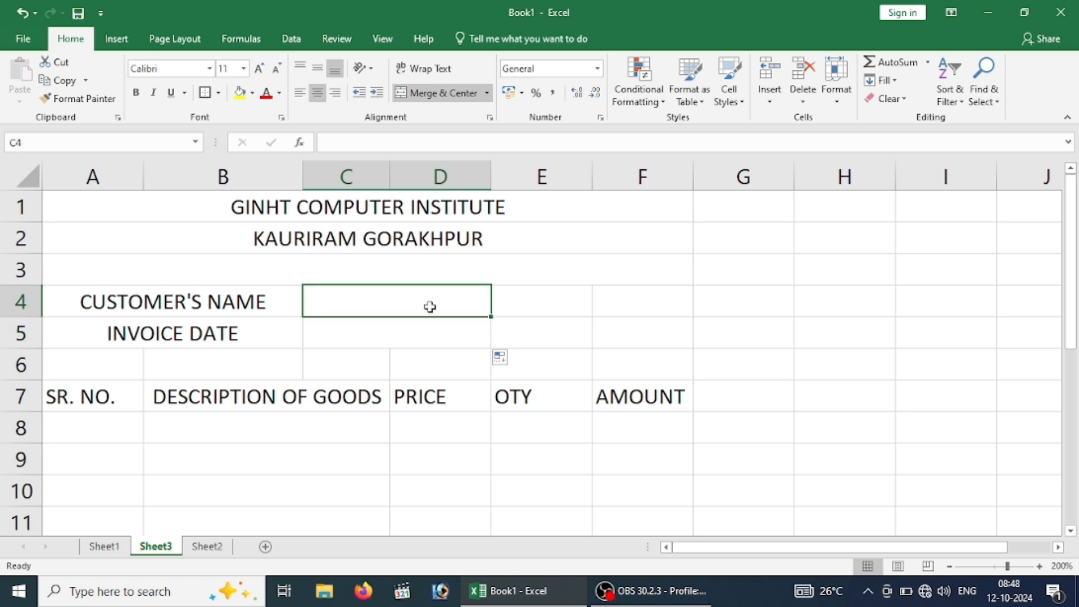
{"action": "type", "text": "RAM"}
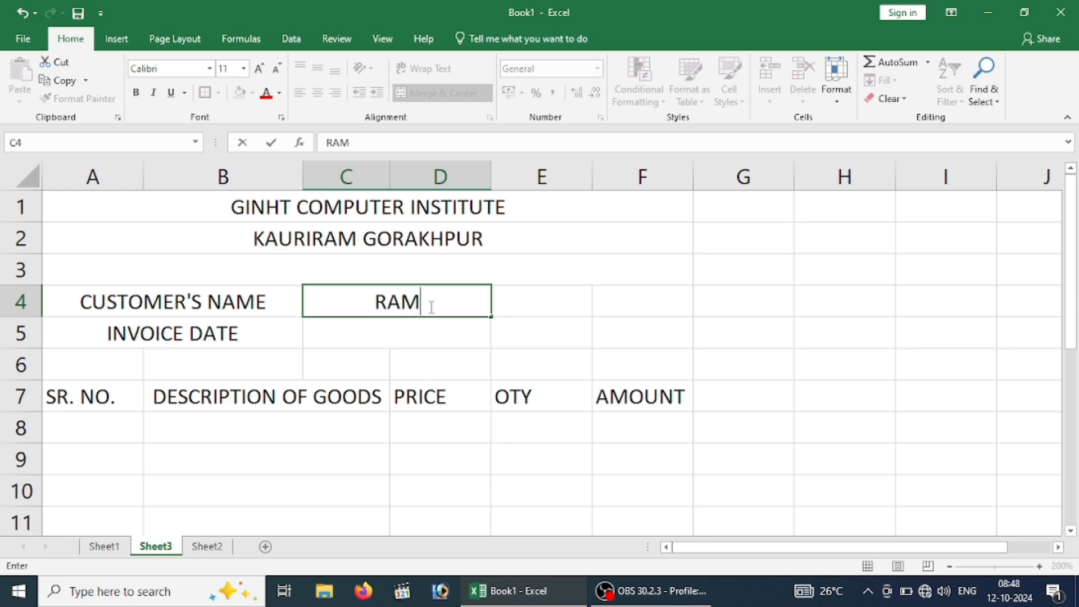
{"action": "key", "text": "Return"}
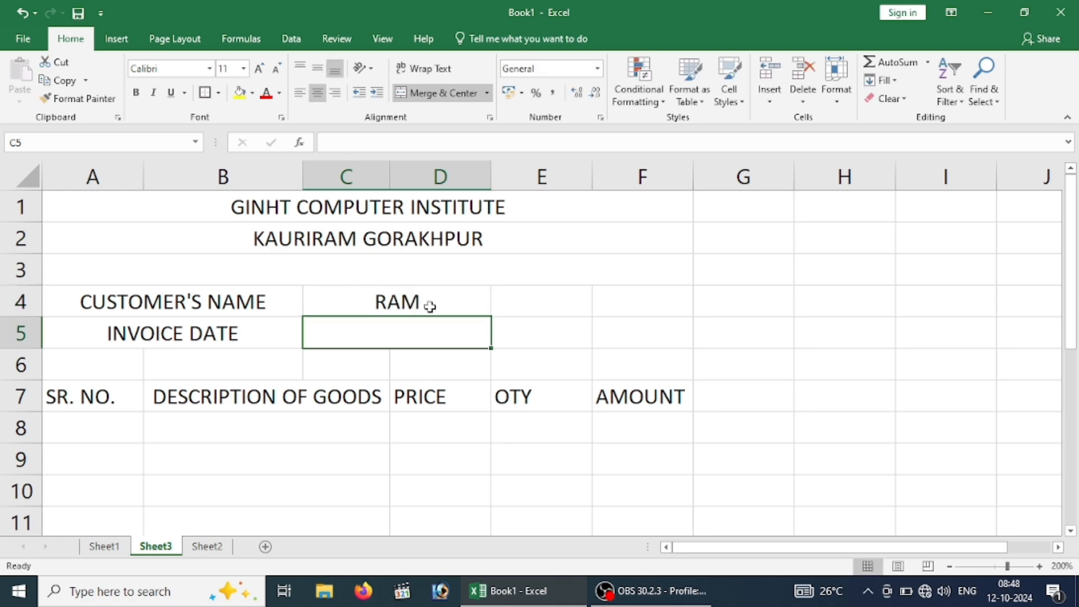
{"action": "key", "text": "ctrl+semicolon"}
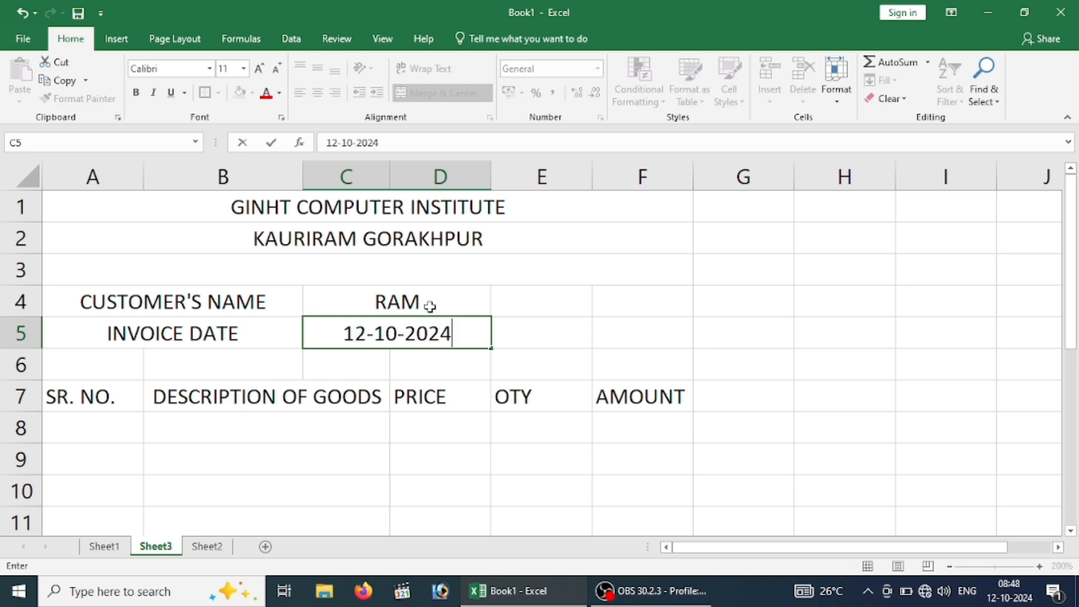
{"action": "left_click", "coordinate": [535, 304]}
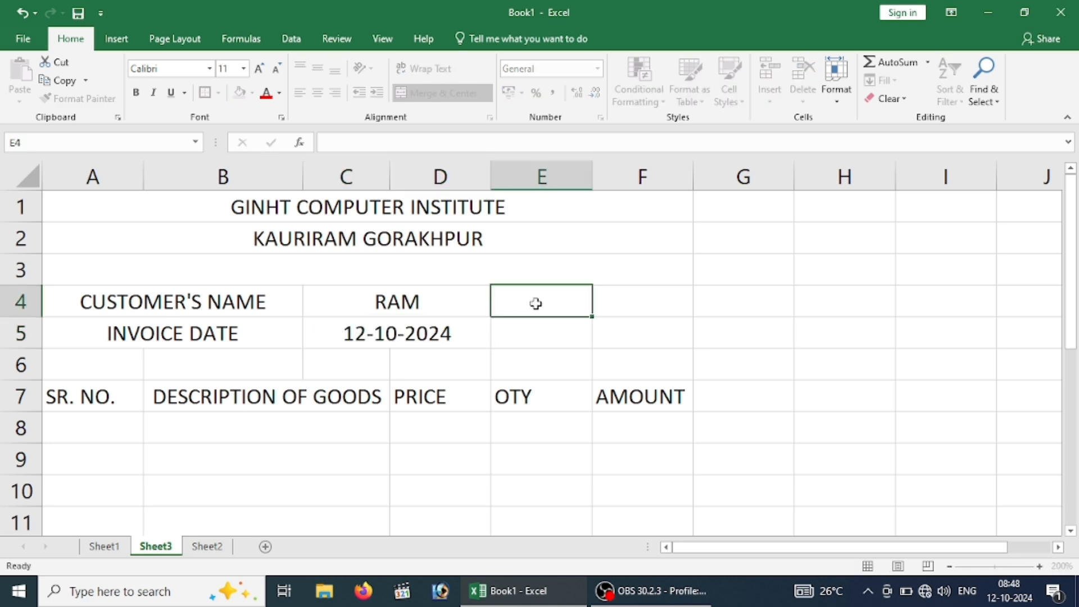
- Merge and center E4:F4 and fill the same merge down to E5:F5
{"action": "left_click_drag", "start_coordinate": [536, 304], "coordinate": [606, 303]}
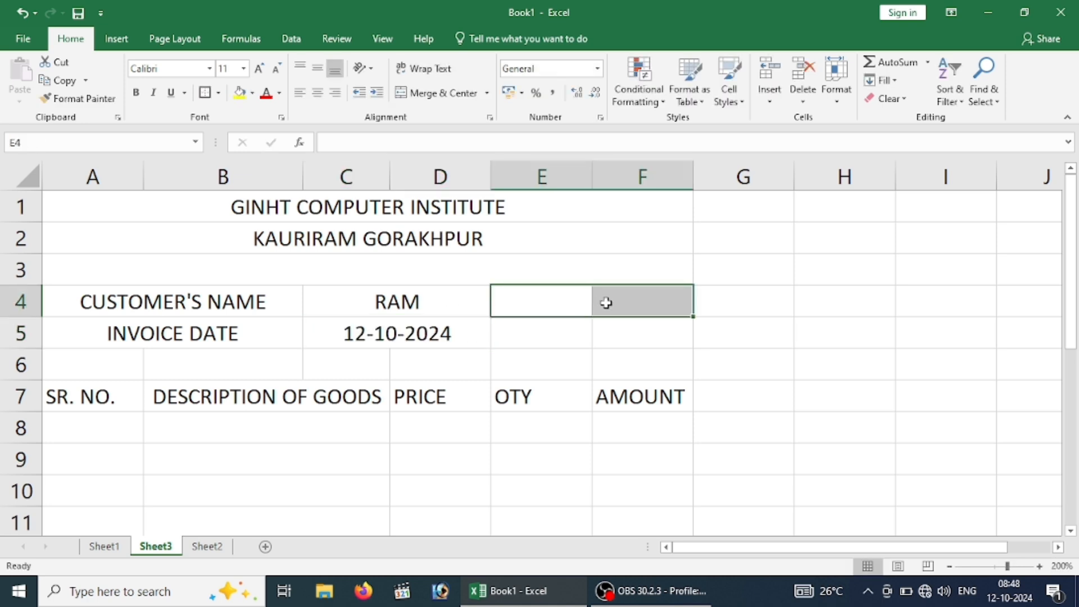
{"action": "left_click", "coordinate": [436, 94]}
{"action": "left_click", "coordinate": [691, 319]}
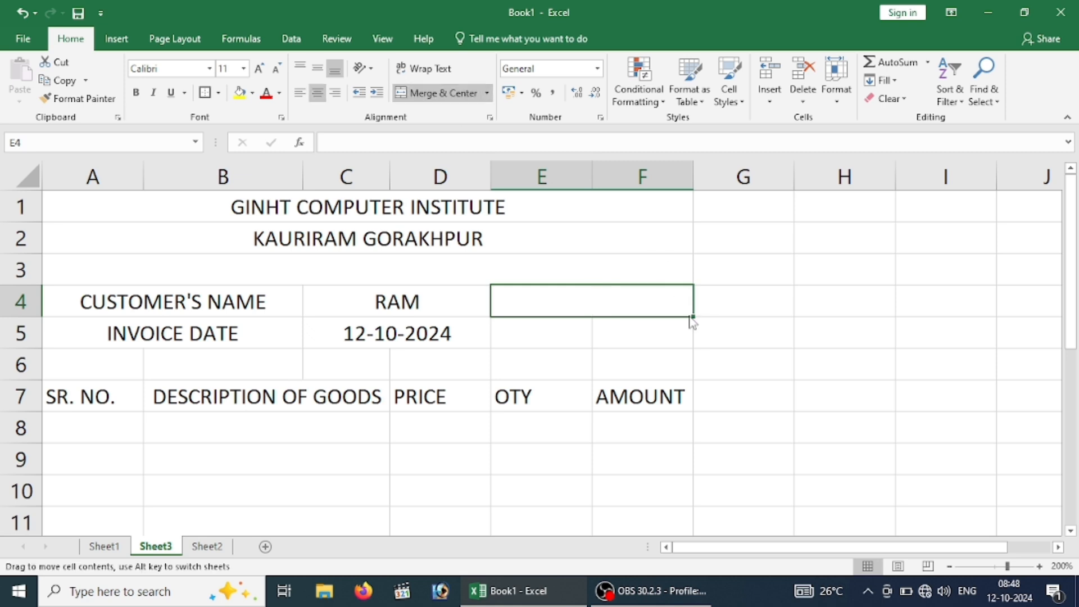
{"action": "left_click", "coordinate": [694, 318]}
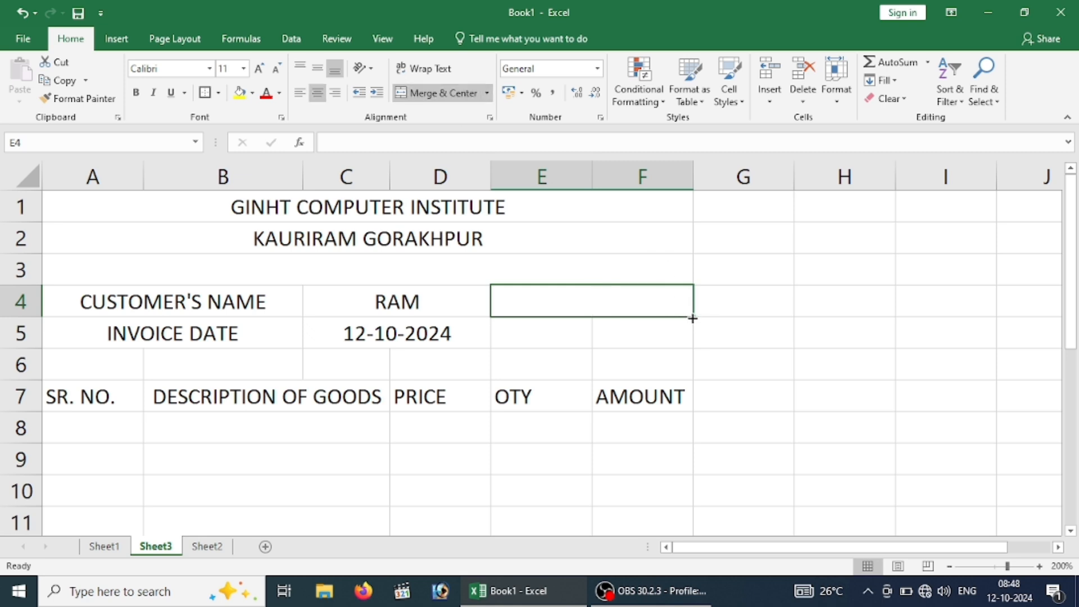
{"action": "left_click", "coordinate": [692, 319]}
{"action": "left_click", "coordinate": [693, 318]}
{"action": "mouse_move", "coordinate": [693, 318]}
{"action": "left_mouse_down"}
{"action": "mouse_move", "coordinate": [692, 342]}
{"action": "mouse_move", "coordinate": [656, 308]}
{"action": "left_mouse_up"}
- Enter the label INVOICE NO. in merged cell E4 and the number 101 in E5 below it
{"action": "type", "text": "INVOICE"}
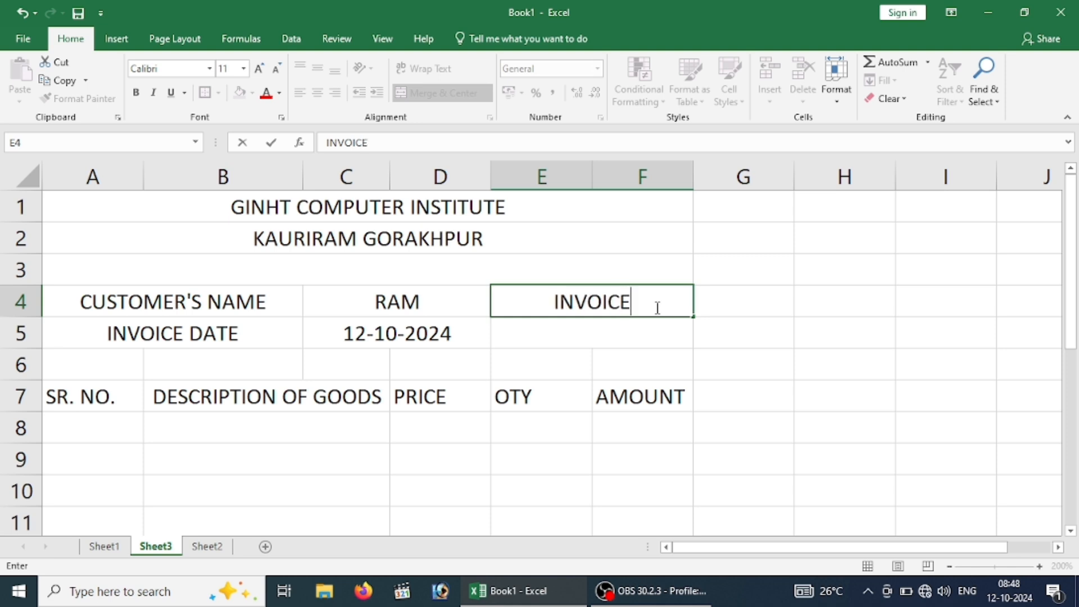
{"action": "type", "text": " NO."}
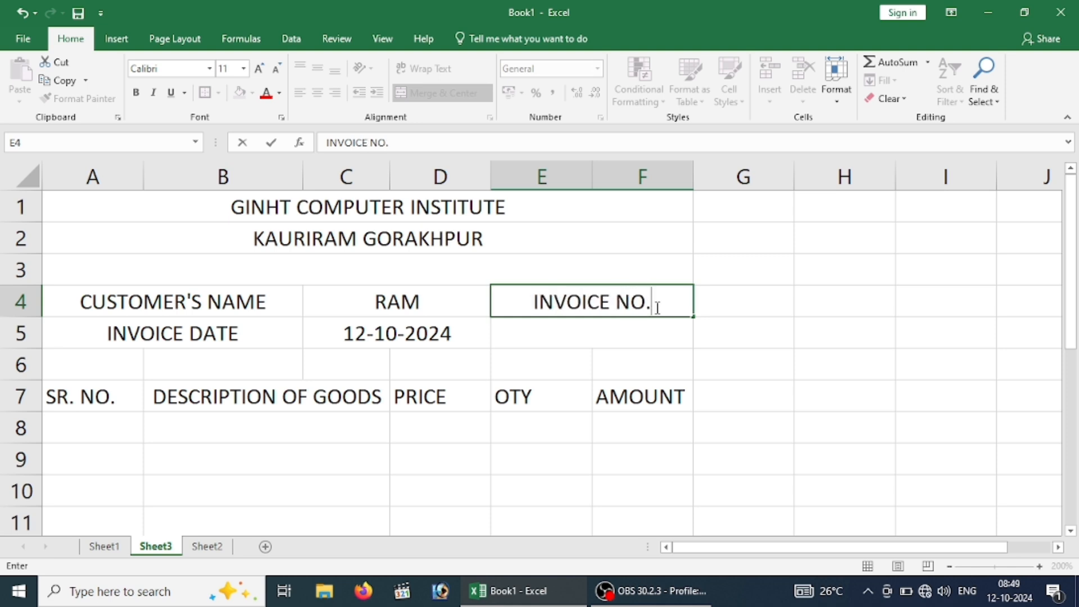
{"action": "key", "text": "Return"}
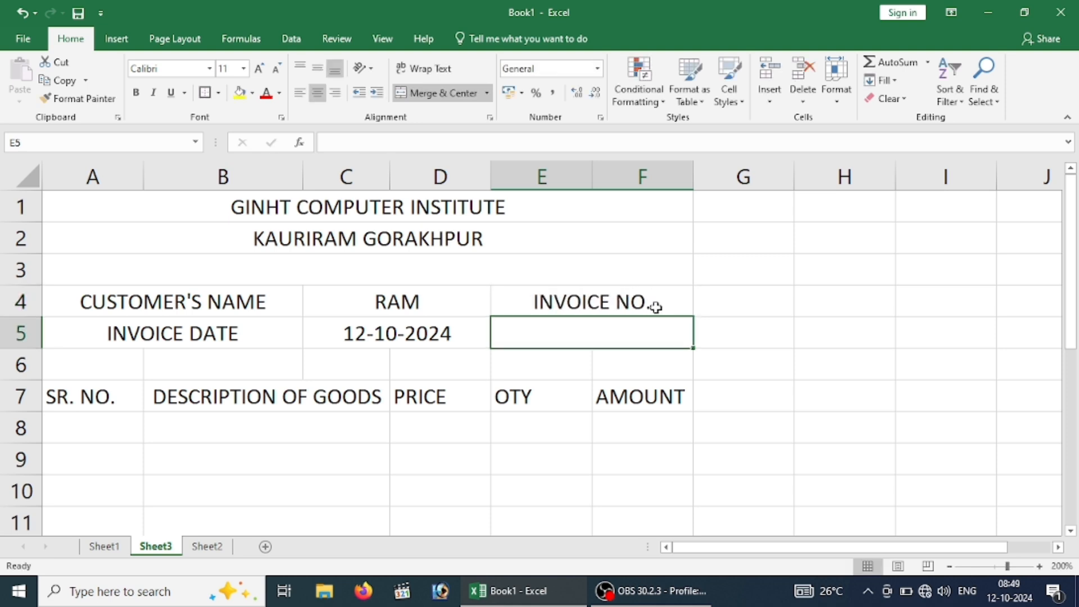
{"action": "type", "text": "101"}
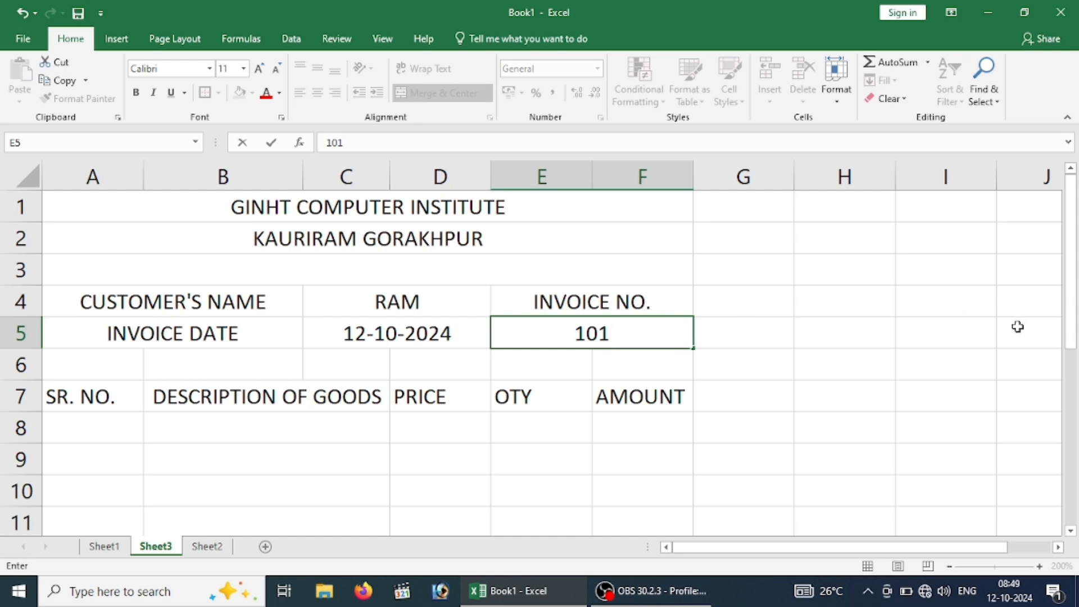
- Enter the title TAX INVOICE in the merged row 3 above the customer details
{"action": "left_click", "coordinate": [332, 264]}
{"action": "type", "text": "TAX"}
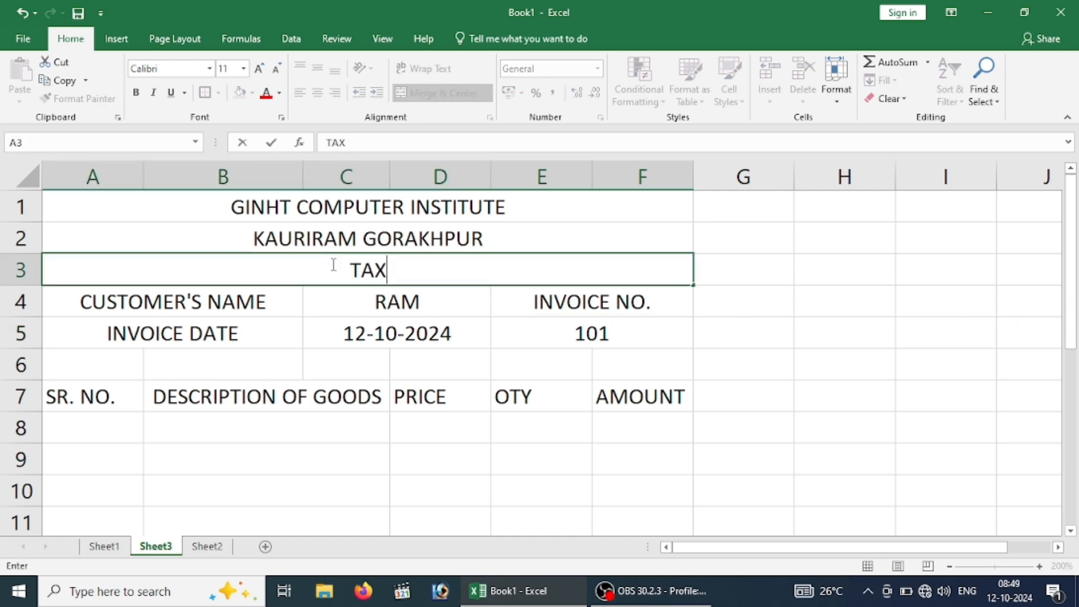
{"action": "type", "text": " INVOICE"}
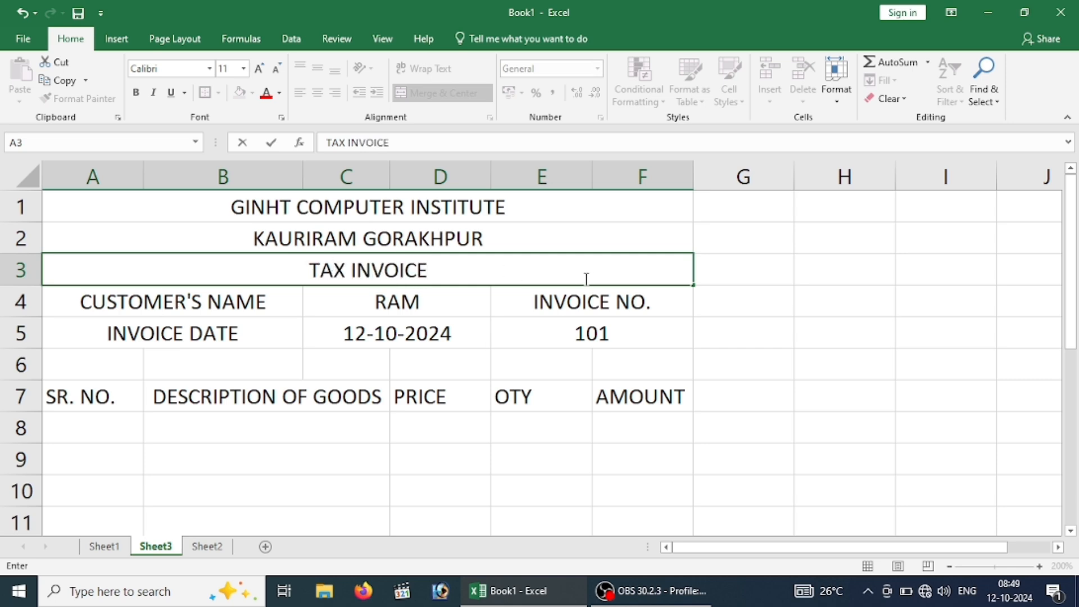
{"action": "left_click", "coordinate": [795, 234]}
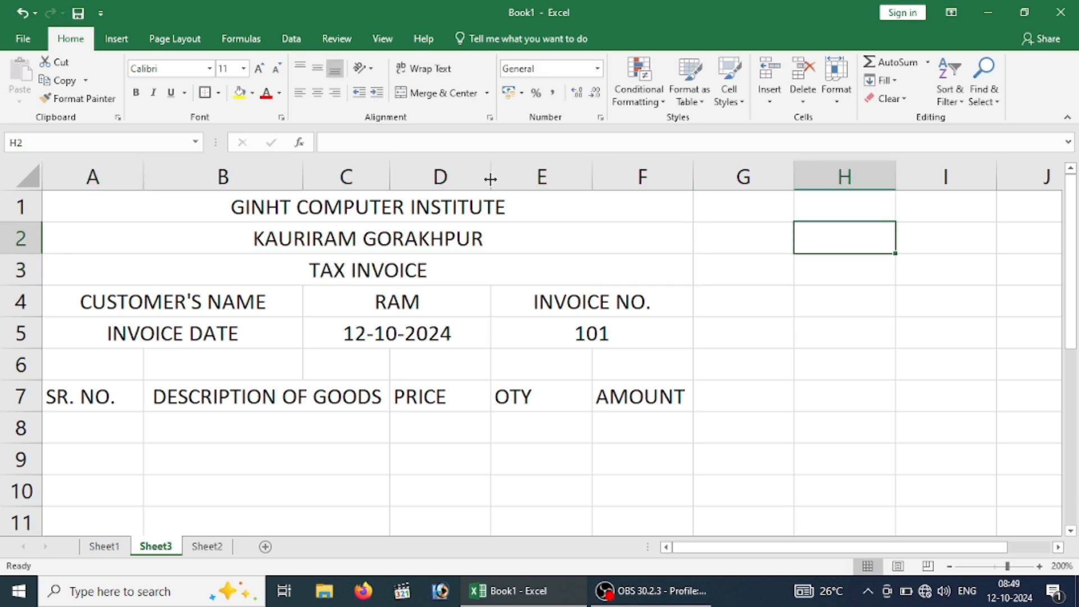
- Format the institute name and address rows A1:F2 with an orange fill and bold 12-point text
{"action": "left_click", "coordinate": [444, 207]}
{"action": "left_click_drag", "start_coordinate": [444, 207], "coordinate": [446, 233]}
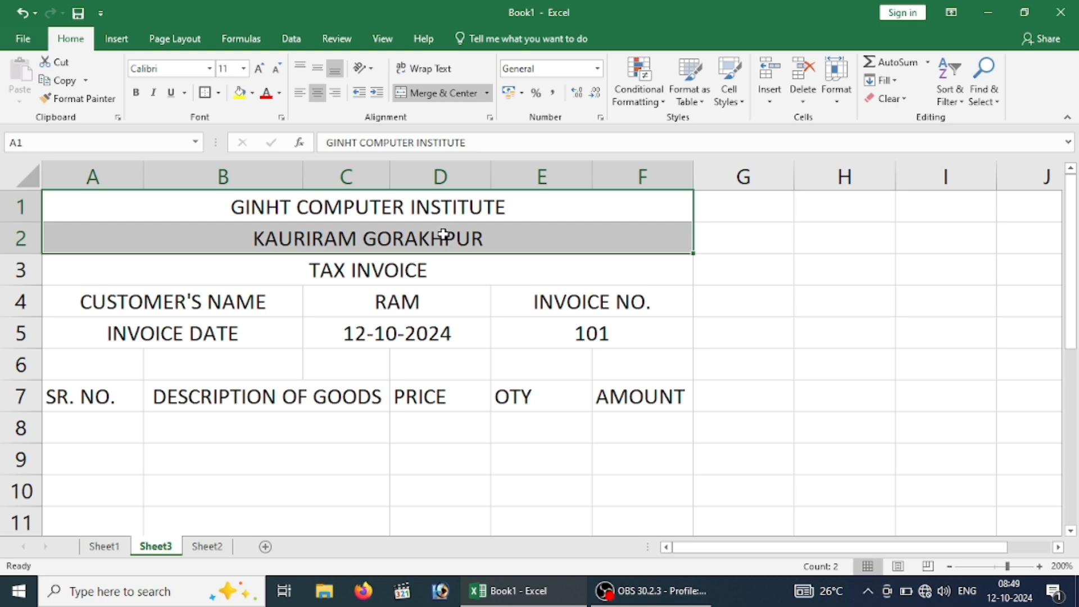
{"action": "left_click", "coordinate": [254, 93]}
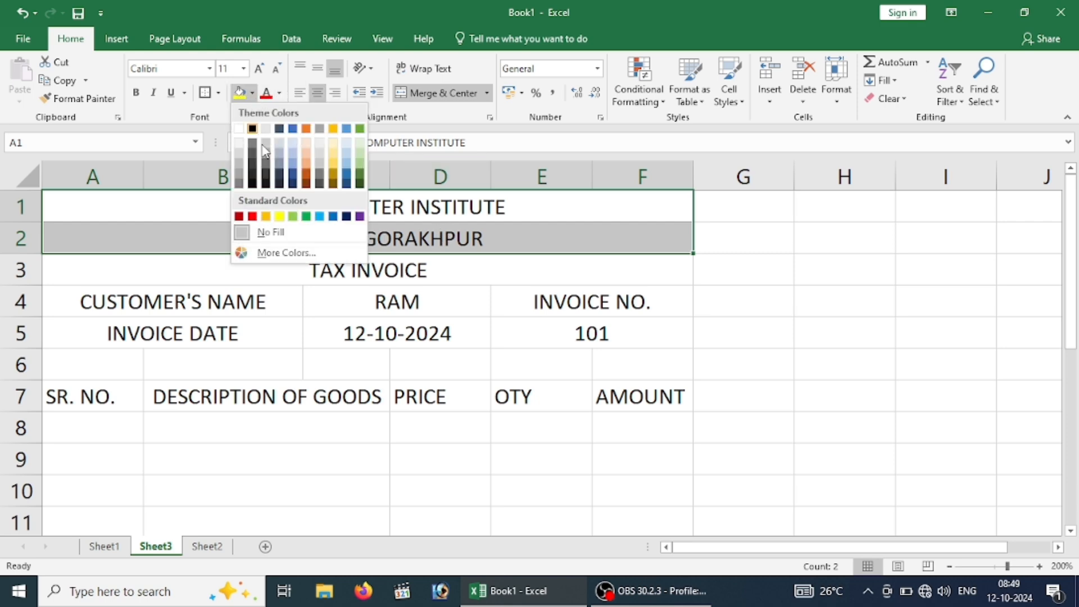
{"action": "left_click", "coordinate": [268, 220]}
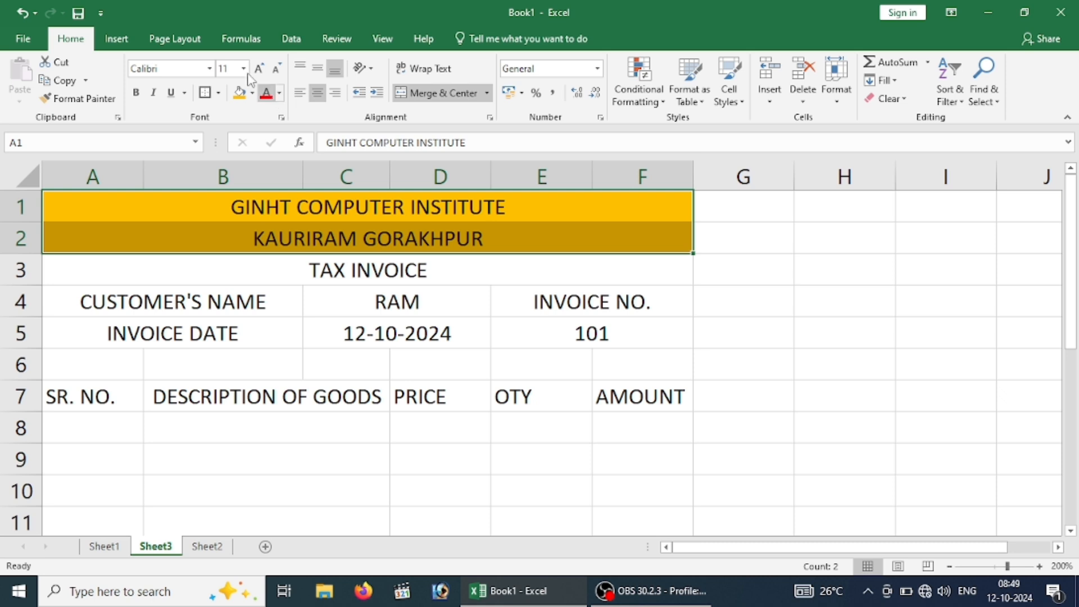
{"action": "left_click", "coordinate": [135, 93]}
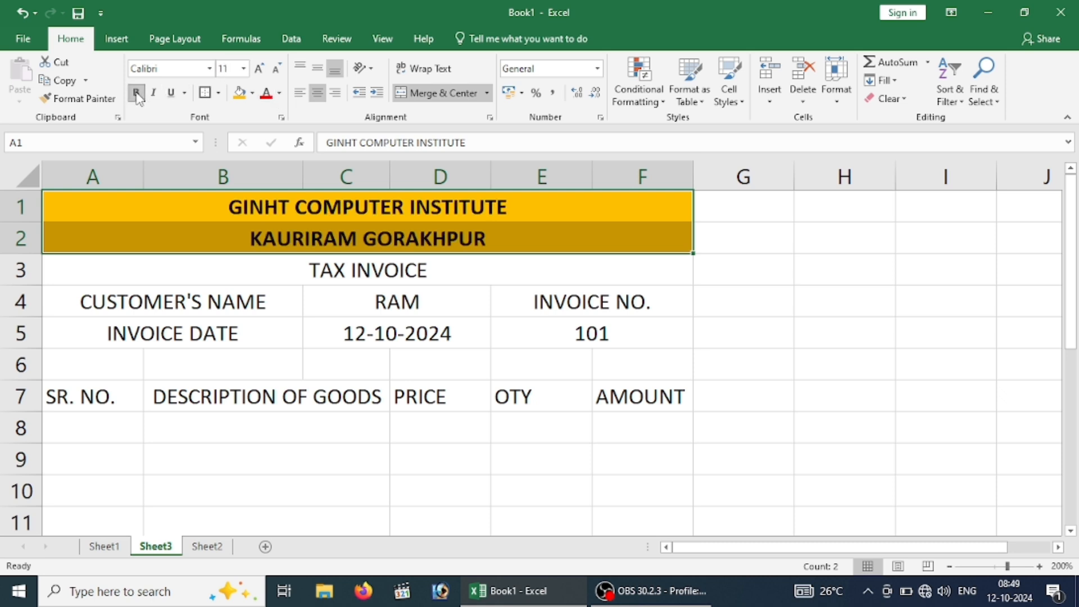
{"action": "left_click", "coordinate": [260, 70]}
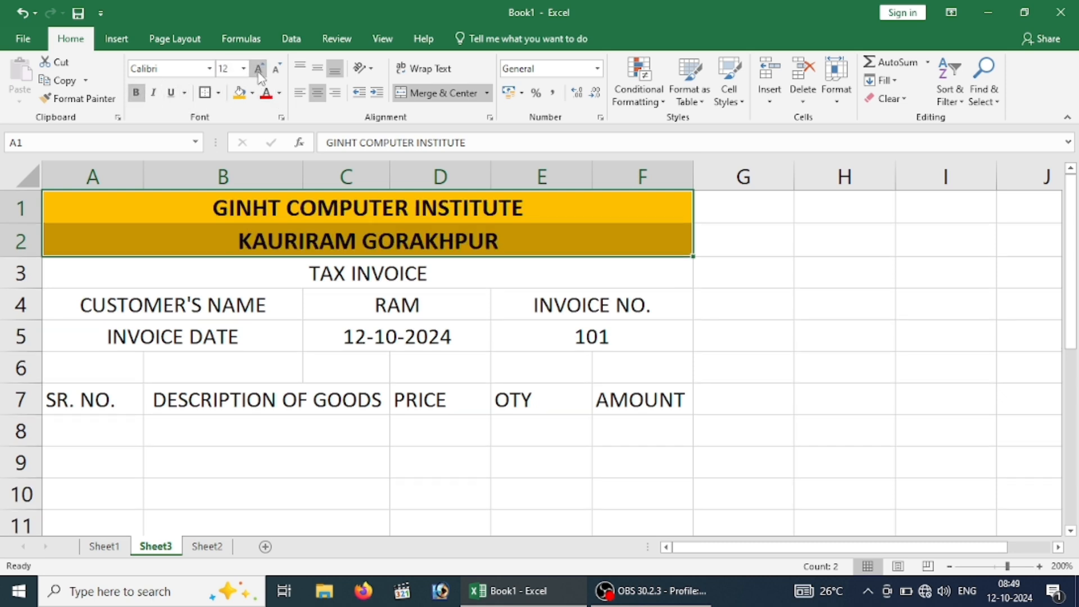
{"action": "left_click", "coordinate": [260, 69]}
{"action": "left_click", "coordinate": [277, 70]}
- Set the TAX INVOICE title in row 3 to bold 12-point text
{"action": "left_click", "coordinate": [300, 274]}
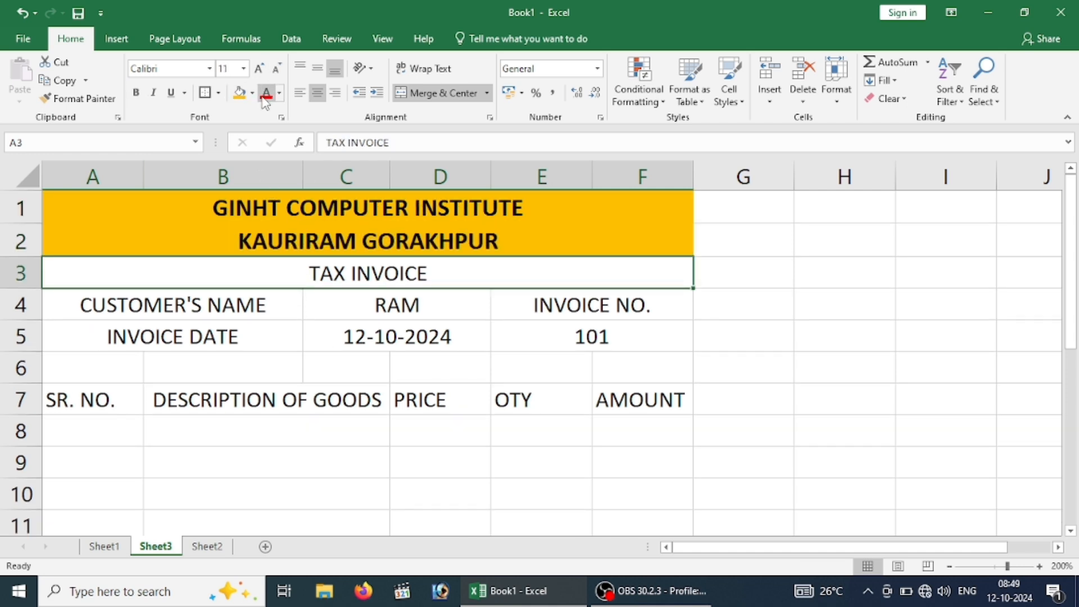
{"action": "left_click", "coordinate": [255, 71]}
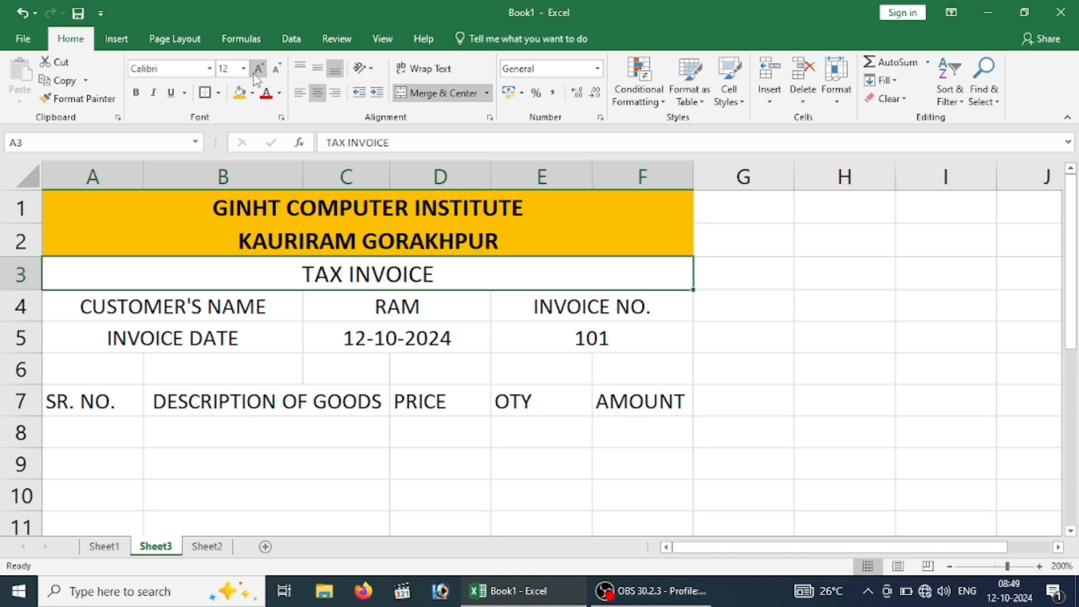
{"action": "left_click", "coordinate": [136, 92]}
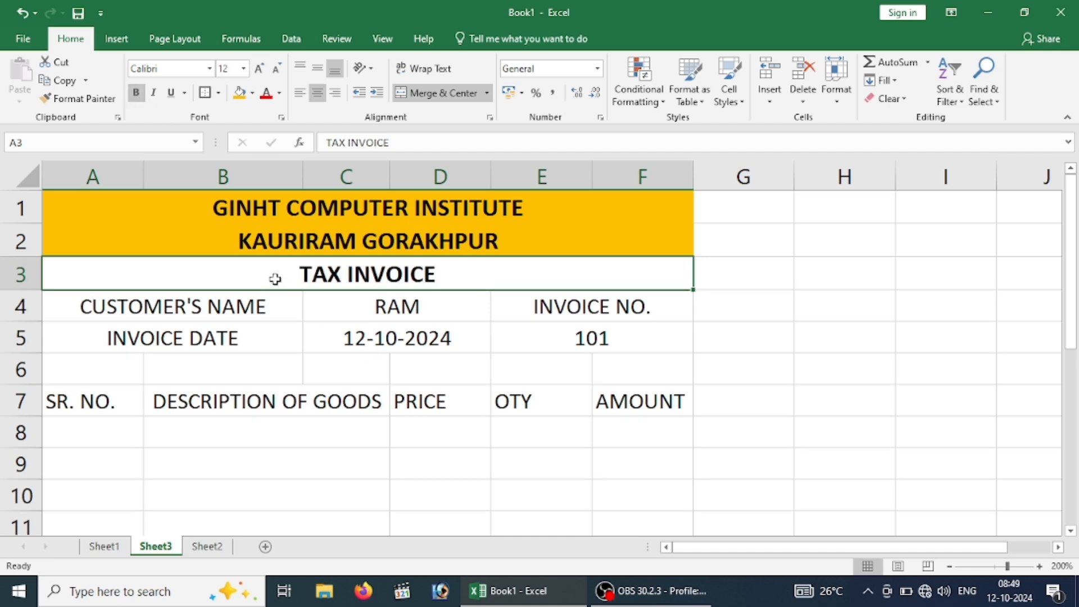
- Make the customer and invoice details in A4:F5 bold and left-aligned at 11-point size
{"action": "left_click_drag", "start_coordinate": [243, 303], "coordinate": [506, 335]}
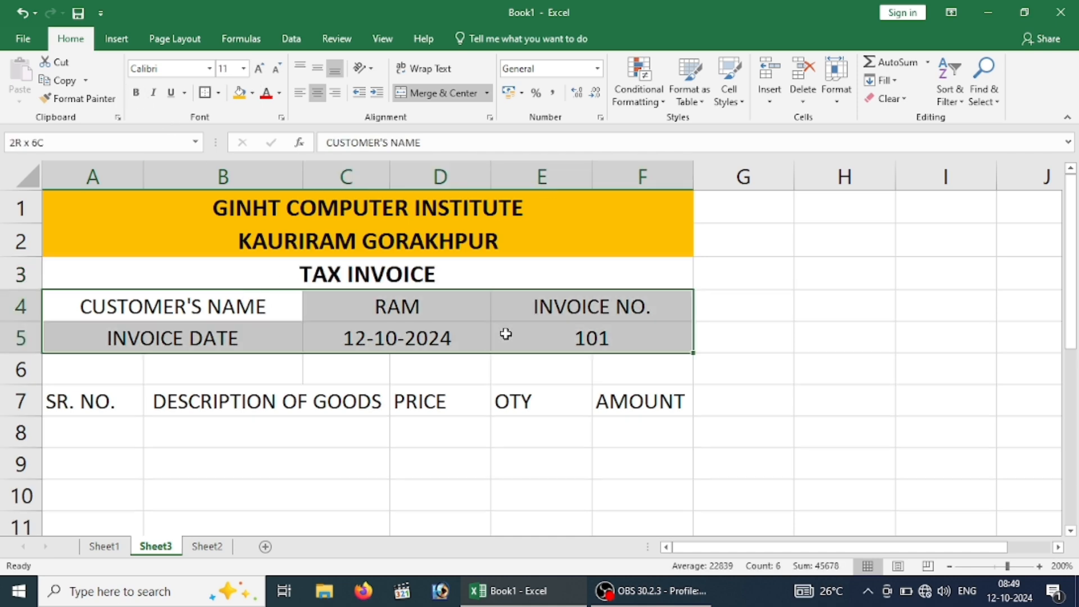
{"action": "left_click", "coordinate": [140, 96]}
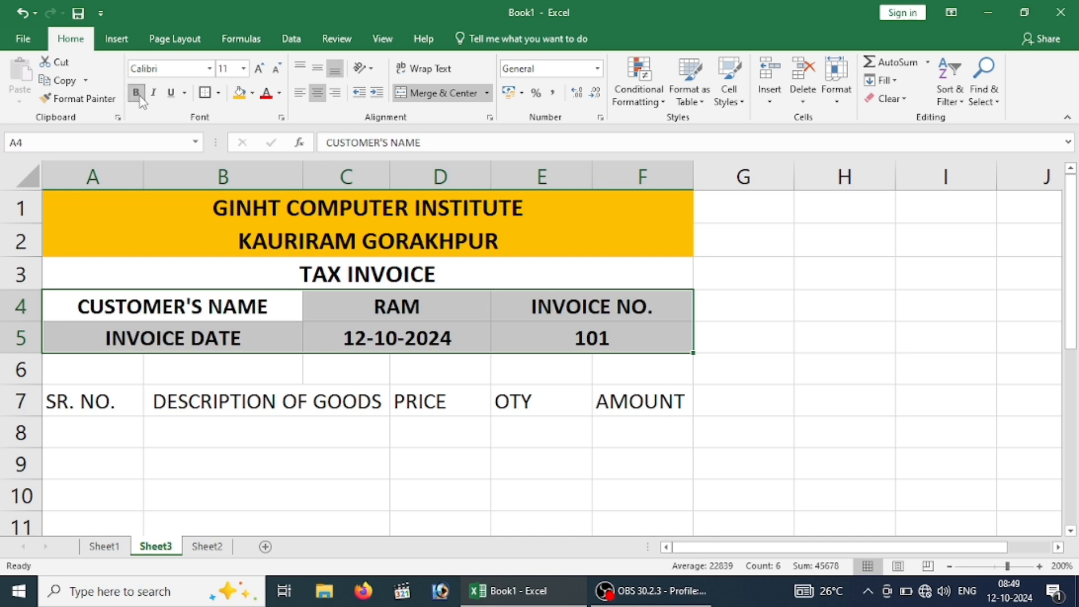
{"action": "left_click", "coordinate": [259, 70]}
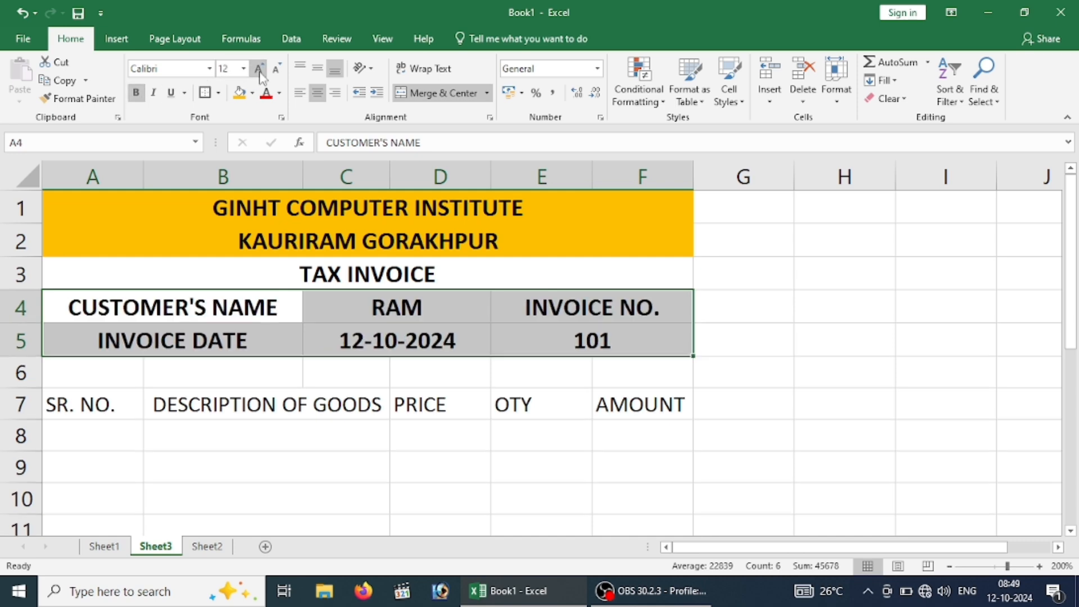
{"action": "left_click", "coordinate": [276, 69]}
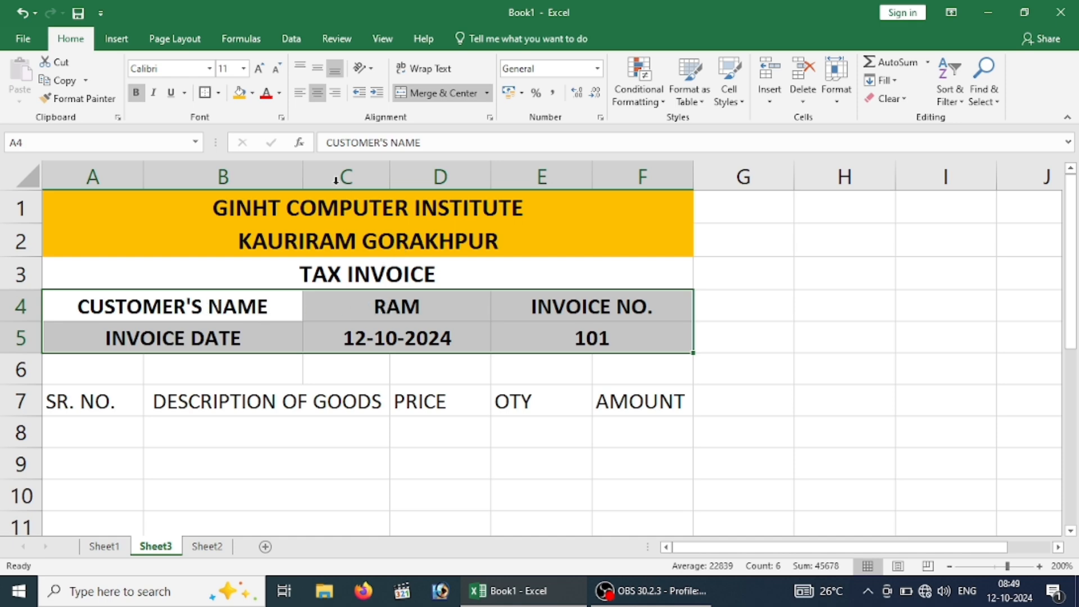
{"action": "left_click", "coordinate": [300, 93]}
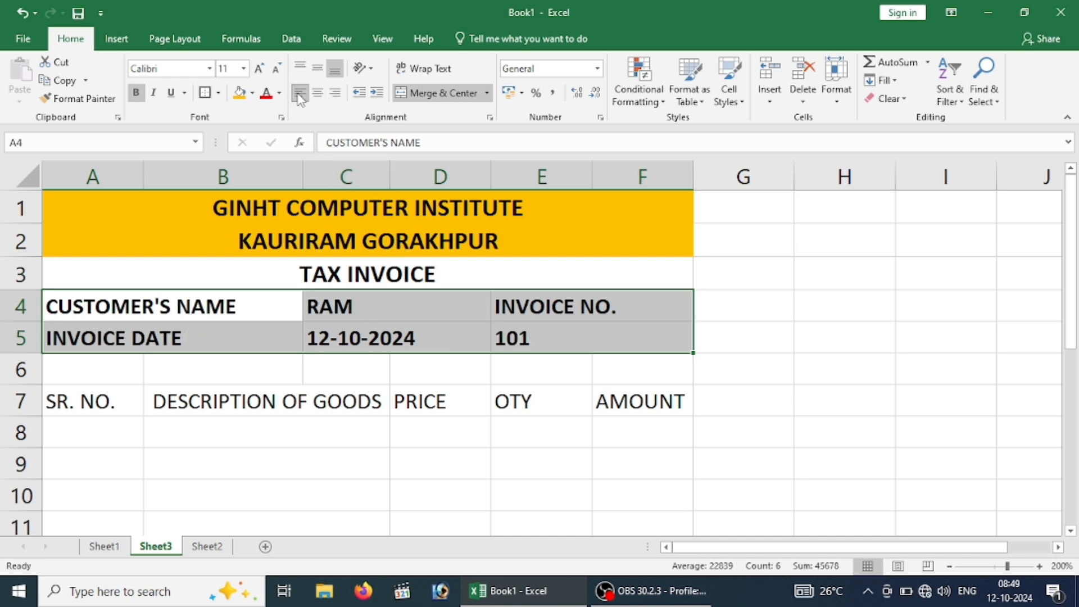
{"action": "left_click", "coordinate": [375, 439]}
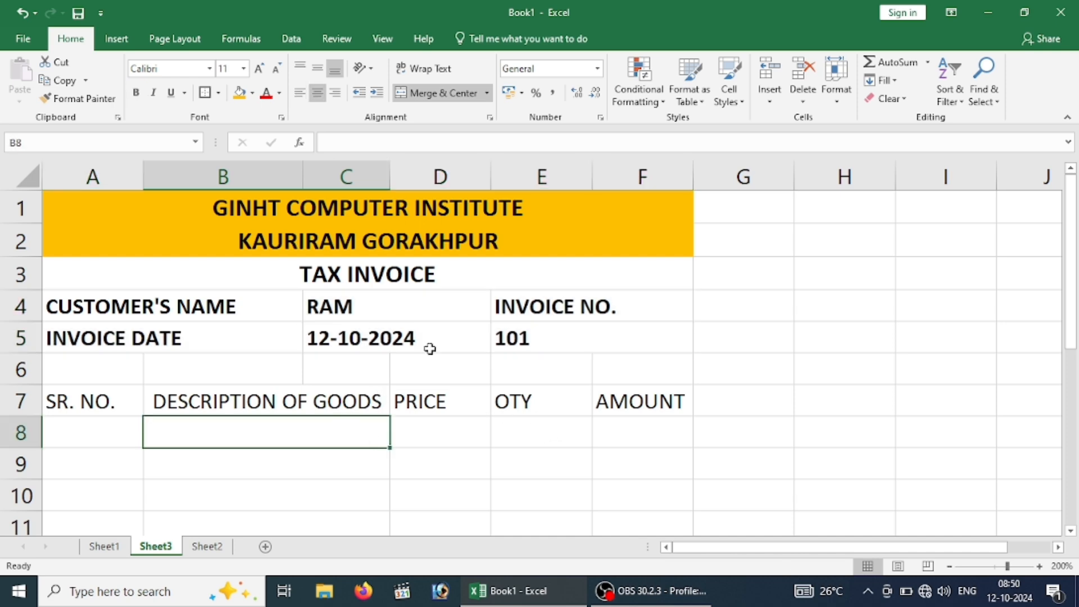
- Apply thick outside borders around the orange heading rows A1:F2
{"action": "left_click_drag", "start_coordinate": [187, 209], "coordinate": [220, 239]}
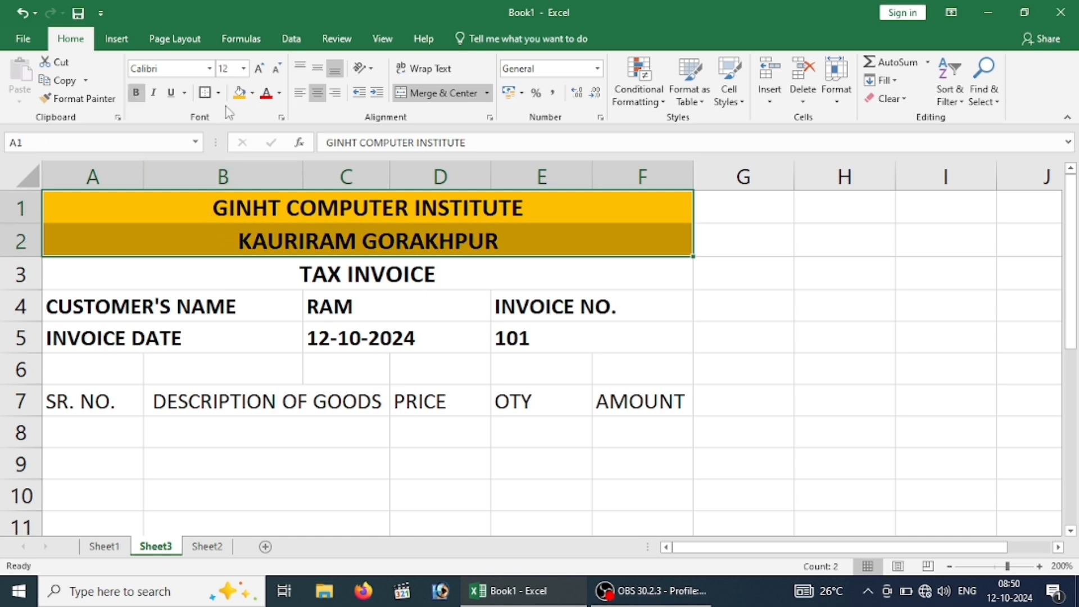
{"action": "left_click", "coordinate": [218, 94]}
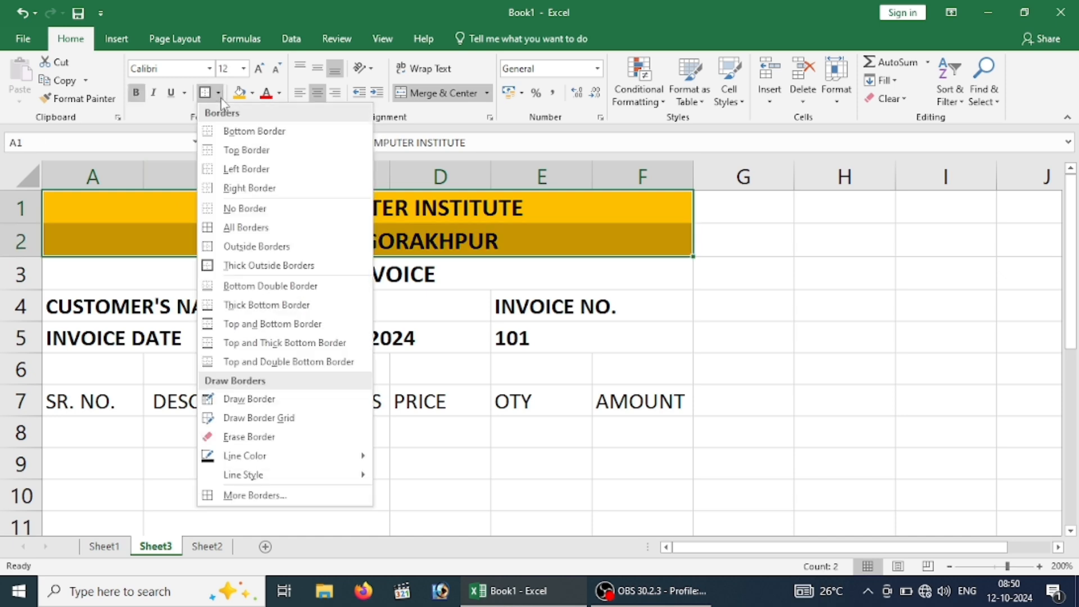
{"action": "left_click", "coordinate": [242, 267]}
- Apply thick outside borders around the customer and invoice details block A4:F5
{"action": "left_click", "coordinate": [280, 309]}
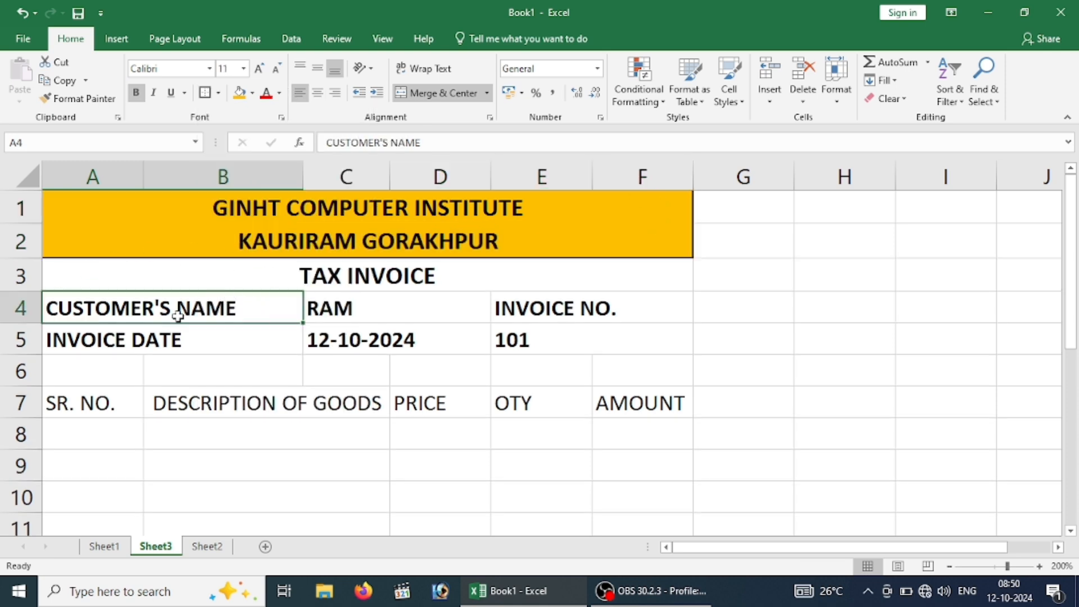
{"action": "left_click_drag", "start_coordinate": [131, 307], "coordinate": [566, 332]}
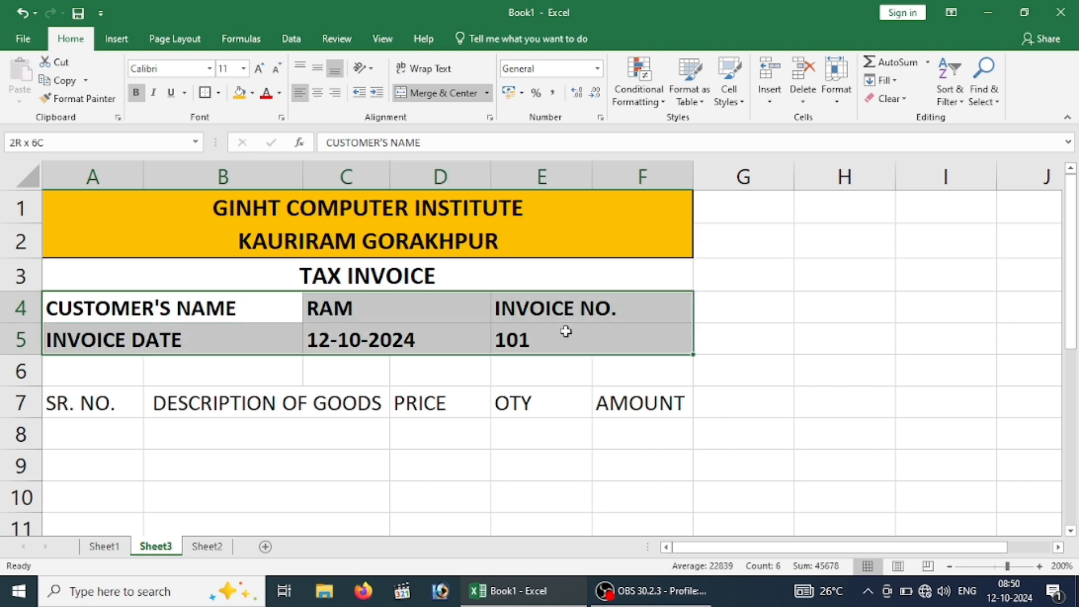
{"action": "left_click", "coordinate": [206, 96]}
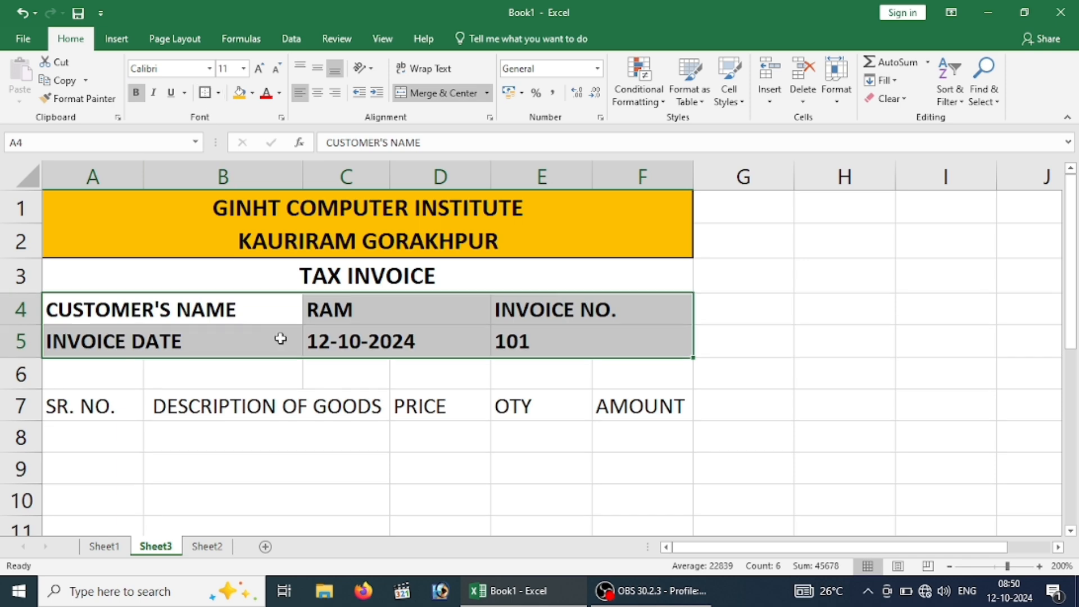
{"action": "left_click", "coordinate": [278, 398]}
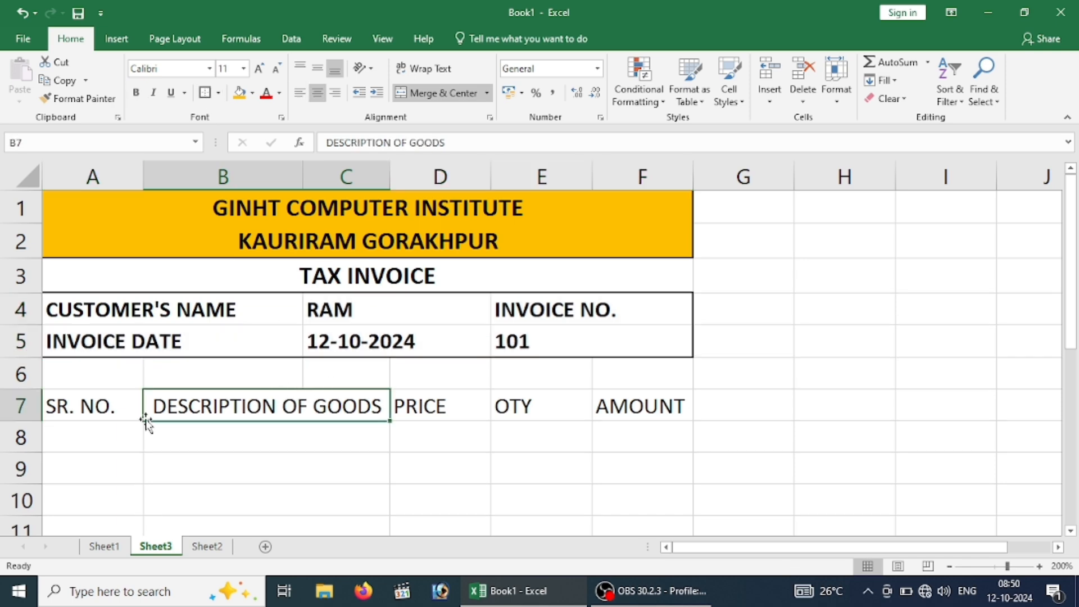
- Apply a thick outside border around the item table's heading row A7:F7
{"action": "left_click_drag", "start_coordinate": [113, 405], "coordinate": [661, 420]}
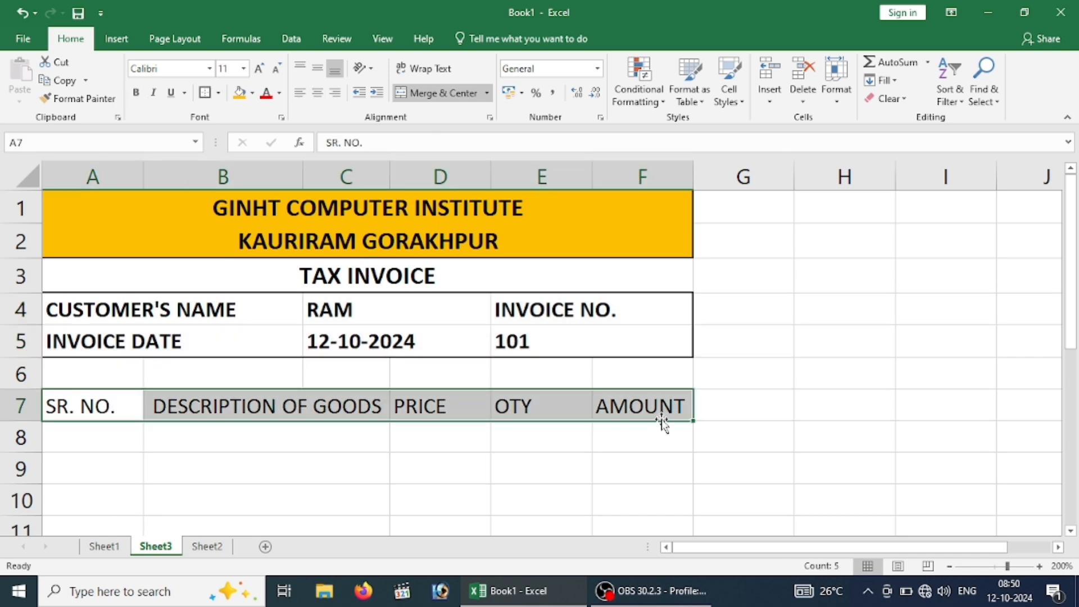
{"action": "left_click", "coordinate": [205, 93]}
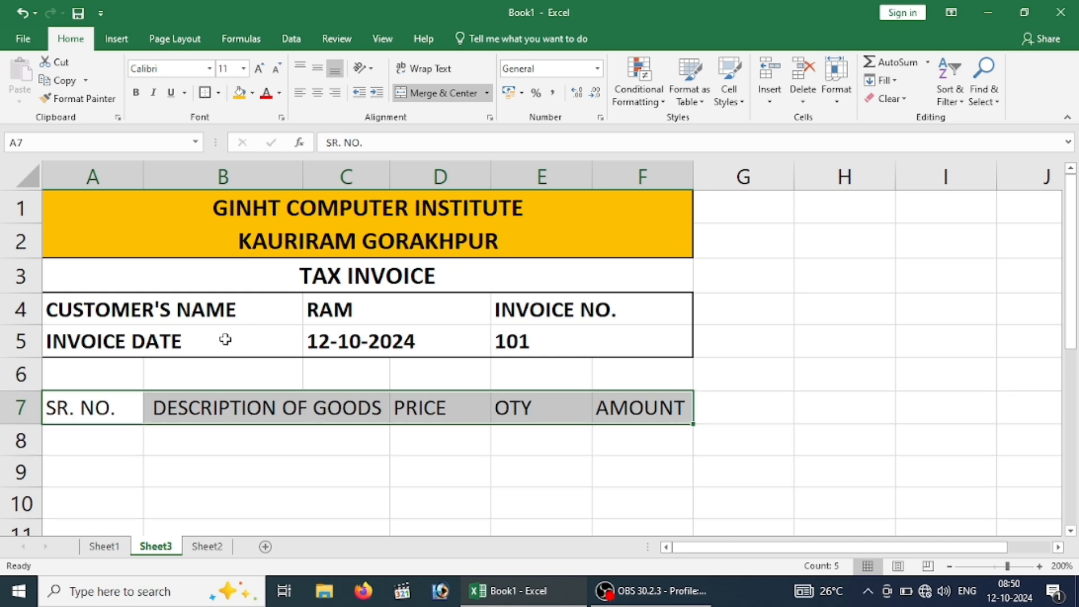
{"action": "left_click", "coordinate": [222, 435]}
{"action": "left_click", "coordinate": [272, 492]}
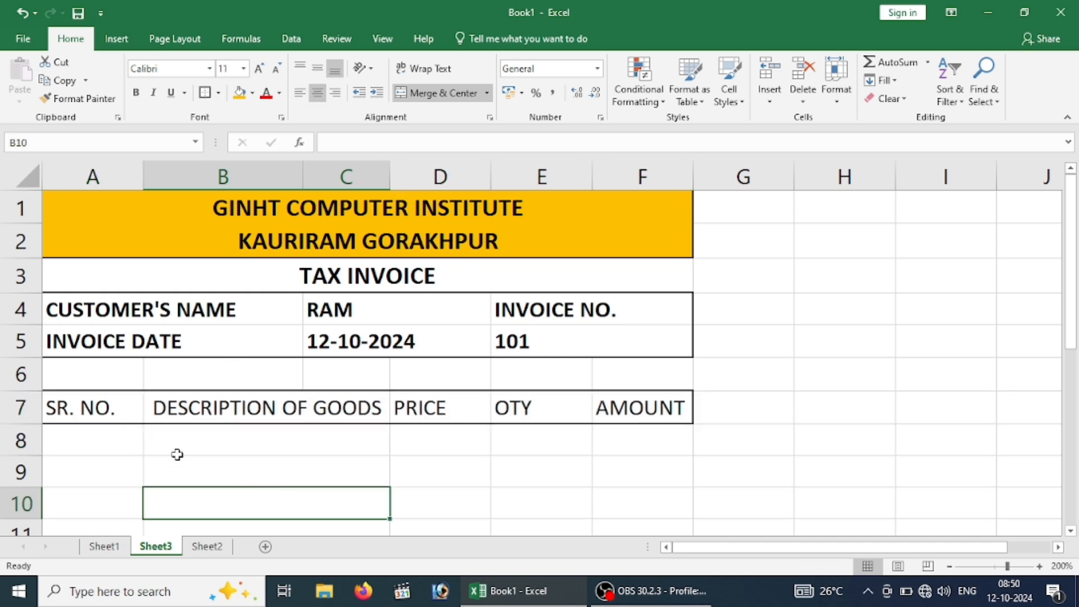
- Apply thick outside borders around the SR. NO. column A7:A16 and the DESCRIPTION OF GOODS column B7:C16
{"action": "left_click_drag", "start_coordinate": [1075, 253], "coordinate": [1077, 326]}
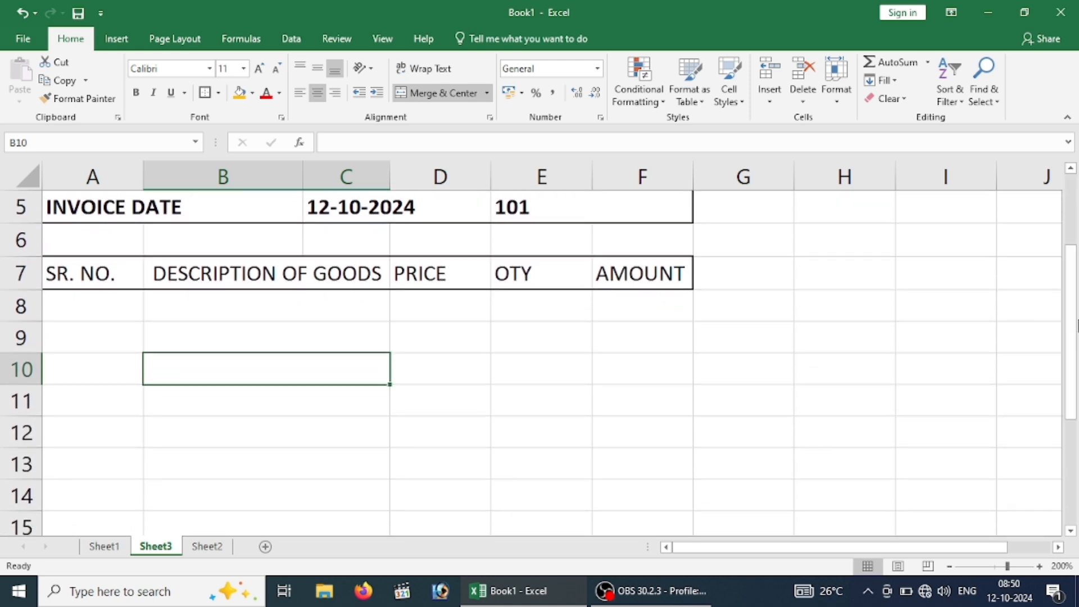
{"action": "left_click", "coordinate": [102, 281]}
{"action": "left_click_drag", "start_coordinate": [101, 281], "coordinate": [106, 451]}
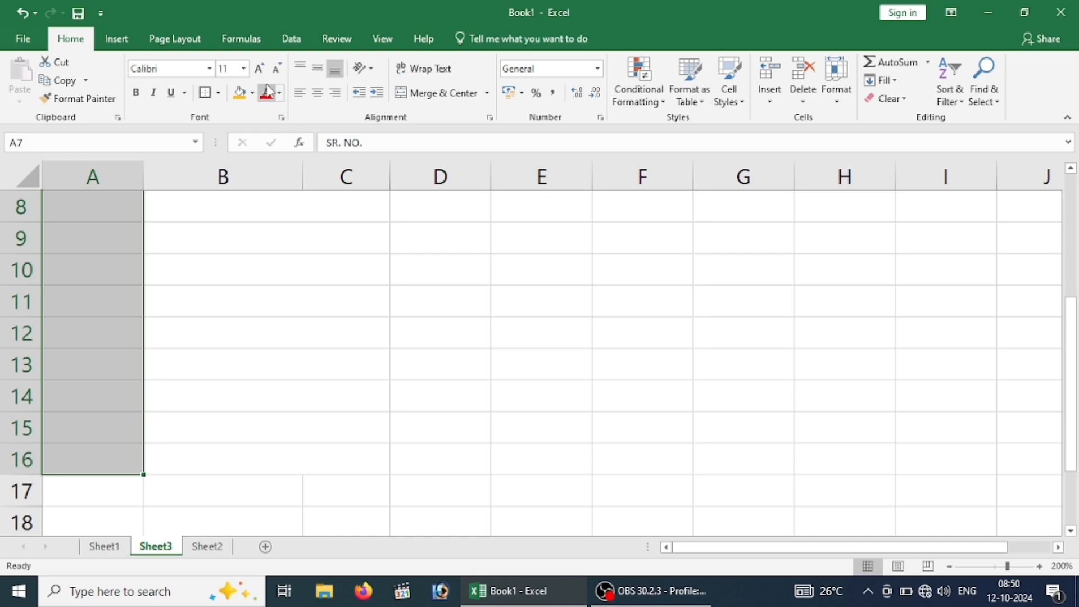
{"action": "scroll", "coordinate": [226, 361], "scroll_direction": "up", "scroll_amount": 2}
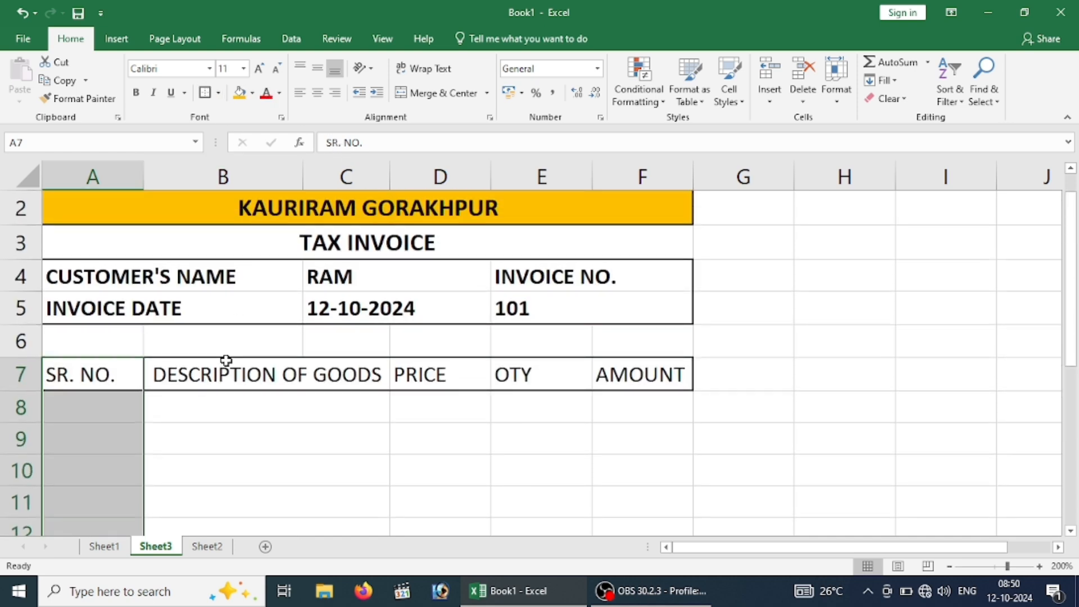
{"action": "left_click_drag", "start_coordinate": [221, 369], "coordinate": [231, 491]}
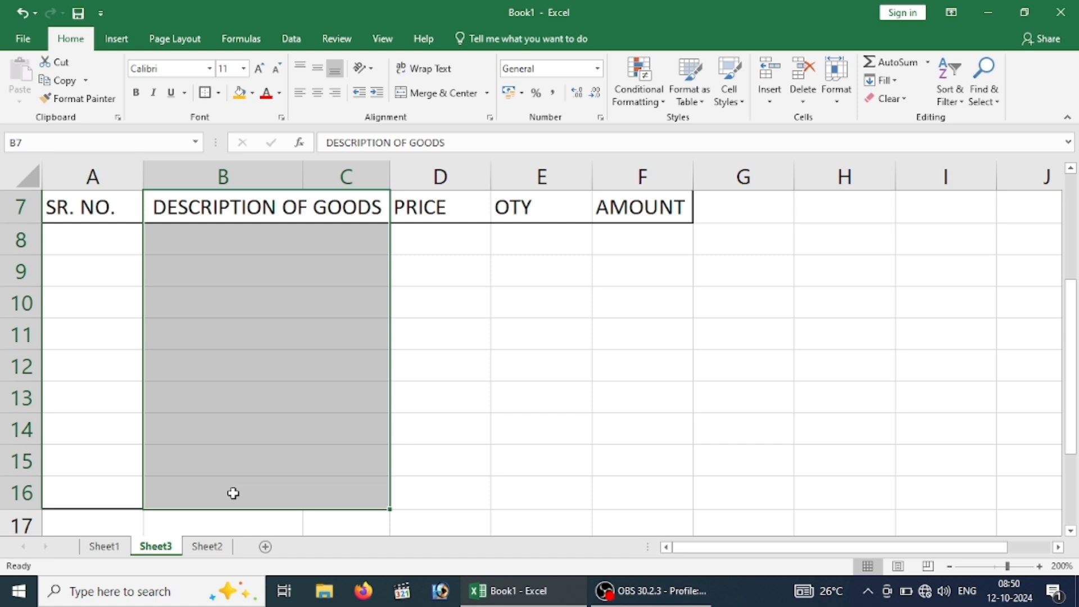
{"action": "left_click", "coordinate": [210, 99]}
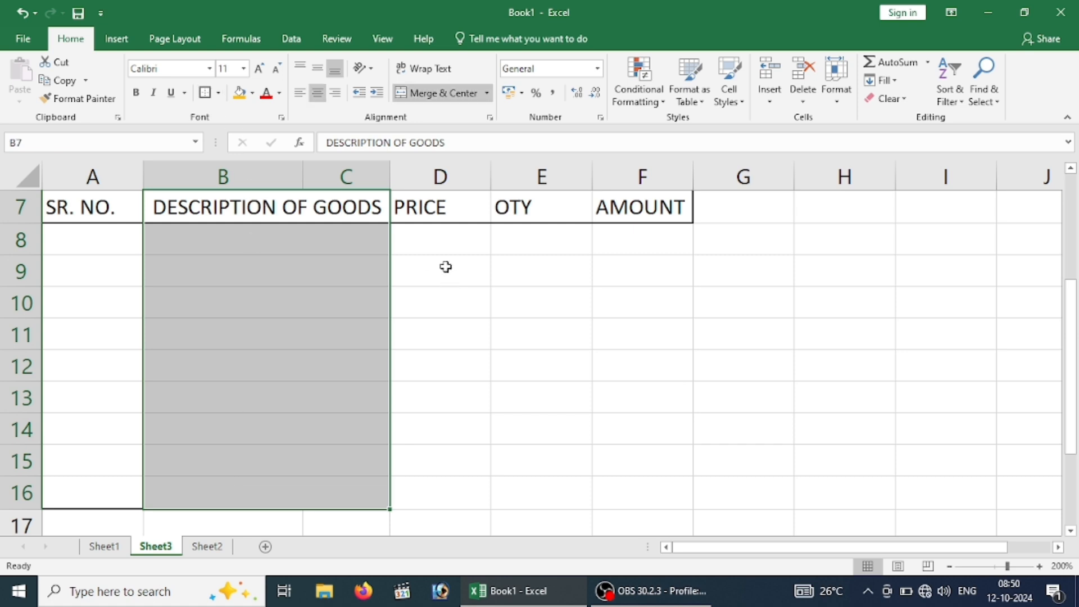
- Apply thick outside borders separately around the price, quantity and amount columns D7:D16, E7:E16 and F7:F16
{"action": "left_click_drag", "start_coordinate": [441, 217], "coordinate": [440, 494]}
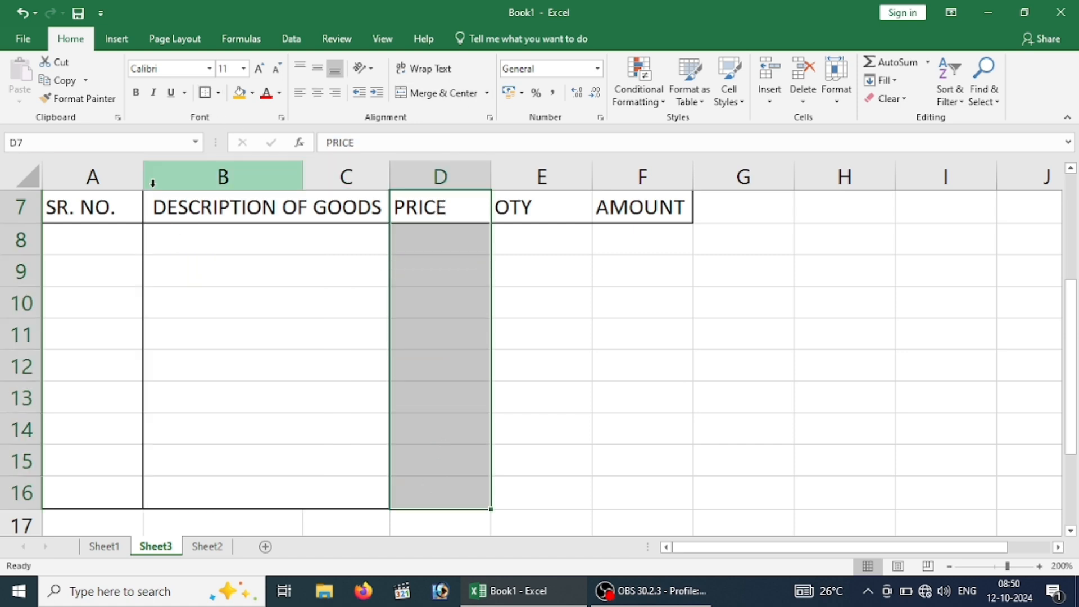
{"action": "left_click", "coordinate": [203, 97]}
{"action": "left_click_drag", "start_coordinate": [511, 209], "coordinate": [511, 504]}
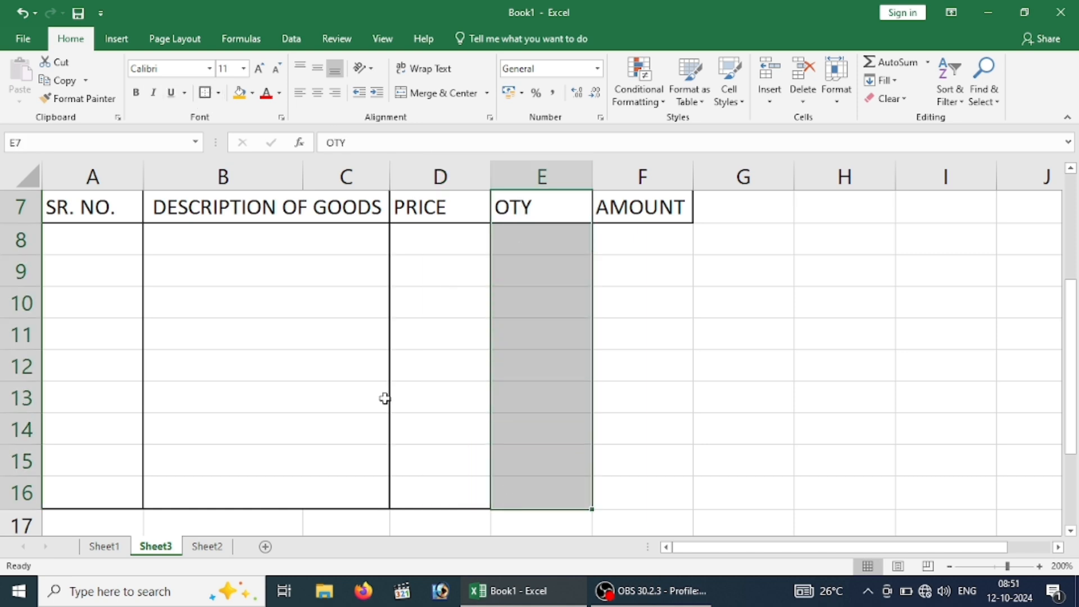
{"action": "left_click", "coordinate": [141, 93]}
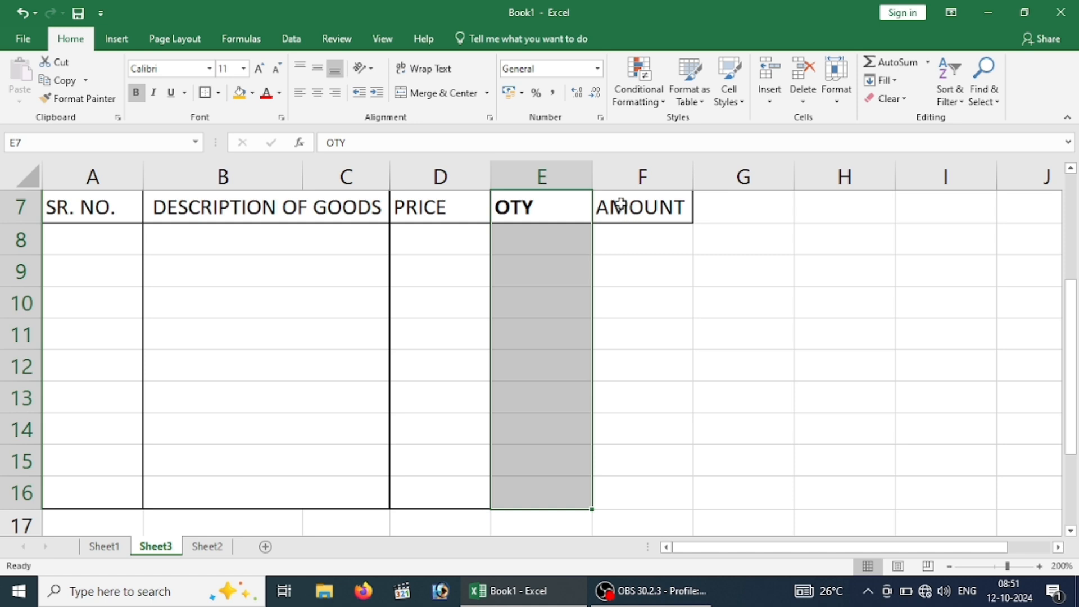
{"action": "left_click", "coordinate": [135, 93]}
{"action": "left_click", "coordinate": [205, 97]}
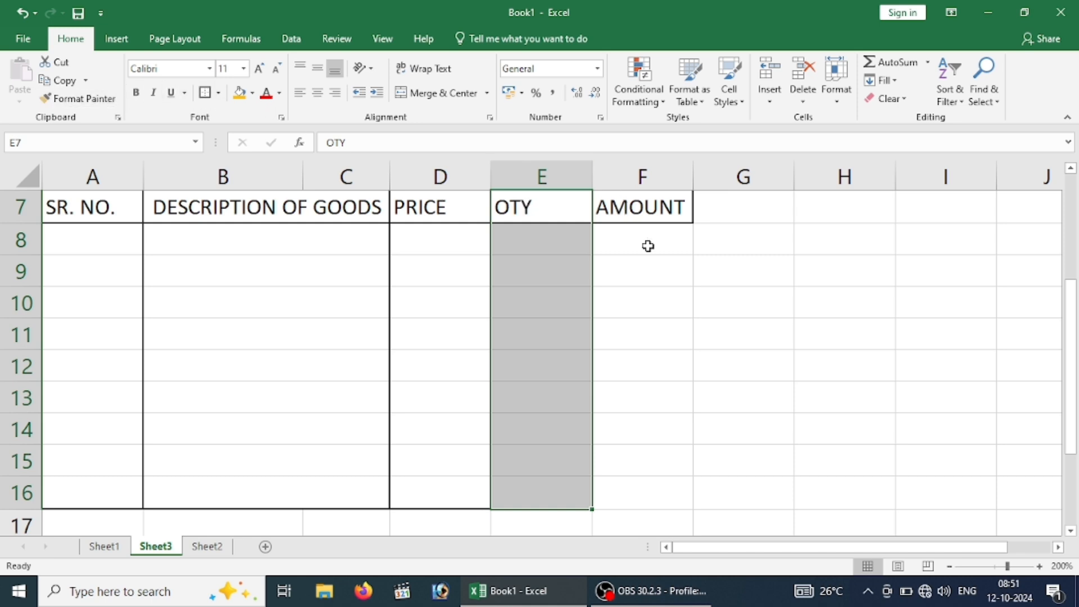
{"action": "left_click_drag", "start_coordinate": [640, 213], "coordinate": [633, 477]}
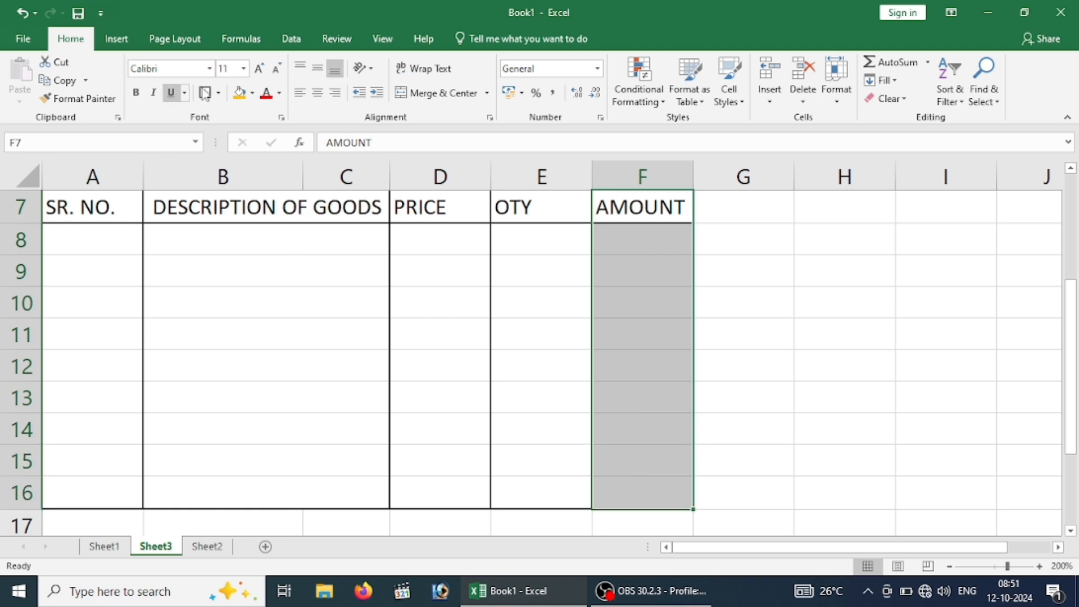
{"action": "left_click", "coordinate": [378, 272]}
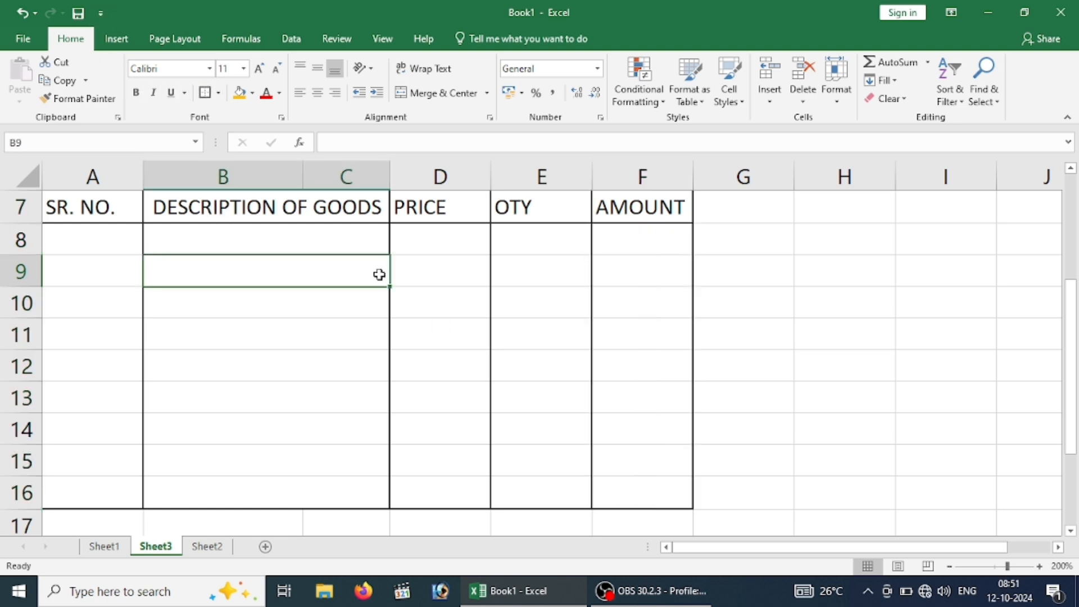
- Make the item table headings in A7:F7 bold
{"action": "left_click_drag", "start_coordinate": [79, 216], "coordinate": [602, 215]}
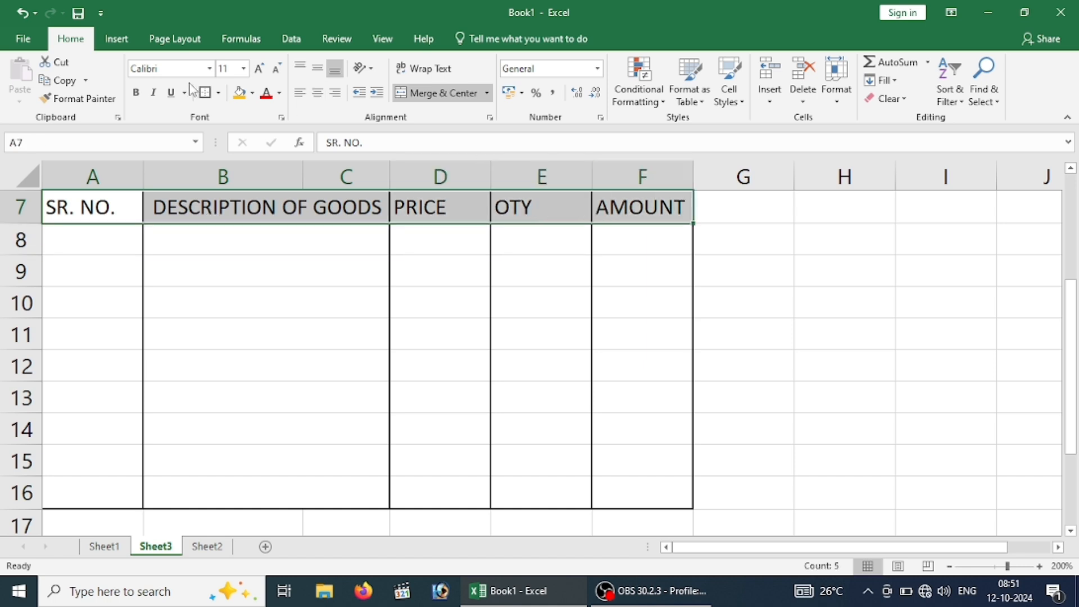
{"action": "left_click", "coordinate": [137, 92]}
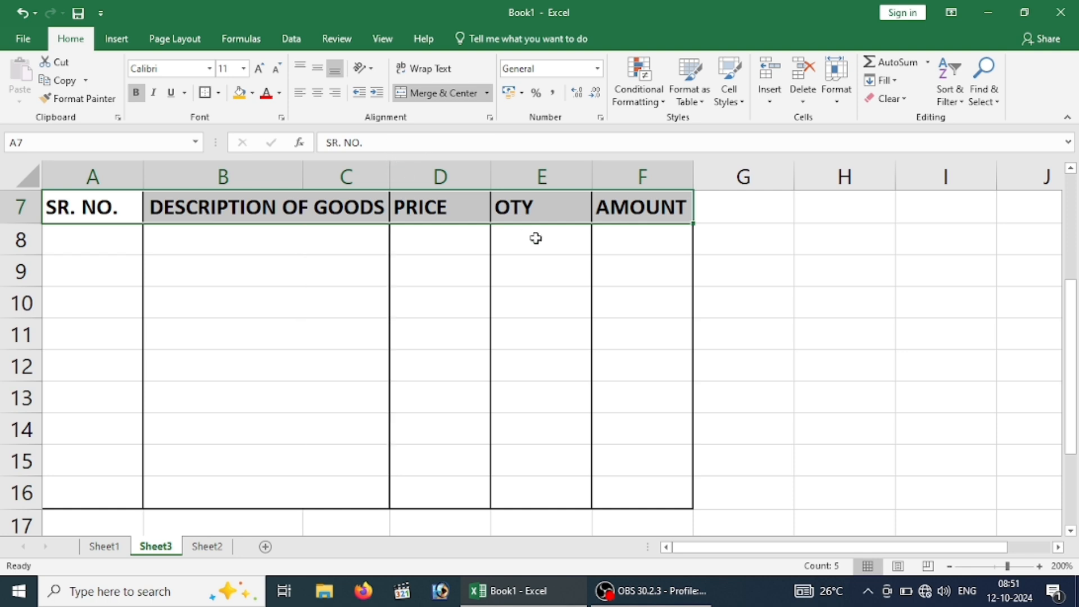
{"action": "left_click_drag", "start_coordinate": [1077, 366], "coordinate": [1072, 267]}
{"action": "left_click", "coordinate": [477, 401]}
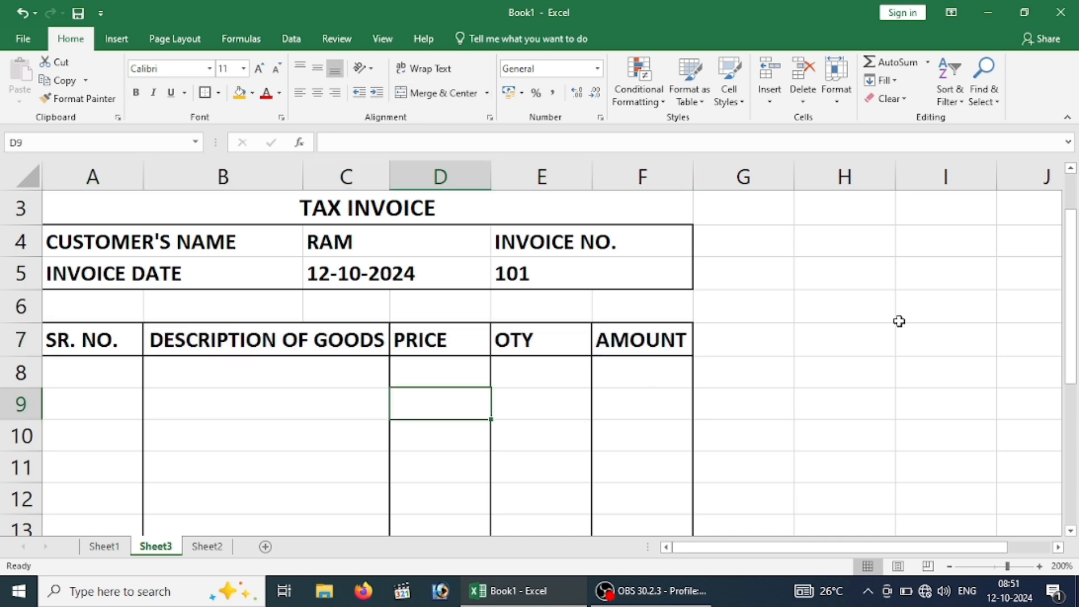
- Merge and center D14:E14 and enter the label TOTAL AMOUNT
{"action": "left_click_drag", "start_coordinate": [1073, 264], "coordinate": [1078, 354]}
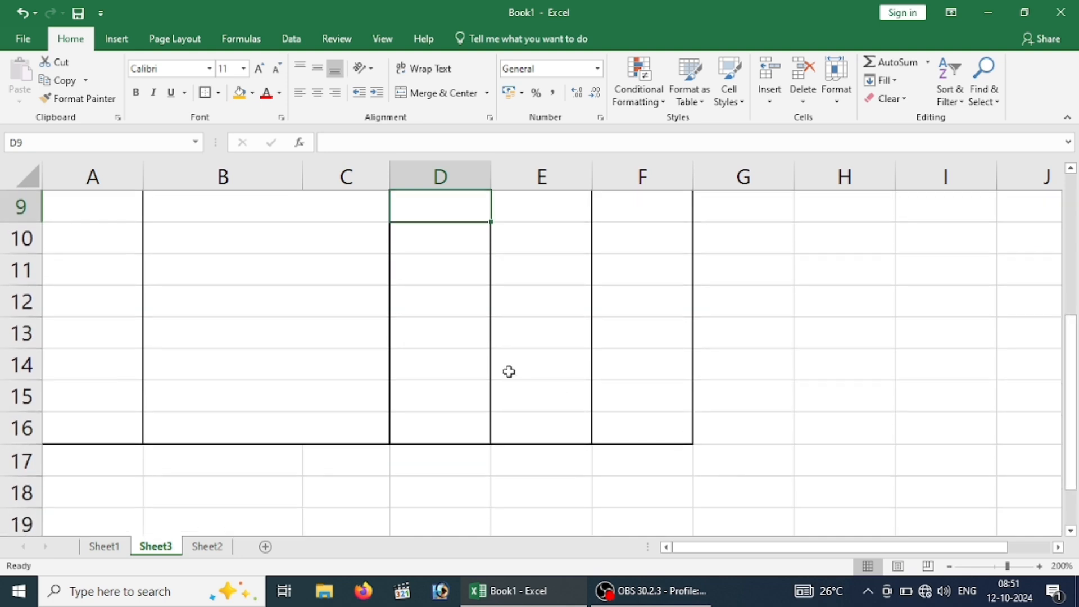
{"action": "left_click", "coordinate": [424, 362]}
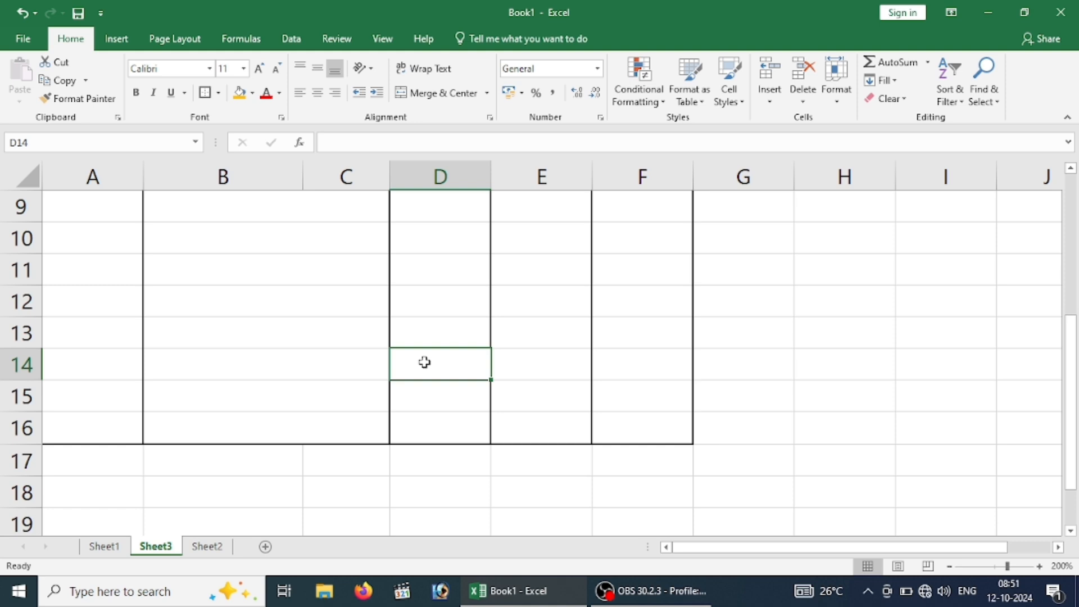
{"action": "left_click_drag", "start_coordinate": [429, 361], "coordinate": [518, 371]}
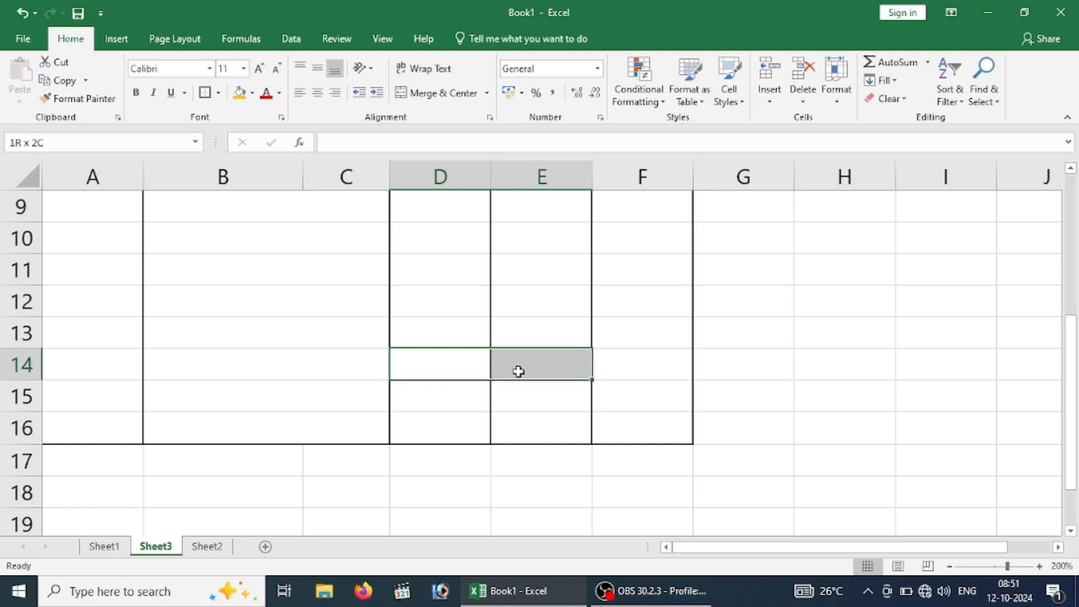
{"action": "left_click", "coordinate": [441, 95]}
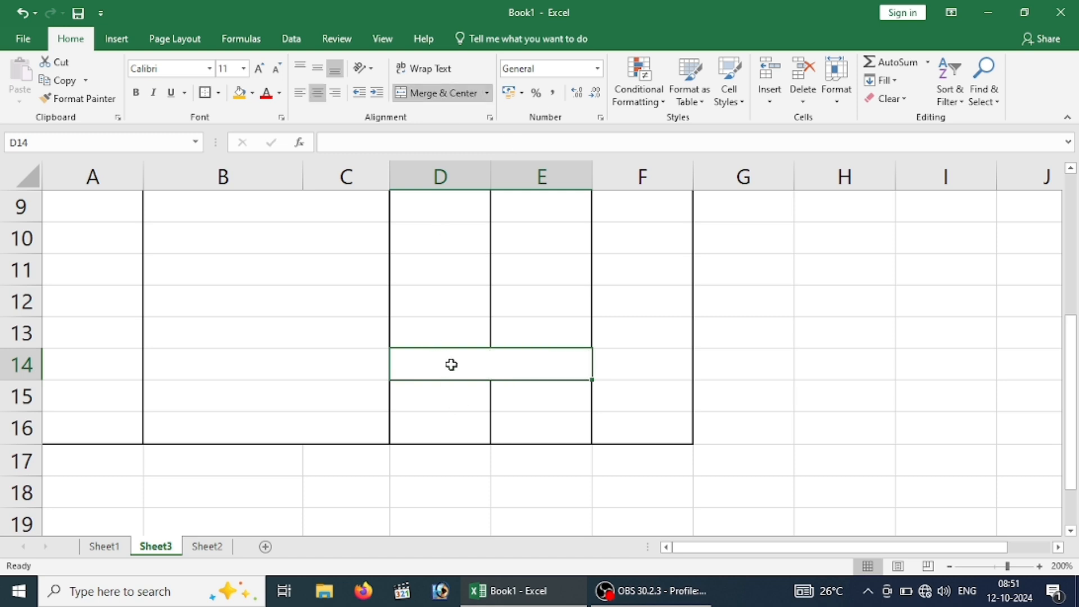
{"action": "type", "text": "TO"}
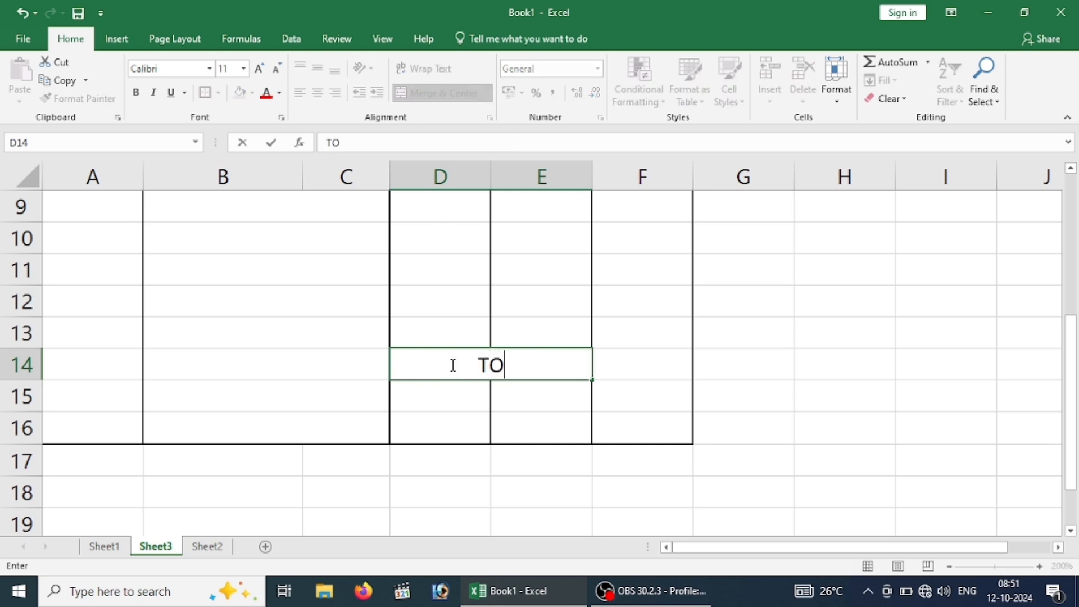
{"action": "type", "text": "TAL A MOUNT"}
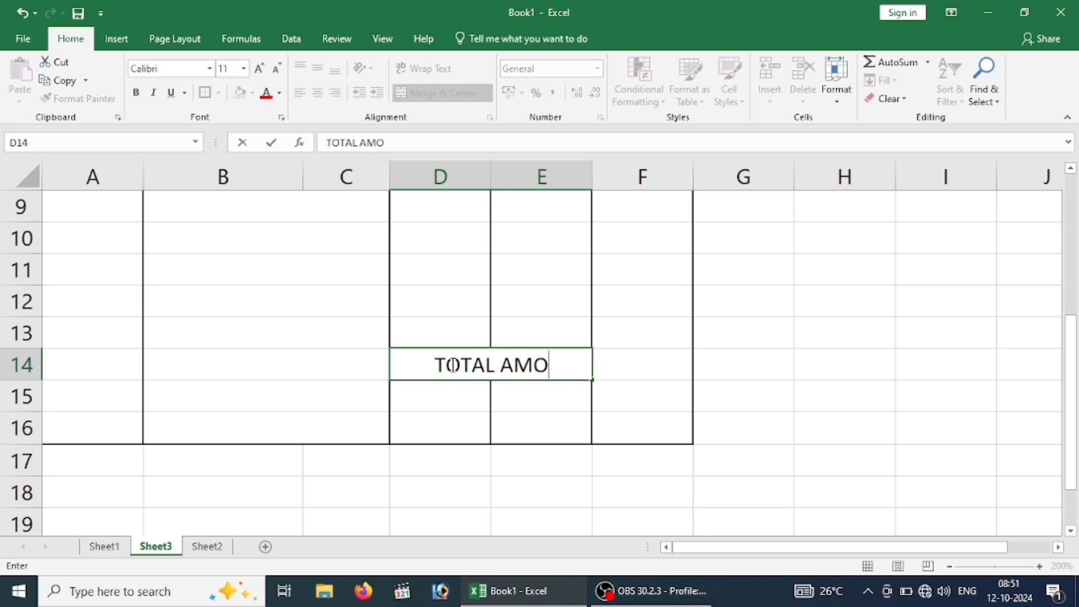
{"action": "key", "text": "Return"}
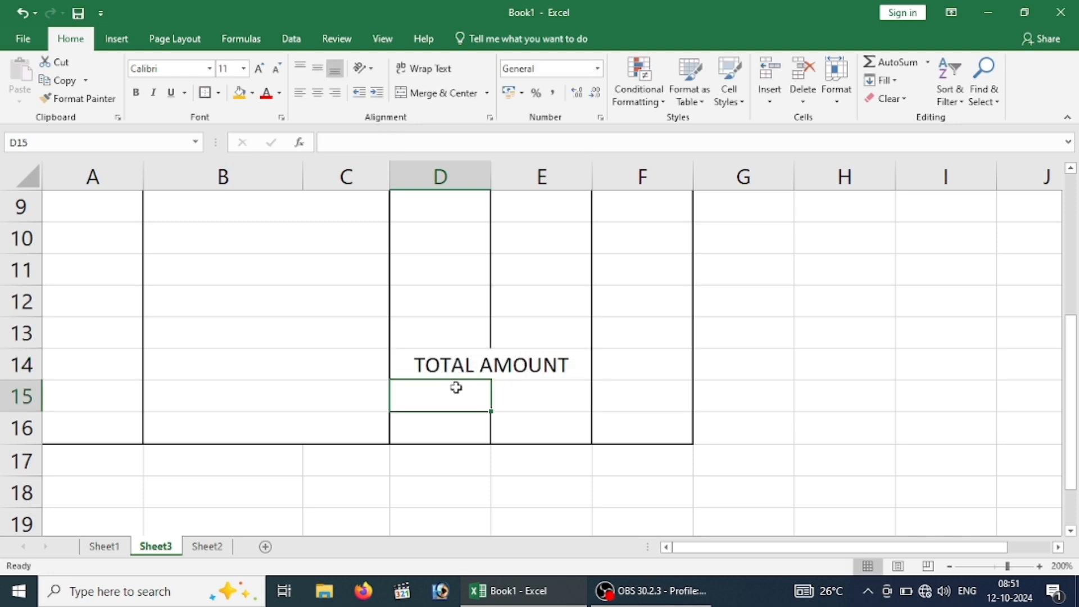
- Merge and center D15:E15 and enter the label CGST @9%
{"action": "left_click_drag", "start_coordinate": [453, 393], "coordinate": [502, 393]}
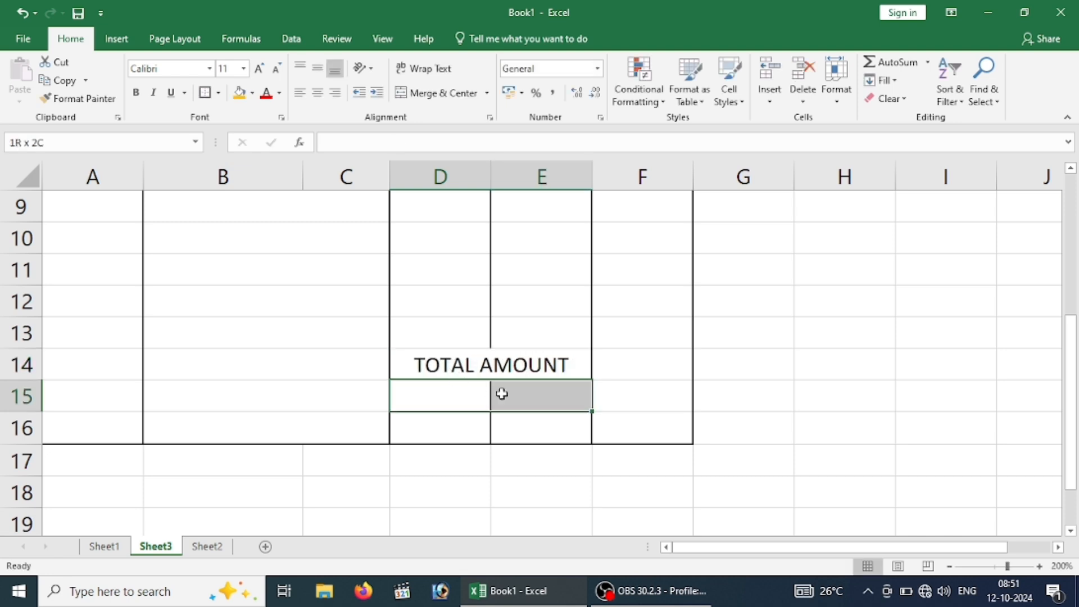
{"action": "left_click", "coordinate": [437, 99]}
{"action": "type", "text": "CGST"}
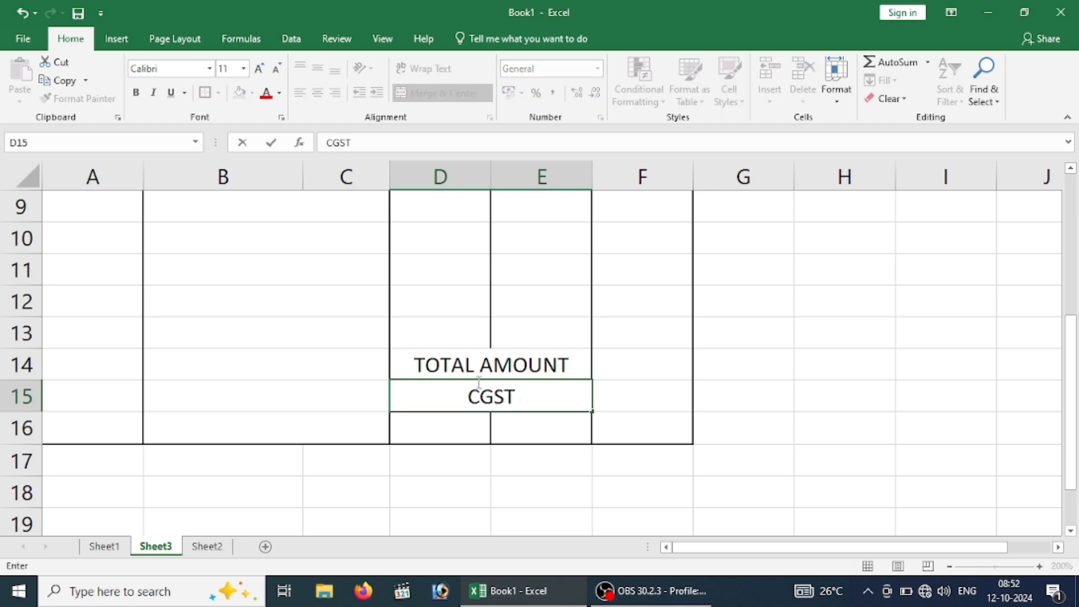
{"action": "type", "text": " @"}
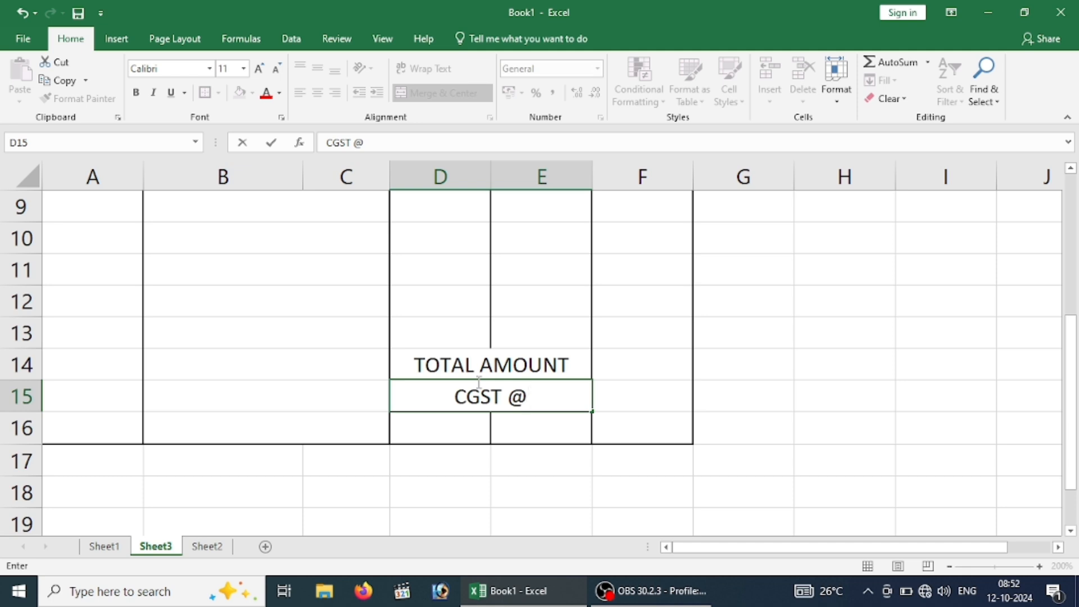
{"action": "type", "text": "9"}
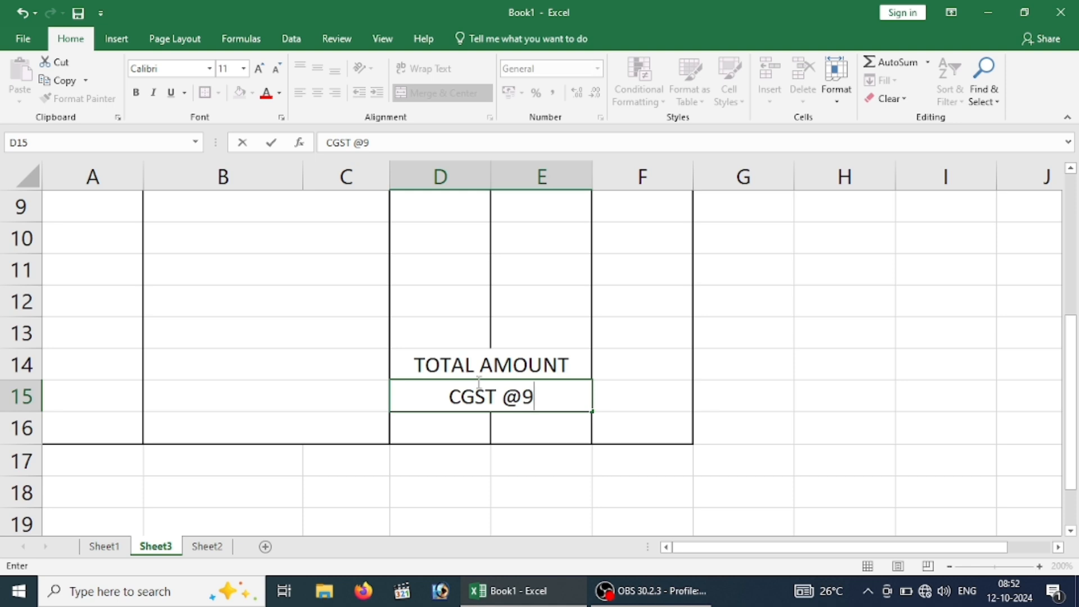
{"action": "type", "text": "%"}
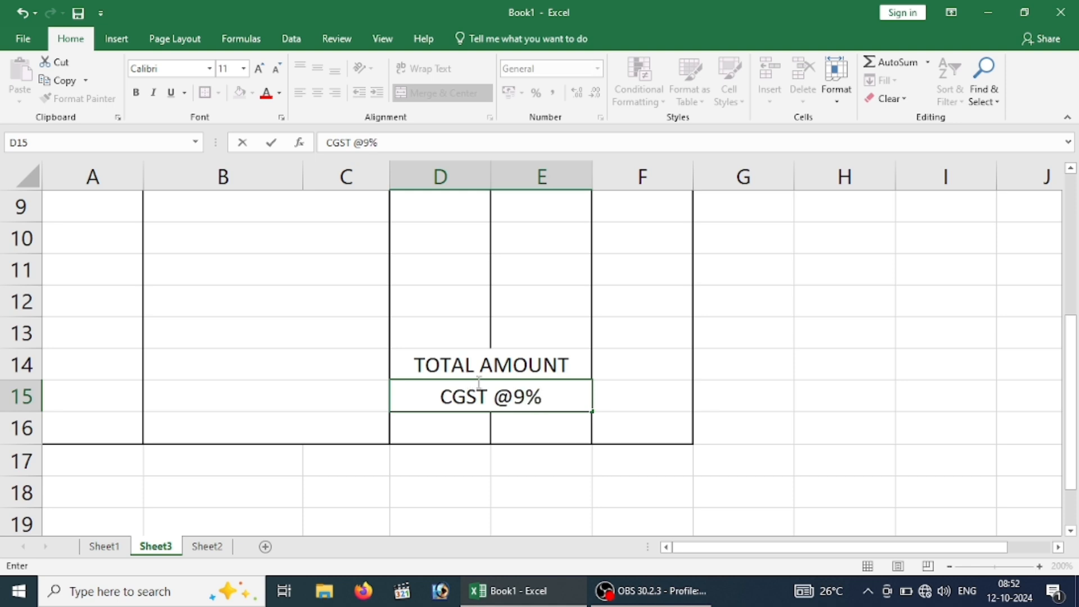
{"action": "key", "text": "Return"}
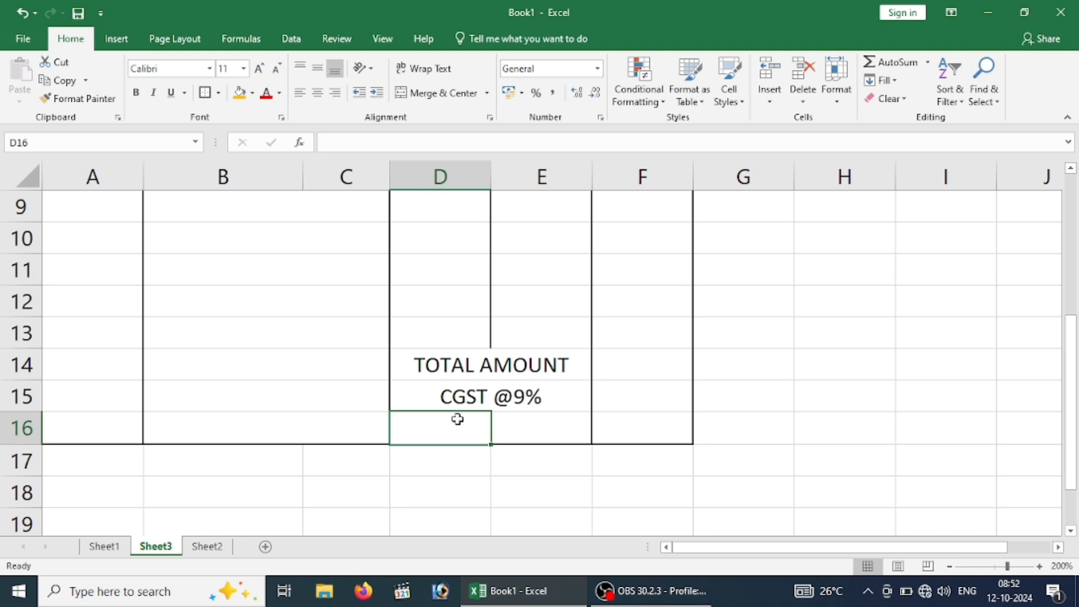
- Merge and center D16:E16 and enter the label SGST @9%
{"action": "left_click_drag", "start_coordinate": [457, 420], "coordinate": [509, 425]}
{"action": "left_click", "coordinate": [441, 93]}
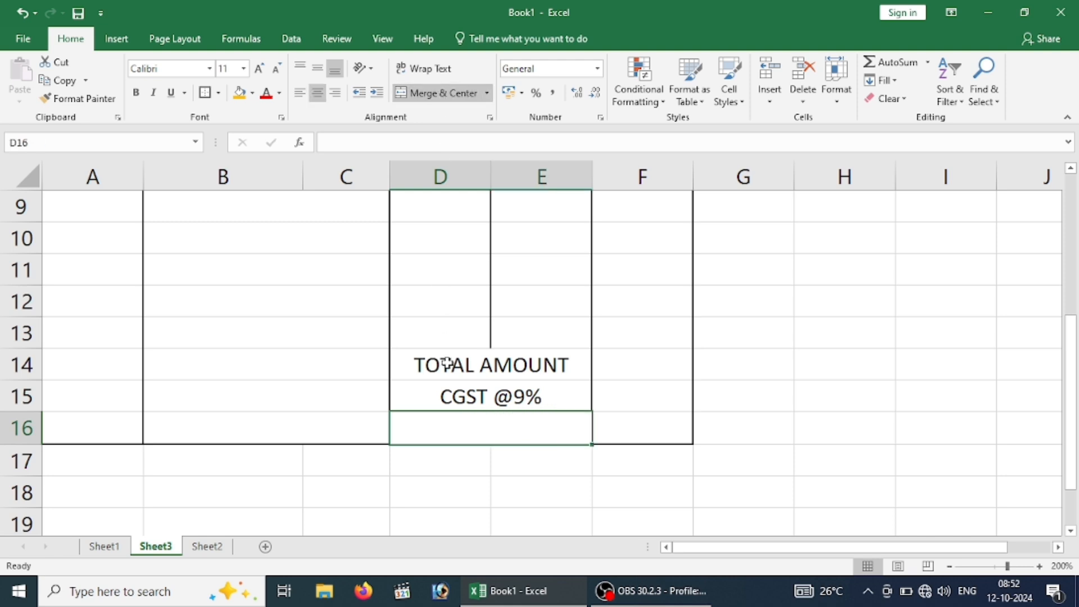
{"action": "type", "text": "sGST"}
{"action": "key", "text": "BackSpace"}
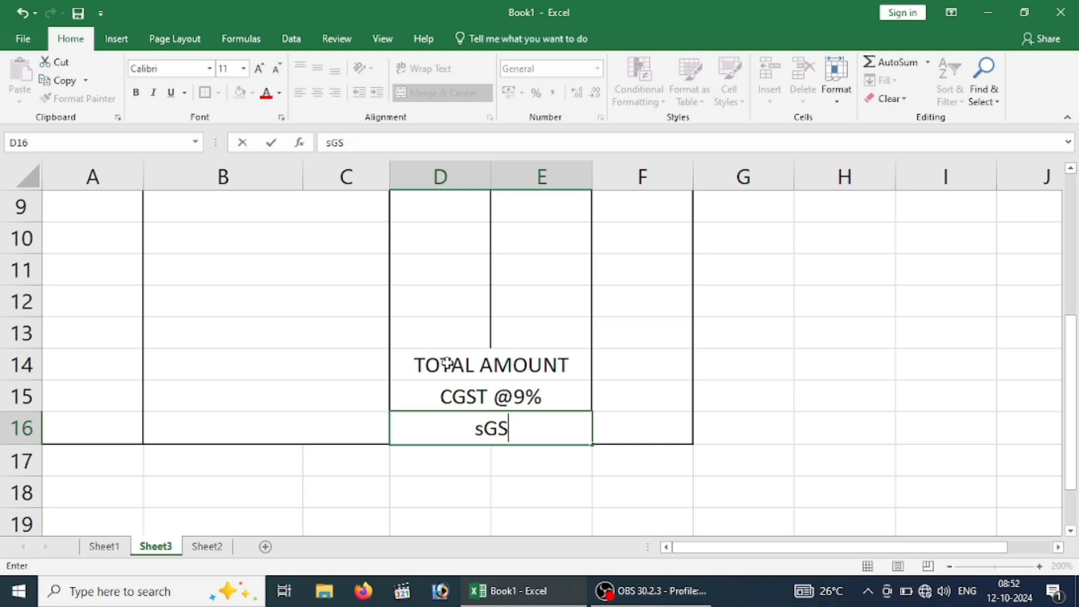
{"action": "key", "text": "BackSpace"}
{"action": "key", "text": "BackSpace"}
{"action": "key", "text": "BackSpace"}
{"action": "type", "text": "SGST"}
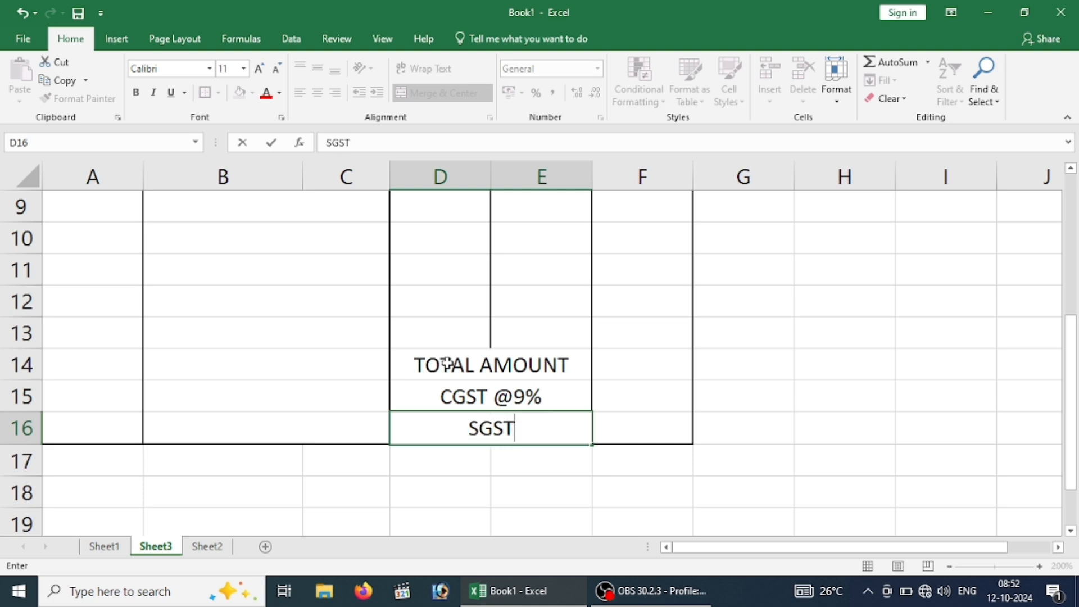
{"action": "type", "text": " @"}
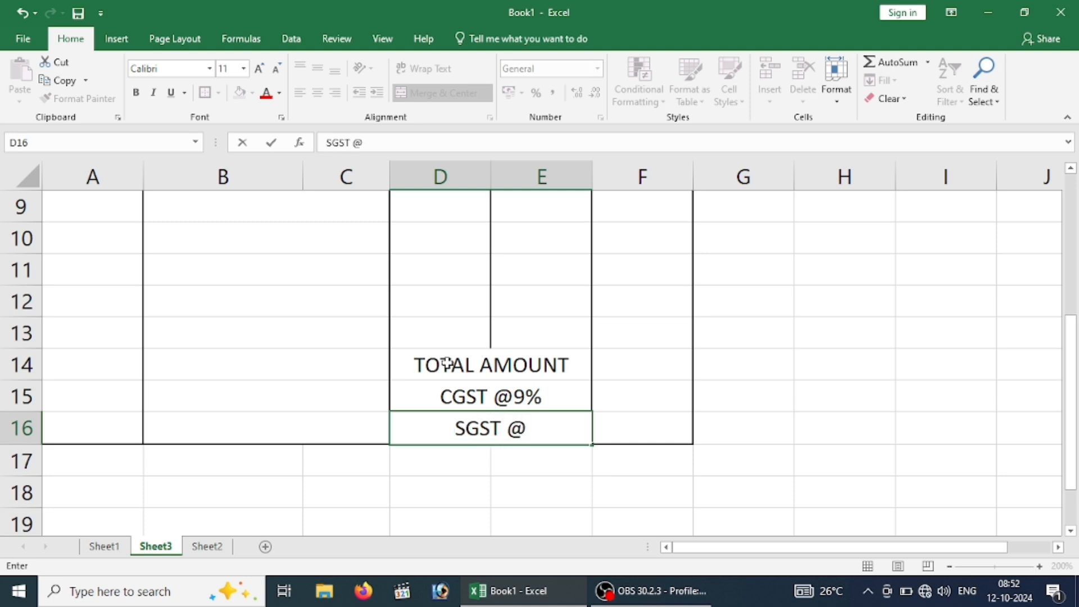
{"action": "type", "text": "9"}
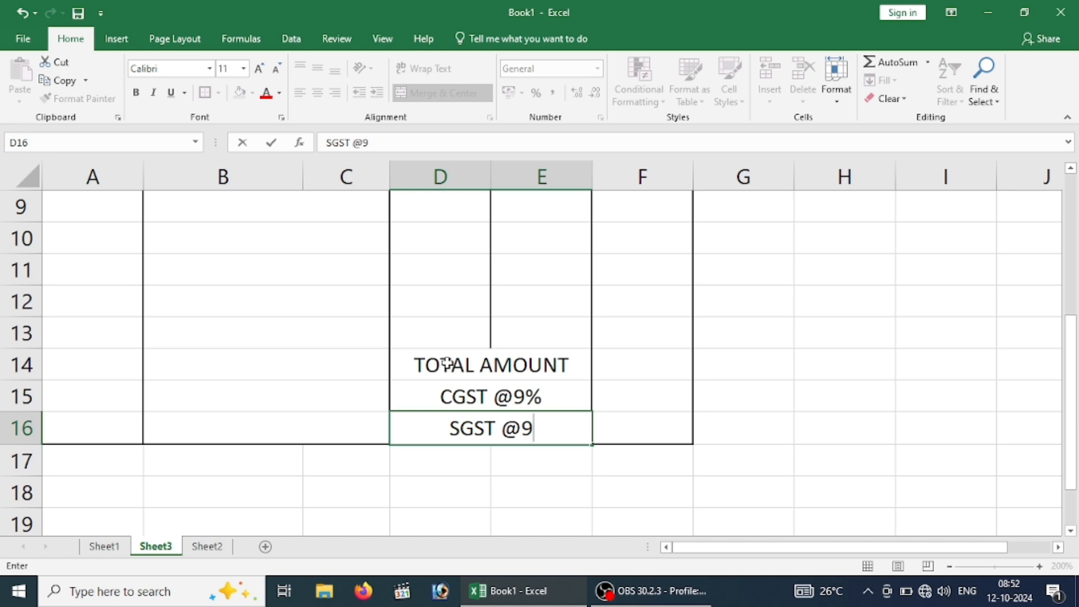
{"action": "type", "text": "%"}
{"action": "left_click", "coordinate": [634, 427]}
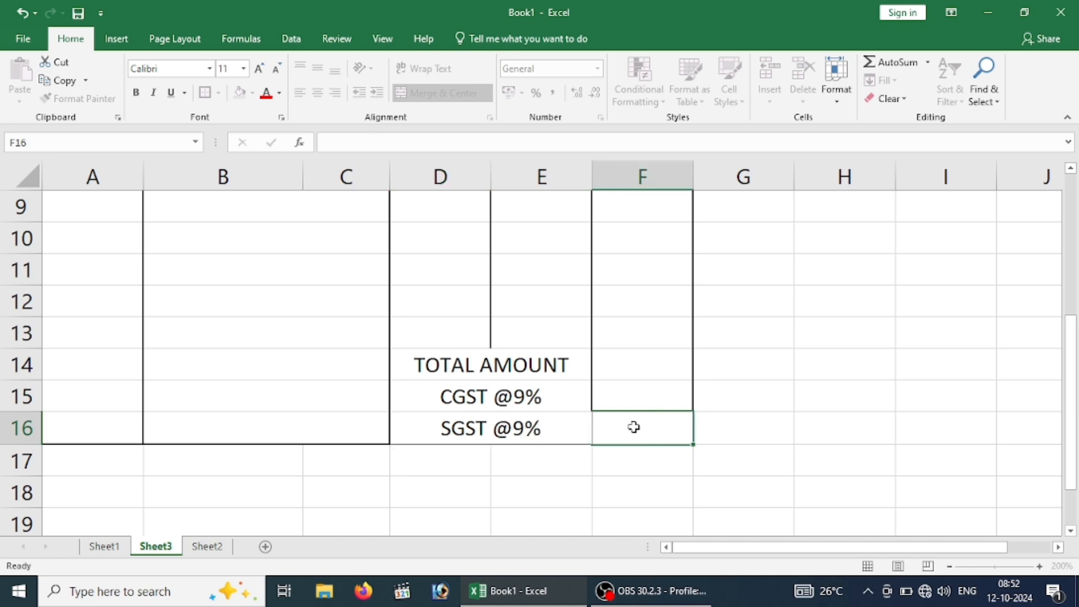
- Try inserting a blank row above and then below the SGST @9% row
{"action": "left_click", "coordinate": [481, 437]}
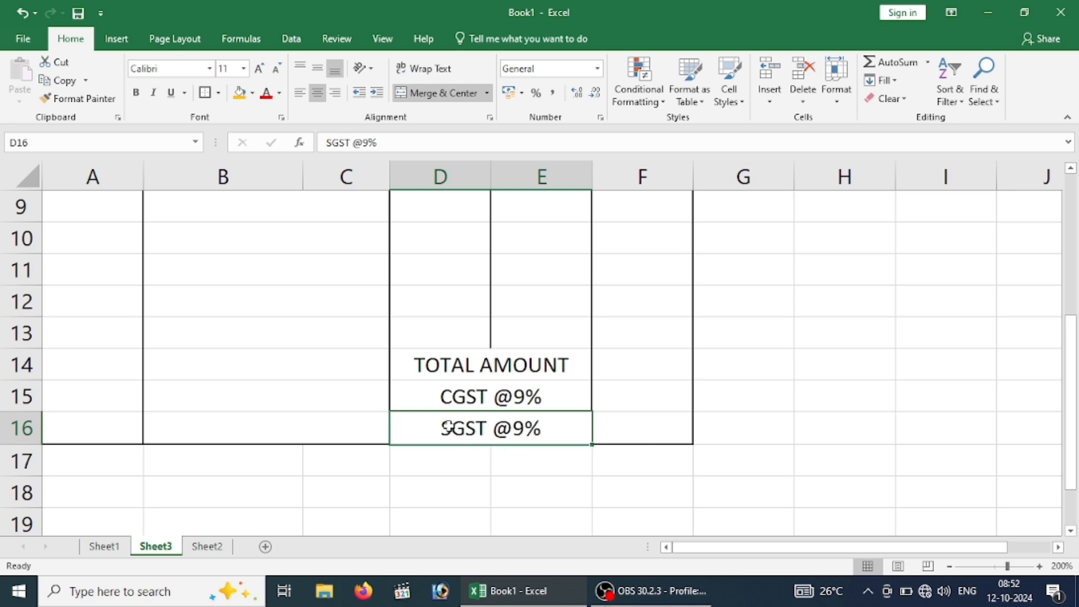
{"action": "left_click", "coordinate": [12, 427]}
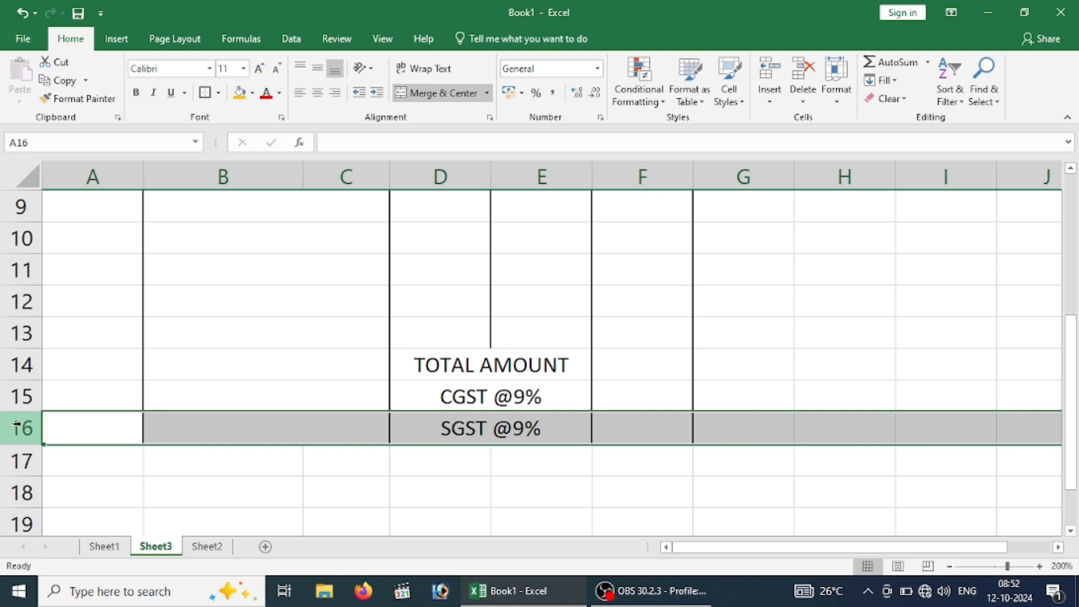
{"action": "left_click", "coordinate": [768, 73]}
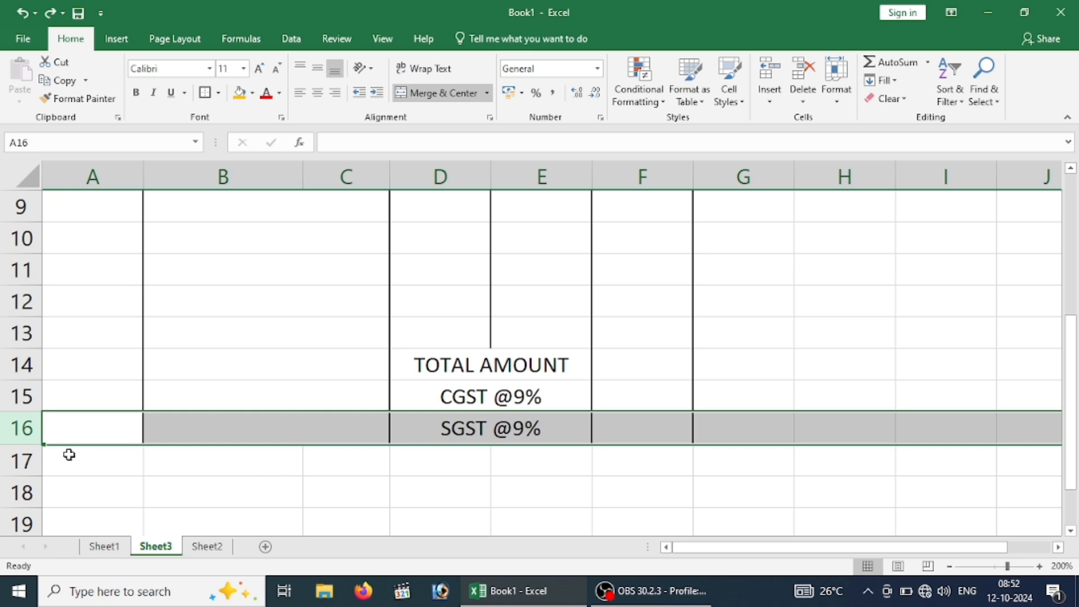
{"action": "left_click", "coordinate": [25, 460]}
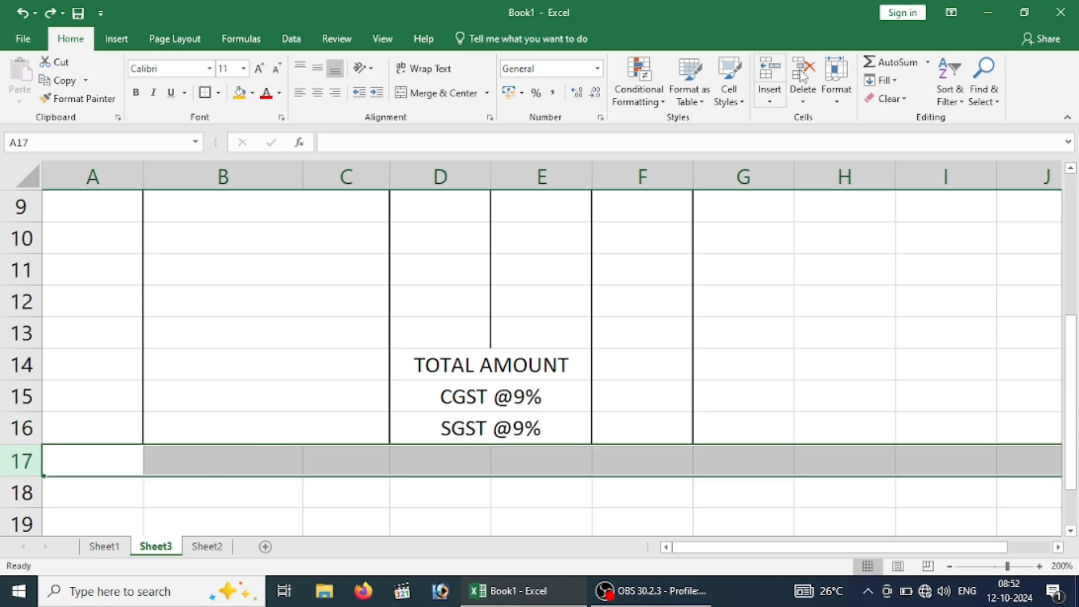
{"action": "left_click", "coordinate": [769, 70]}
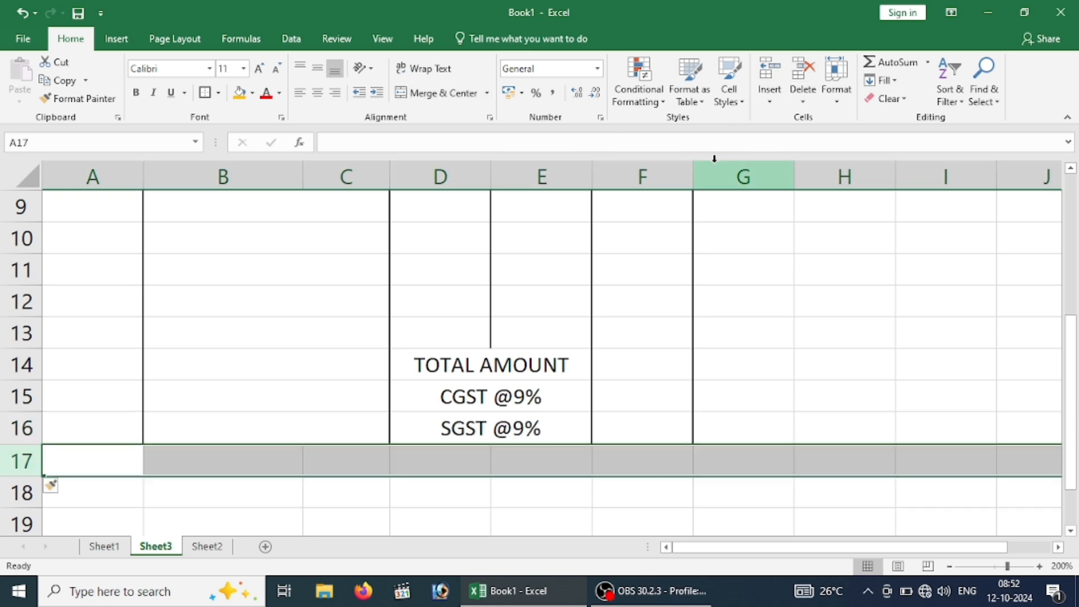
{"action": "left_click", "coordinate": [574, 470]}
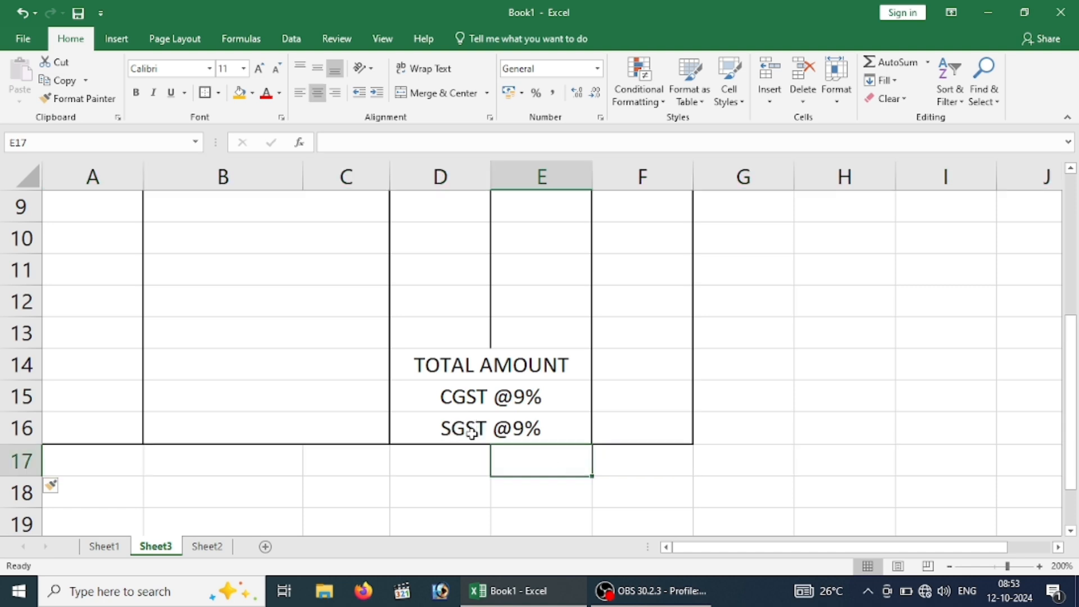
- Insert a row above the SGST @9% row and move that label up into D16:E16
{"action": "left_click", "coordinate": [22, 428]}
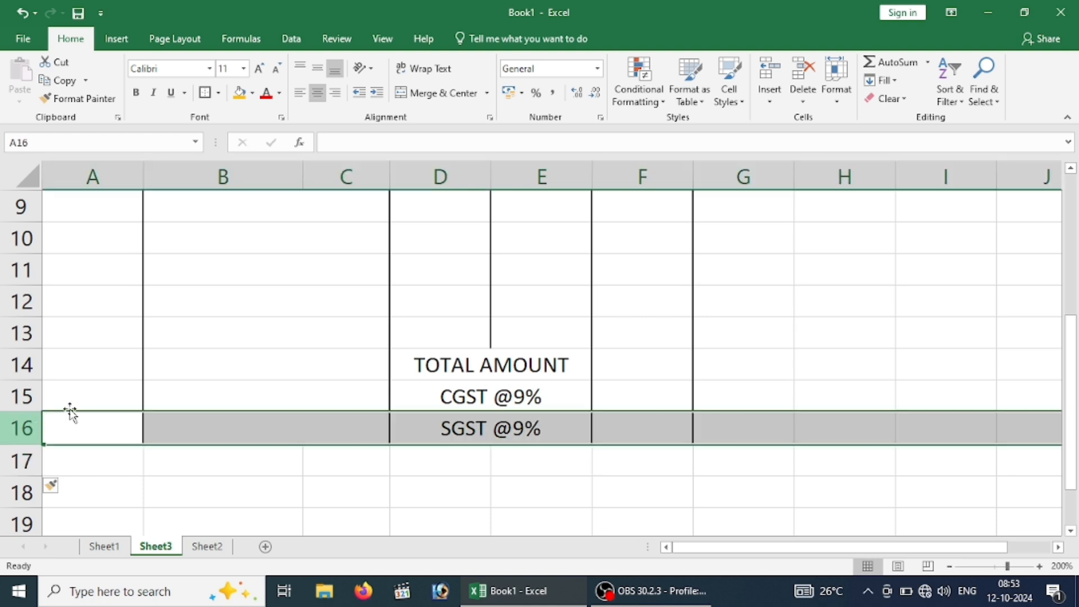
{"action": "left_click", "coordinate": [769, 76]}
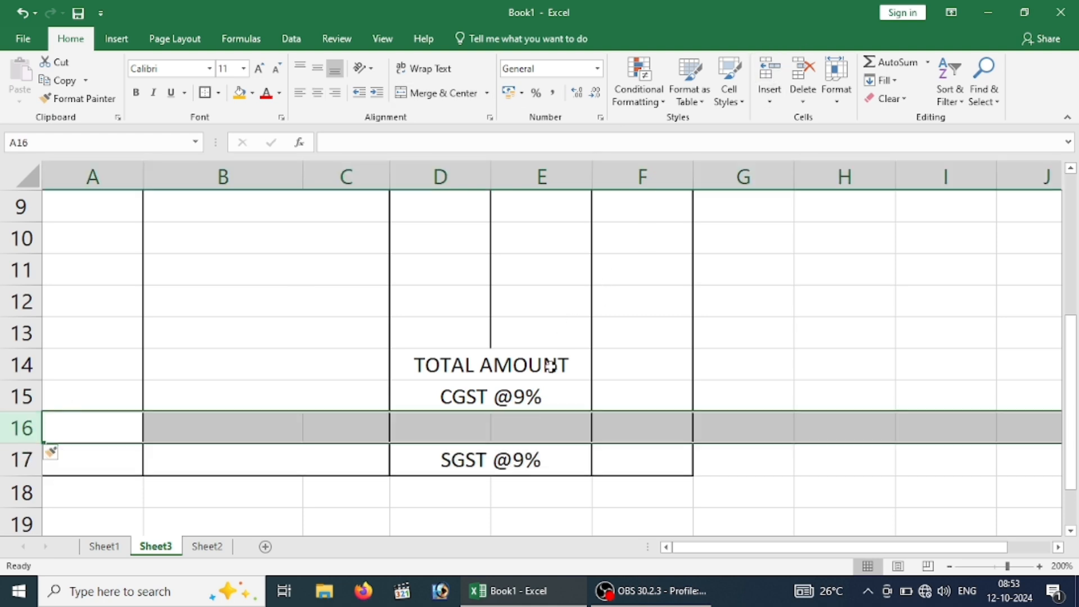
{"action": "left_click", "coordinate": [475, 460]}
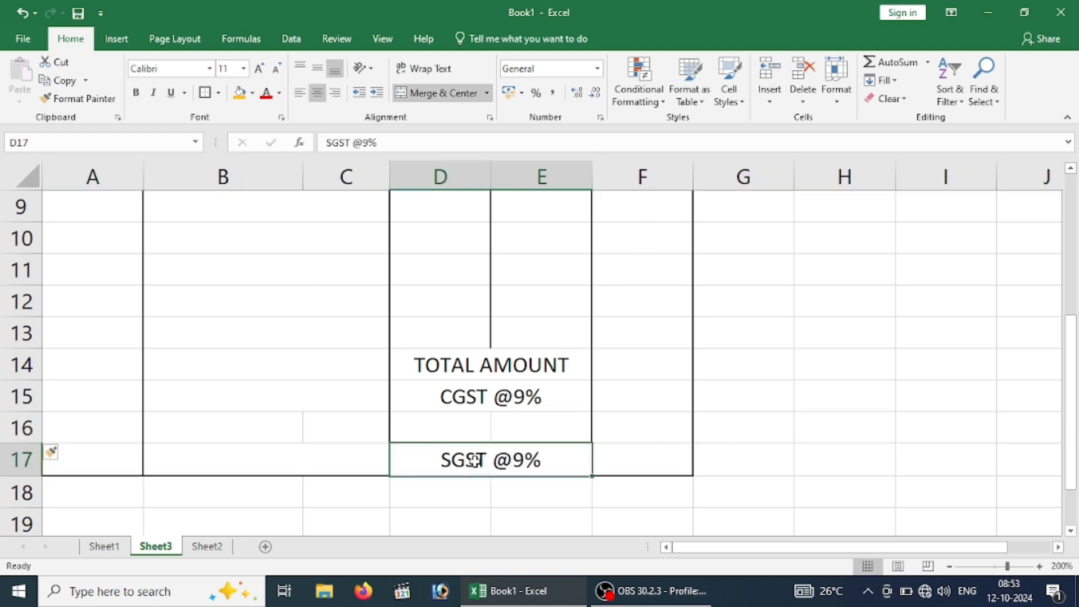
{"action": "key", "text": "ctrl+c"}
{"action": "left_click", "coordinate": [467, 429]}
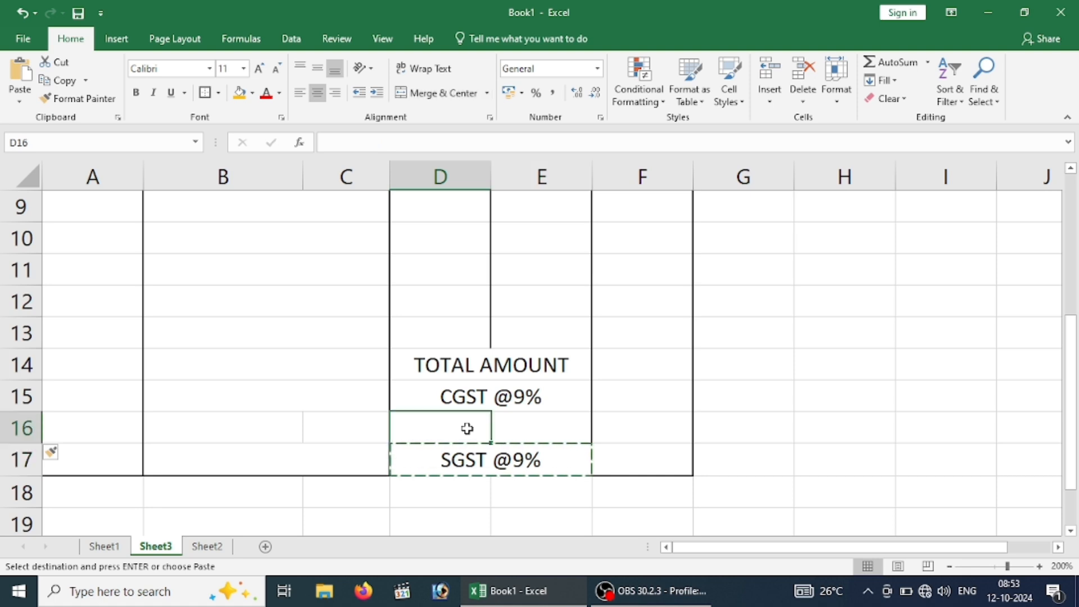
{"action": "left_click_drag", "start_coordinate": [467, 429], "coordinate": [513, 426]}
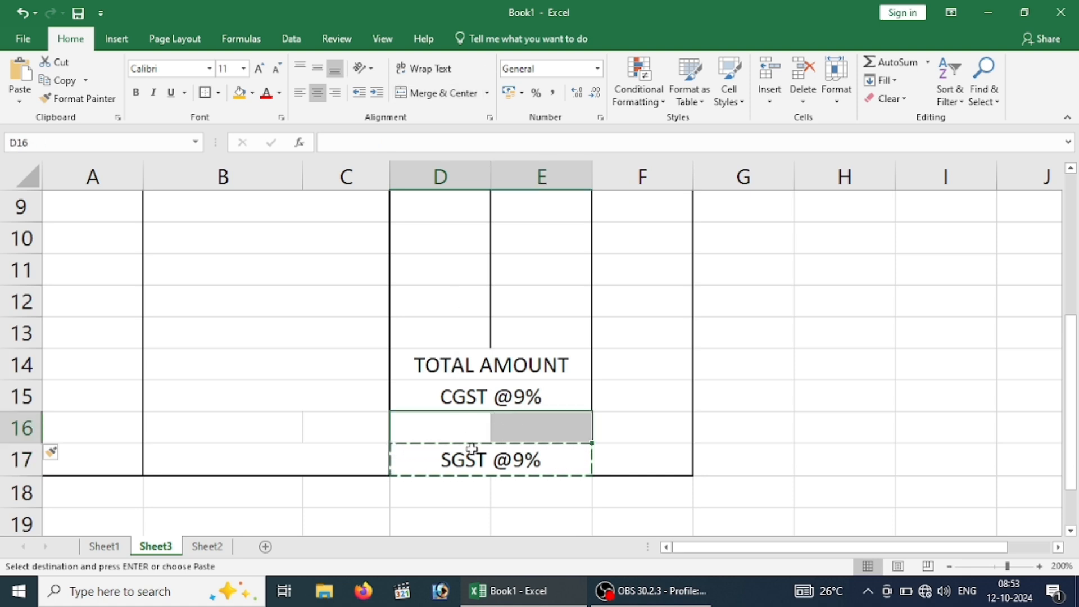
{"action": "key", "text": "Return"}
- Merge and center D17:E17 and enter the label GRAND TOTAL
{"action": "left_click", "coordinate": [433, 460]}
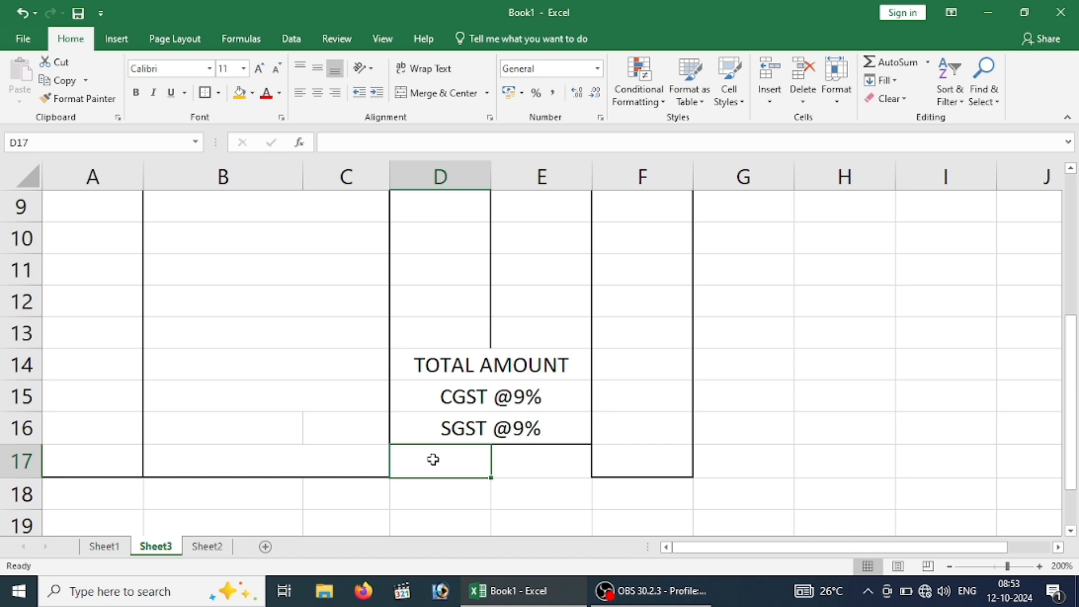
{"action": "mouse_move", "coordinate": [433, 460]}
{"action": "left_mouse_down"}
{"action": "mouse_move", "coordinate": [494, 458]}
{"action": "mouse_move", "coordinate": [495, 448]}
{"action": "left_mouse_up"}
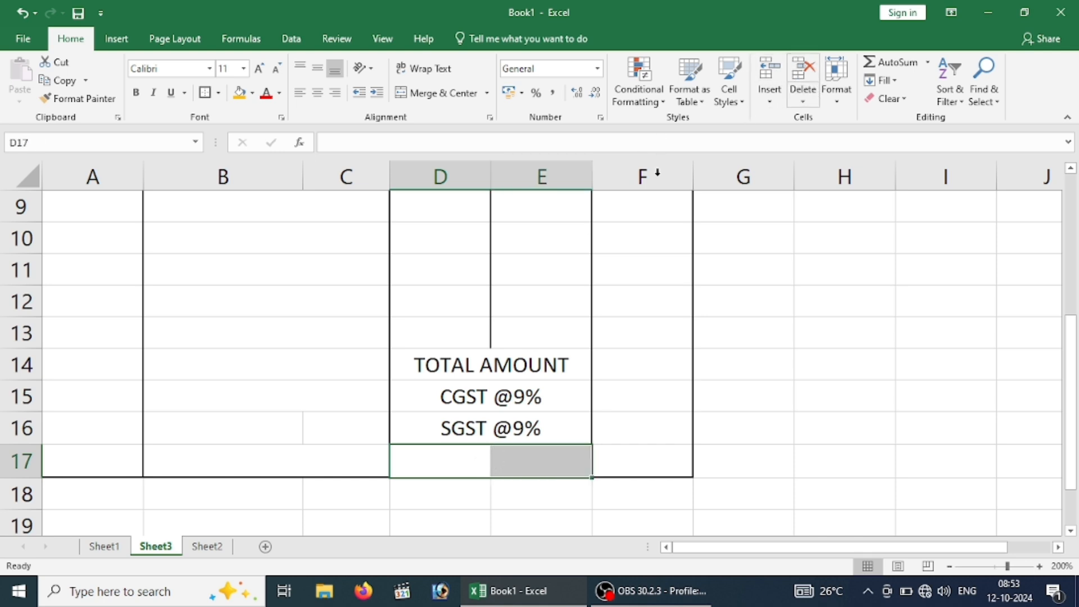
{"action": "left_click", "coordinate": [427, 97]}
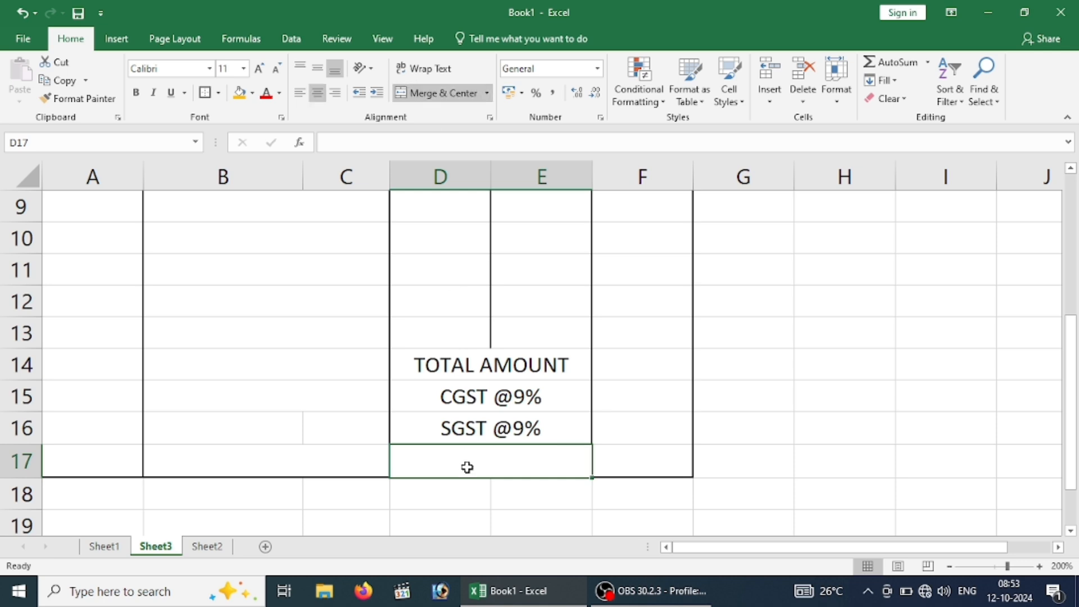
{"action": "type", "text": "GRAND"}
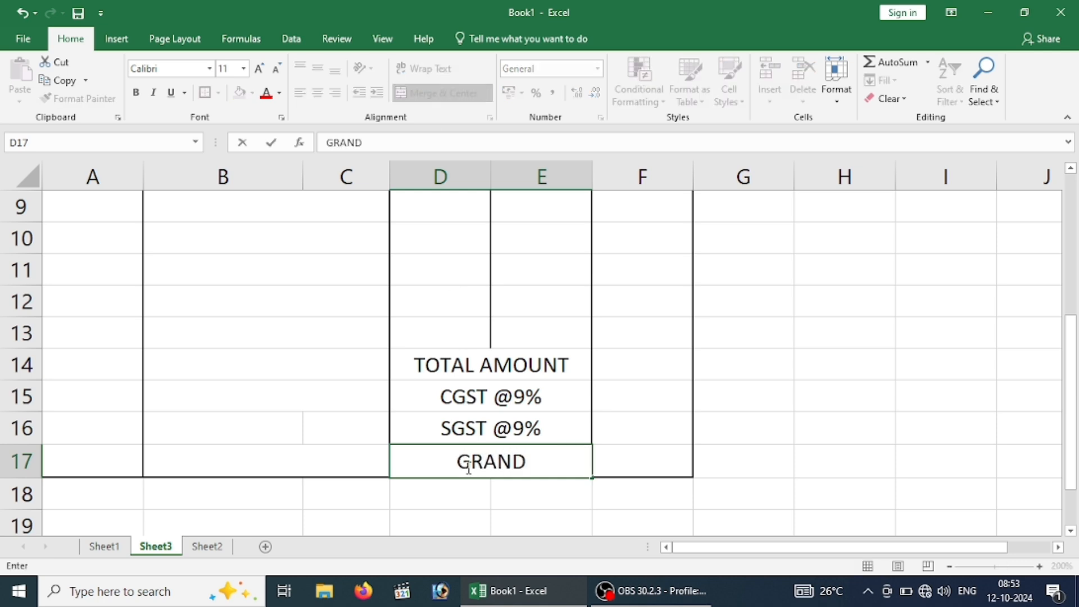
{"action": "type", "text": " TOTAL"}
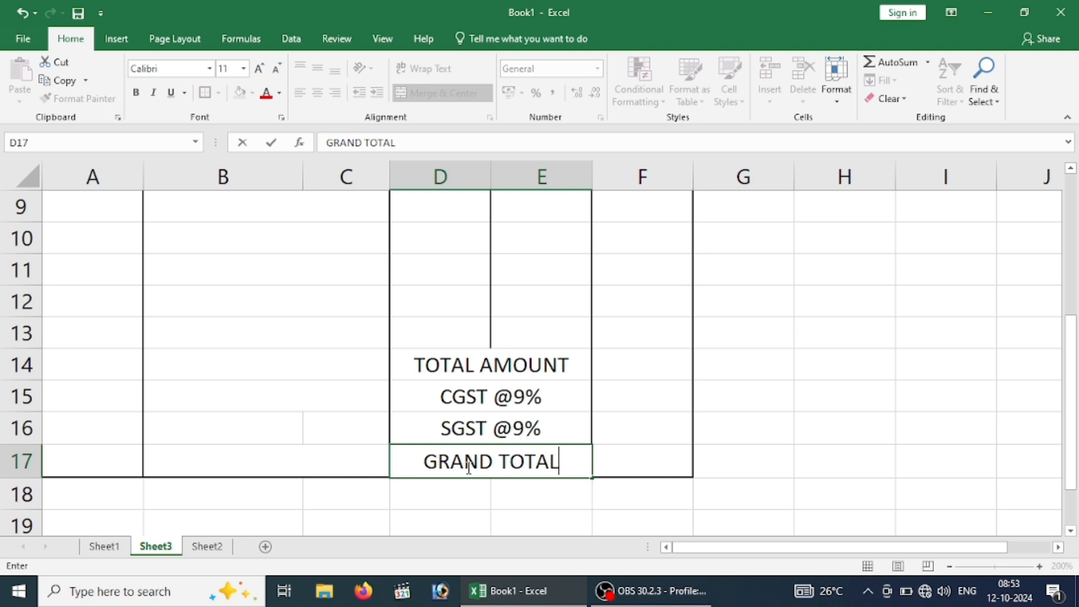
{"action": "left_click", "coordinate": [734, 453]}
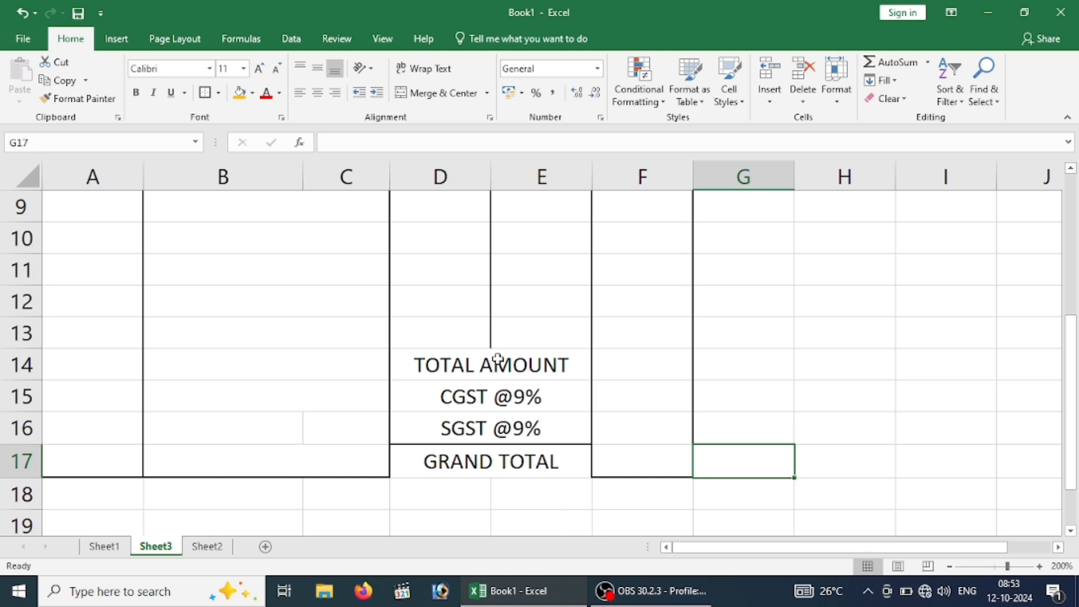
- Apply all borders and thick outside borders to the total labels in D14:E17
{"action": "left_click_drag", "start_coordinate": [498, 359], "coordinate": [494, 459]}
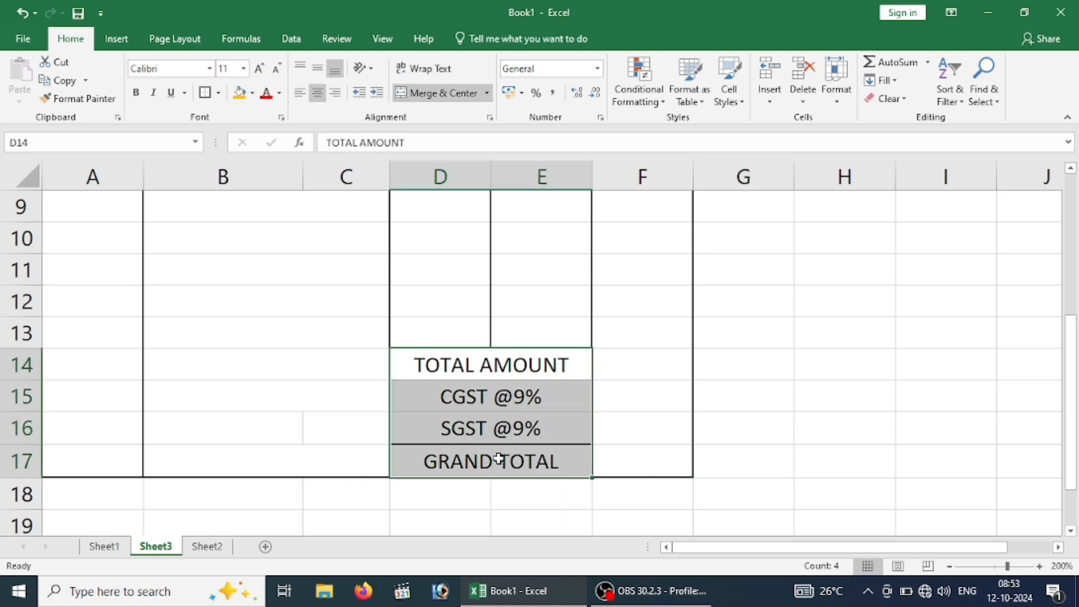
{"action": "left_click", "coordinate": [219, 93]}
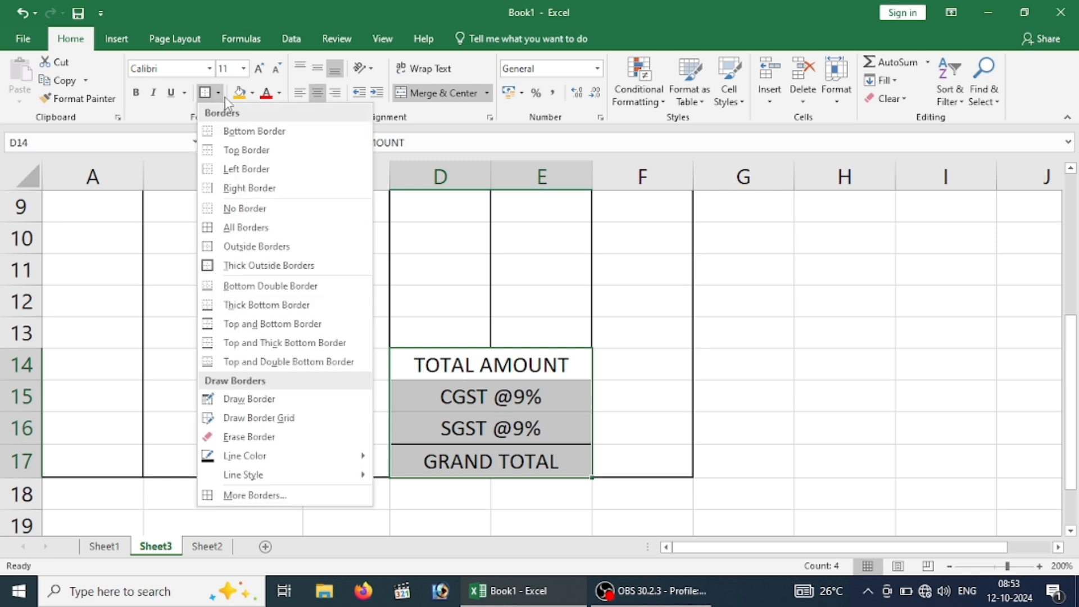
{"action": "left_click", "coordinate": [238, 225]}
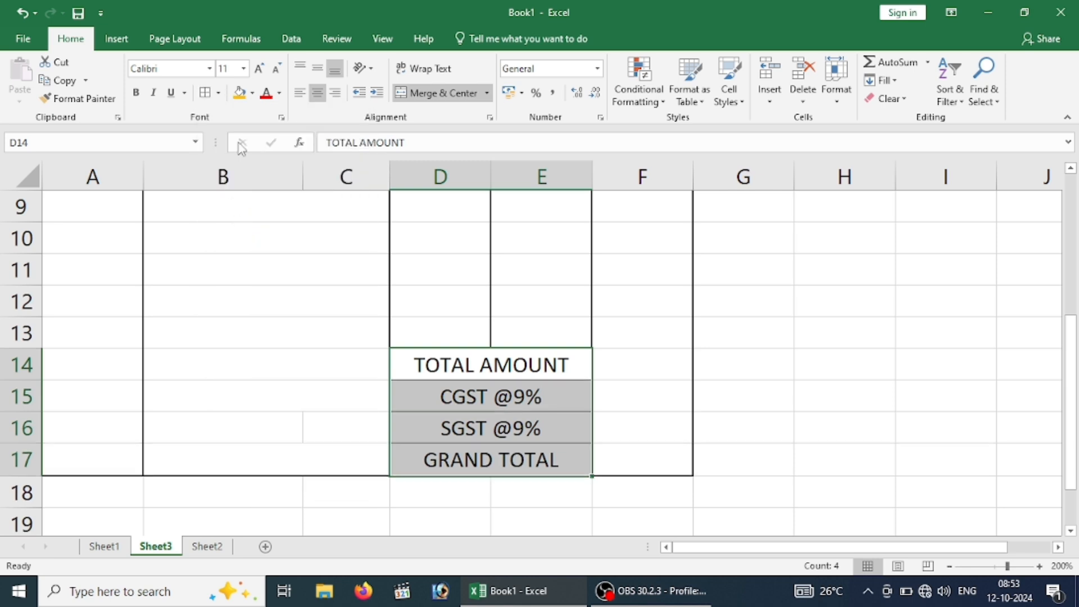
{"action": "left_click", "coordinate": [219, 93]}
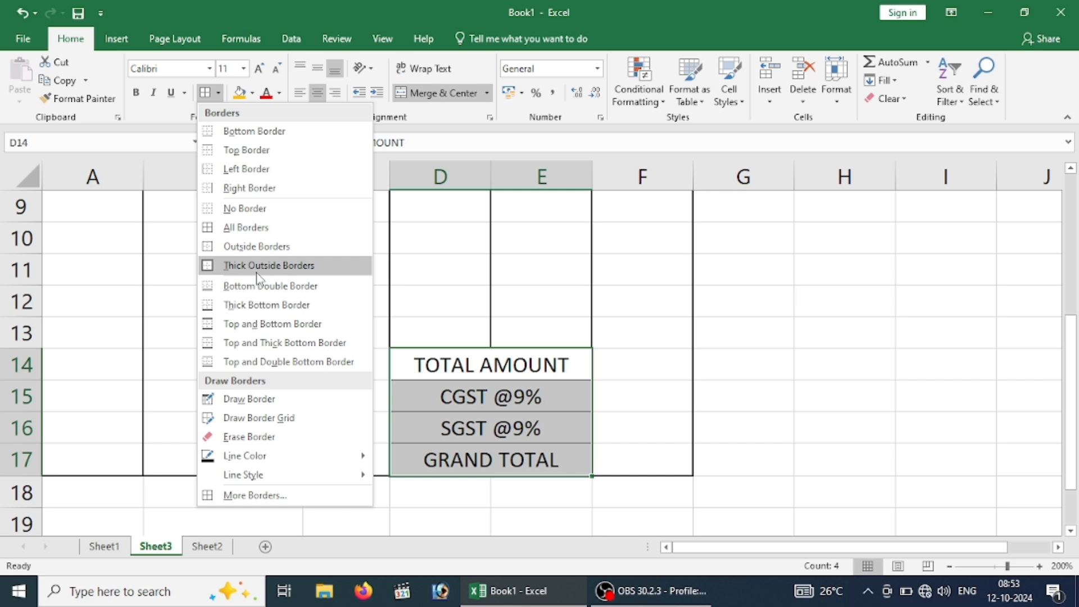
{"action": "left_click", "coordinate": [256, 266]}
{"action": "left_click", "coordinate": [771, 399]}
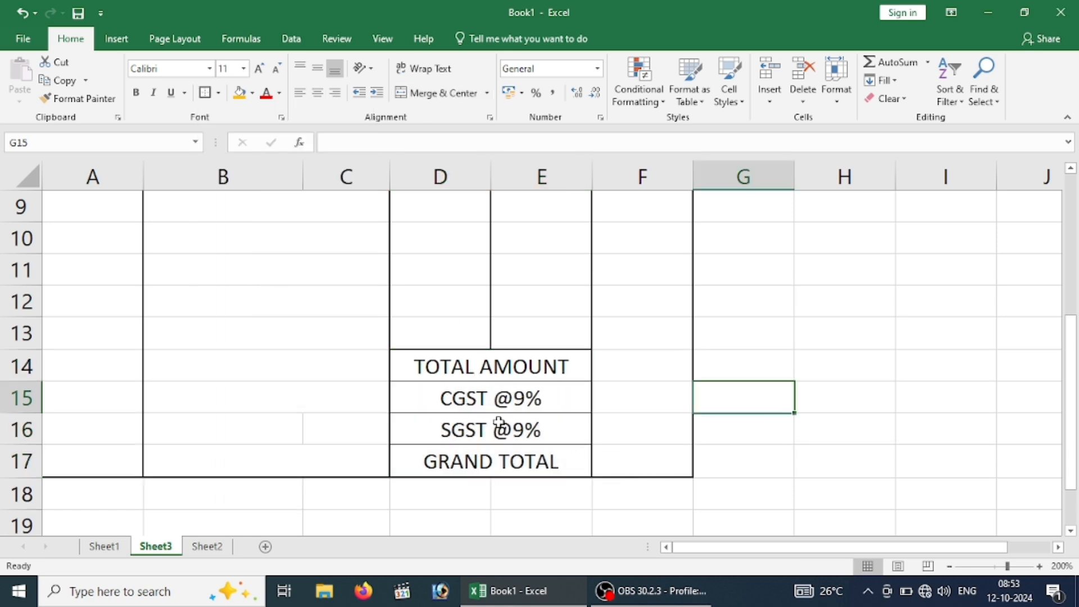
- Left-align the total, tax and grand total labels in D14:E17
{"action": "left_click_drag", "start_coordinate": [521, 376], "coordinate": [571, 460]}
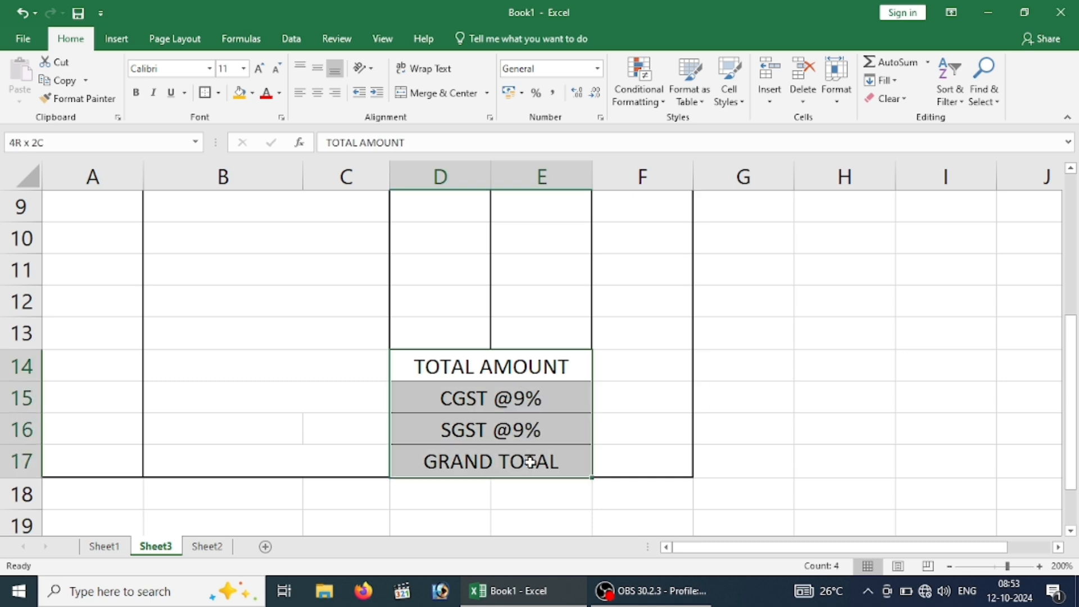
{"action": "left_click", "coordinate": [299, 93]}
{"action": "left_click", "coordinate": [825, 296]}
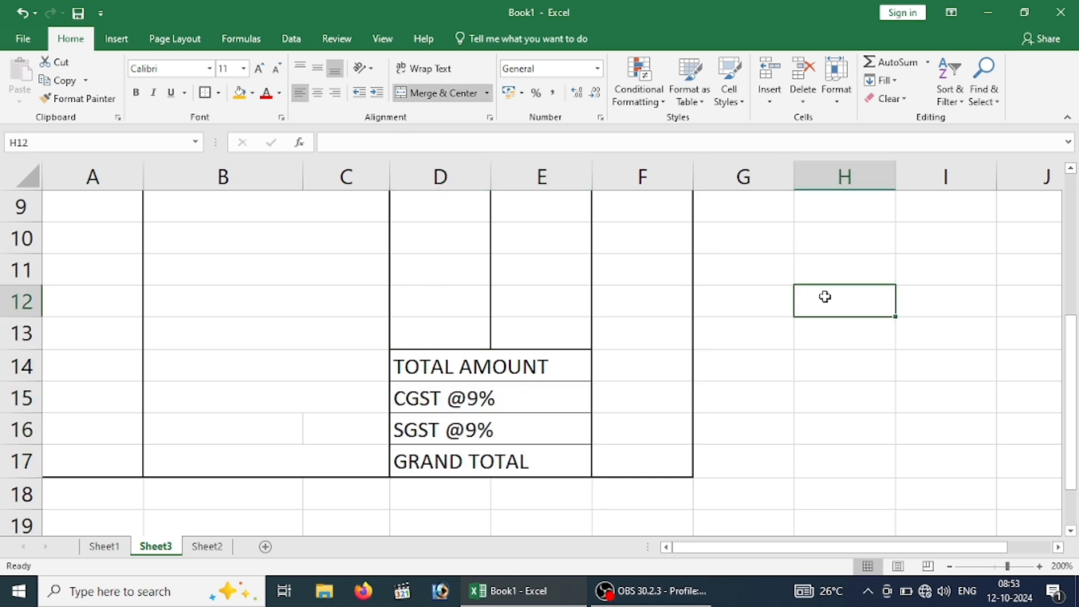
- Apply all borders and thick outside borders to the amount cells F14:F17
{"action": "left_click_drag", "start_coordinate": [616, 364], "coordinate": [631, 454]}
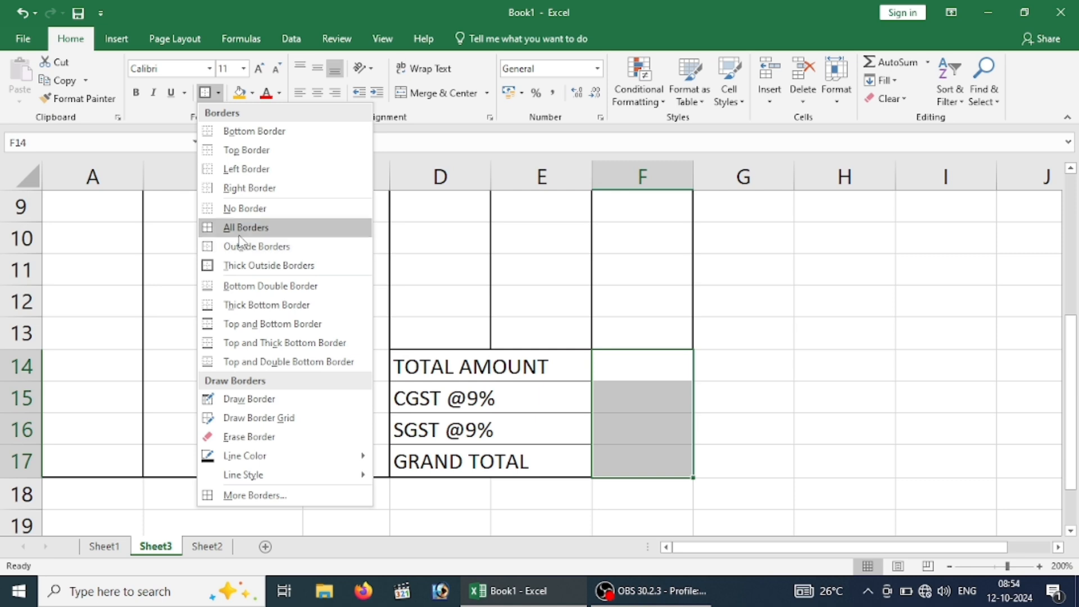
{"action": "left_click", "coordinate": [239, 235]}
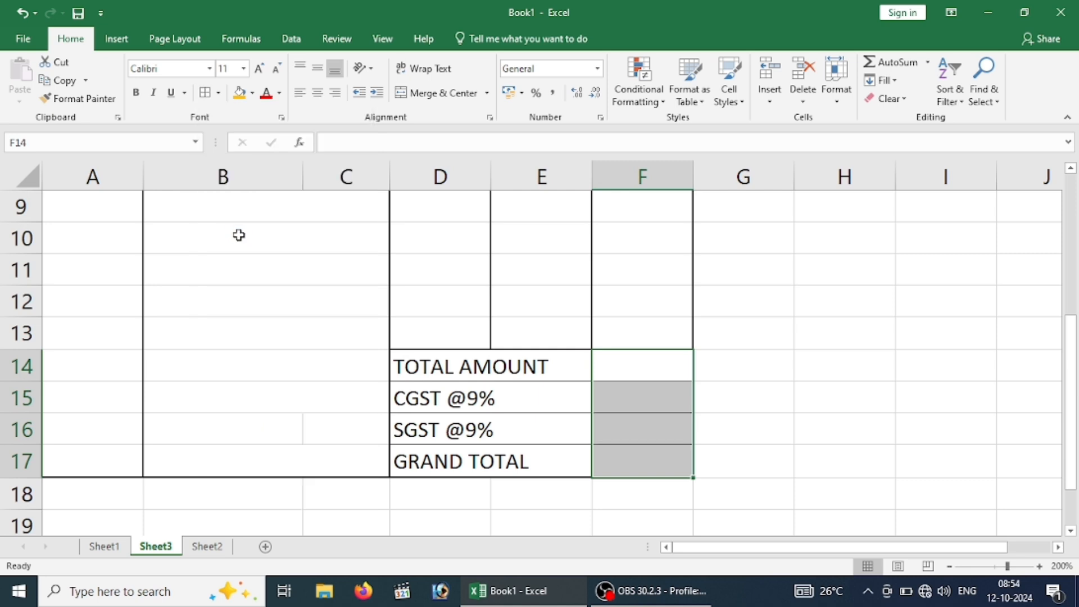
{"action": "left_click", "coordinate": [218, 94]}
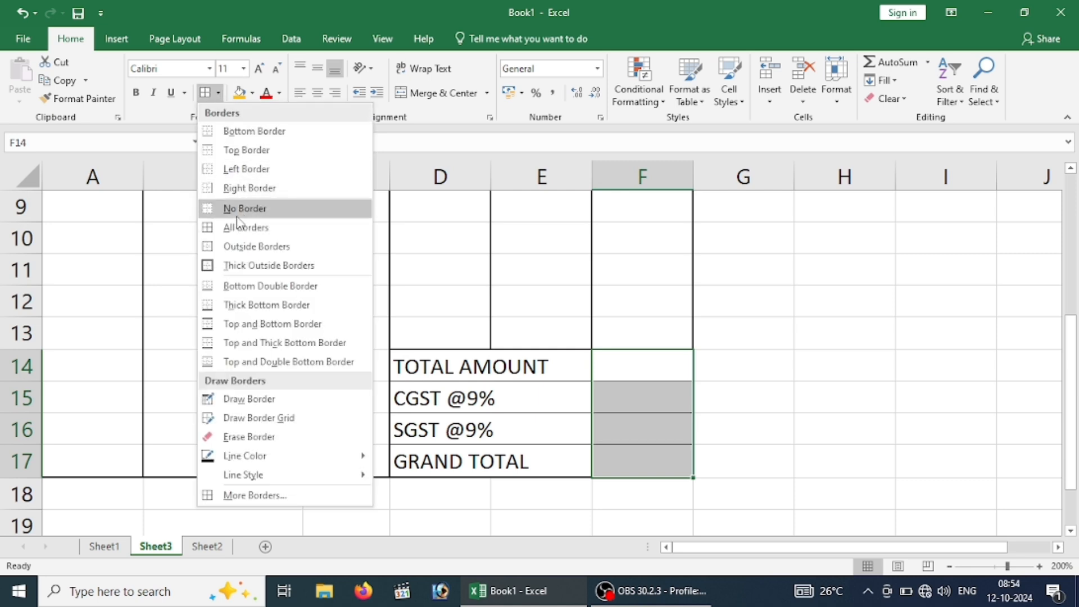
{"action": "left_click", "coordinate": [228, 265]}
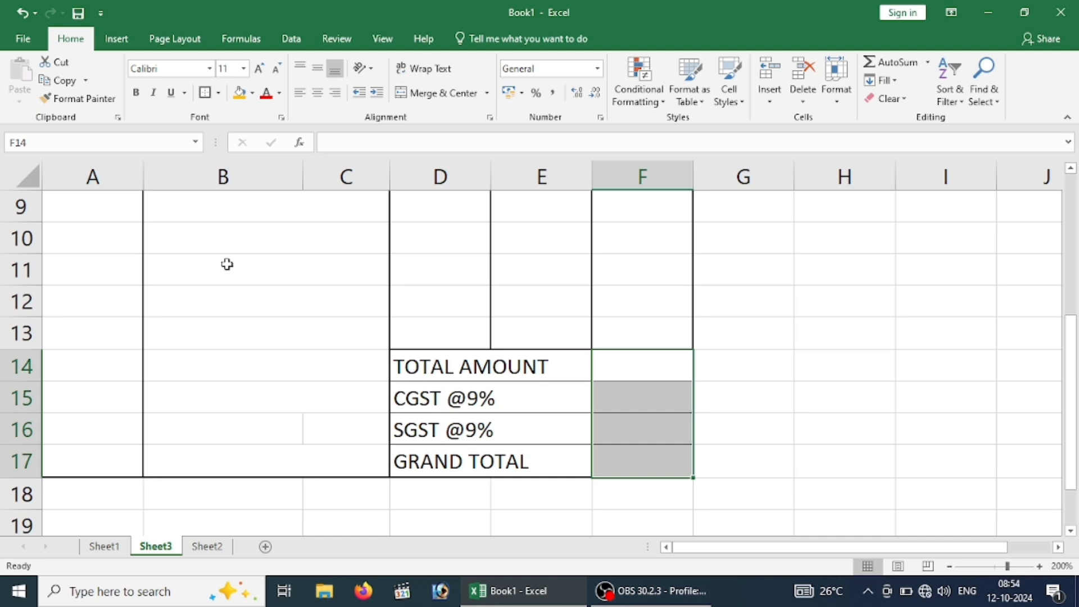
{"action": "left_click", "coordinate": [779, 370]}
{"action": "key", "text": "Up"}
{"action": "key", "text": "Up"}
{"action": "key", "text": "Up"}
{"action": "key", "text": "Up"}
{"action": "key", "text": "Up"}
{"action": "key", "text": "Up"}
{"action": "key", "text": "Up"}
{"action": "key", "text": "Up"}
{"action": "key", "text": "Up"}
{"action": "key", "text": "Up"}
{"action": "key", "text": "Up"}
{"action": "key", "text": "Up"}
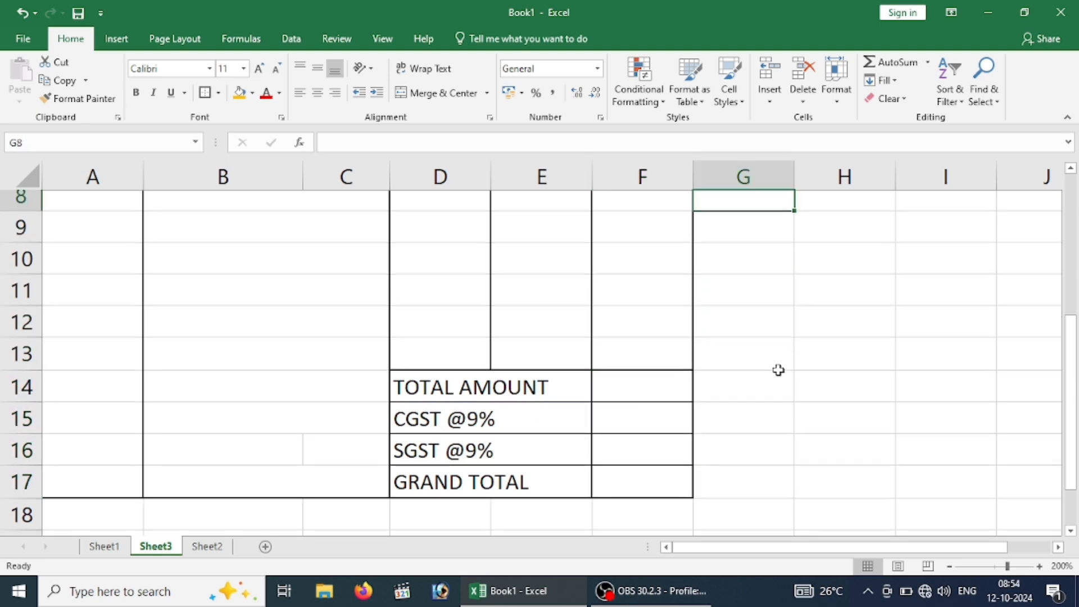
- Merge and center A18:C18 below the invoice table and fill the merged format down through row 22
{"action": "key", "text": "Down"}
{"action": "key", "text": "Down"}
{"action": "key", "text": "Down"}
{"action": "key", "text": "Down"}
{"action": "key", "text": "Down"}
{"action": "key", "text": "Down"}
{"action": "key", "text": "Down"}
{"action": "key", "text": "Down"}
{"action": "key", "text": "Down"}
{"action": "key", "text": "Down"}
{"action": "key", "text": "Down"}
{"action": "key", "text": "Down"}
{"action": "key", "text": "Down"}
{"action": "key", "text": "Down"}
{"action": "key", "text": "Down"}
{"action": "key", "text": "Down"}
{"action": "key", "text": "Down"}
{"action": "key", "text": "Down"}
{"action": "key", "text": "Down"}
{"action": "key", "text": "Down"}
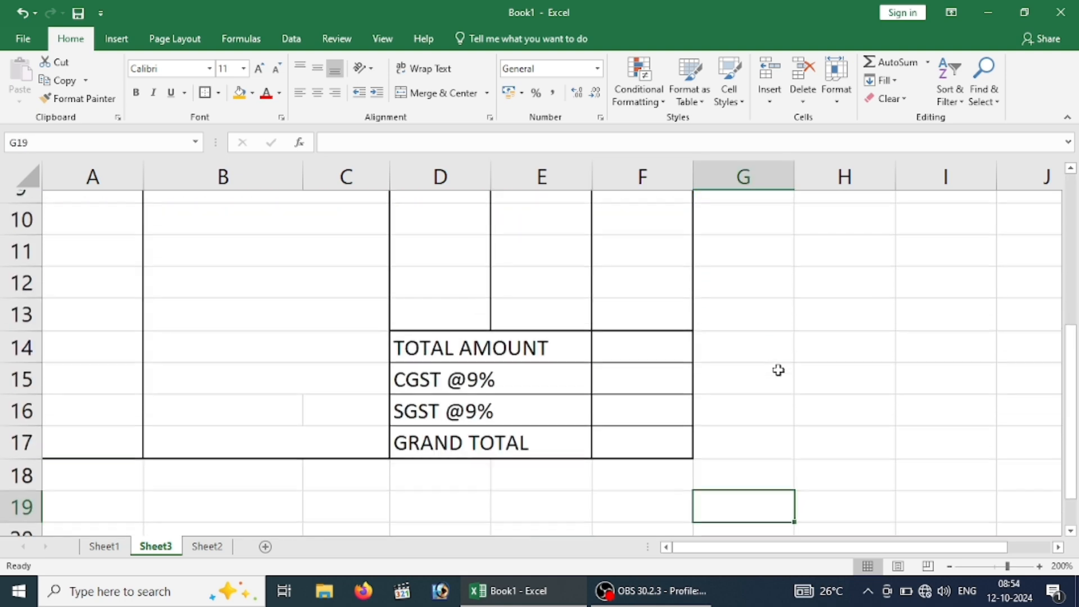
{"action": "key", "text": "Down"}
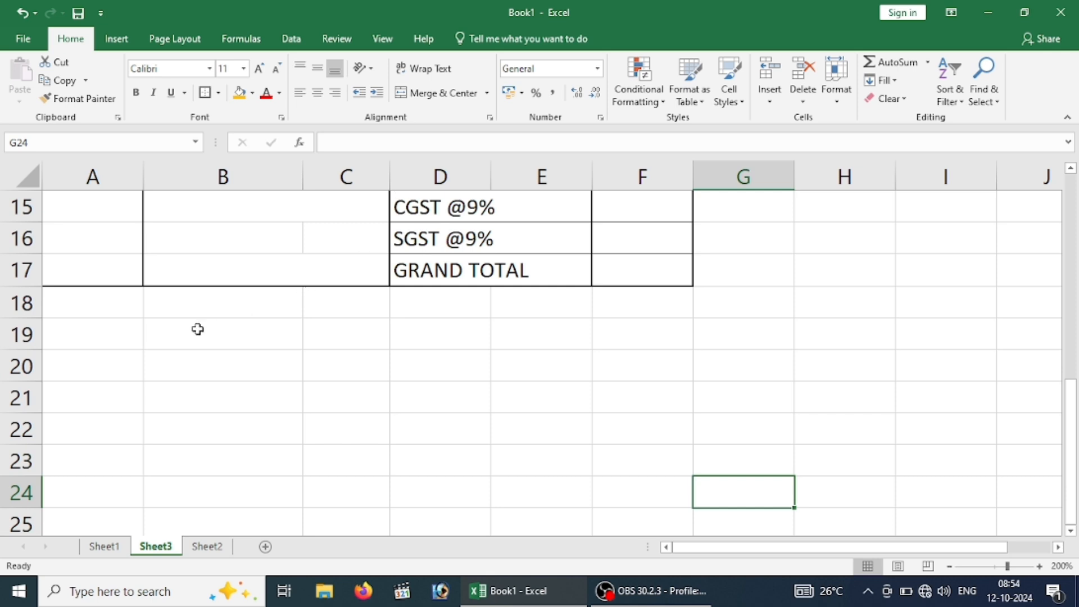
{"action": "left_click_drag", "start_coordinate": [107, 302], "coordinate": [329, 383]}
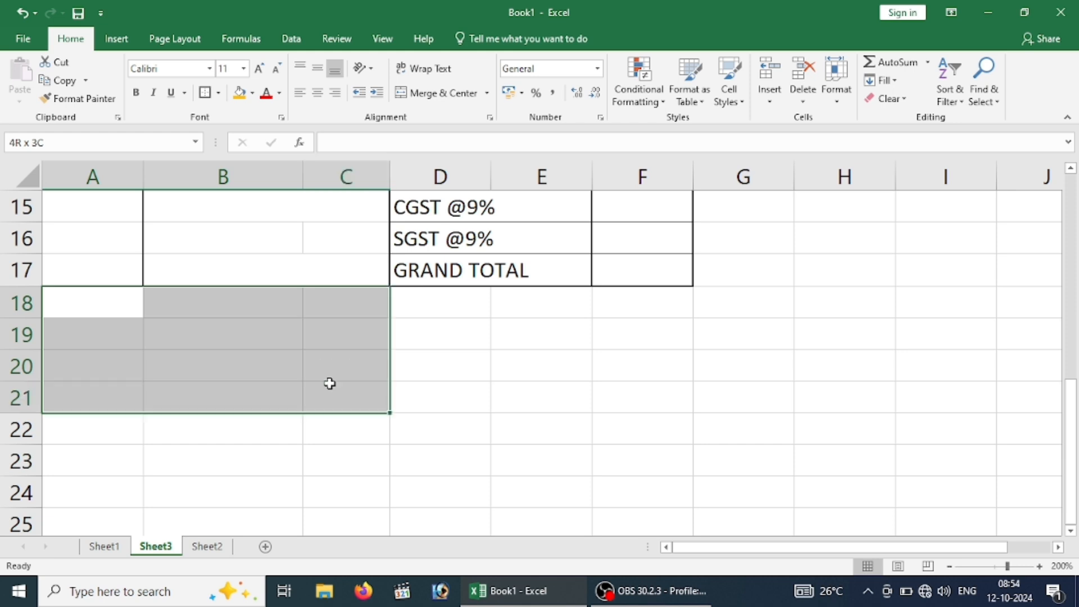
{"action": "left_click", "coordinate": [306, 322]}
{"action": "left_click_drag", "start_coordinate": [113, 303], "coordinate": [319, 309]}
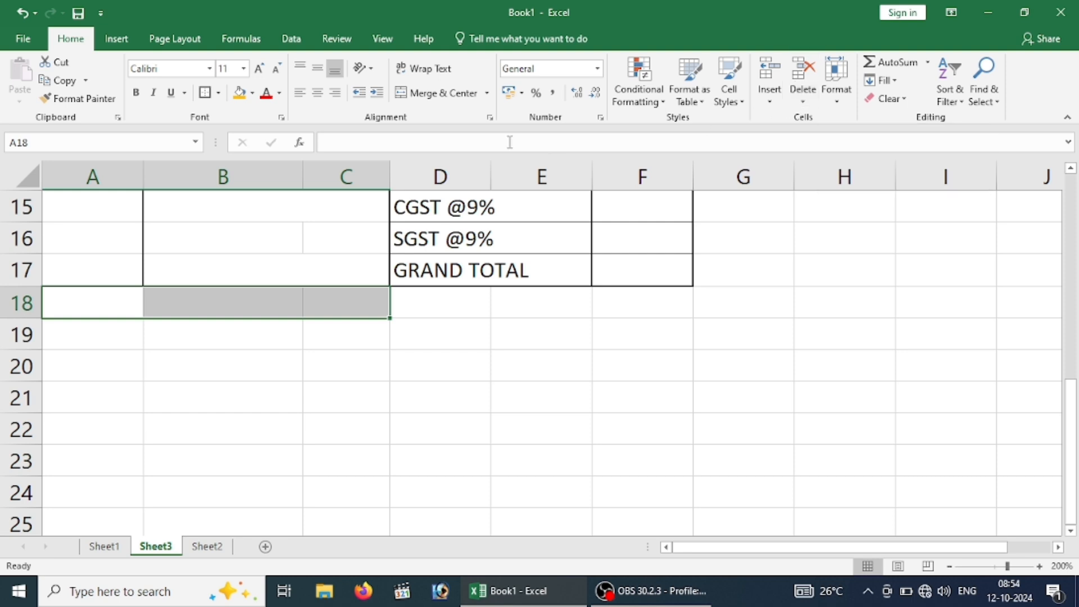
{"action": "left_click", "coordinate": [444, 94]}
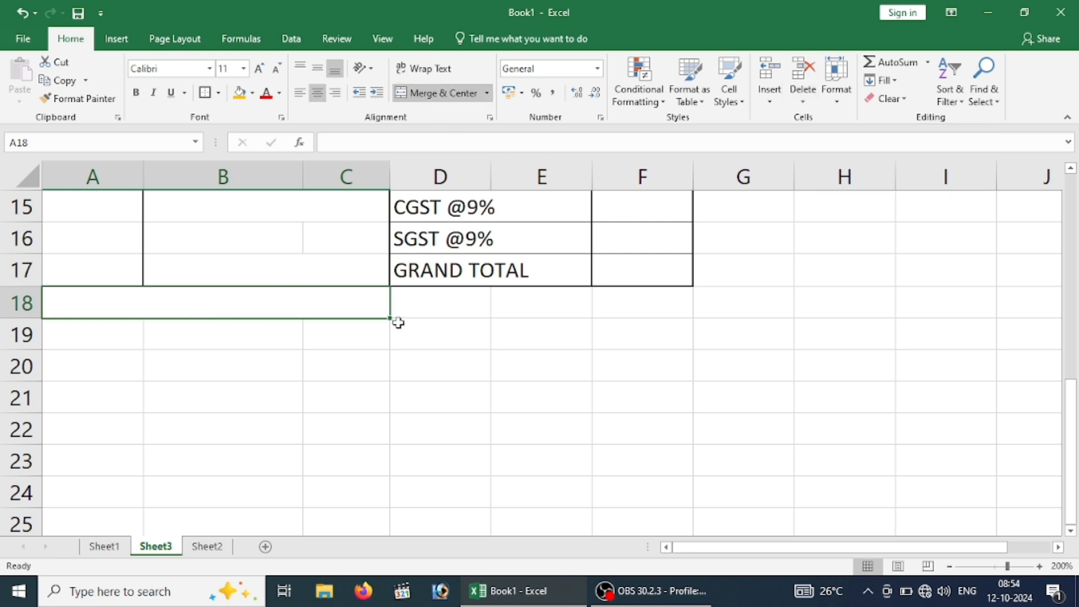
{"action": "left_click_drag", "start_coordinate": [392, 318], "coordinate": [382, 430]}
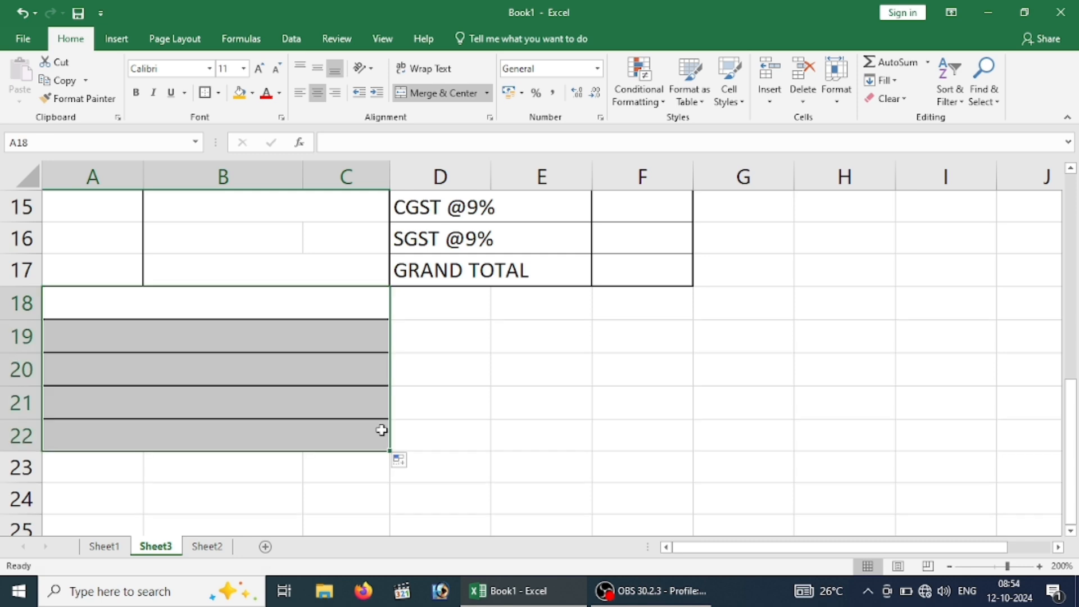
- Clear the borders from the merged rows A18:C21 and apply thick outside borders around the block
{"action": "left_click", "coordinate": [398, 312]}
{"action": "left_click_drag", "start_coordinate": [260, 308], "coordinate": [270, 418]}
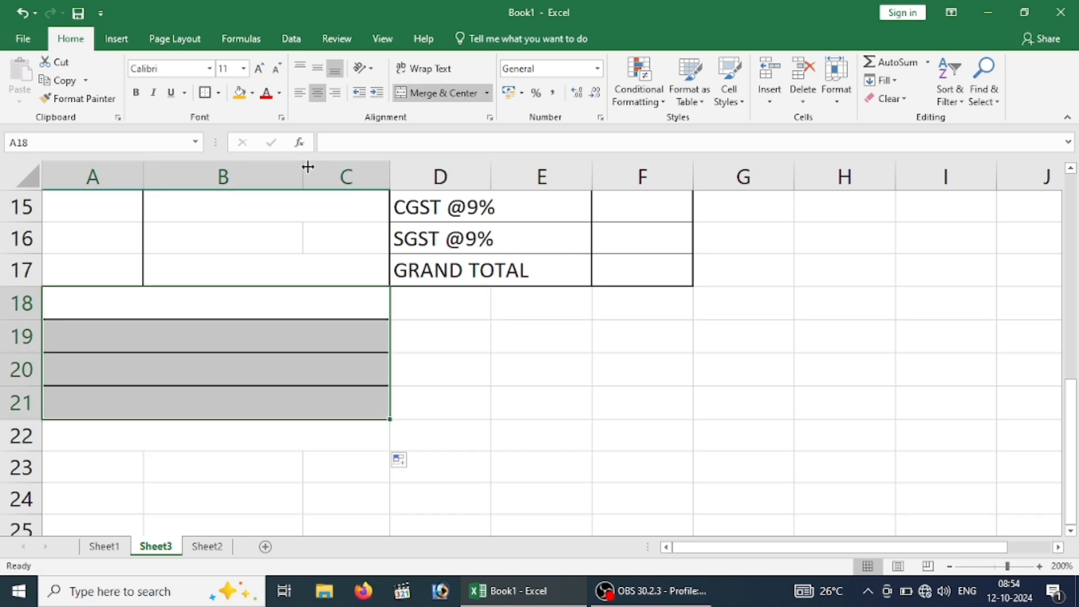
{"action": "left_click", "coordinate": [219, 94]}
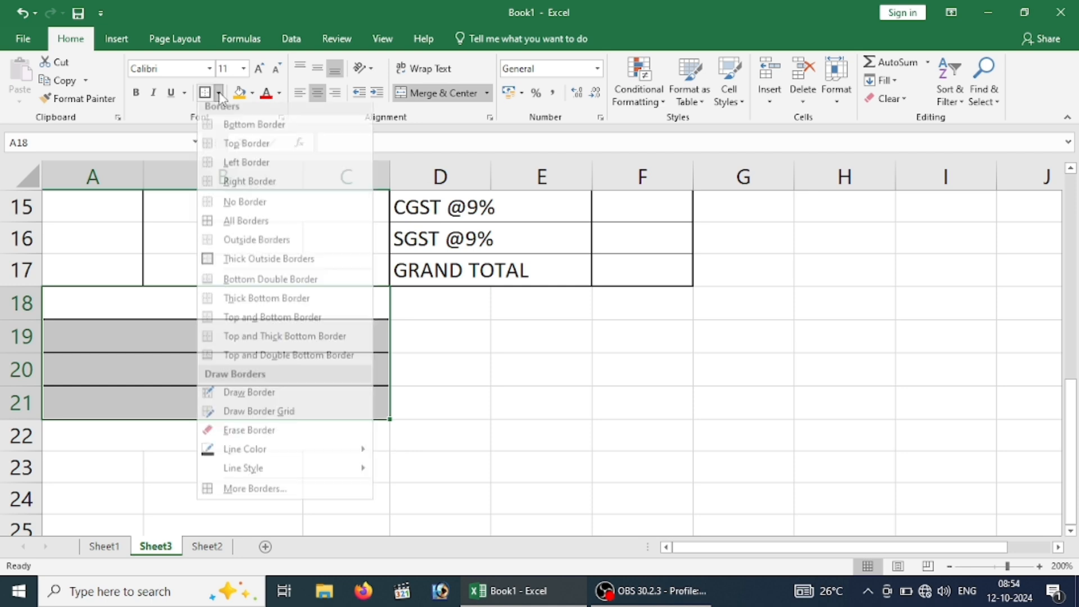
{"action": "left_click", "coordinate": [242, 208]}
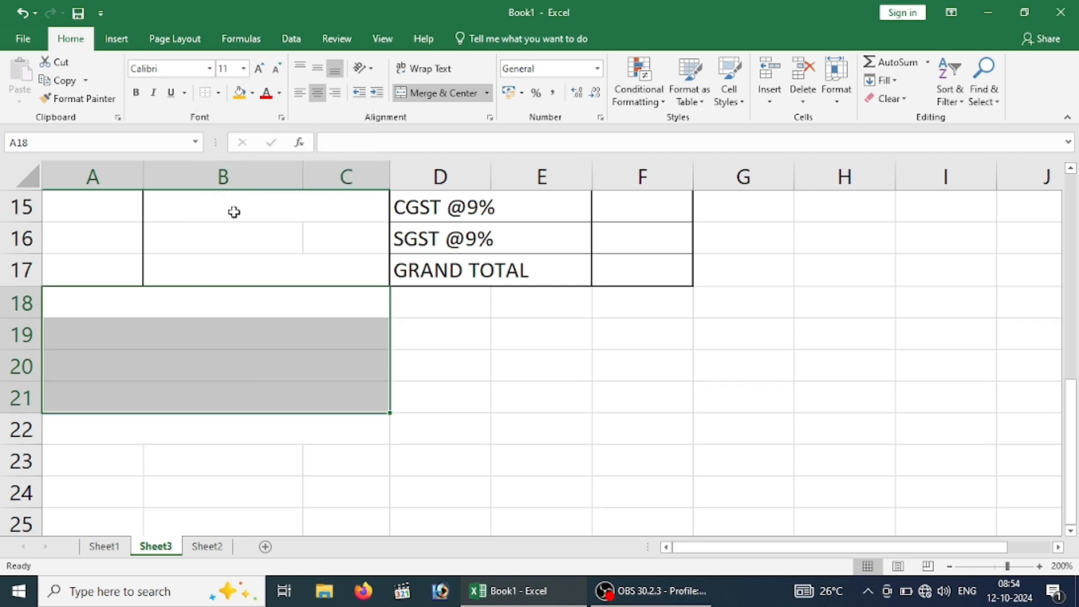
{"action": "left_click", "coordinate": [218, 94]}
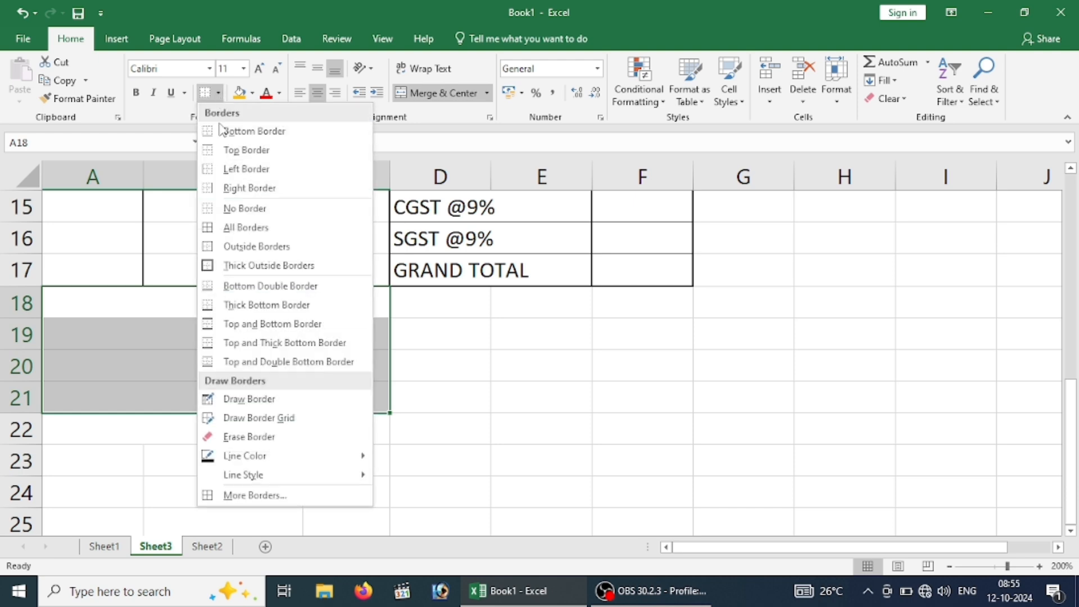
{"action": "left_click", "coordinate": [229, 264]}
{"action": "left_click", "coordinate": [518, 409]}
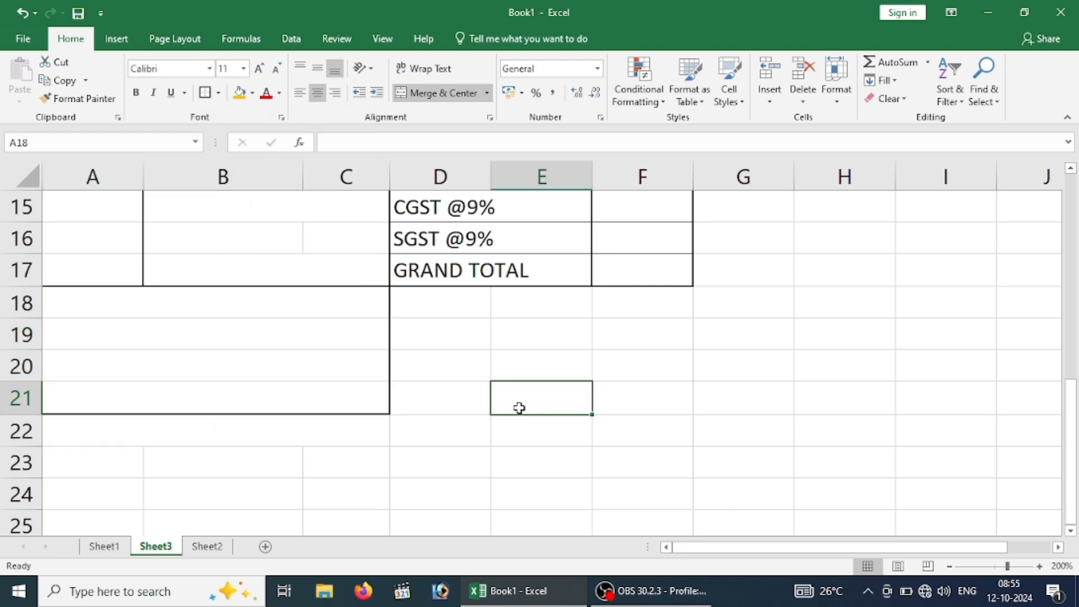
- Merge and center D18:F21 below the grand total as a signature block
{"action": "left_click", "coordinate": [242, 303]}
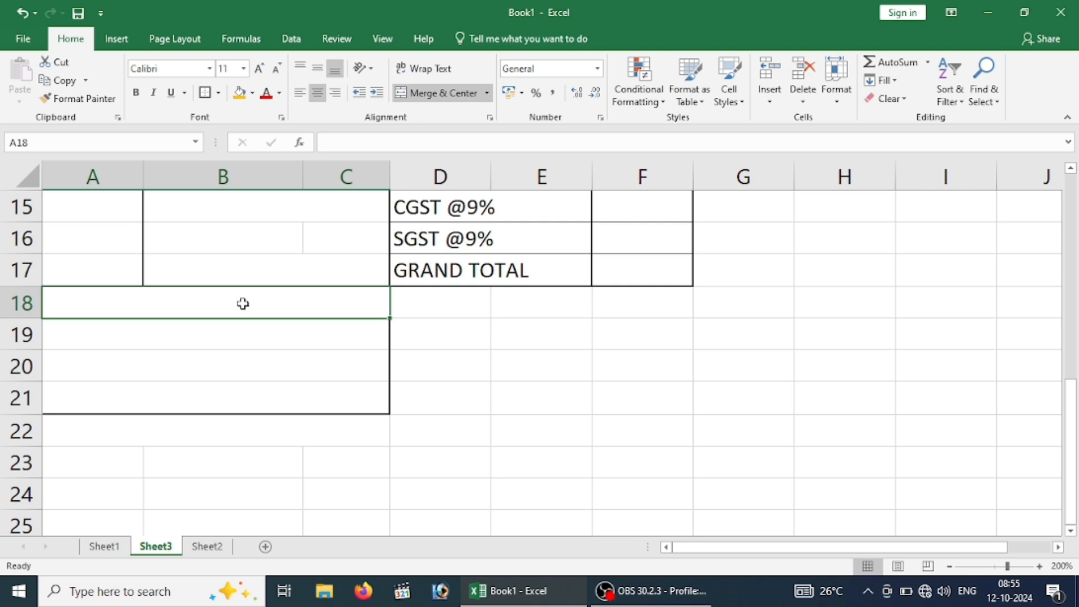
{"action": "left_click", "coordinate": [449, 304]}
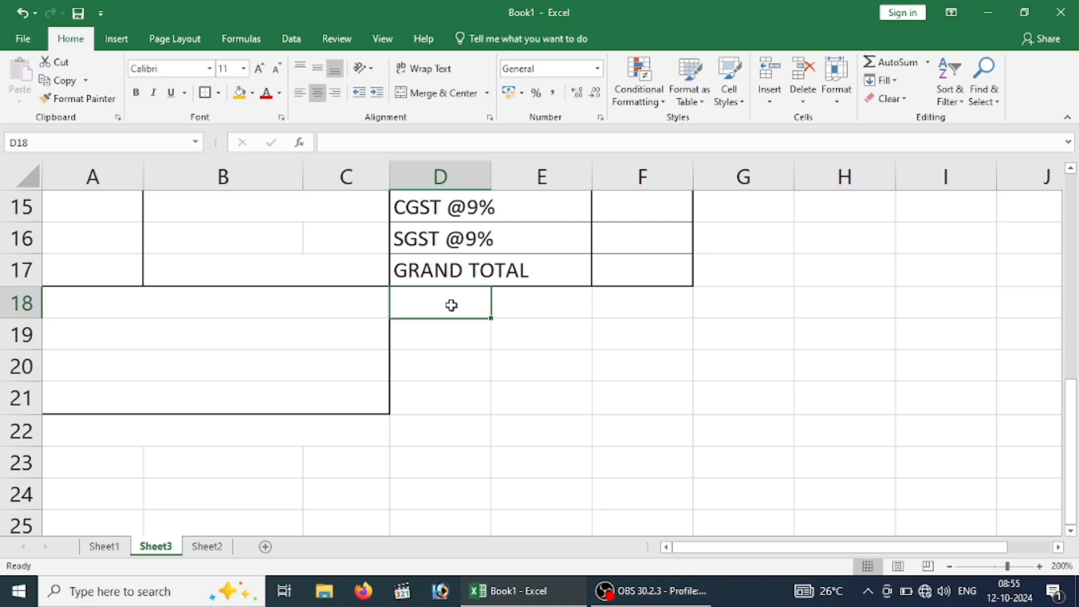
{"action": "left_click_drag", "start_coordinate": [532, 327], "coordinate": [605, 377]}
{"action": "left_click", "coordinate": [442, 93]}
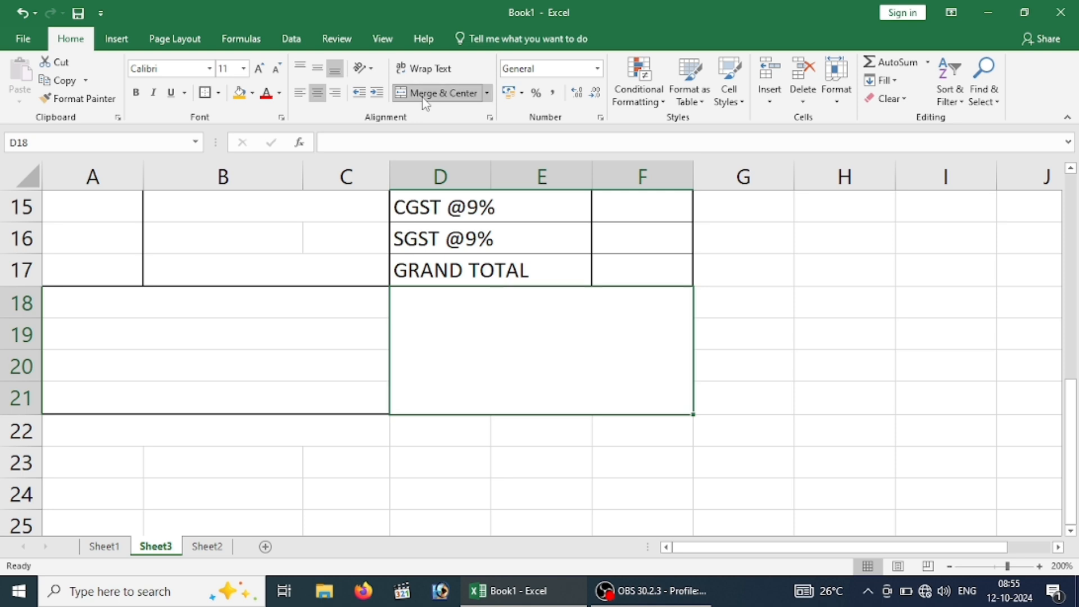
- Enter AUTHORISED SIGN in the merged block D18:F21, top-align it and apply thick outside borders
{"action": "type", "text": "AUTHO"}
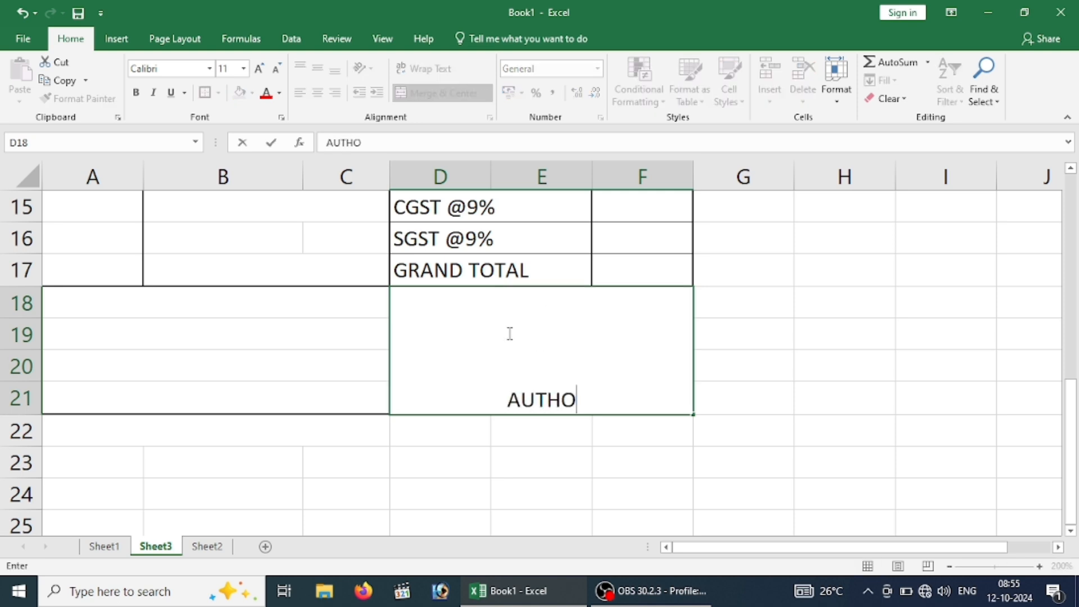
{"action": "type", "text": "RIS"}
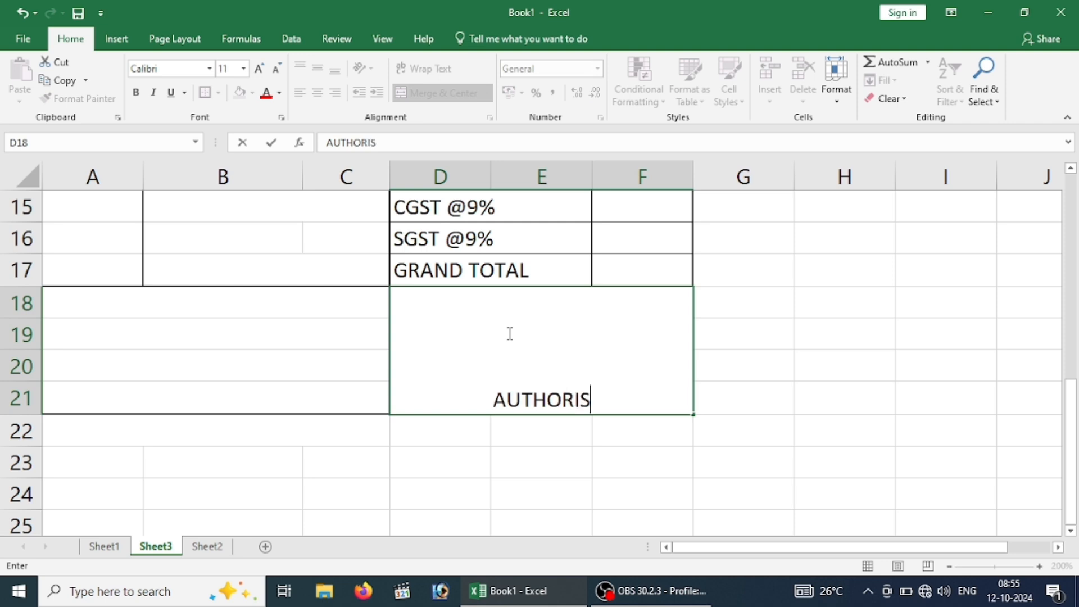
{"action": "type", "text": "ED SI"}
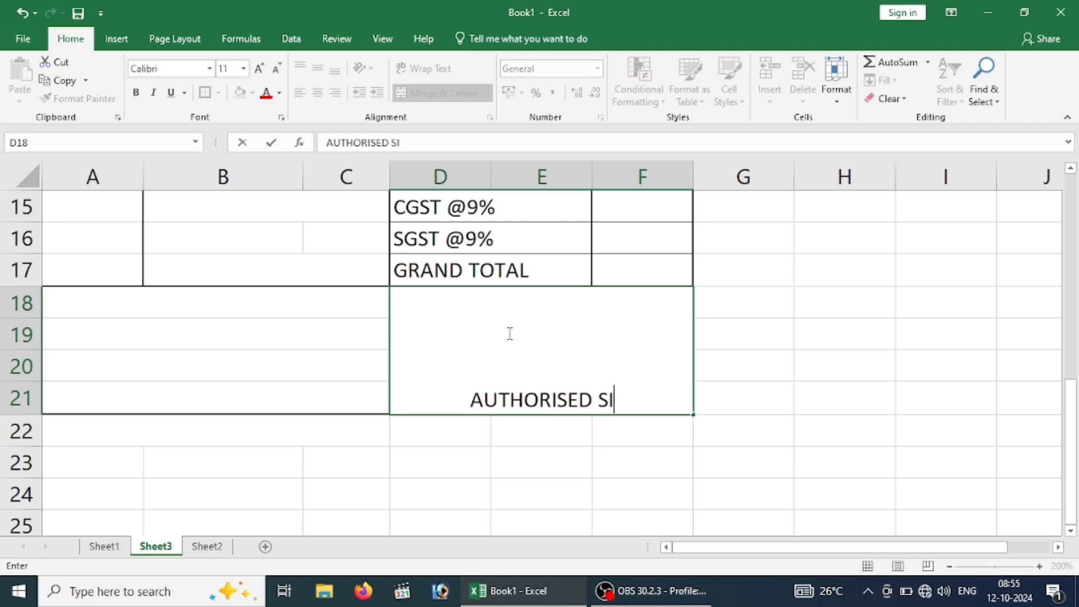
{"action": "type", "text": "GN"}
{"action": "left_click", "coordinate": [883, 282]}
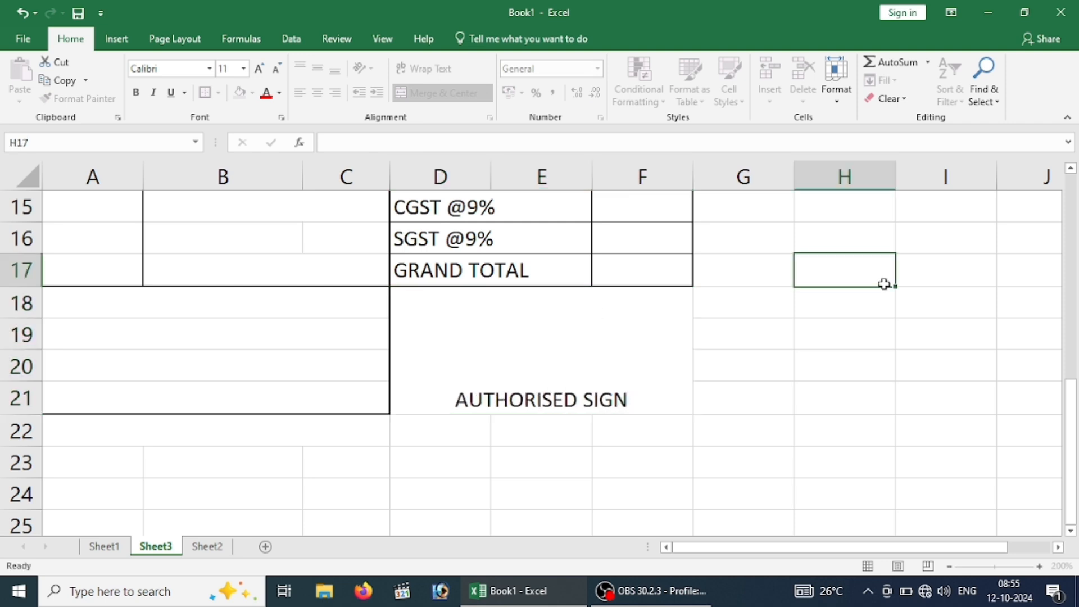
{"action": "left_click", "coordinate": [580, 339]}
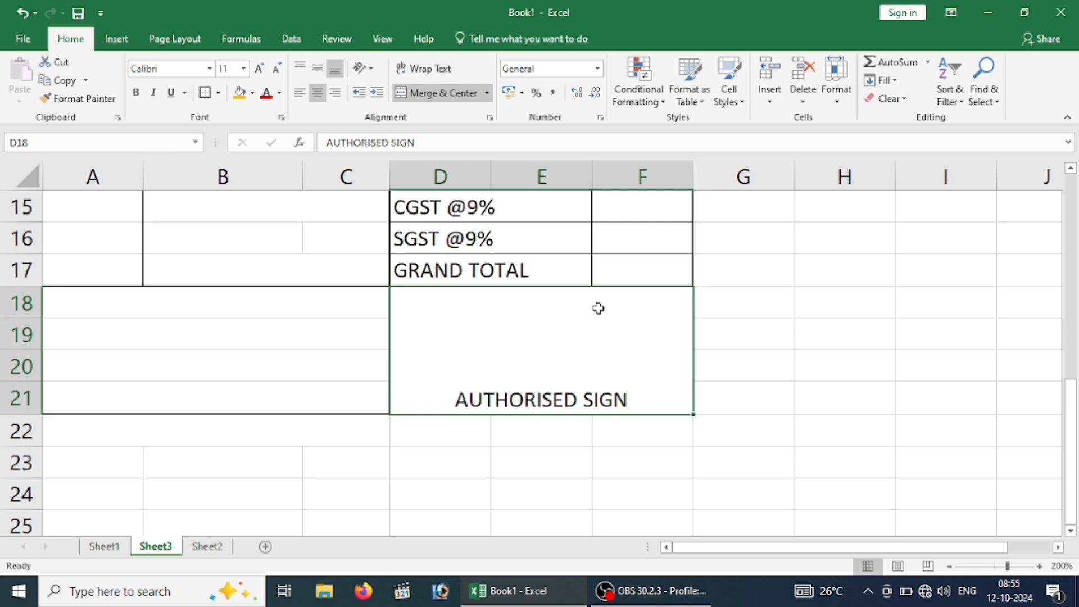
{"action": "left_click", "coordinate": [307, 70]}
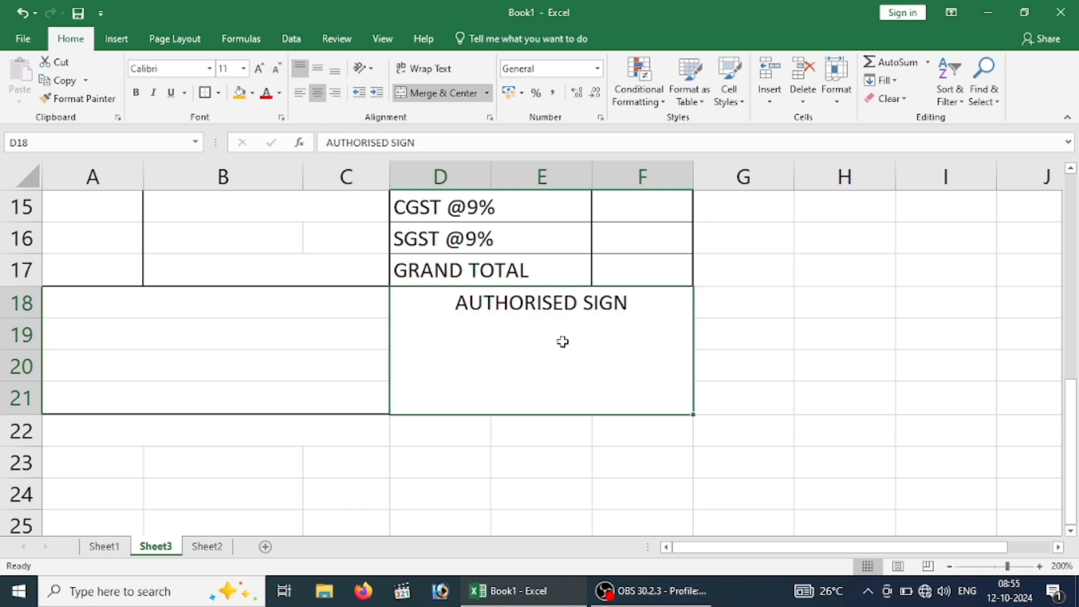
- Enter the heading Term's & Conditions in the merged cell A18:C18
{"action": "left_click", "coordinate": [298, 304]}
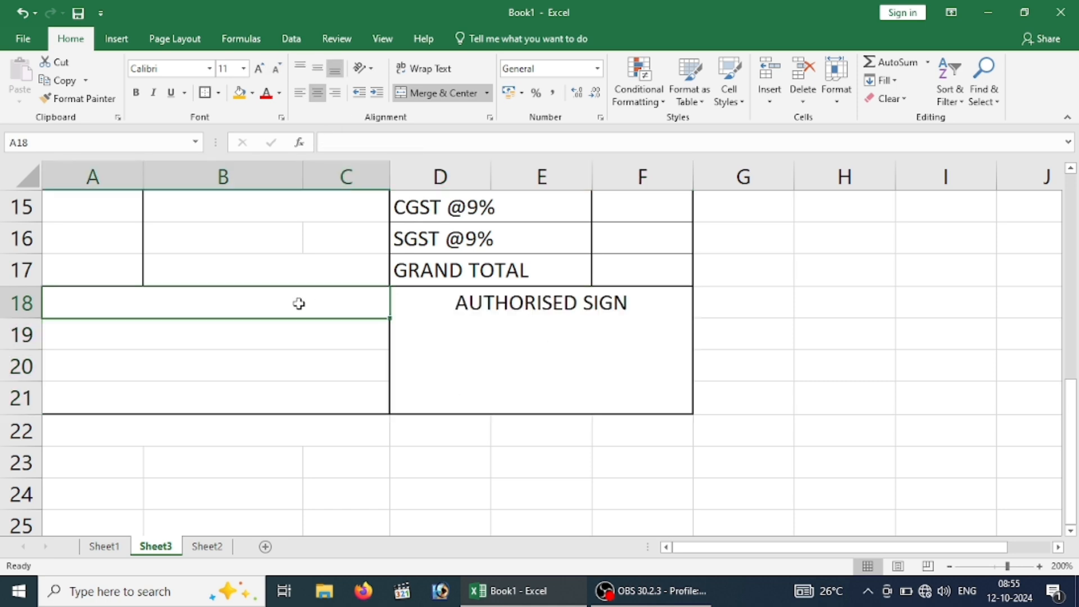
{"action": "type", "text": "TERM"}
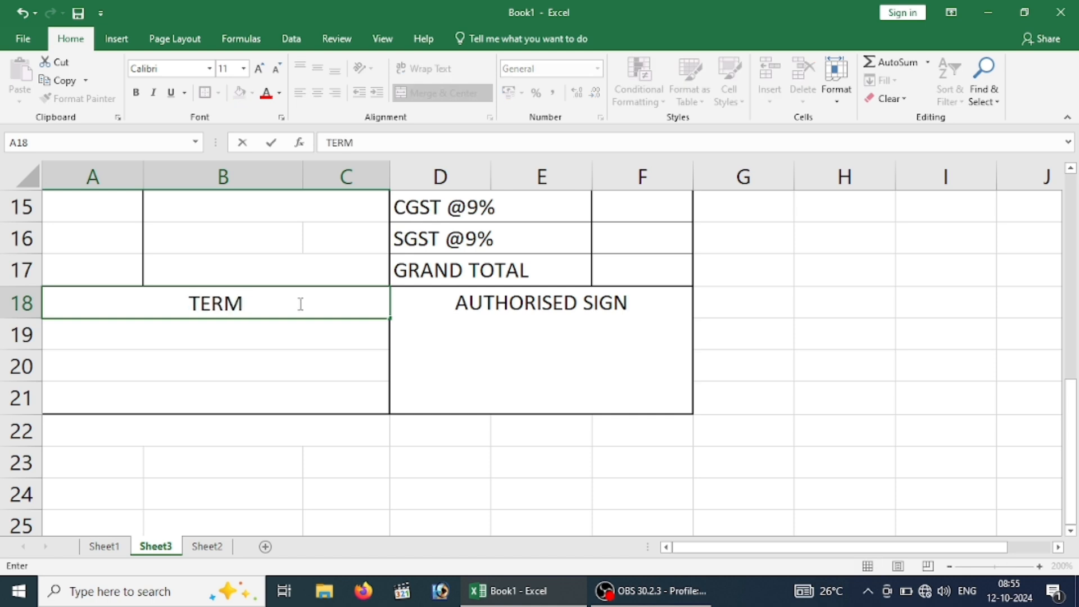
{"action": "key", "text": "BackSpace"}
{"action": "key", "text": "BackSpace"}
{"action": "key", "text": "BackSpace"}
{"action": "key", "text": "BackSpace"}
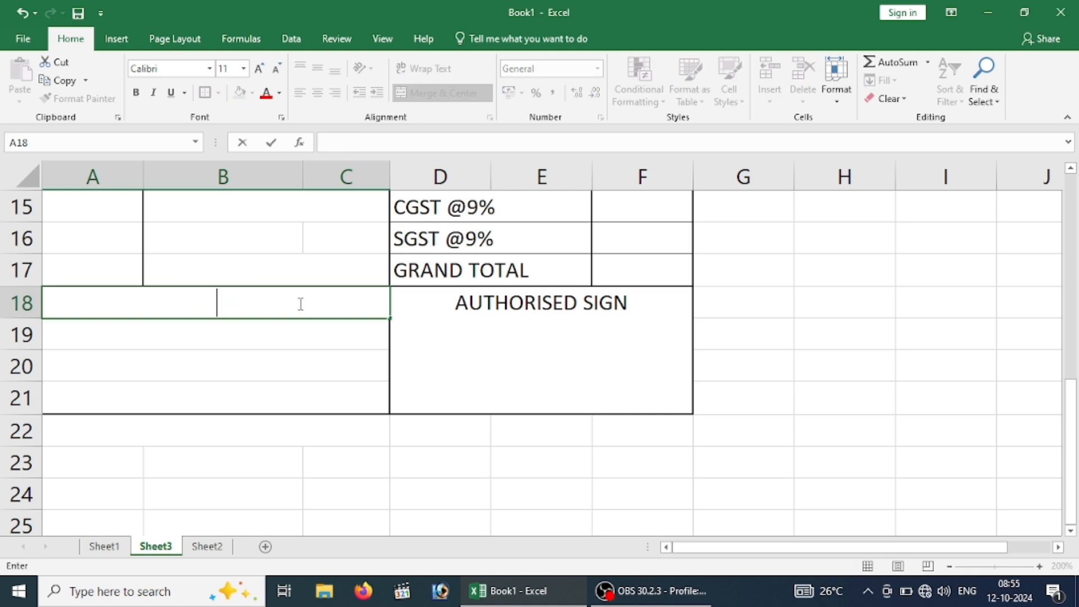
{"action": "type", "text": "Terms"}
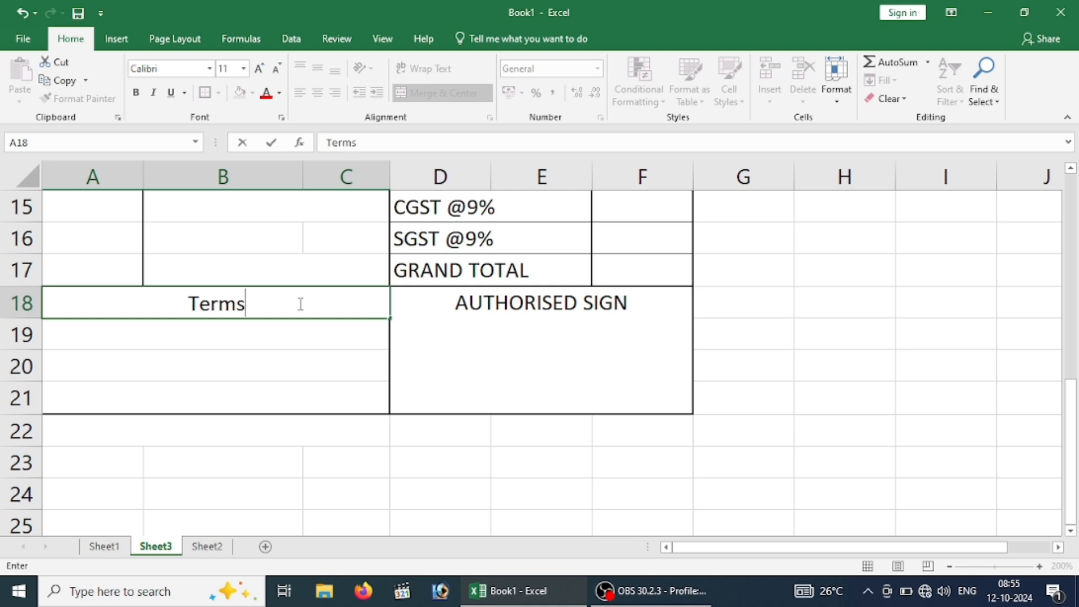
{"action": "key", "text": "BackSpace"}
{"action": "type", "text": "'s a"}
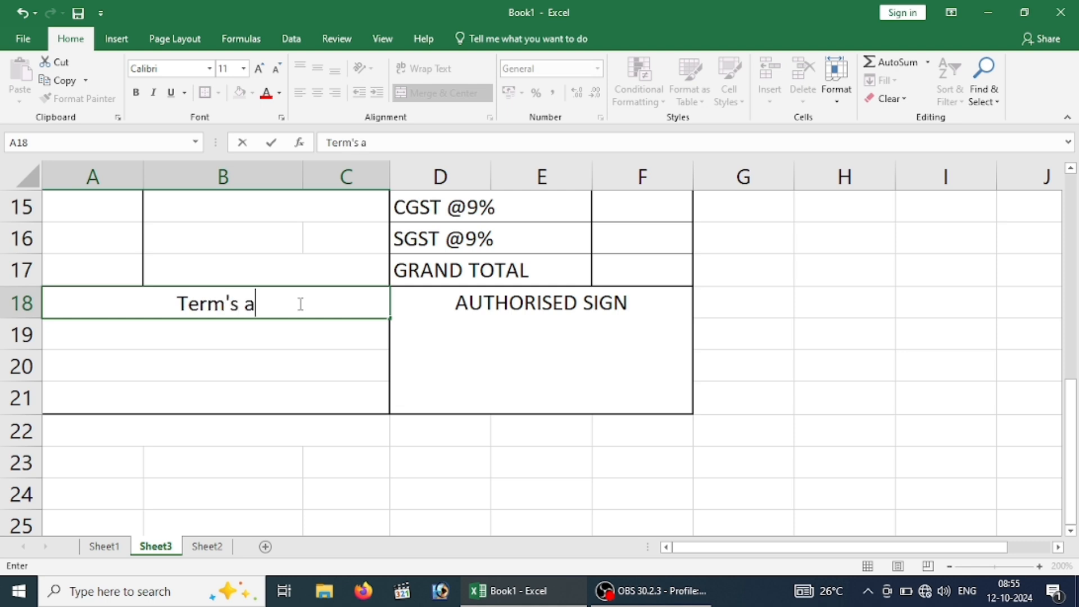
{"action": "key", "text": "BackSpace"}
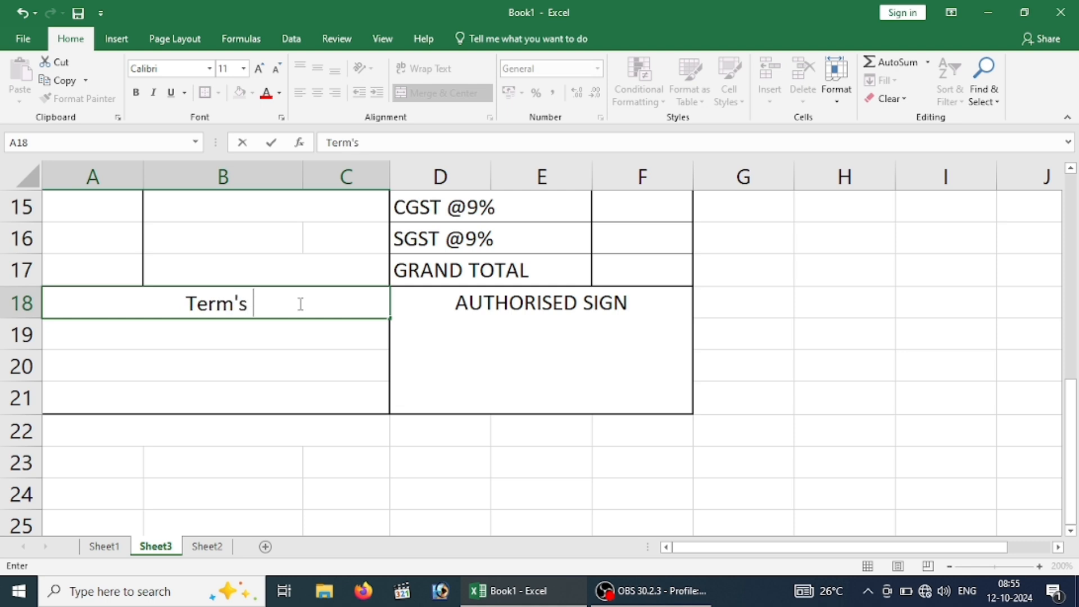
{"action": "type", "text": "& "}
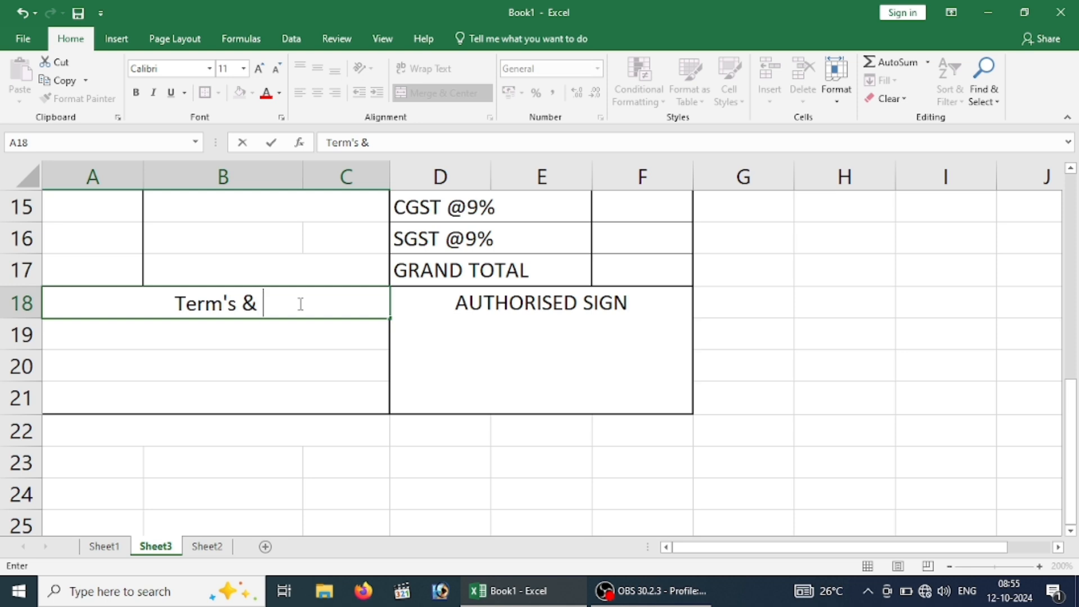
{"action": "type", "text": "Cond"}
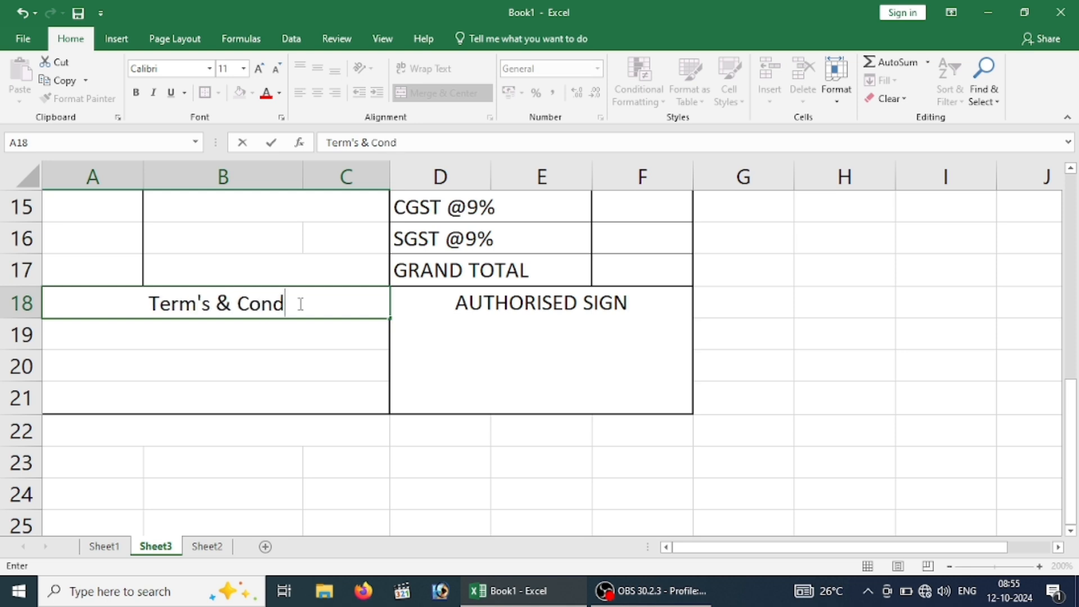
{"action": "key", "text": "BackSpace"}
{"action": "type", "text": "dition"}
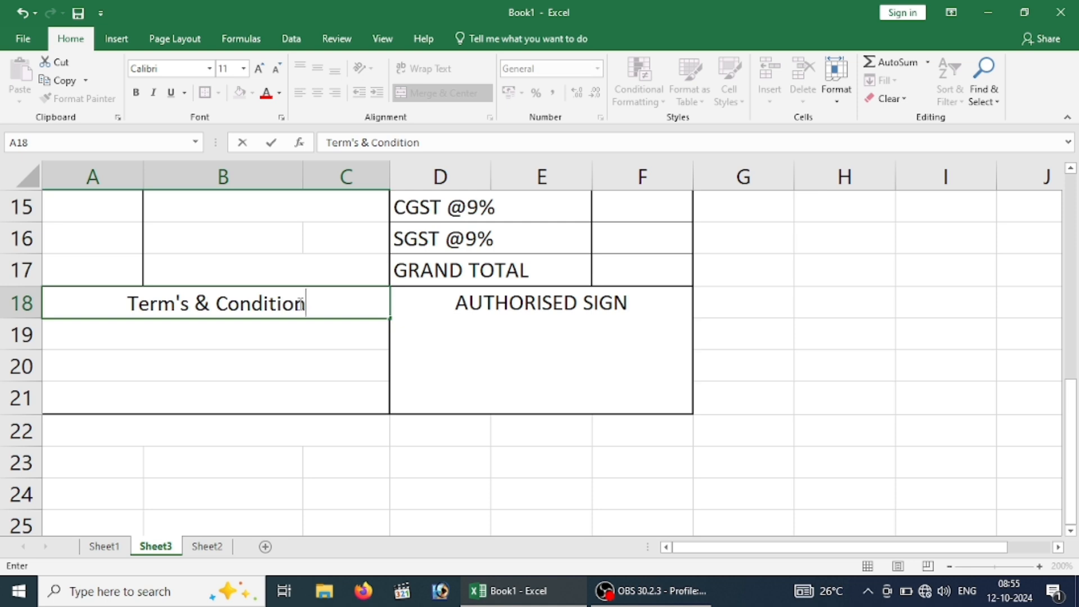
{"action": "type", "text": "s"}
{"action": "left_click", "coordinate": [281, 331]}
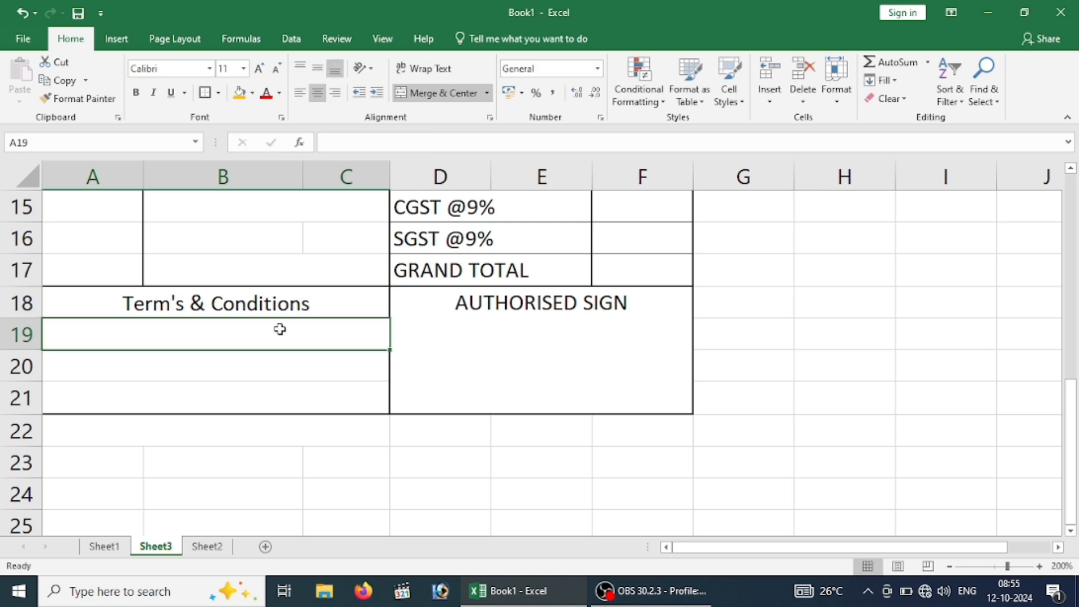
- Open Sheet2 to get the prepared terms and conditions text in A1:A3
{"action": "left_click", "coordinate": [115, 545]}
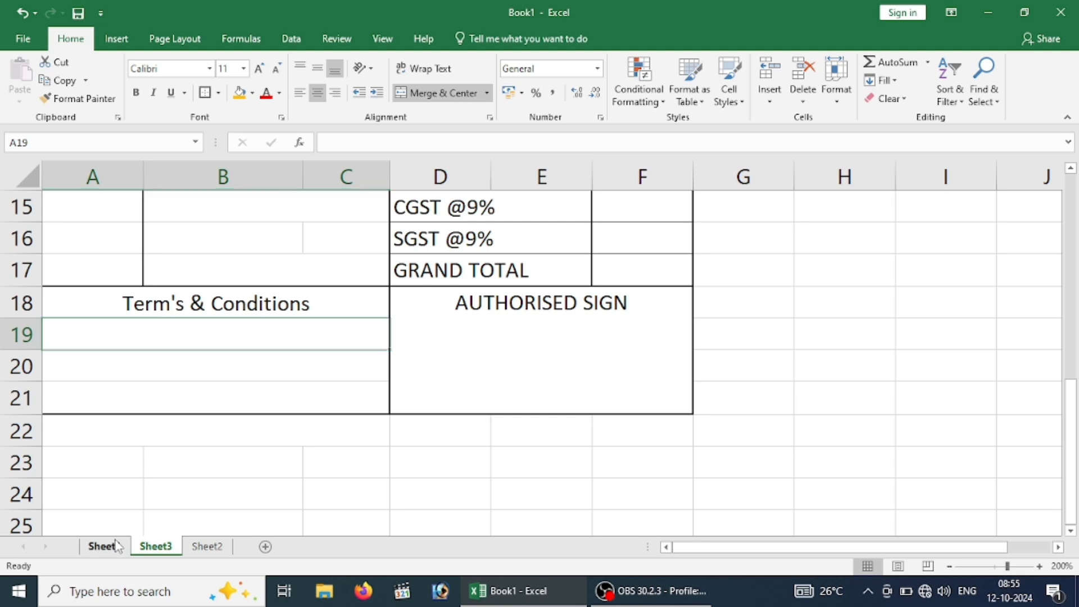
{"action": "left_click", "coordinate": [200, 550]}
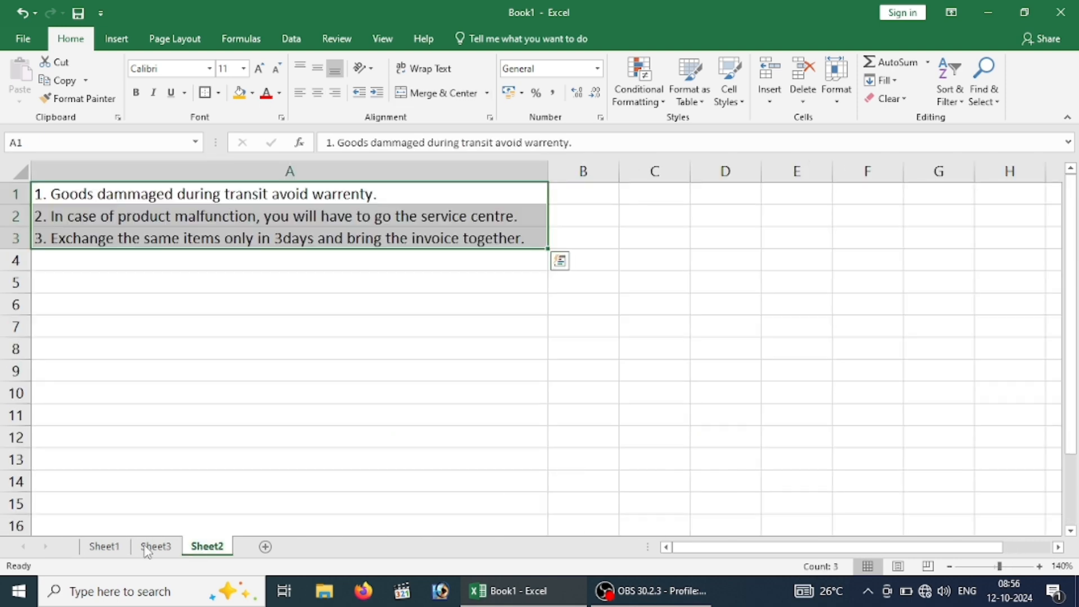
- Try to copy all three warranty terms from A22:A24 of Sheet1 into Sheet3 starting at A19, and undo the paste
{"action": "left_click", "coordinate": [110, 545]}
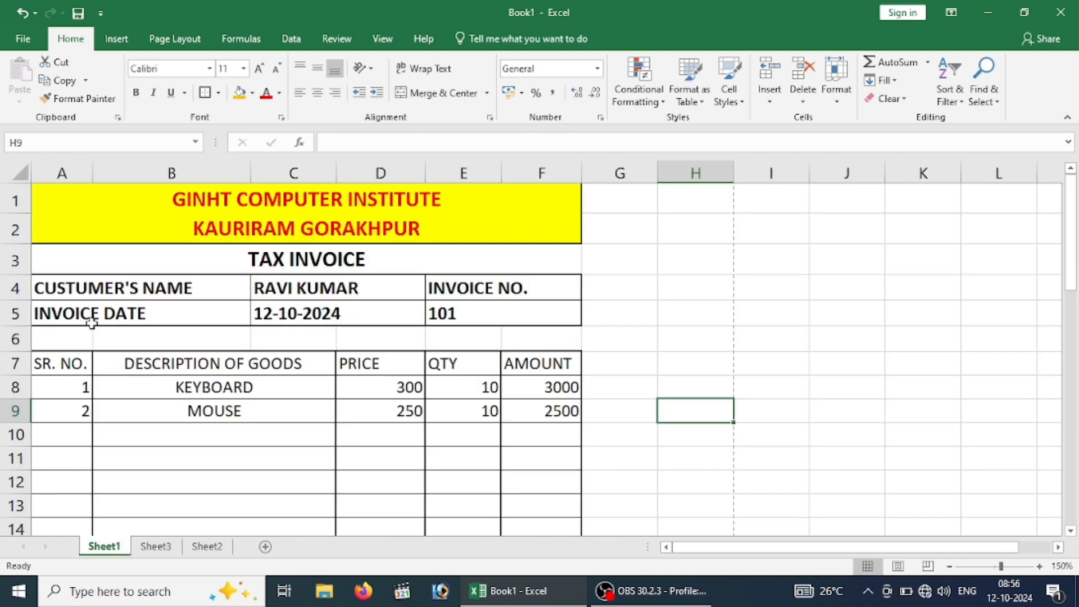
{"action": "left_click", "coordinate": [309, 355]}
{"action": "key", "text": "Down"}
{"action": "key", "text": "Down"}
{"action": "key", "text": "Down"}
{"action": "key", "text": "Down"}
{"action": "key", "text": "Down"}
{"action": "key", "text": "Down"}
{"action": "key", "text": "Down"}
{"action": "key", "text": "Down"}
{"action": "key", "text": "Down"}
{"action": "key", "text": "Down"}
{"action": "key", "text": "Down"}
{"action": "key", "text": "Down"}
{"action": "key", "text": "Down"}
{"action": "key", "text": "Down"}
{"action": "key", "text": "Down"}
{"action": "key", "text": "Down"}
{"action": "key", "text": "Down"}
{"action": "key", "text": "Down"}
{"action": "key", "text": "Down"}
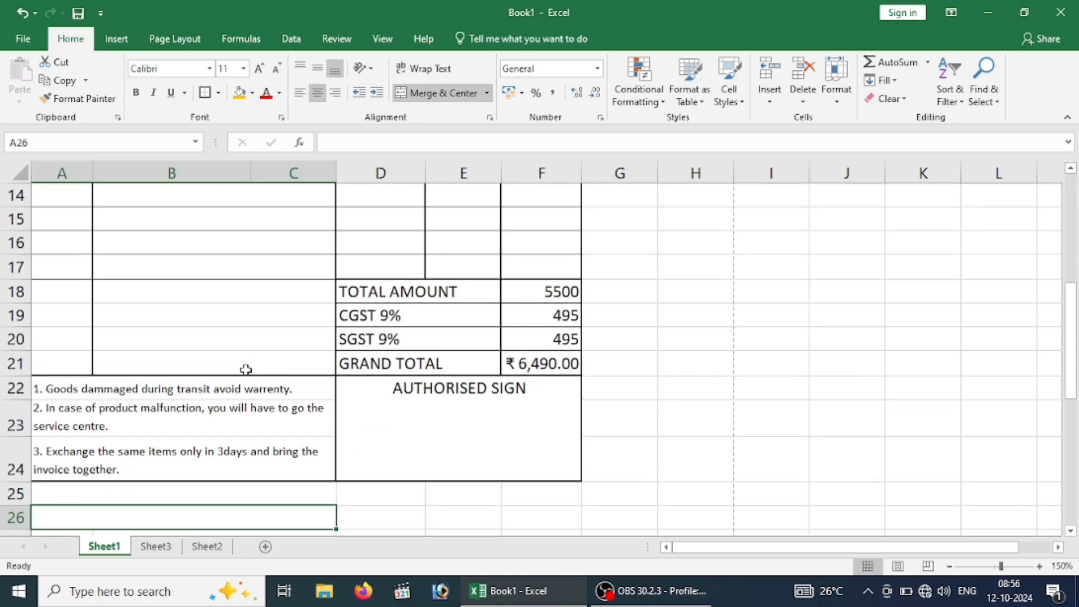
{"action": "left_click_drag", "start_coordinate": [215, 389], "coordinate": [202, 446]}
{"action": "key", "text": "ctrl+c"}
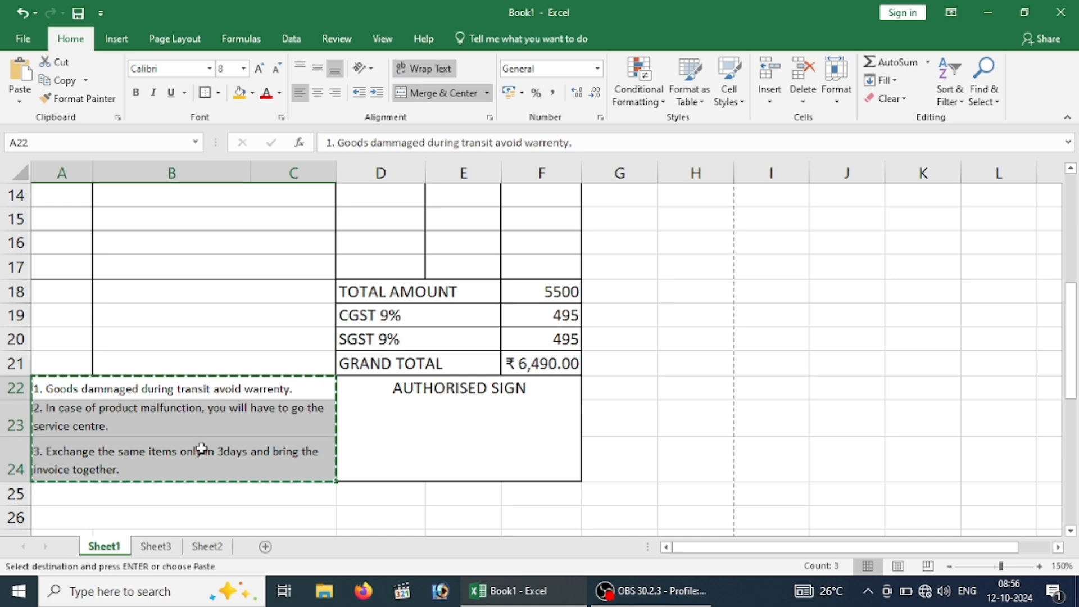
{"action": "left_click", "coordinate": [204, 546]}
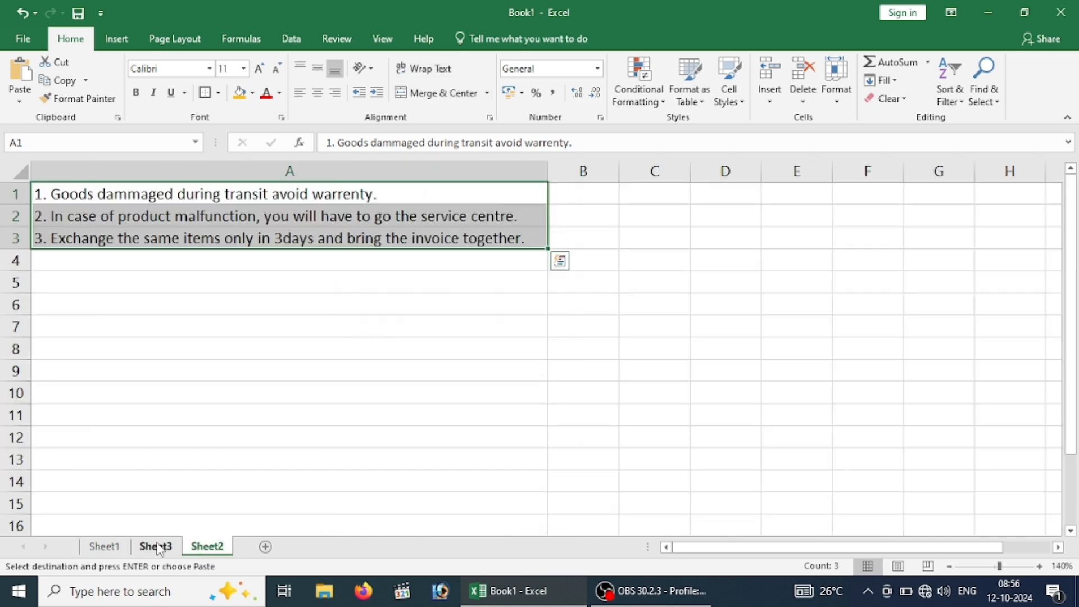
{"action": "left_click", "coordinate": [156, 546]}
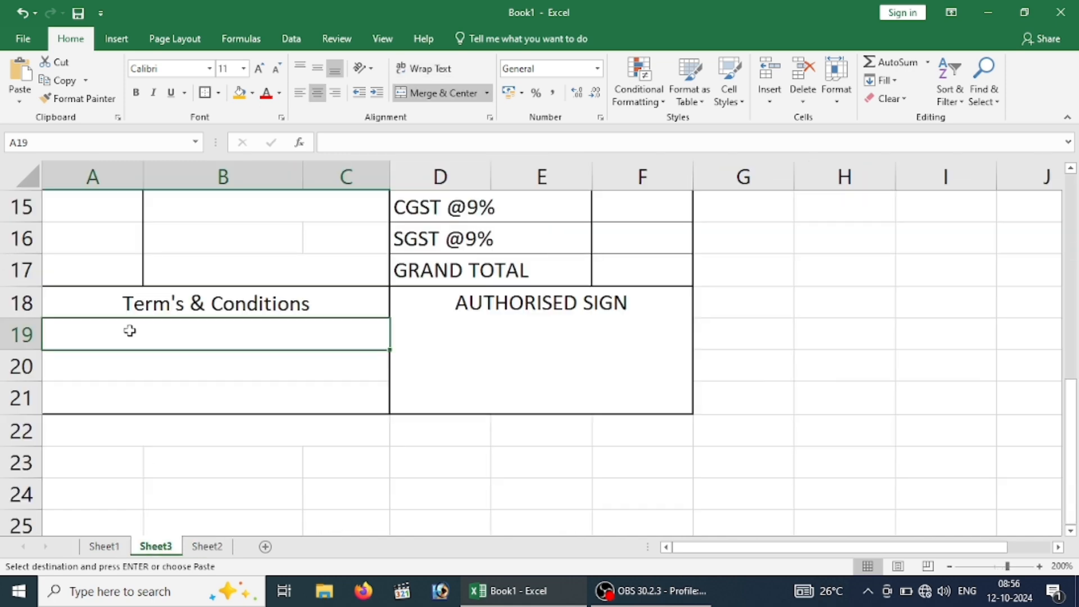
{"action": "key", "text": "ctrl+v"}
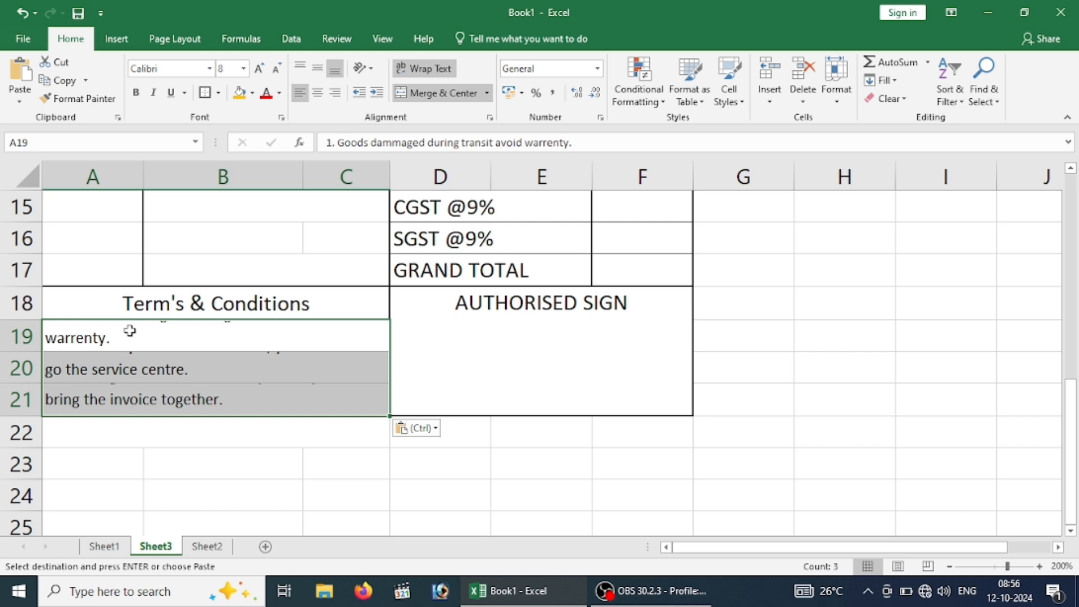
{"action": "key", "text": "ctrl+z"}
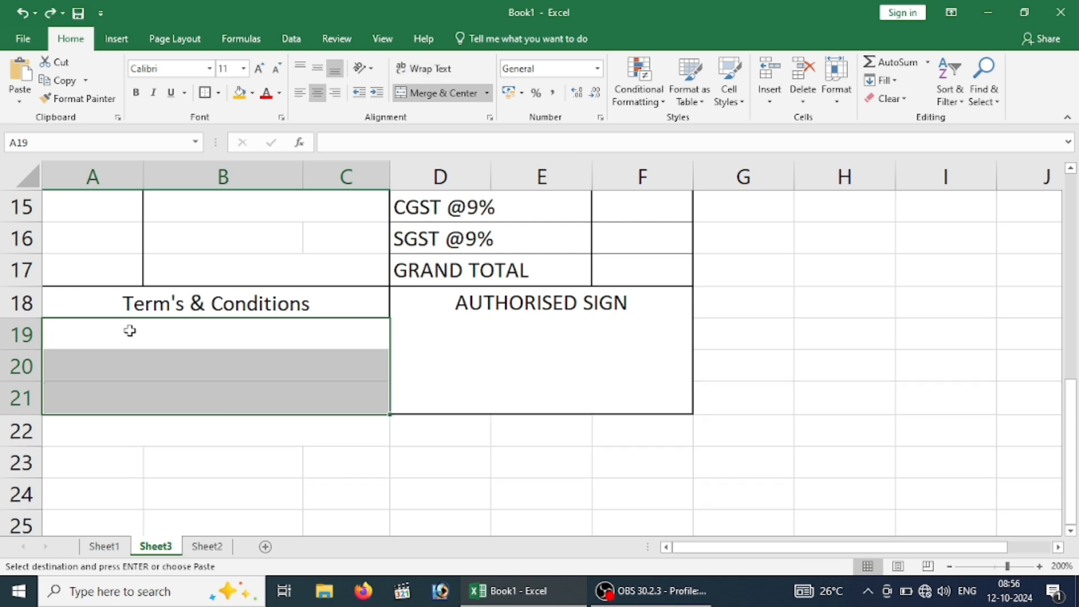
- Copy the first term from A22 of Sheet1 into A19 of Sheet3 and turn off its text wrapping
{"action": "left_click", "coordinate": [107, 546]}
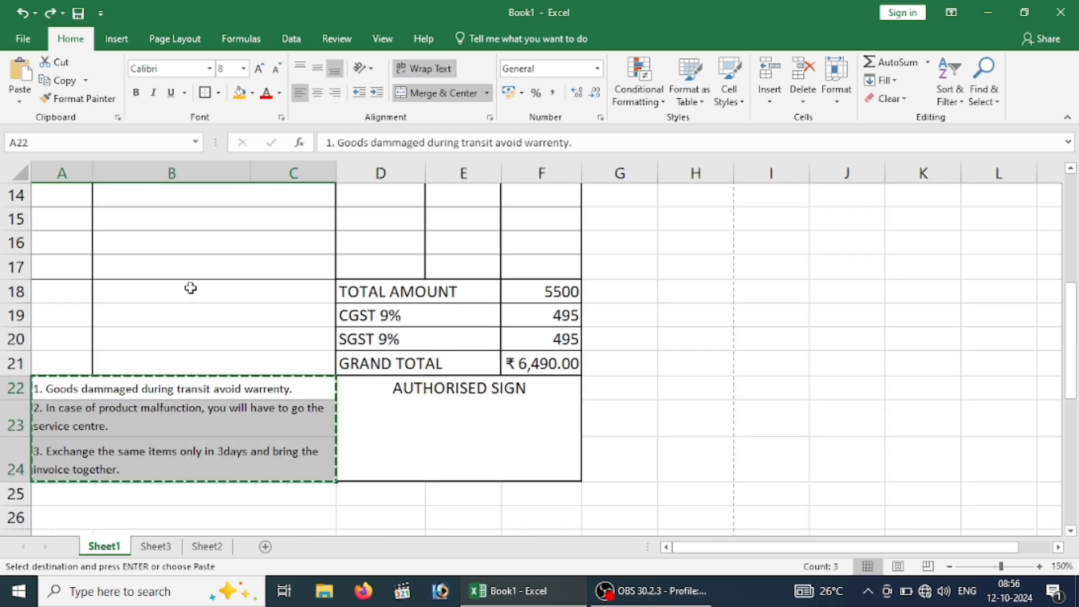
{"action": "left_click", "coordinate": [122, 392]}
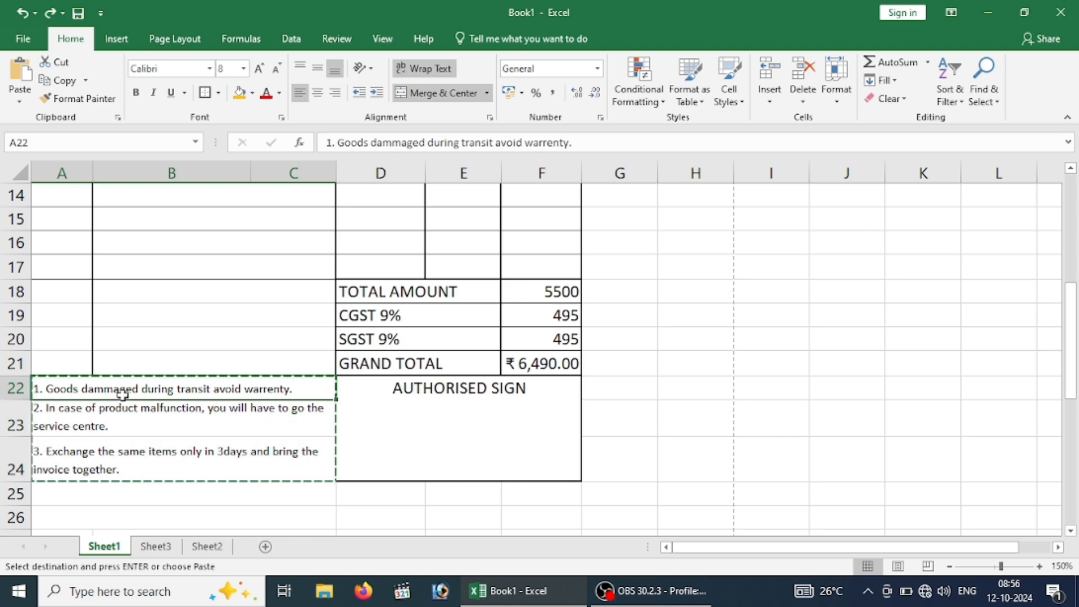
{"action": "left_click", "coordinate": [156, 547]}
{"action": "left_click", "coordinate": [127, 339]}
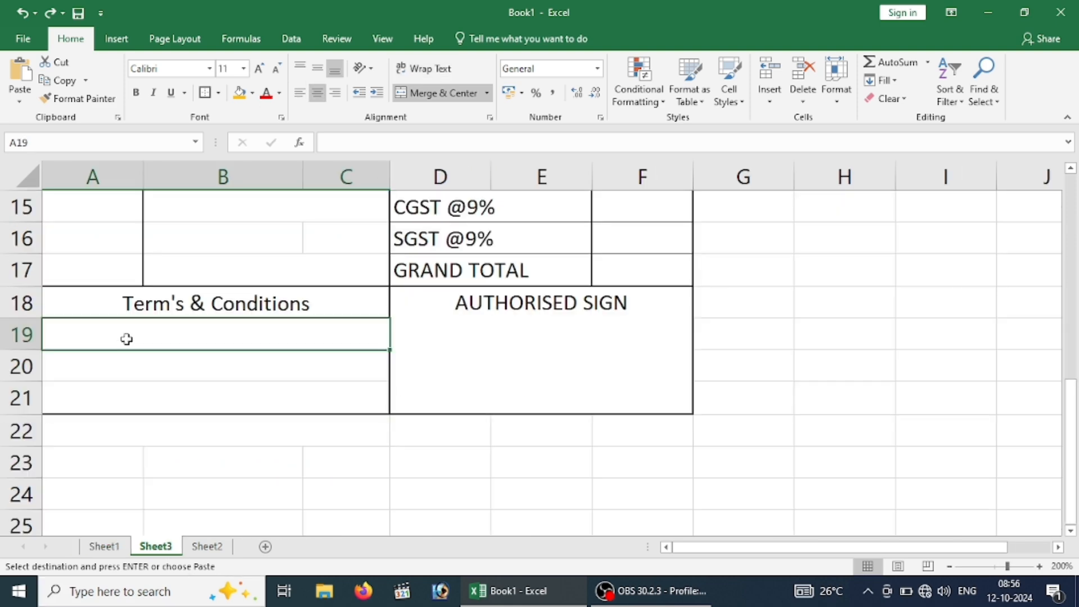
{"action": "key", "text": "ctrl+v"}
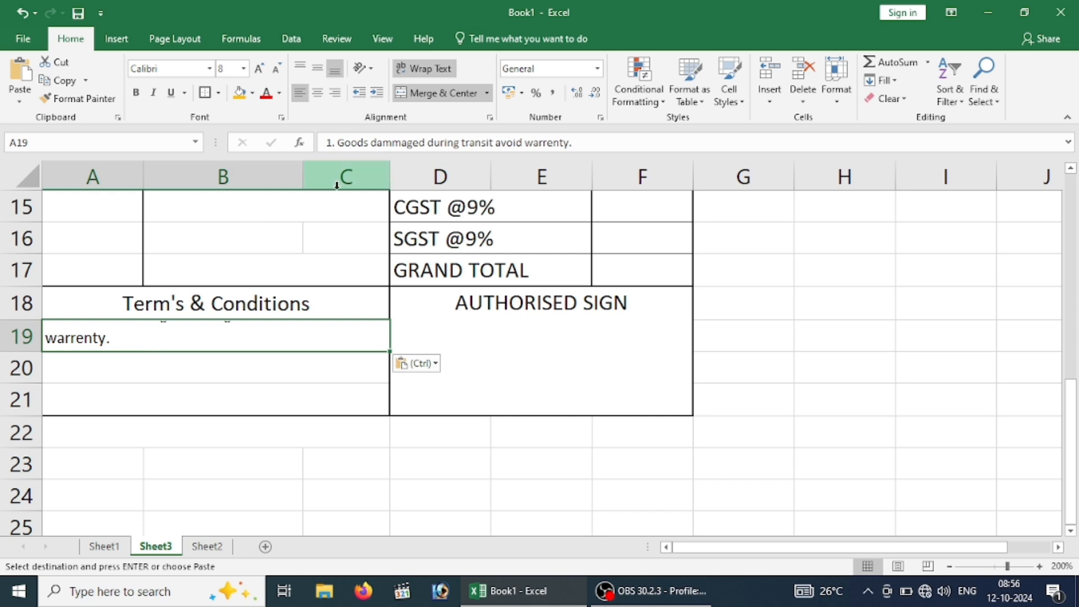
{"action": "left_click", "coordinate": [431, 69]}
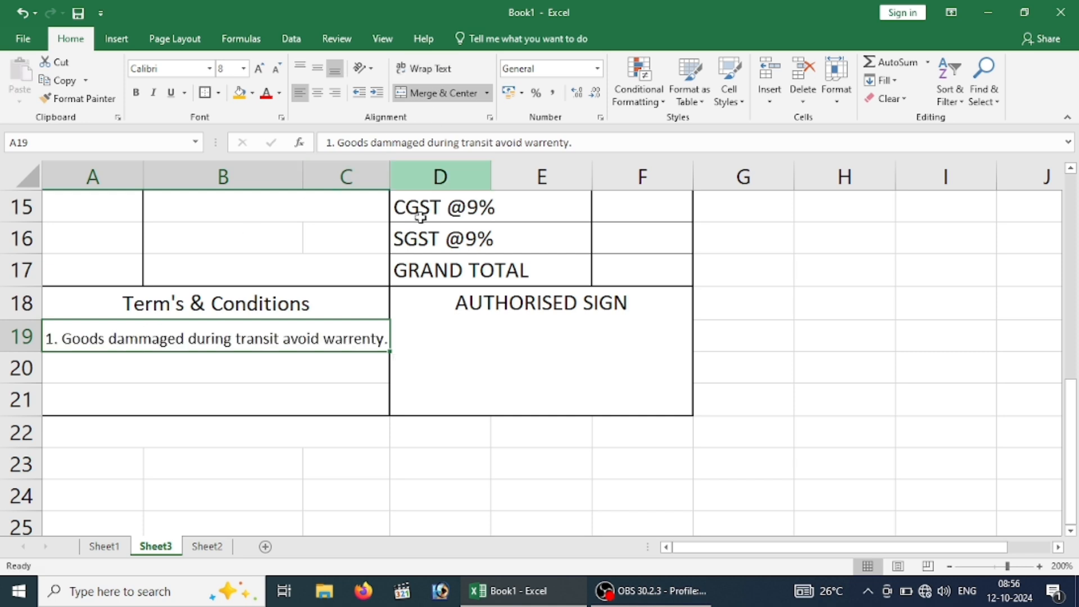
- Copy the second term from A23 of Sheet1 into A20 of Sheet3 and heighten row 20 to fit two wrapped lines
{"action": "left_click", "coordinate": [212, 383]}
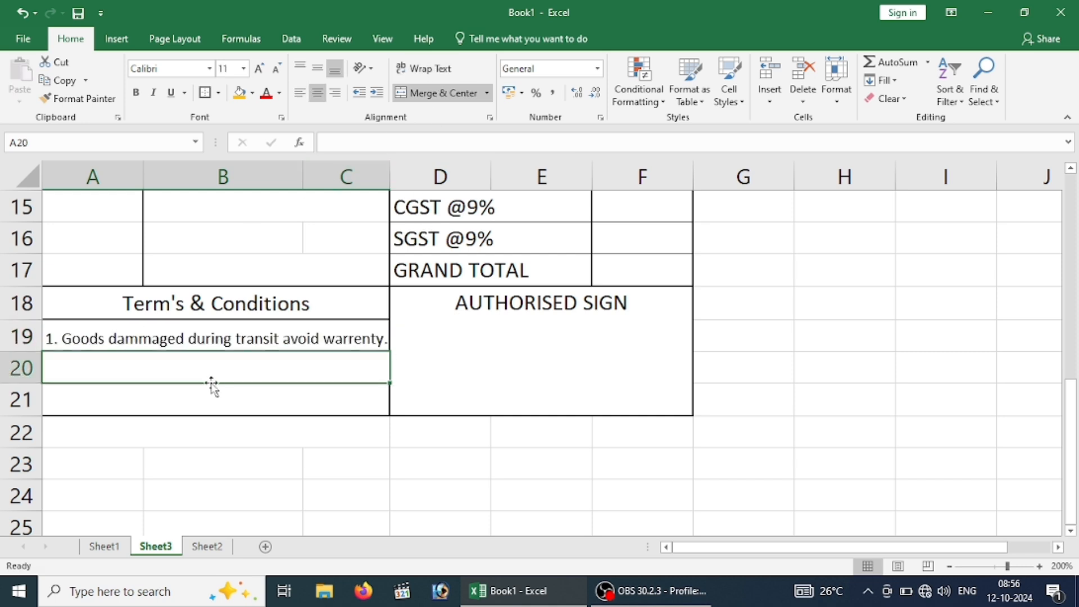
{"action": "left_click", "coordinate": [104, 547]}
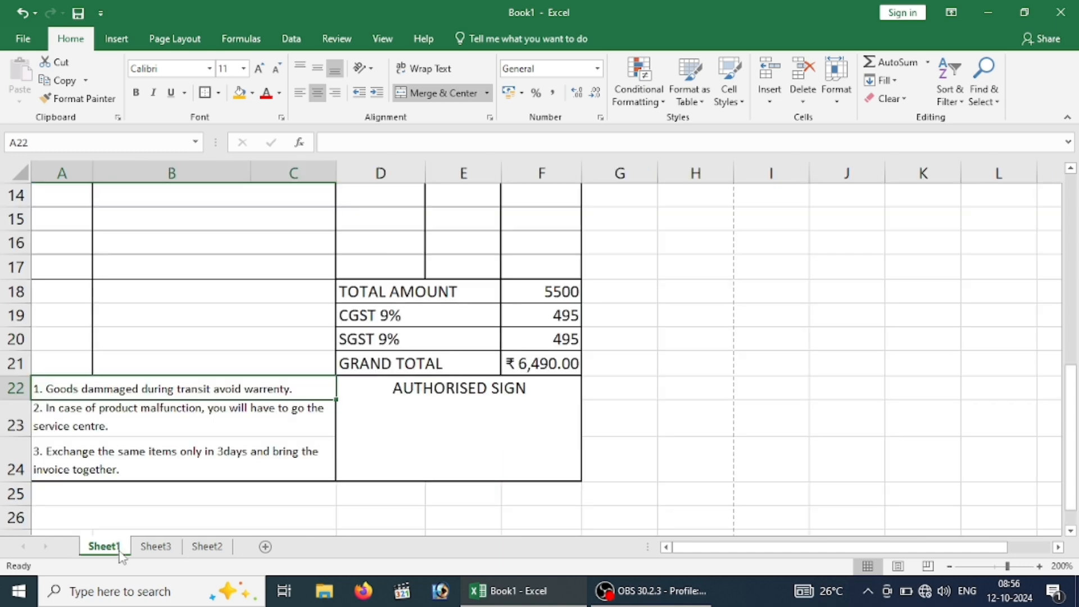
{"action": "left_click", "coordinate": [132, 418]}
{"action": "key", "text": "ctrl+c"}
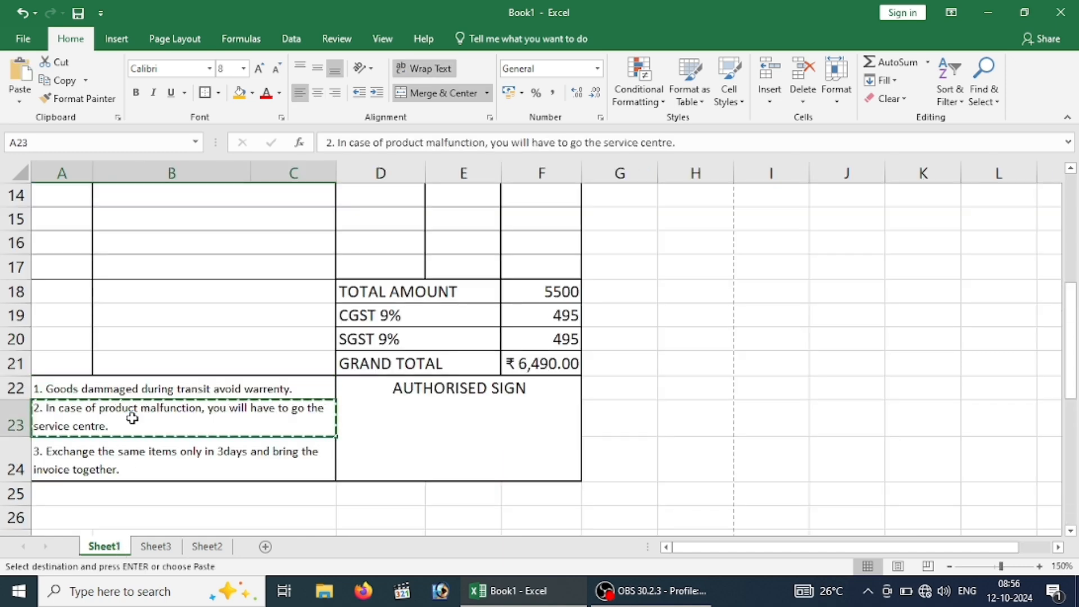
{"action": "left_click", "coordinate": [156, 547]}
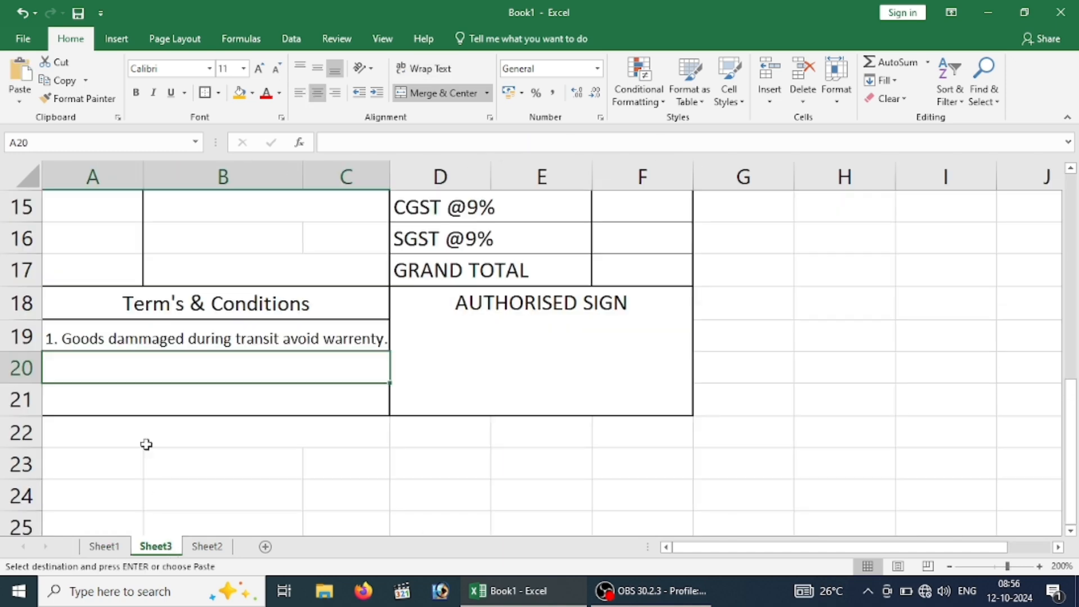
{"action": "key", "text": "ctrl+v"}
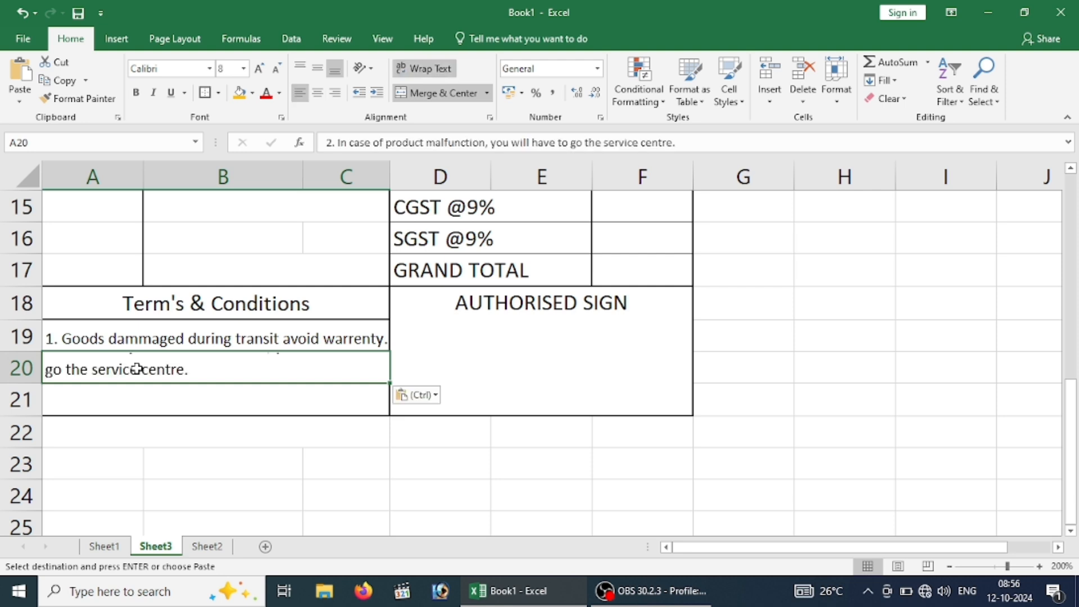
{"action": "left_click", "coordinate": [411, 68]}
{"action": "left_click", "coordinate": [416, 69]}
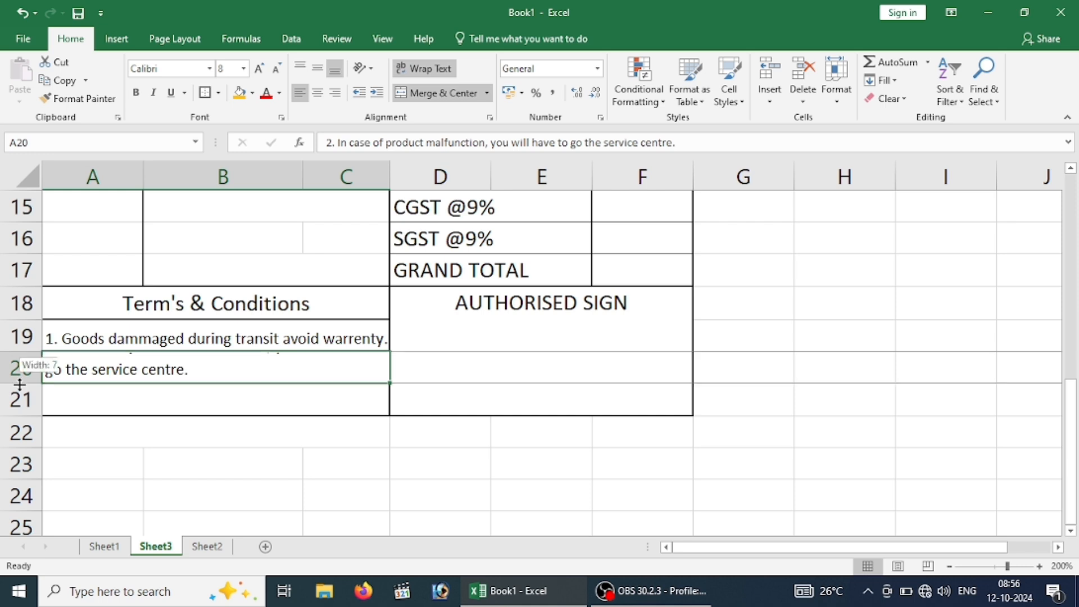
{"action": "left_click_drag", "start_coordinate": [20, 383], "coordinate": [20, 406]}
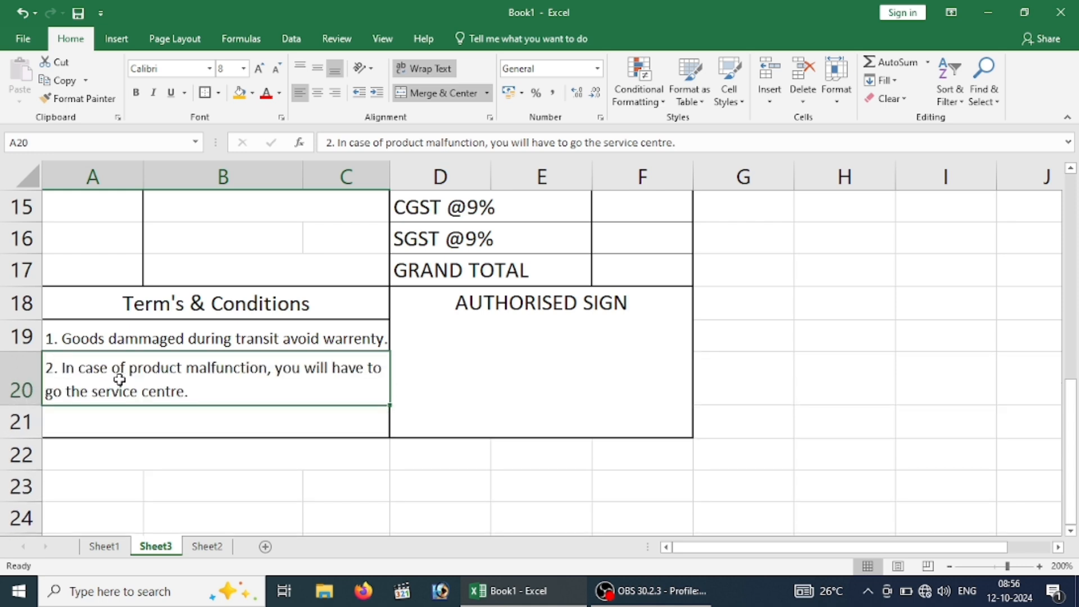
- Toggle text wrapping off and on for A20, and shrink row 20 and enlarge it again to fit both lines
{"action": "left_click", "coordinate": [399, 67]}
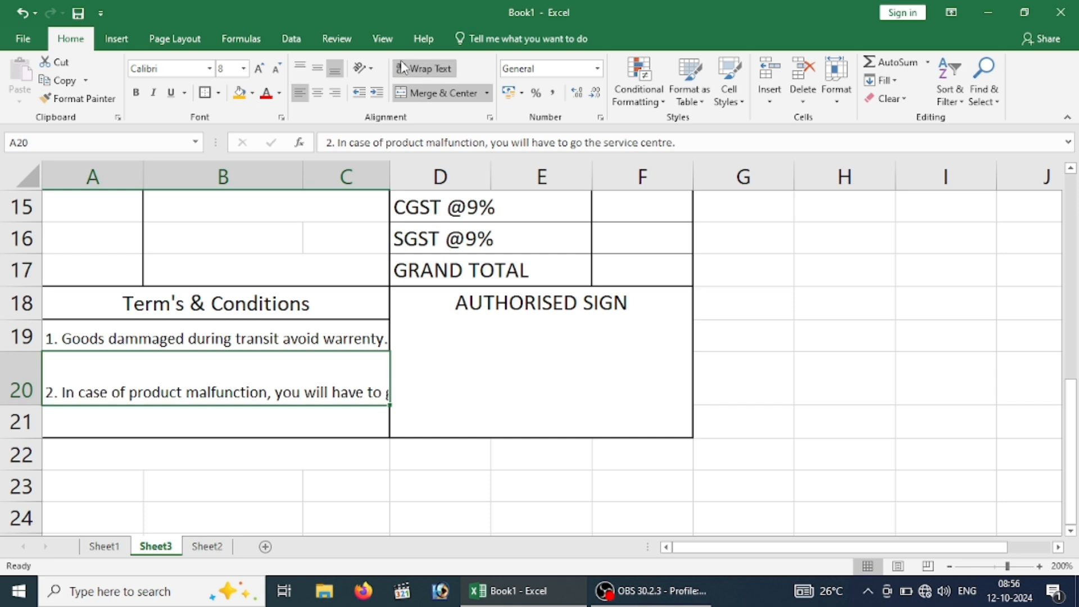
{"action": "left_click", "coordinate": [459, 375]}
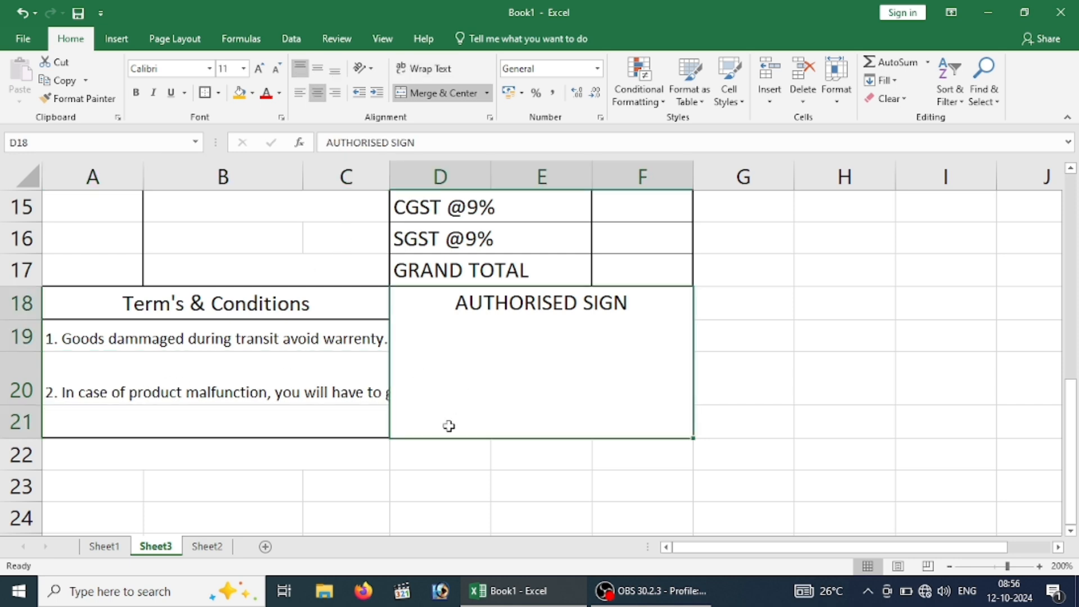
{"action": "left_click", "coordinate": [441, 461]}
{"action": "left_click", "coordinate": [471, 323]}
{"action": "left_click", "coordinate": [206, 366]}
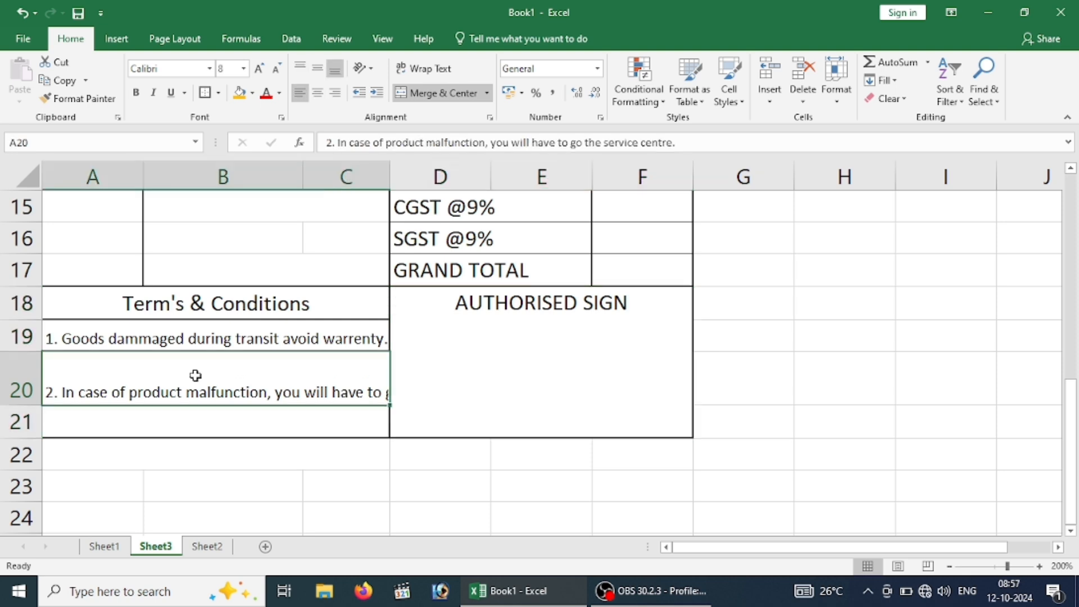
{"action": "left_click", "coordinate": [436, 74]}
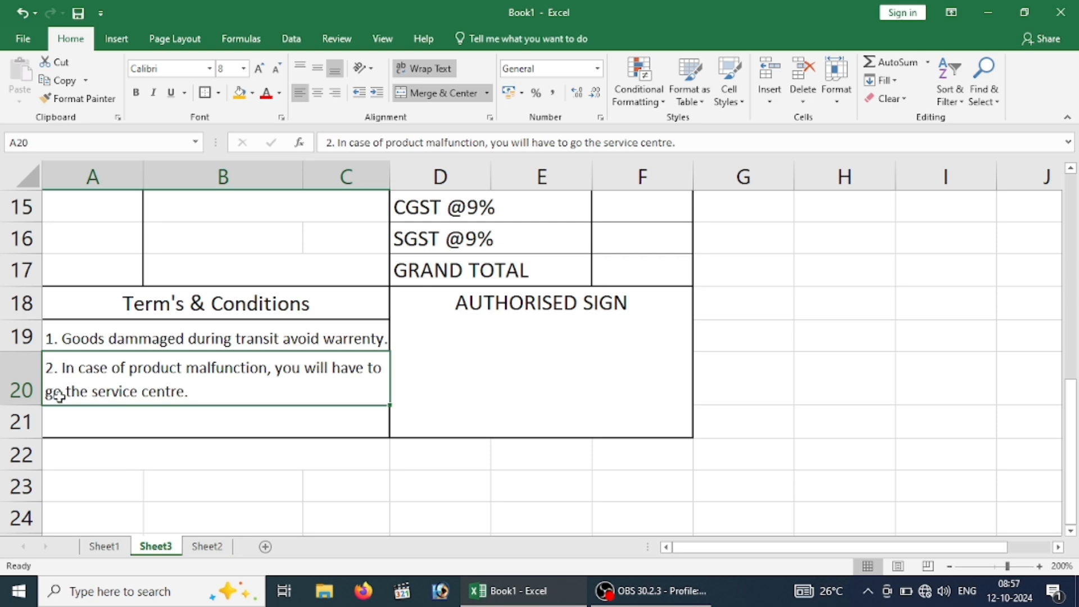
{"action": "left_click_drag", "start_coordinate": [28, 405], "coordinate": [28, 385]}
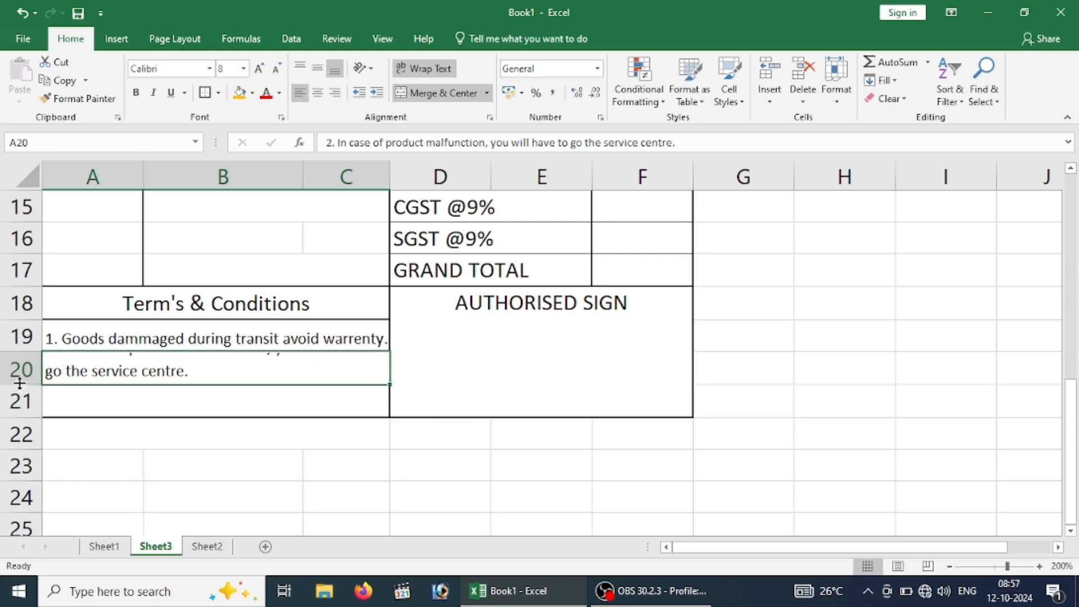
{"action": "left_click_drag", "start_coordinate": [19, 384], "coordinate": [27, 403]}
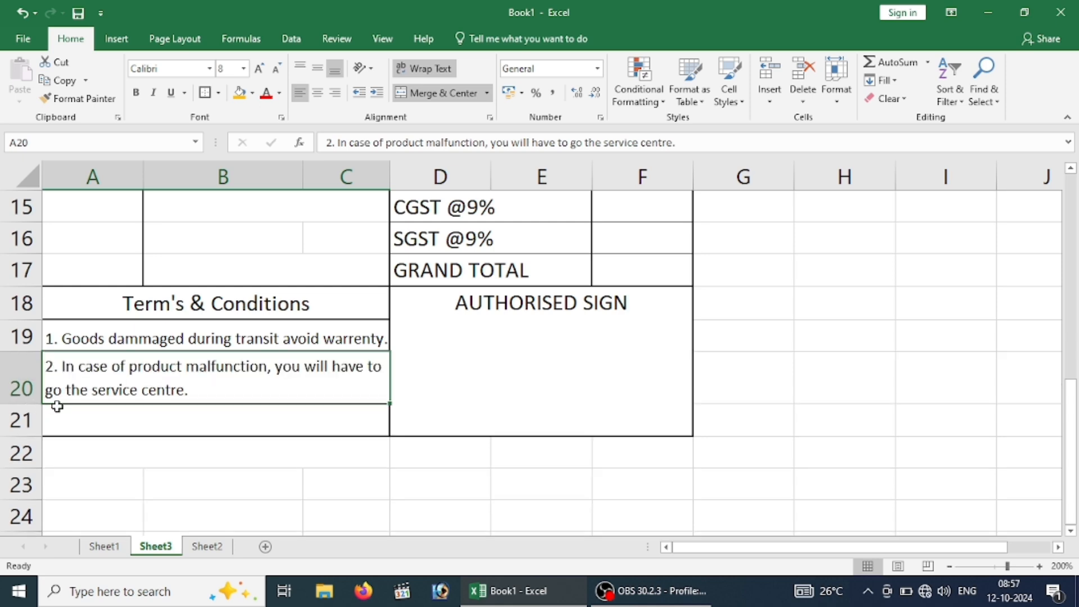
- Copy the third term from A24 of Sheet1 and paste it as the name of Sheet3
{"action": "left_click", "coordinate": [115, 547]}
{"action": "left_click", "coordinate": [122, 459]}
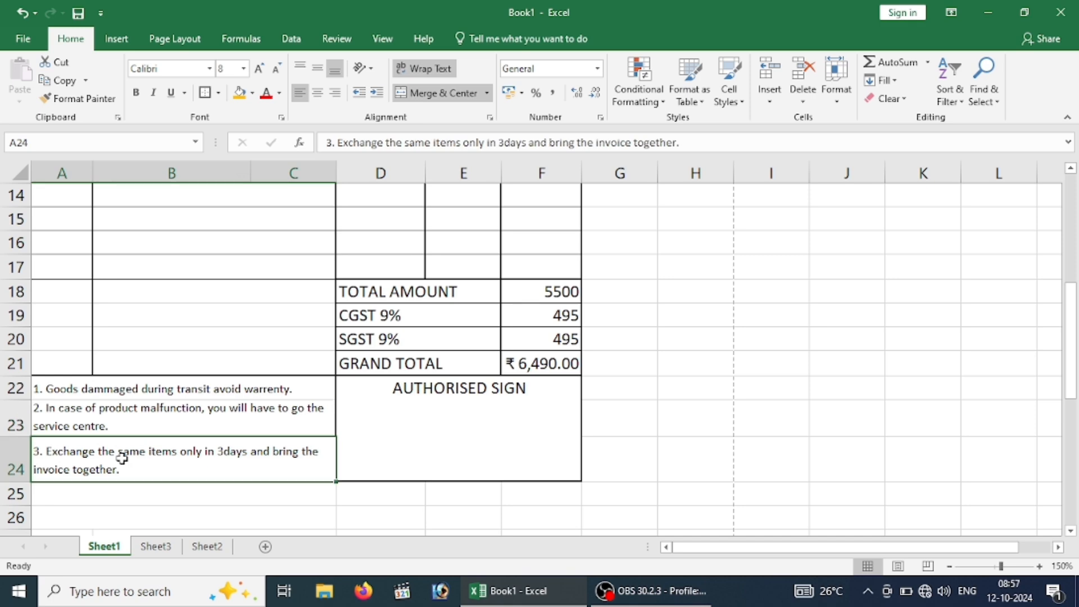
{"action": "key", "text": "ctrl+c"}
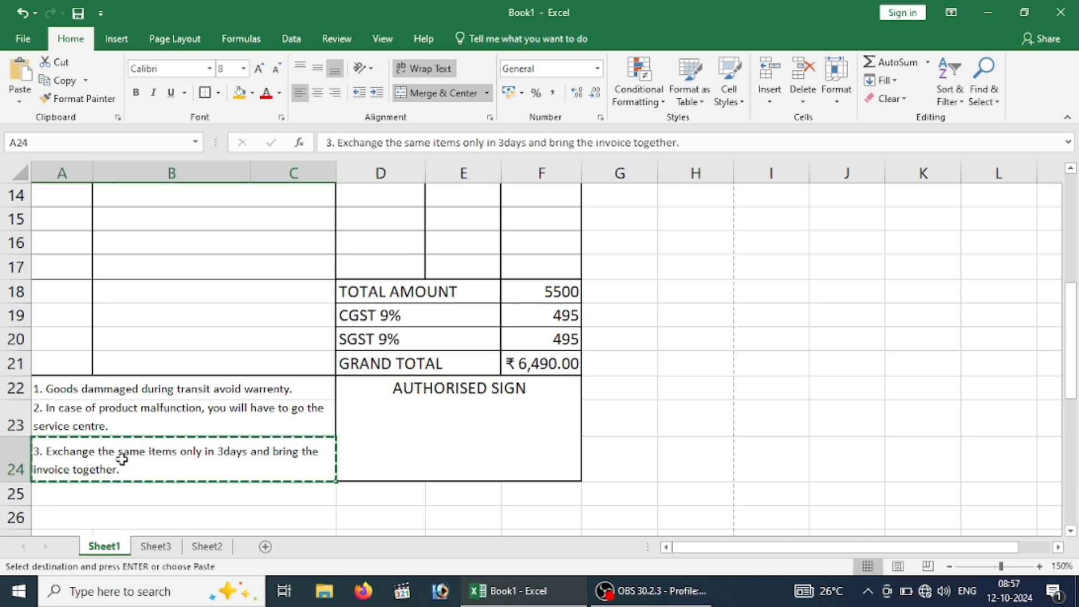
{"action": "left_click", "coordinate": [155, 548]}
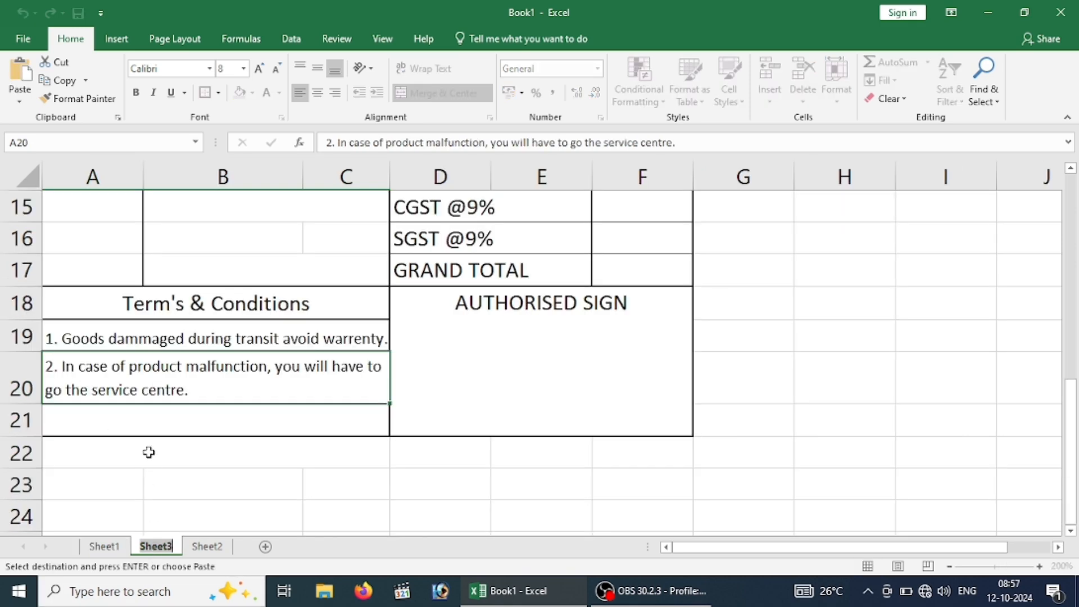
{"action": "key", "text": "ctrl+v"}
{"action": "left_click", "coordinate": [145, 424]}
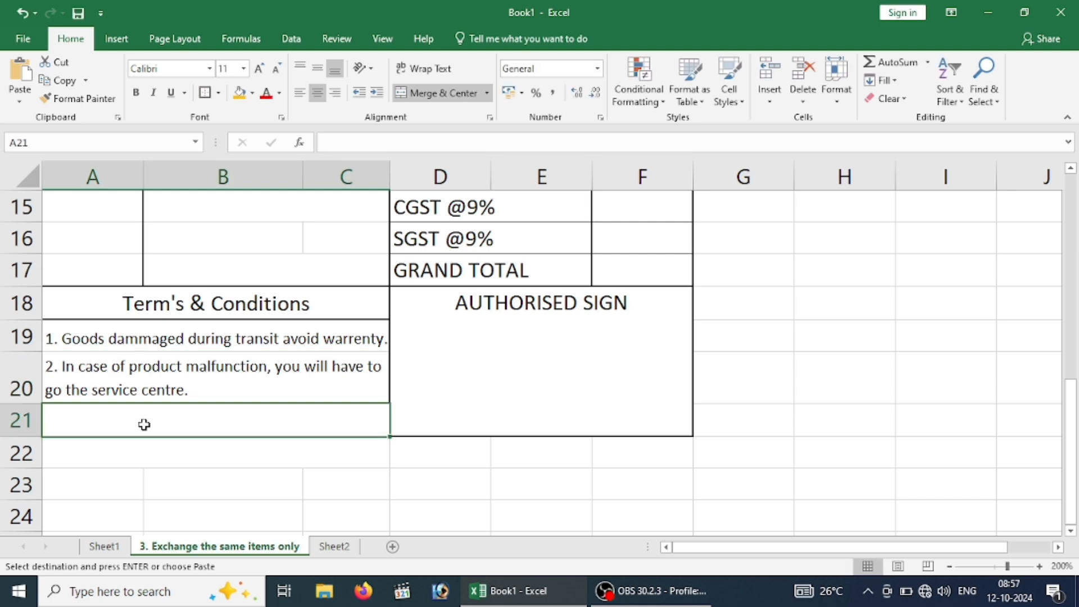
- Undo the latest row height and wrapping changes on row 20, and turn text wrapping back on for A20
{"action": "key", "text": "ctrl+c"}
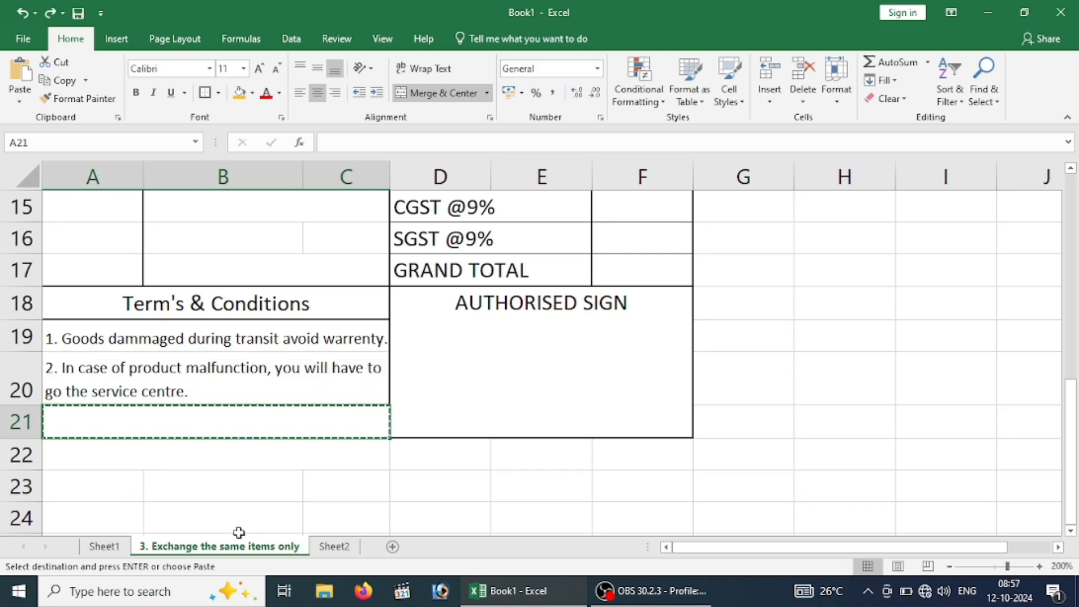
{"action": "key", "text": "Up"}
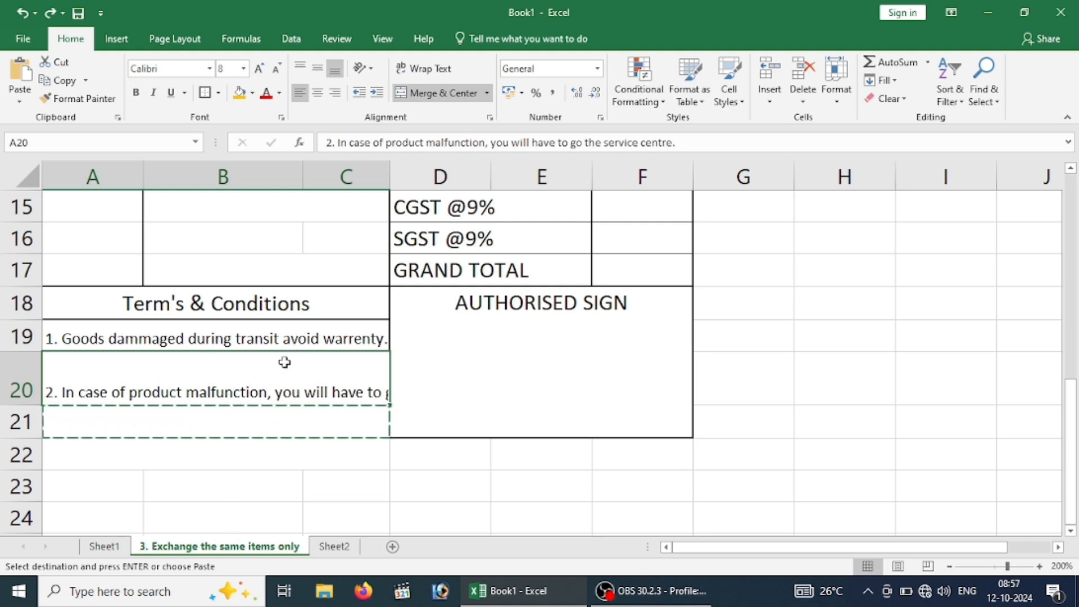
{"action": "left_click", "coordinate": [427, 68]}
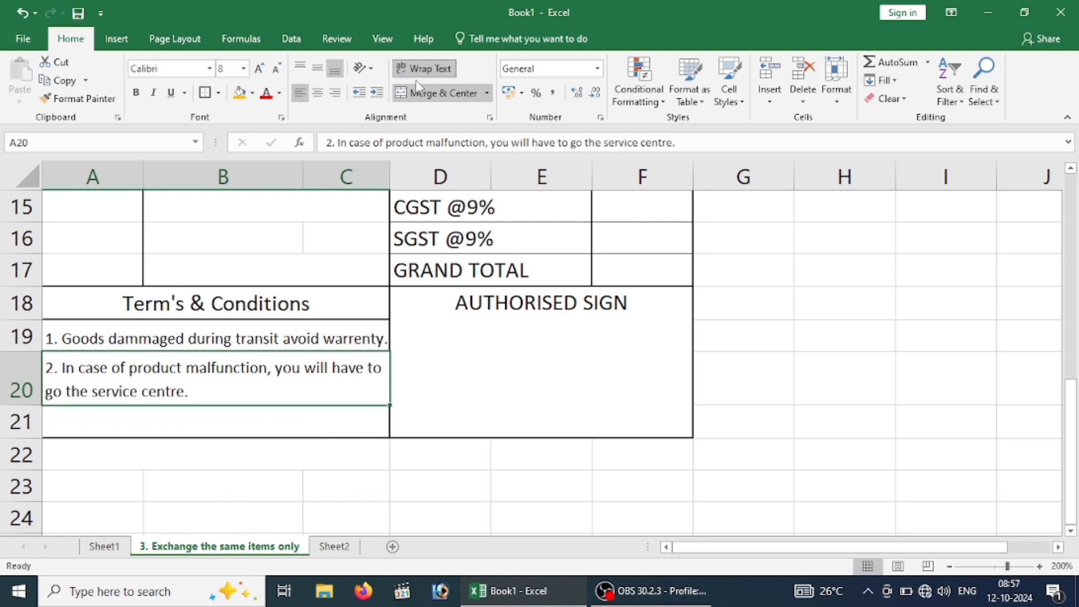
- Copy the third term from A24 of Sheet1 into A21 of the template sheet and heighten row 21 to fit two wrapped lines
{"action": "left_click", "coordinate": [125, 427]}
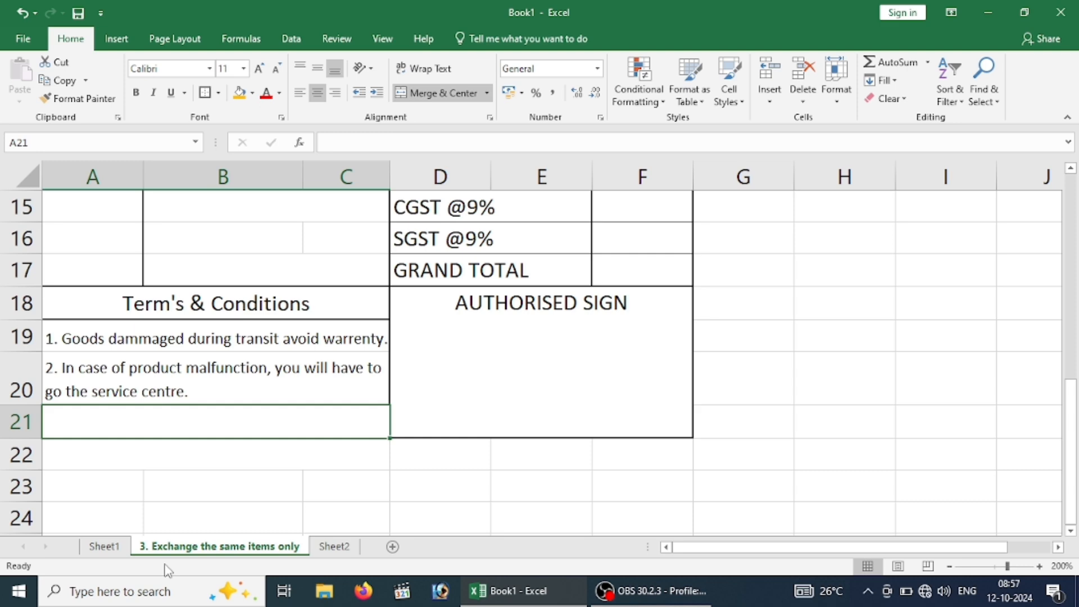
{"action": "left_click", "coordinate": [116, 554]}
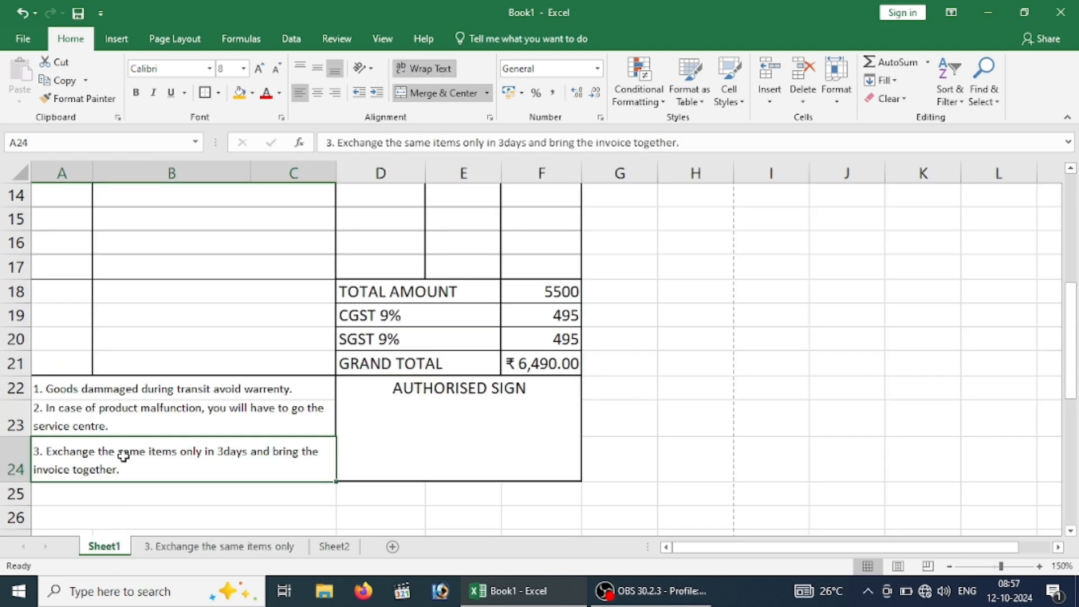
{"action": "key", "text": "ctrl+c"}
{"action": "left_click", "coordinate": [173, 554]}
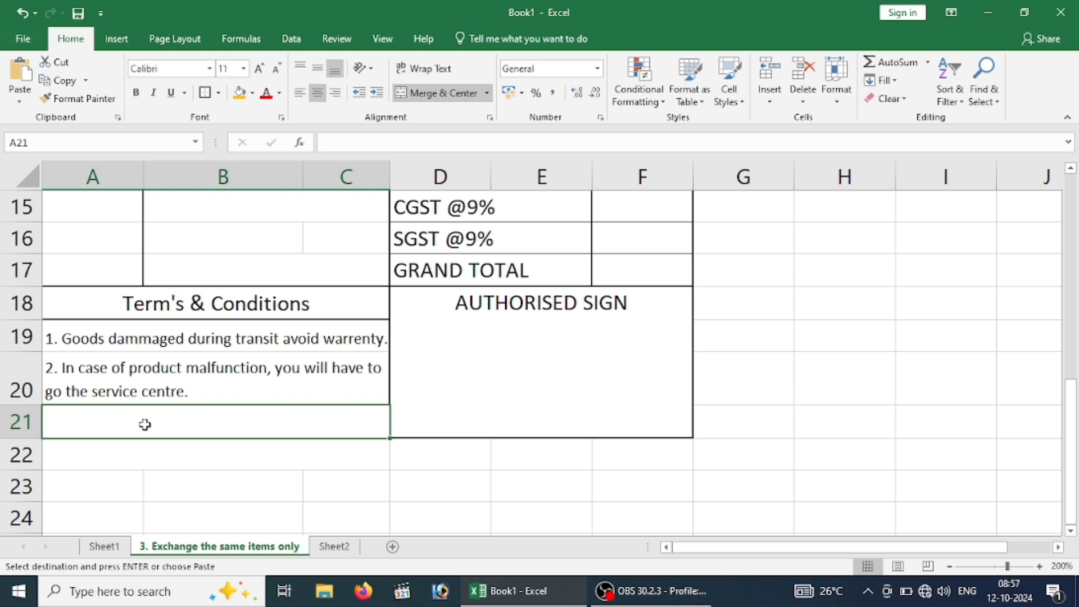
{"action": "key", "text": "ctrl+v"}
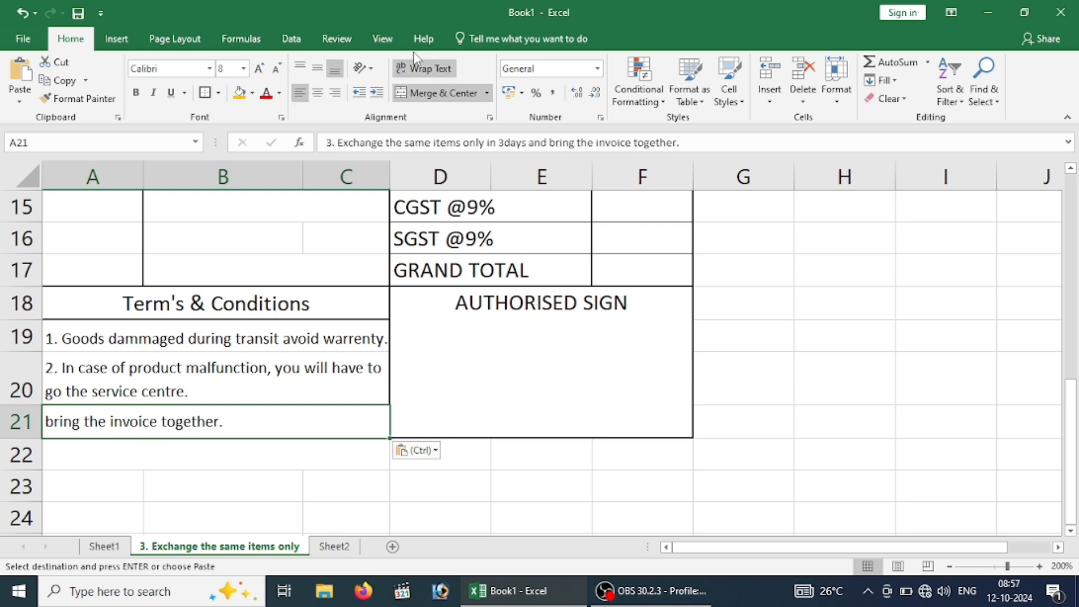
{"action": "left_click_drag", "start_coordinate": [22, 439], "coordinate": [25, 461]}
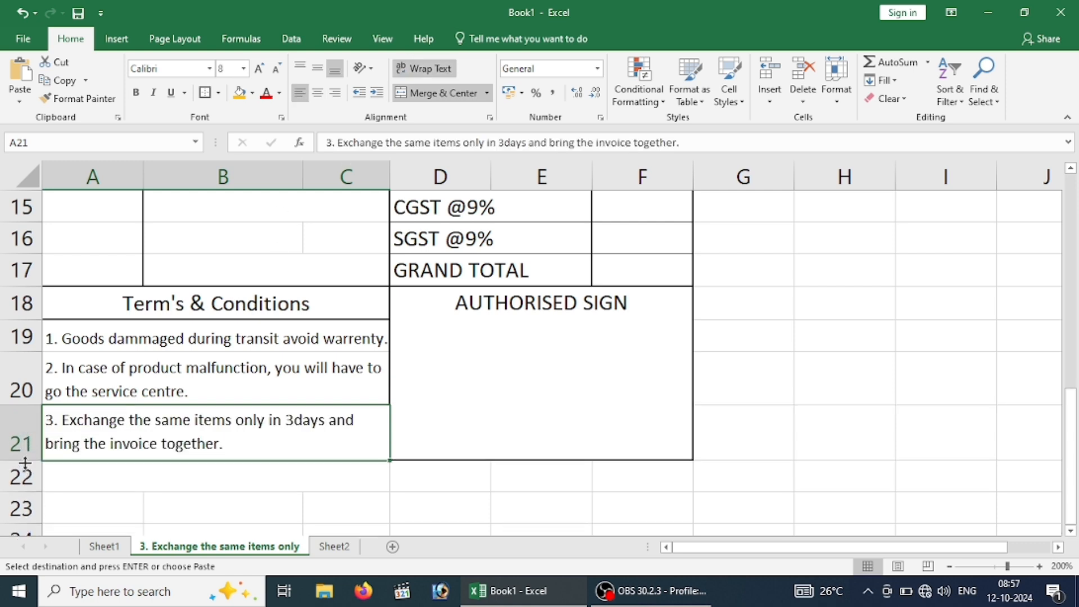
{"action": "left_click", "coordinate": [778, 355]}
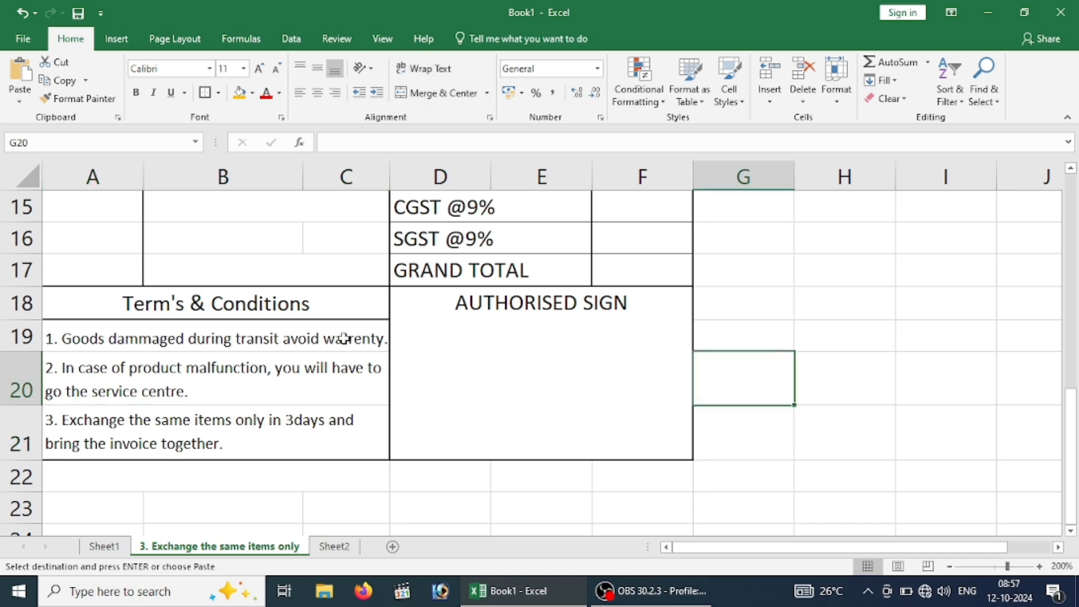
- Review the template from the authorised sign box through the totals rows up to the item table headings
{"action": "left_click", "coordinate": [523, 362]}
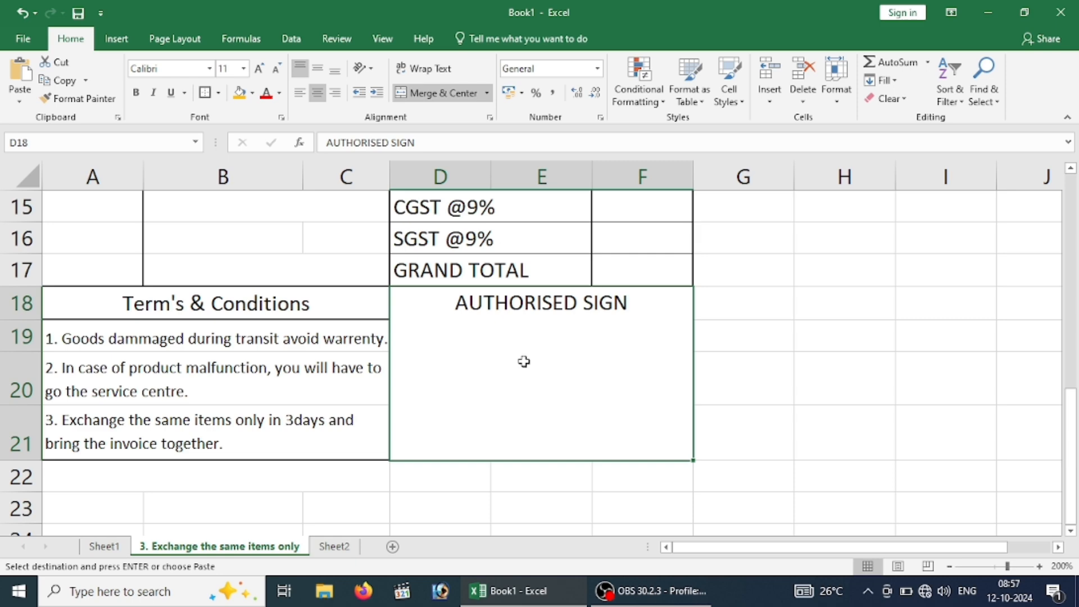
{"action": "left_click", "coordinate": [873, 348]}
{"action": "key", "text": "Up"}
{"action": "key", "text": "Up"}
{"action": "key", "text": "Up"}
{"action": "key", "text": "Up"}
{"action": "key", "text": "Up"}
{"action": "key", "text": "Up"}
{"action": "key", "text": "Up"}
{"action": "key", "text": "Up"}
{"action": "key", "text": "Up"}
{"action": "key", "text": "Up"}
{"action": "key", "text": "Up"}
{"action": "key", "text": "Up"}
{"action": "key", "text": "Up"}
{"action": "key", "text": "Up"}
{"action": "key", "text": "Up"}
{"action": "key", "text": "Up"}
{"action": "key", "text": "Up"}
{"action": "key", "text": "Up"}
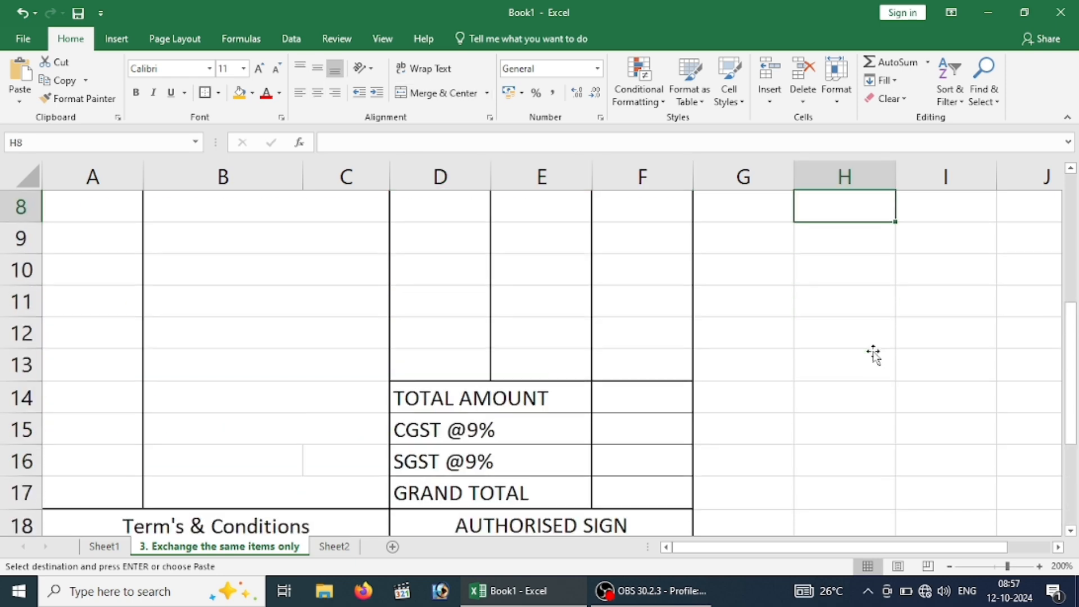
{"action": "key", "text": "Down"}
{"action": "key", "text": "Down"}
{"action": "key", "text": "Down"}
{"action": "key", "text": "Down"}
{"action": "key", "text": "Down"}
{"action": "key", "text": "Down"}
{"action": "key", "text": "Down"}
{"action": "key", "text": "Down"}
{"action": "key", "text": "Down"}
{"action": "key", "text": "Down"}
{"action": "key", "text": "Down"}
{"action": "key", "text": "Down"}
{"action": "key", "text": "Down"}
{"action": "key", "text": "Down"}
{"action": "key", "text": "Down"}
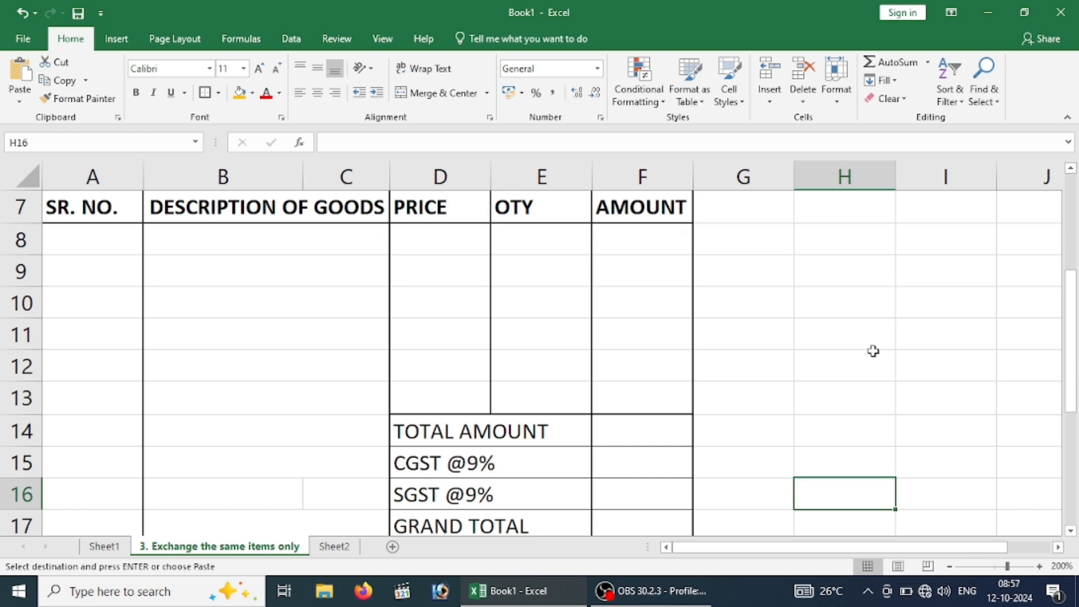
{"action": "key", "text": "Up"}
{"action": "key", "text": "Up"}
{"action": "key", "text": "Up"}
{"action": "key", "text": "Up"}
{"action": "key", "text": "Up"}
{"action": "key", "text": "Up"}
{"action": "key", "text": "Up"}
{"action": "key", "text": "Up"}
{"action": "key", "text": "Up"}
{"action": "key", "text": "Up"}
{"action": "key", "text": "Up"}
{"action": "key", "text": "Up"}
{"action": "key", "text": "Up"}
{"action": "key", "text": "Up"}
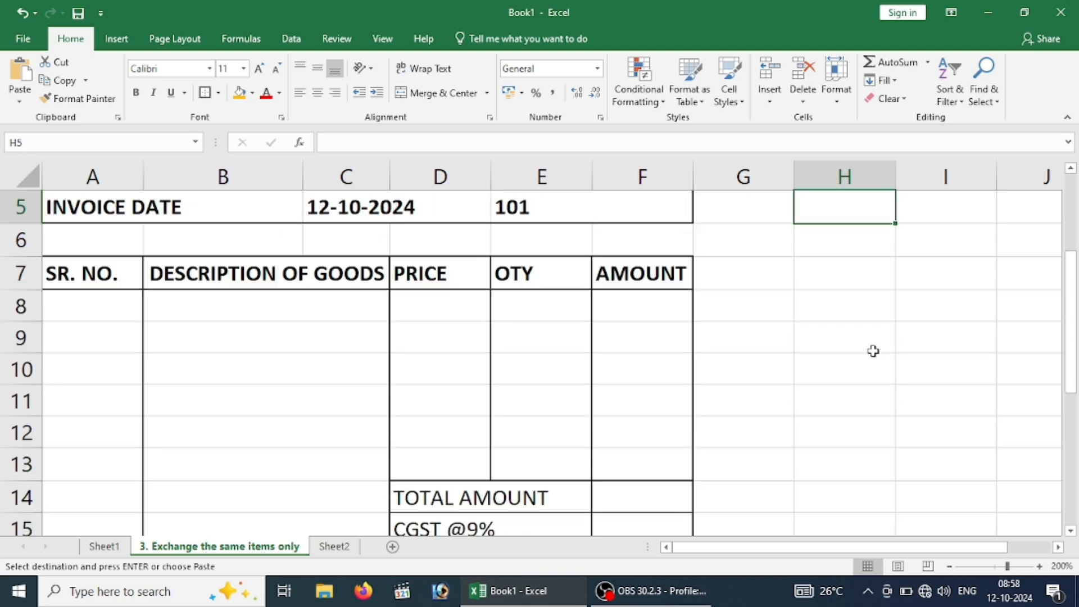
- Look over the whole template in column A, from the title rows to the terms and conditions and back
{"action": "left_click", "coordinate": [67, 416]}
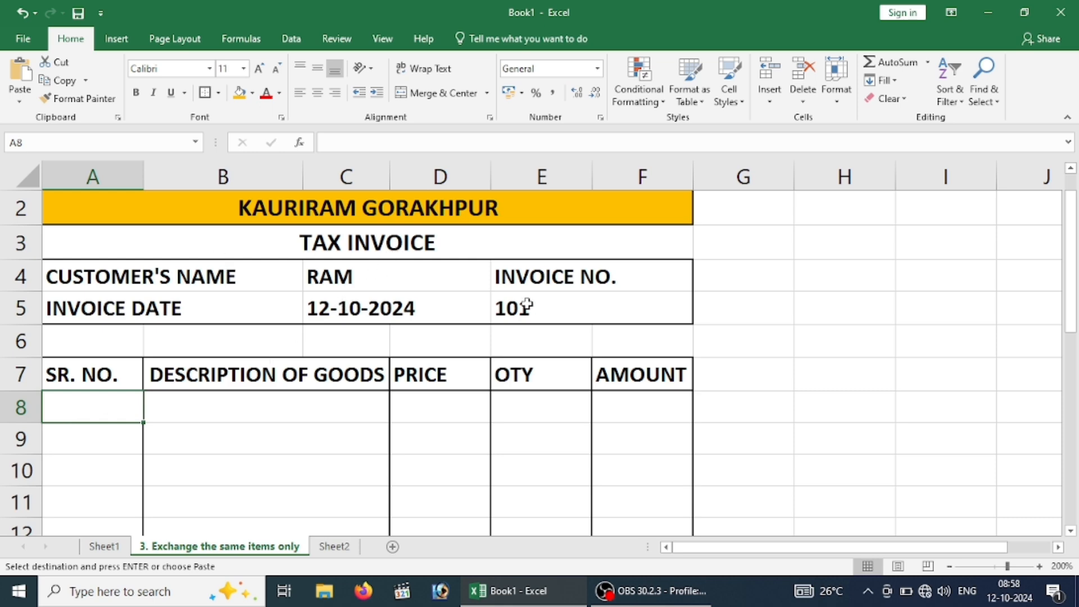
{"action": "key", "text": "Up"}
{"action": "key", "text": "Up"}
{"action": "key", "text": "Up"}
{"action": "key", "text": "Up"}
{"action": "key", "text": "Up"}
{"action": "key", "text": "Up"}
{"action": "key", "text": "Up"}
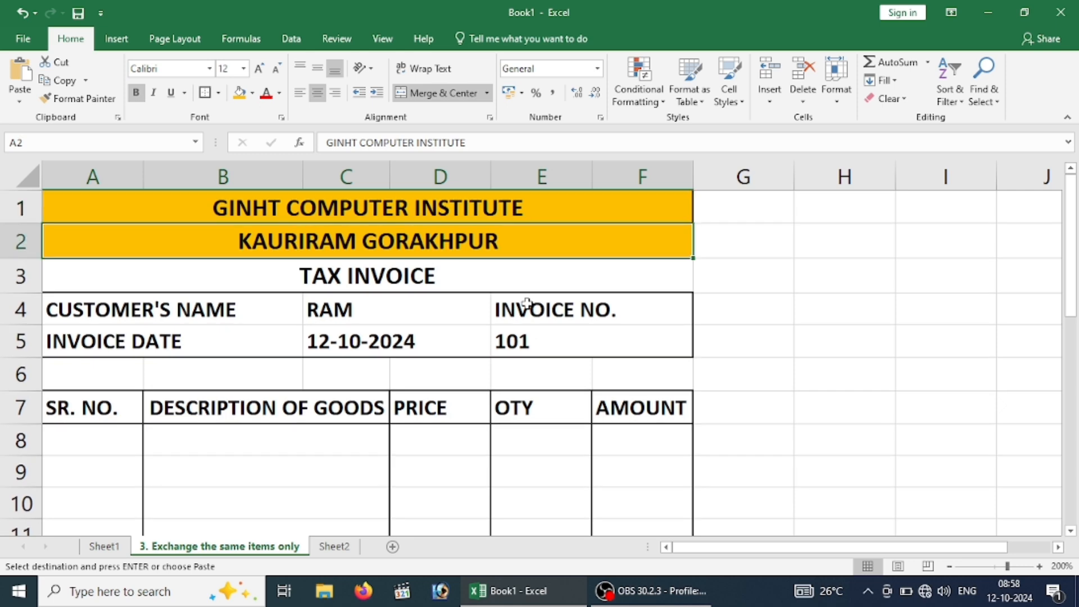
{"action": "key", "text": "Down"}
{"action": "key", "text": "Down"}
{"action": "key", "text": "Down"}
{"action": "key", "text": "Down"}
{"action": "key", "text": "Down"}
{"action": "key", "text": "Down"}
{"action": "key", "text": "Down"}
{"action": "key", "text": "Down"}
{"action": "key", "text": "Down"}
{"action": "key", "text": "Down"}
{"action": "key", "text": "Down"}
{"action": "key", "text": "Down"}
{"action": "key", "text": "Down"}
{"action": "key", "text": "Down"}
{"action": "key", "text": "Down"}
{"action": "key", "text": "Down"}
{"action": "key", "text": "Down"}
{"action": "key", "text": "Down"}
{"action": "key", "text": "Down"}
{"action": "key", "text": "Down"}
{"action": "key", "text": "Down"}
{"action": "key", "text": "Up"}
{"action": "key", "text": "Up"}
{"action": "key", "text": "Up"}
{"action": "key", "text": "Up"}
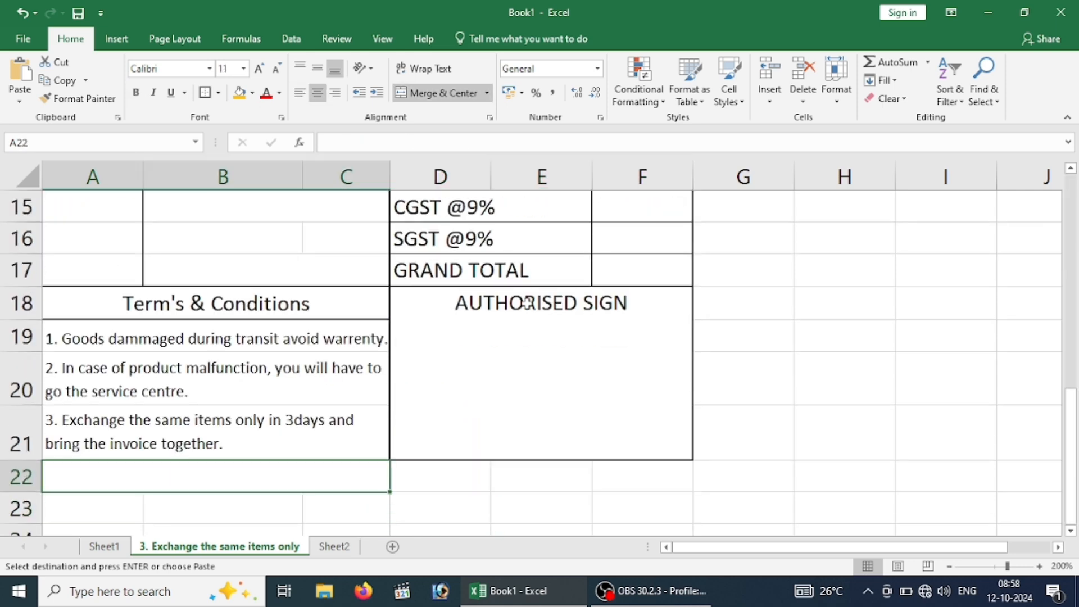
{"action": "key", "text": "Up"}
{"action": "key", "text": "Up"}
{"action": "key", "text": "Up"}
{"action": "key", "text": "Up"}
{"action": "key", "text": "Up"}
{"action": "key", "text": "Up"}
{"action": "key", "text": "Up"}
{"action": "key", "text": "Up"}
{"action": "key", "text": "Up"}
{"action": "key", "text": "Up"}
{"action": "key", "text": "Up"}
{"action": "key", "text": "Up"}
{"action": "key", "text": "Up"}
{"action": "key", "text": "Up"}
{"action": "key", "text": "Up"}
{"action": "key", "text": "Up"}
{"action": "key", "text": "Up"}
{"action": "key", "text": "Up"}
{"action": "key", "text": "Down"}
{"action": "key", "text": "Down"}
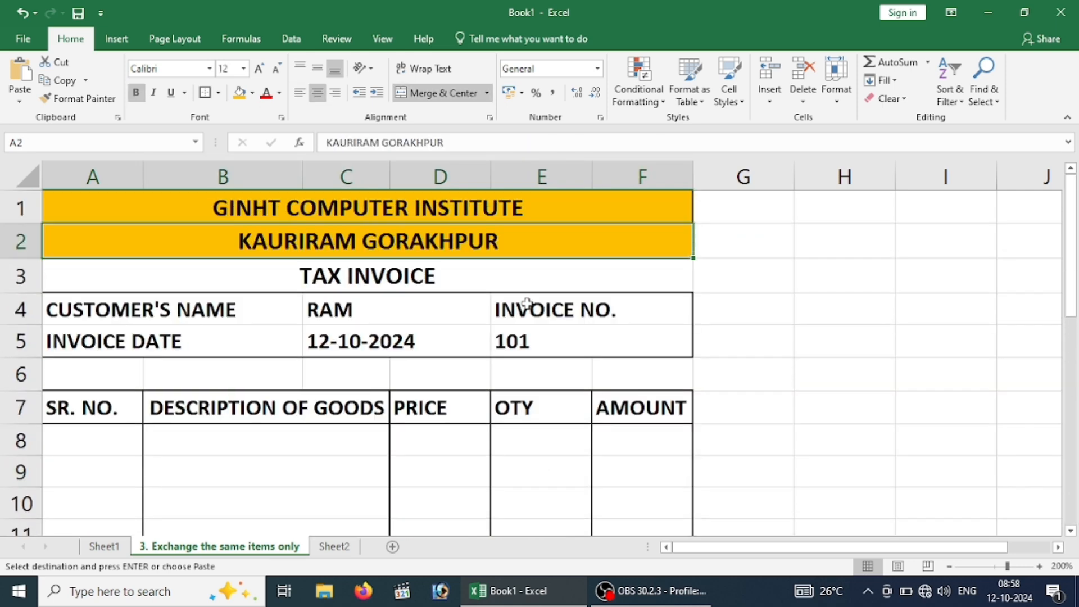
- Examine the customer's name and invoice date cells in rows 4 and 5
{"action": "key", "text": "Down"}
{"action": "key", "text": "Down"}
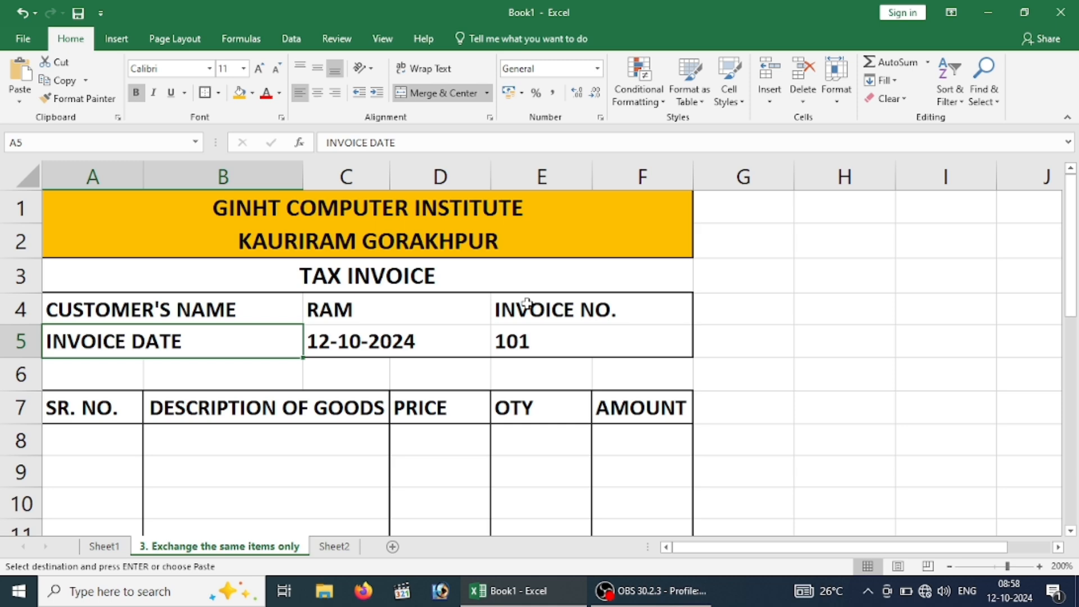
{"action": "key", "text": "Down"}
{"action": "key", "text": "Down"}
{"action": "key", "text": "Up"}
{"action": "key", "text": "Up"}
{"action": "key", "text": "Up"}
{"action": "key", "text": "Right"}
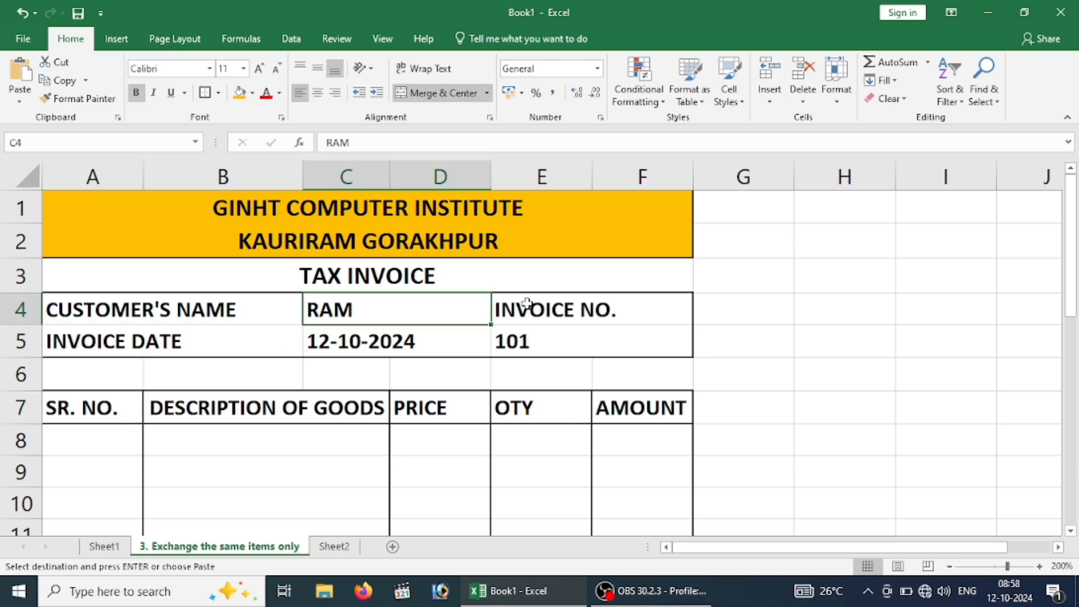
{"action": "key", "text": "Down"}
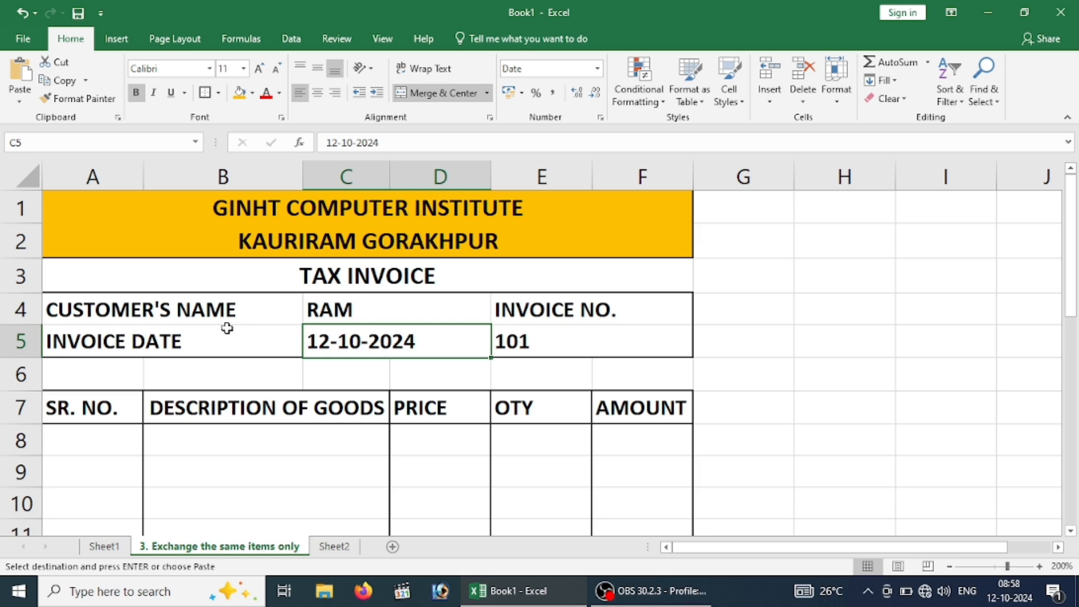
- Apply all borders and thick outside borders to the customer and invoice details in A4:F5
{"action": "left_click_drag", "start_coordinate": [228, 309], "coordinate": [545, 332]}
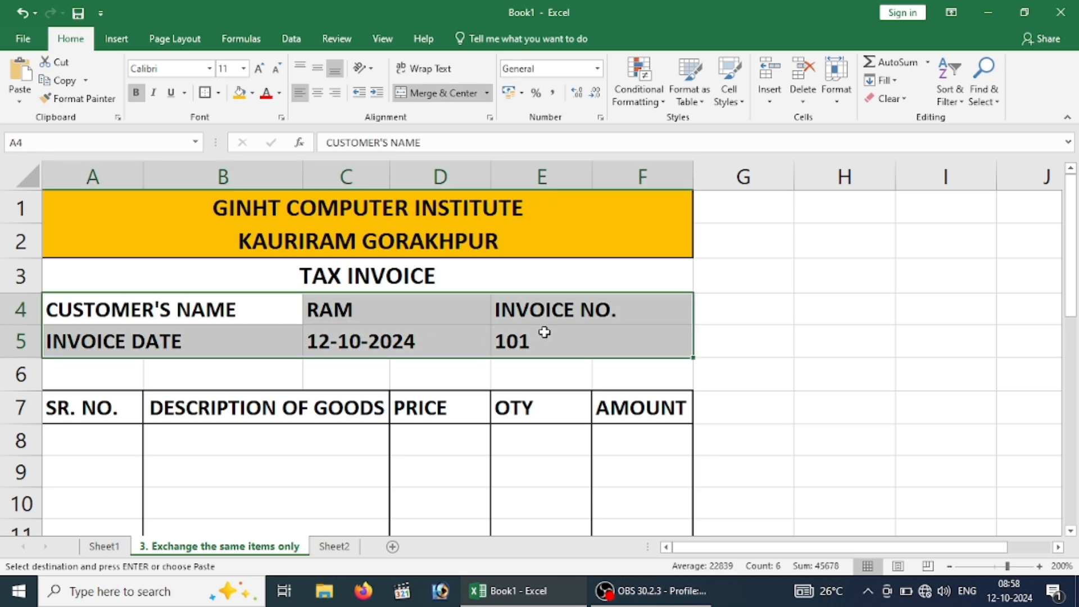
{"action": "left_click", "coordinate": [219, 93]}
{"action": "left_click", "coordinate": [224, 226]}
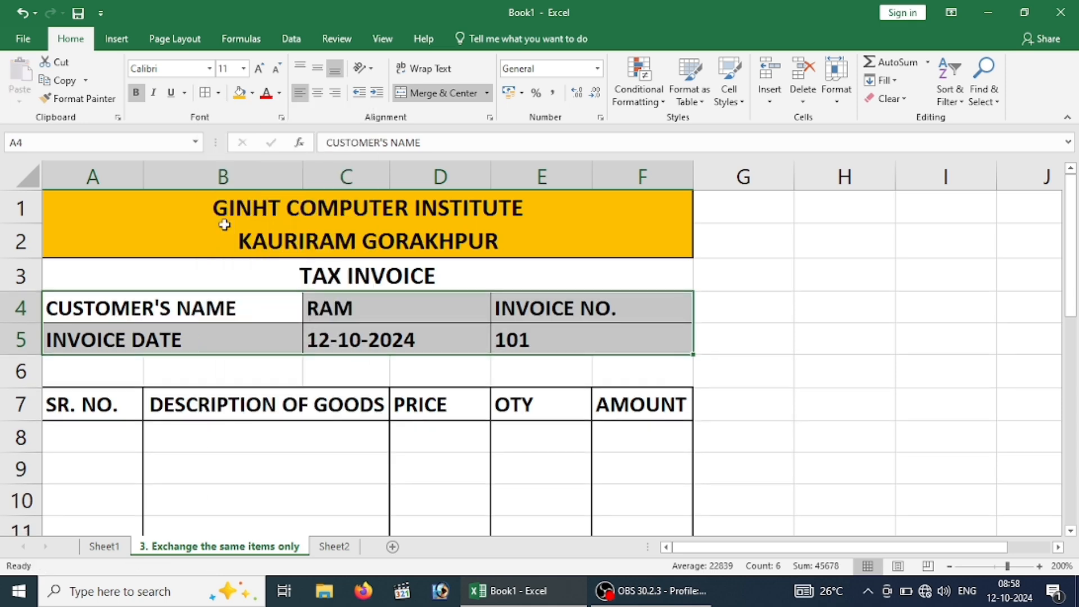
{"action": "left_click", "coordinate": [219, 93]}
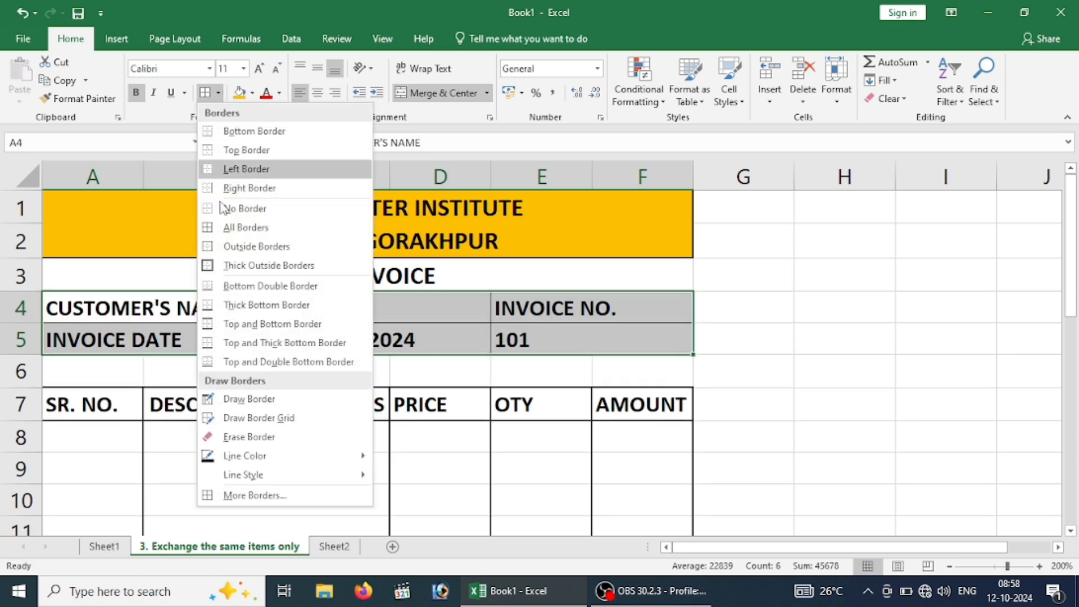
{"action": "left_click", "coordinate": [231, 265]}
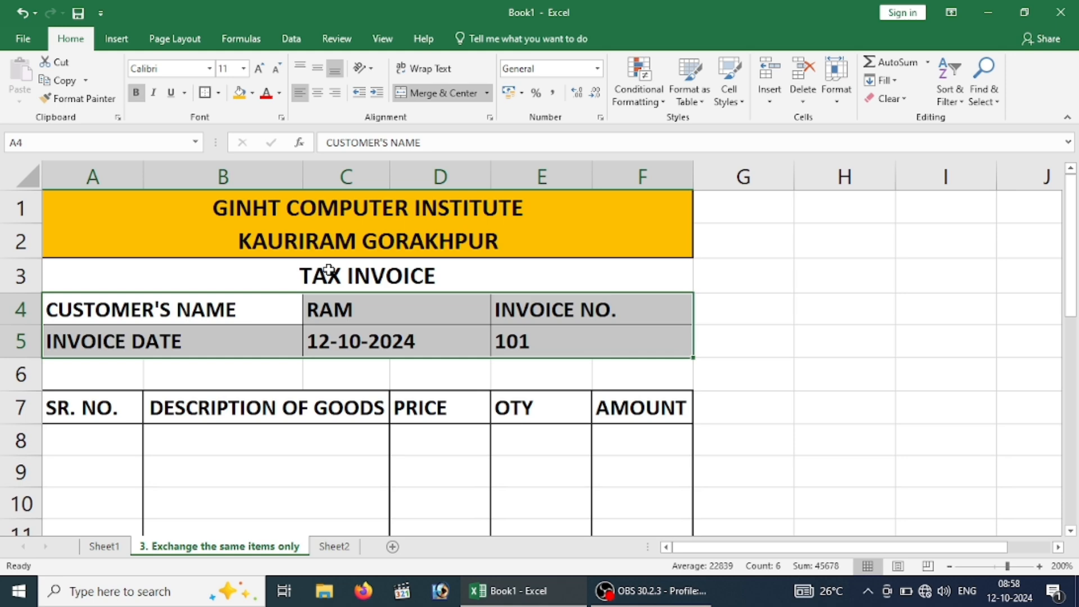
{"action": "left_click", "coordinate": [824, 303]}
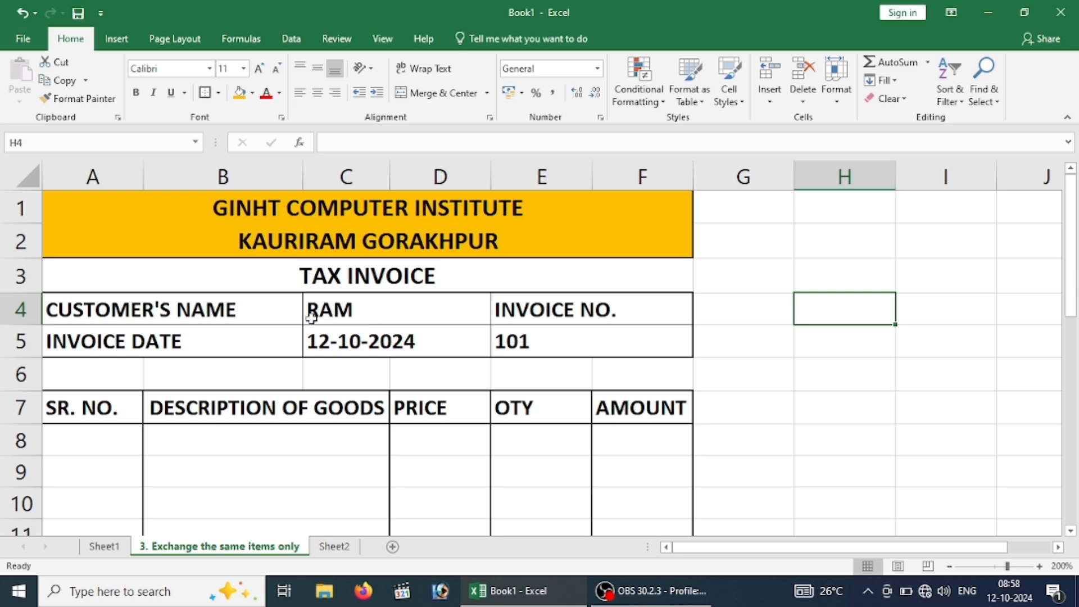
- Check the bordered customer name, invoice number and invoice date cells, and the blank item rows below them
{"action": "left_click", "coordinate": [240, 307]}
{"action": "key", "text": "Tab"}
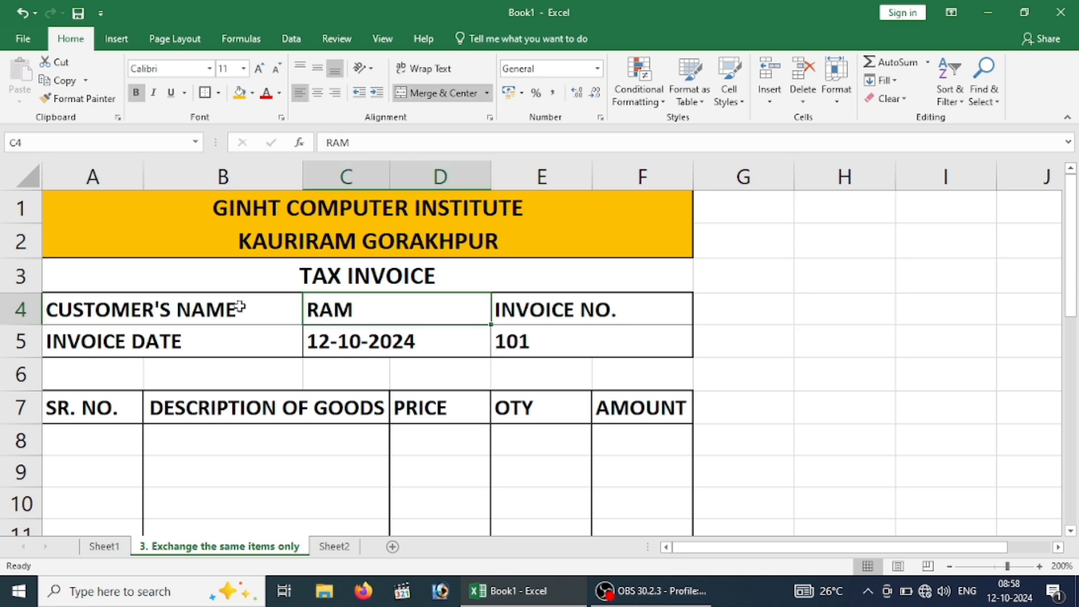
{"action": "key", "text": "Tab"}
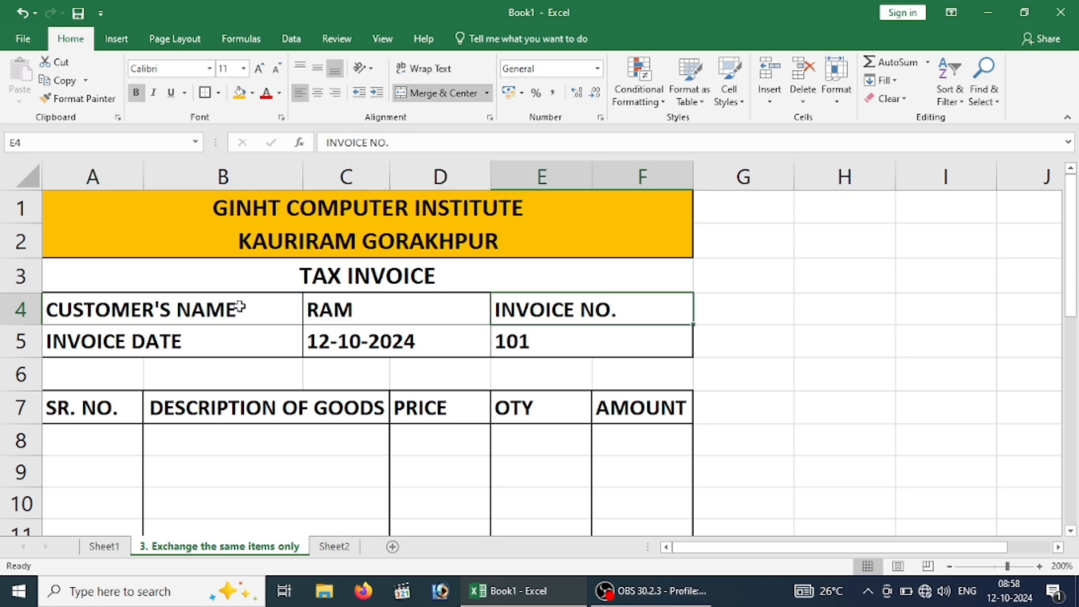
{"action": "key", "text": "Down"}
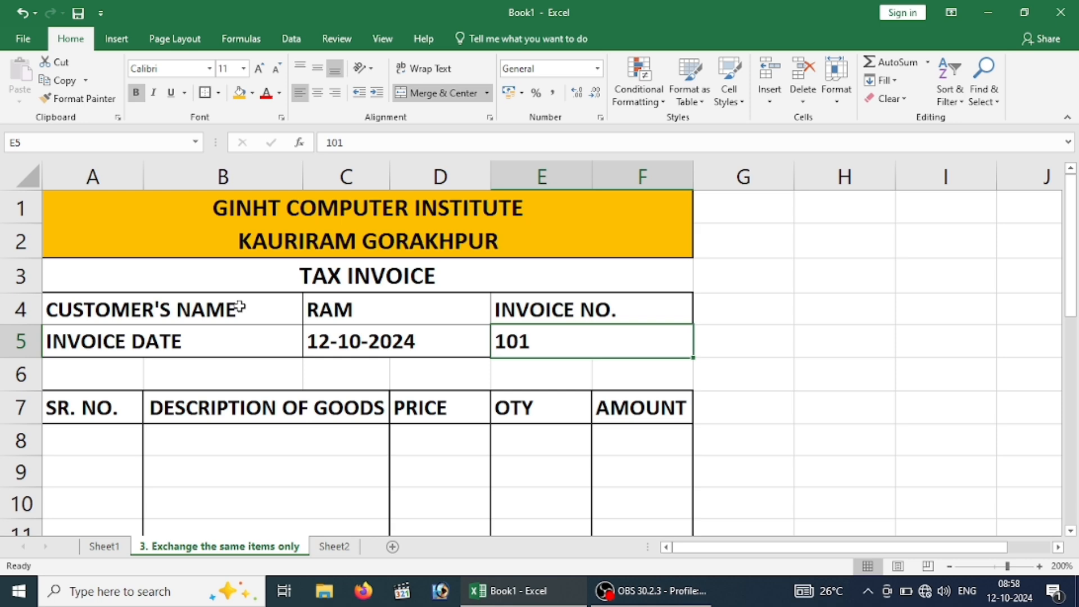
{"action": "key", "text": "Left"}
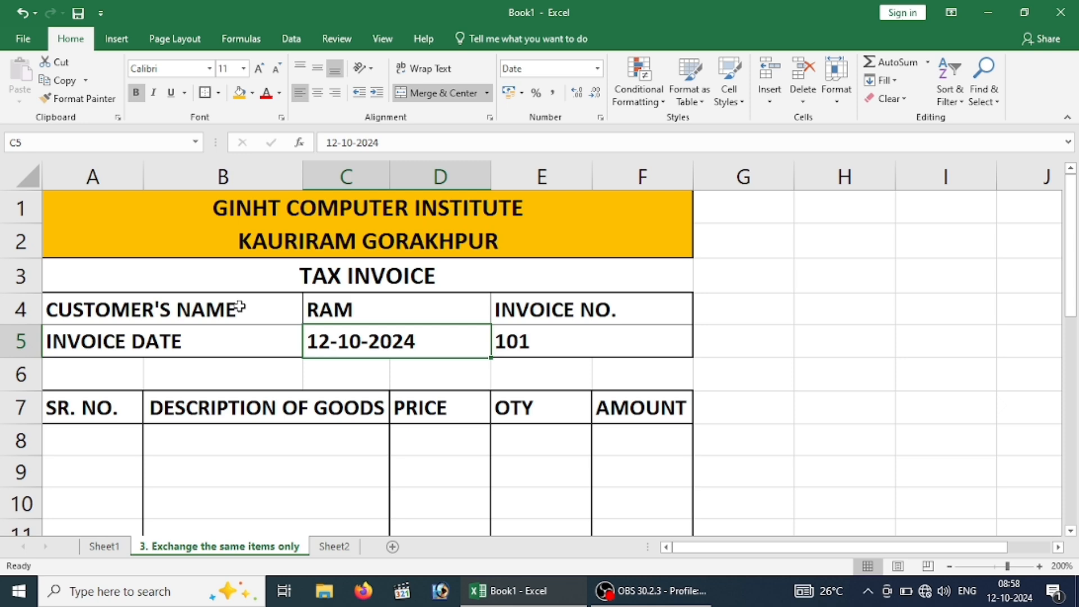
{"action": "key", "text": "Down"}
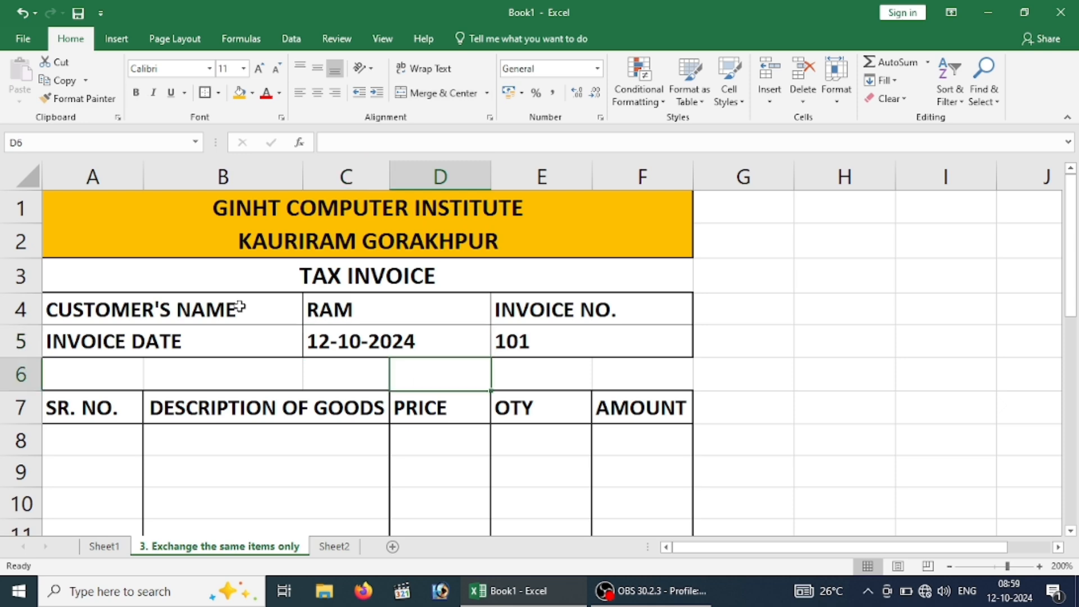
{"action": "key", "text": "Down"}
{"action": "key", "text": "Down"}
{"action": "key", "text": "Down"}
{"action": "key", "text": "Down"}
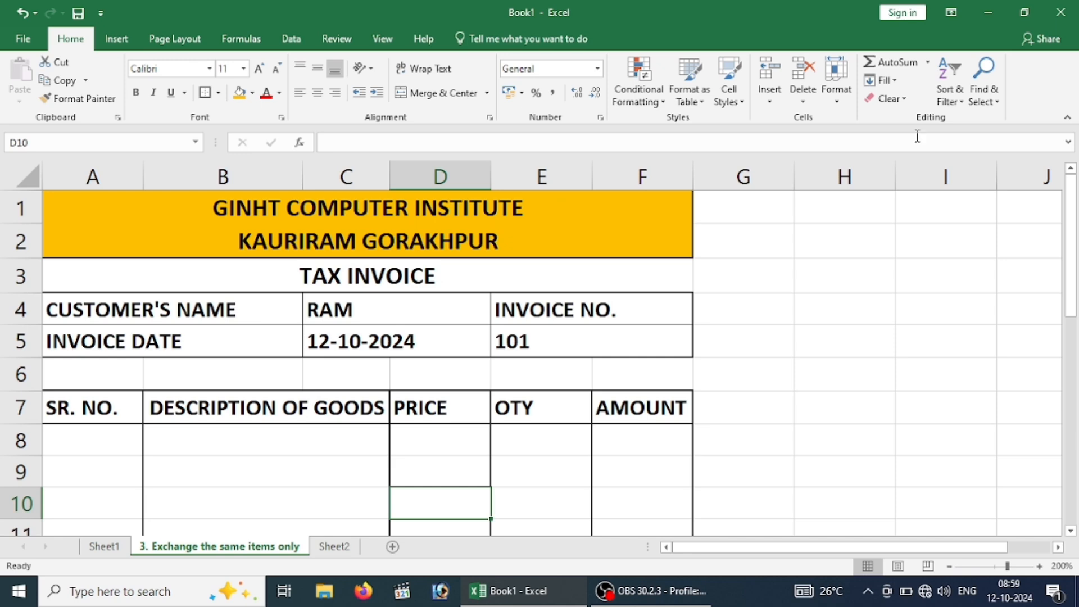
- Enter 1 as the first item's serial number in A8
{"action": "left_click_drag", "start_coordinate": [1075, 208], "coordinate": [1077, 289]}
{"action": "left_click", "coordinate": [115, 272]}
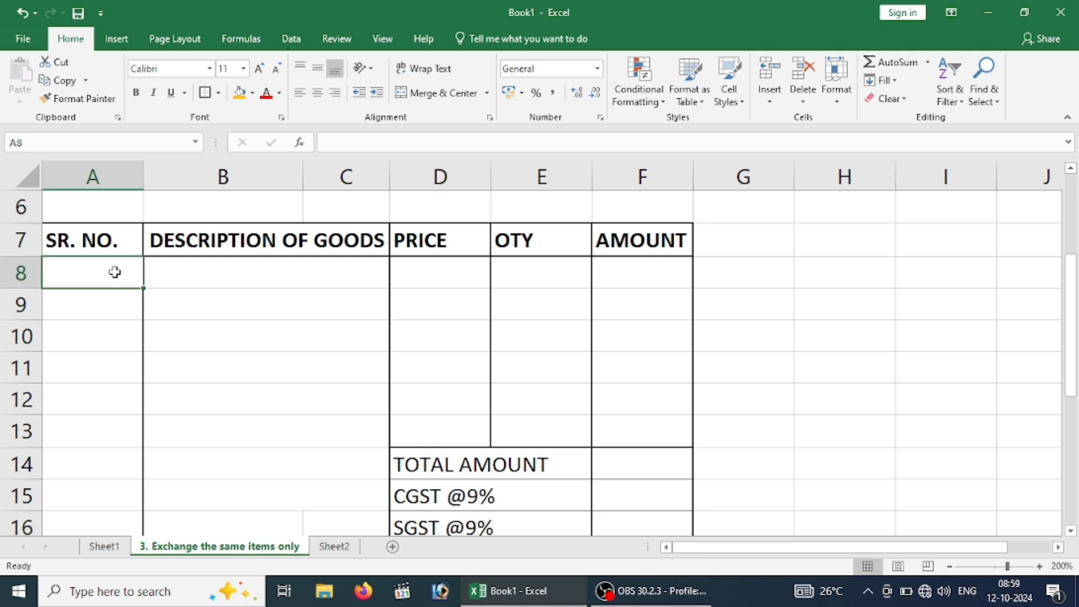
{"action": "type", "text": "1."}
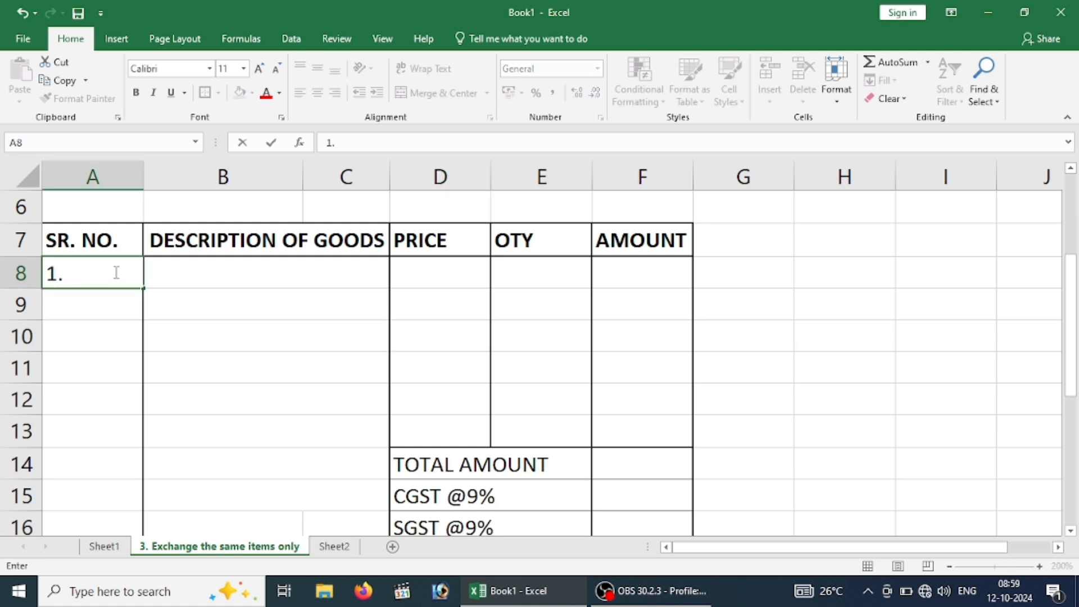
{"action": "key", "text": "Tab"}
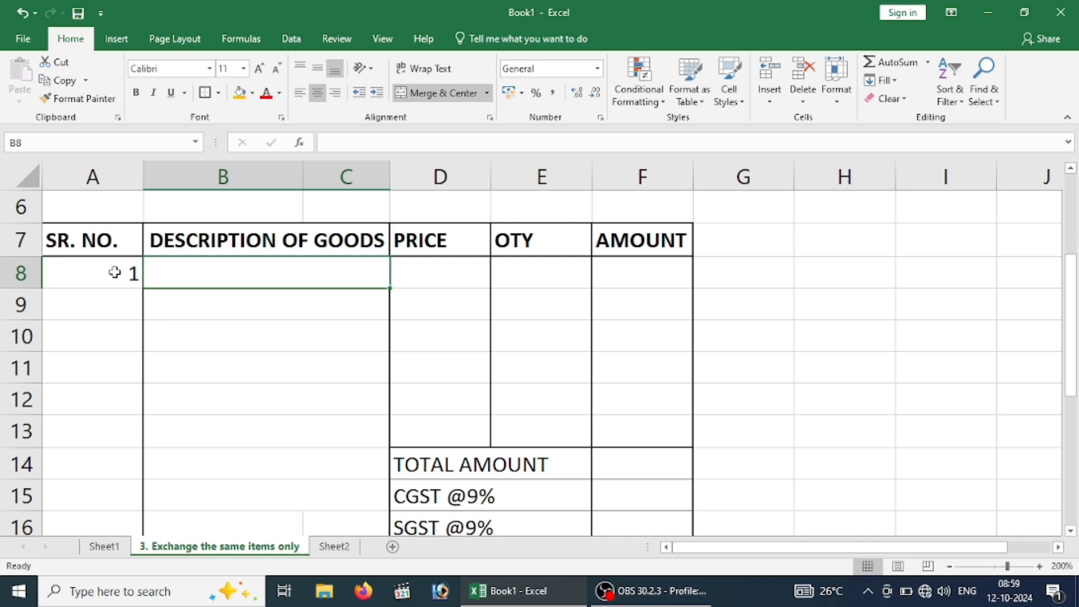
{"action": "type", "text": "key"}
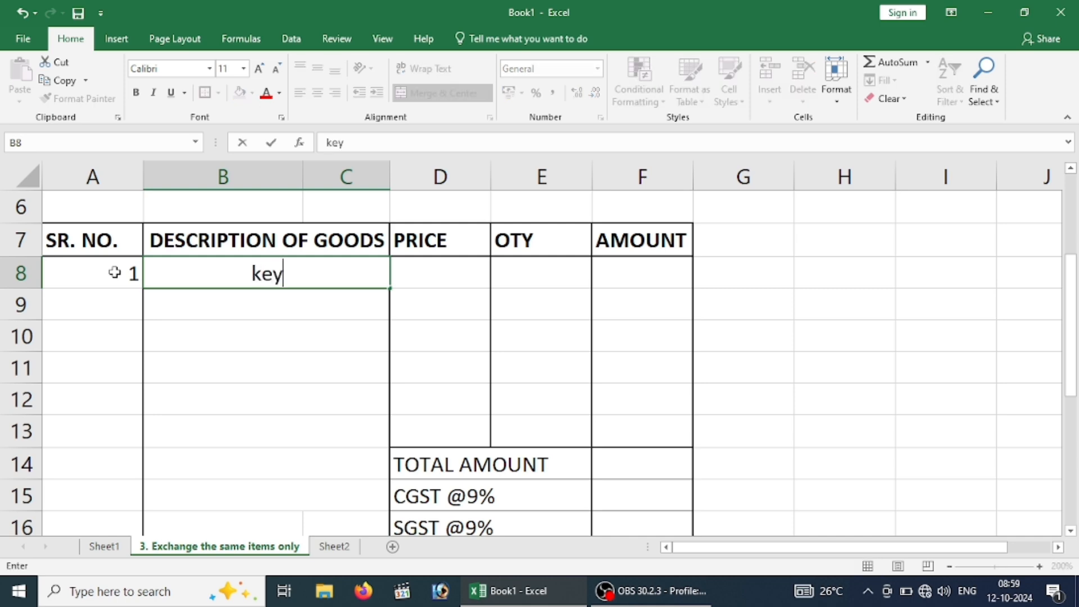
{"action": "type", "text": "board"}
{"action": "key", "text": "BackSpace"}
{"action": "key", "text": "BackSpace"}
{"action": "key", "text": "BackSpace"}
{"action": "key", "text": "BackSpace"}
{"action": "key", "text": "BackSpace"}
{"action": "key", "text": "BackSpace"}
{"action": "key", "text": "BackSpace"}
{"action": "key", "text": "BackSpace"}
- Enter KEYBOARD in capitals as the first item's description in B8
{"action": "type", "text": "KEBOARD"}
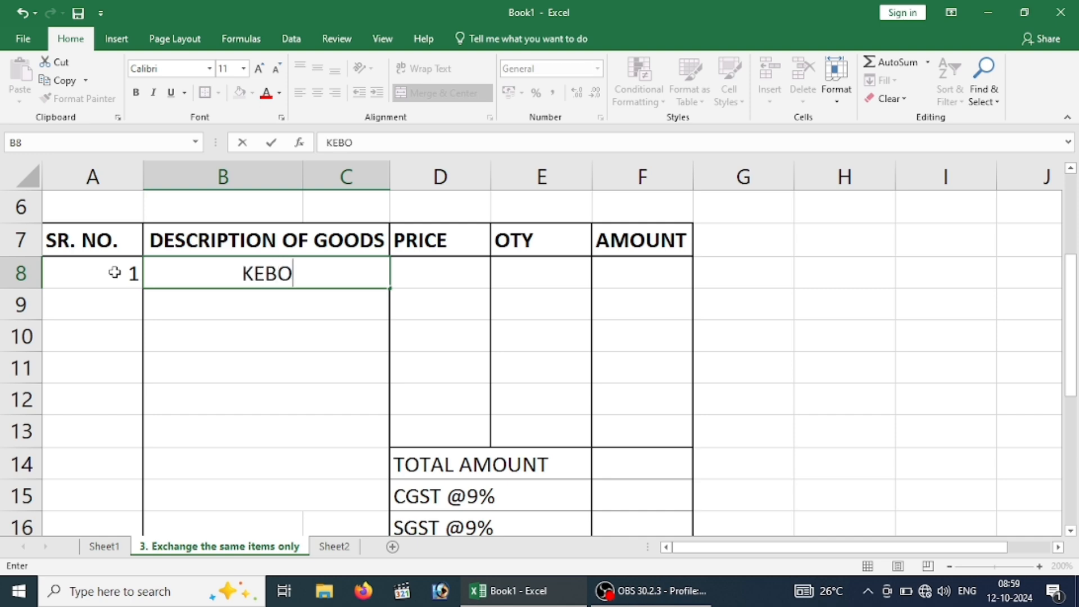
{"action": "key", "text": "BackSpace"}
{"action": "key", "text": "BackSpace"}
{"action": "key", "text": "BackSpace"}
{"action": "key", "text": "BackSpace"}
{"action": "key", "text": "BackSpace"}
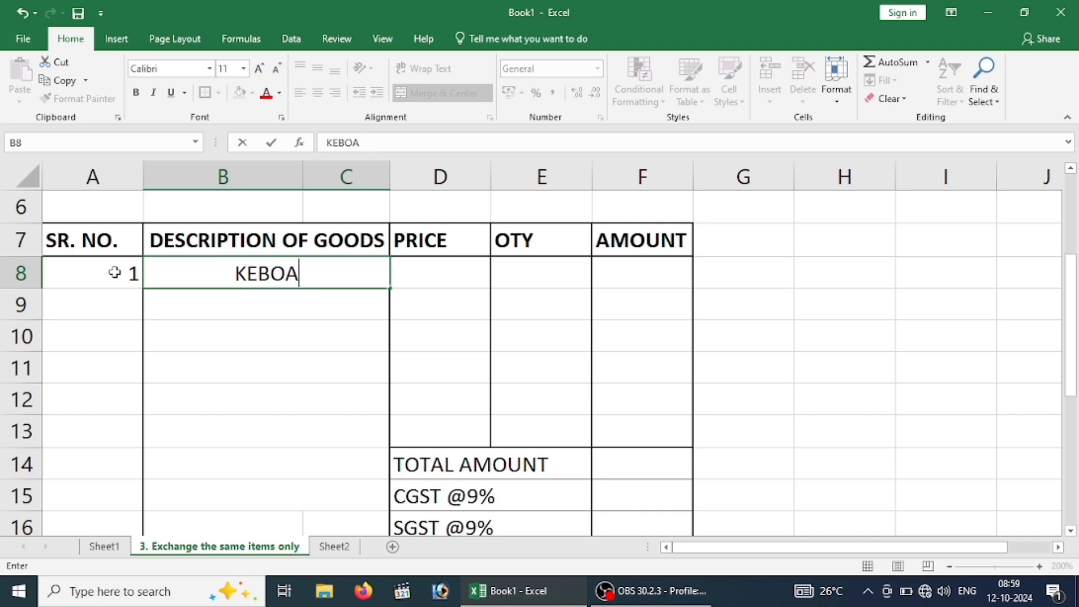
{"action": "type", "text": "YBOARD"}
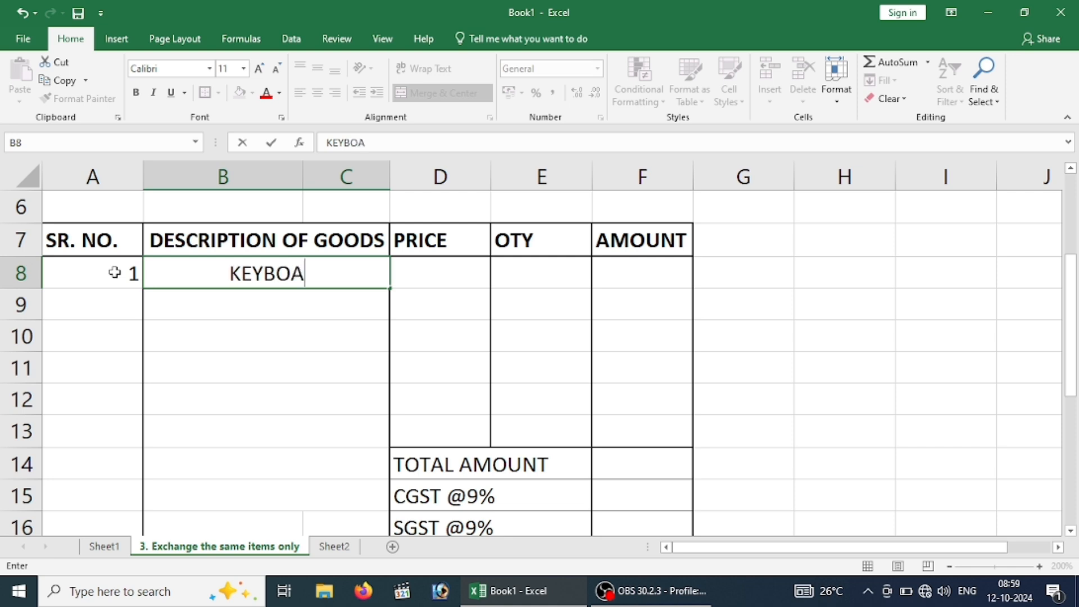
{"action": "key", "text": "Tab"}
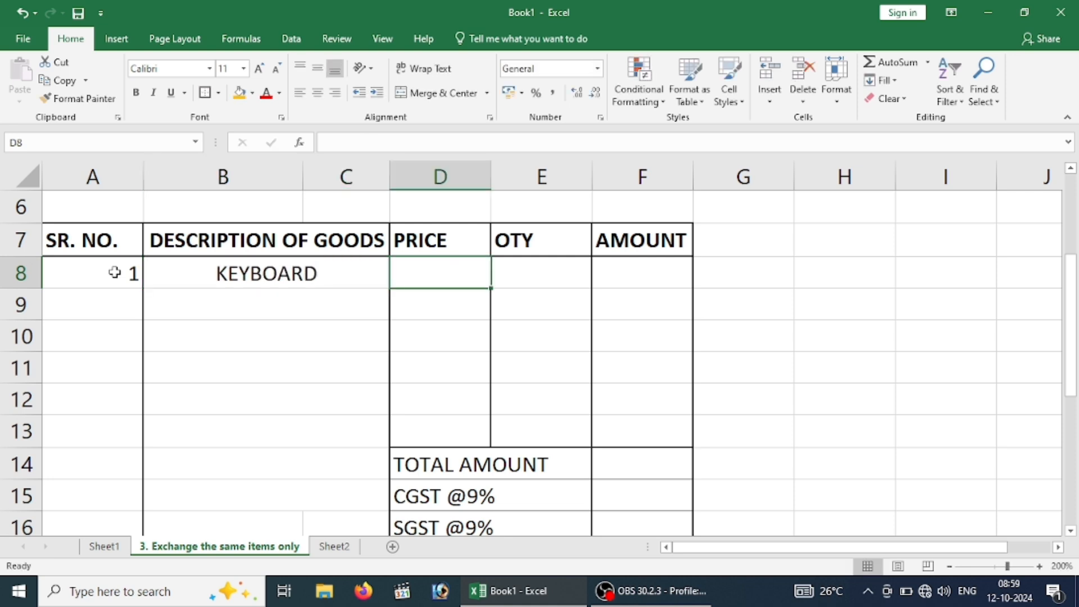
- Enter a price of 350 and a quantity of 10 for the keyboard in row 8
{"action": "type", "text": "350"}
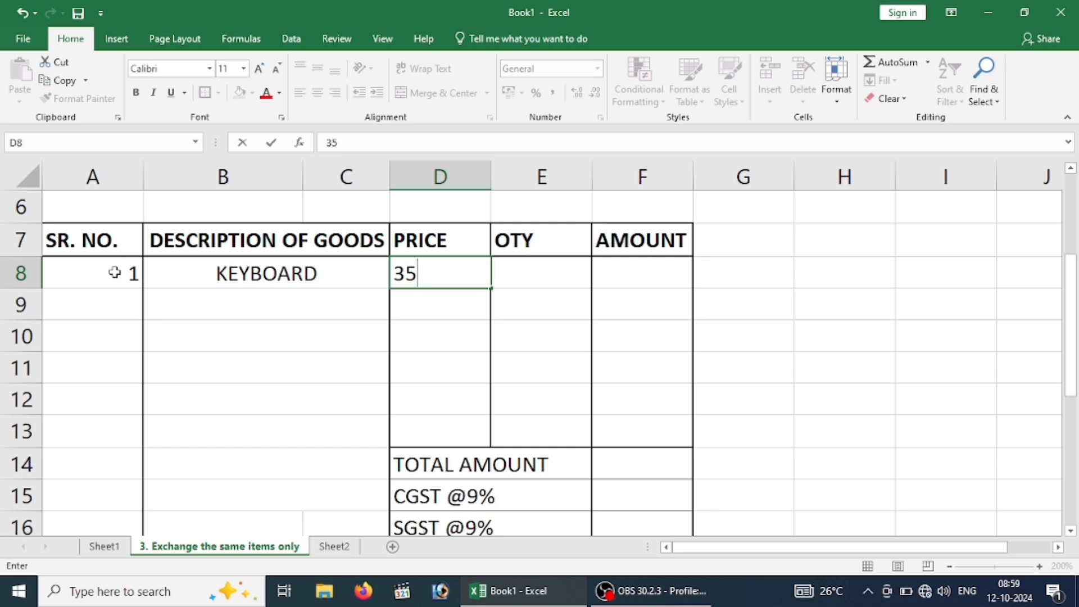
{"action": "key", "text": "Tab"}
{"action": "type", "text": "10"}
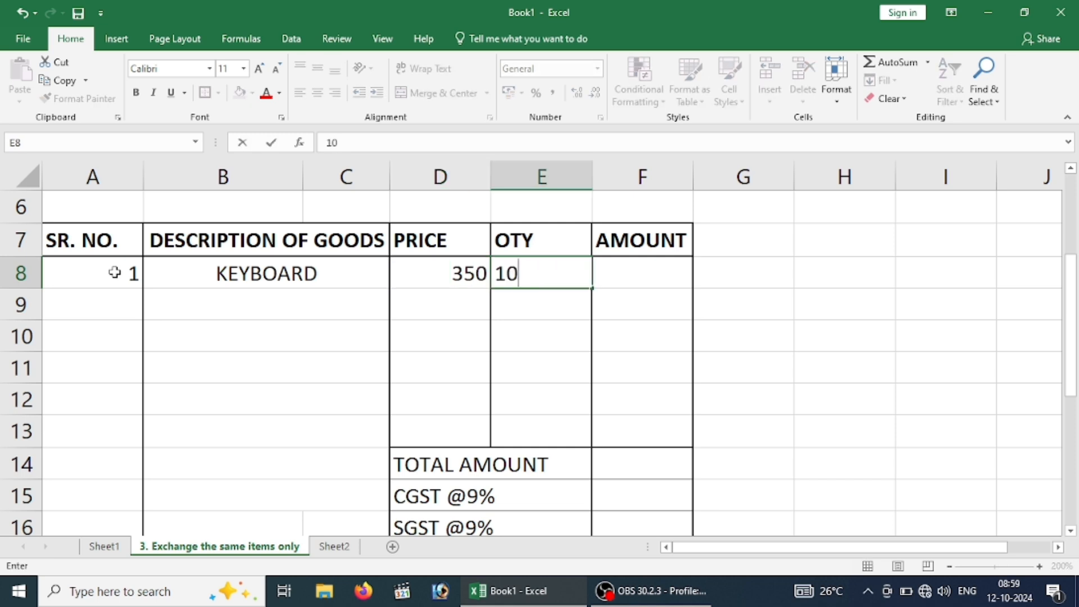
{"action": "key", "text": "Tab"}
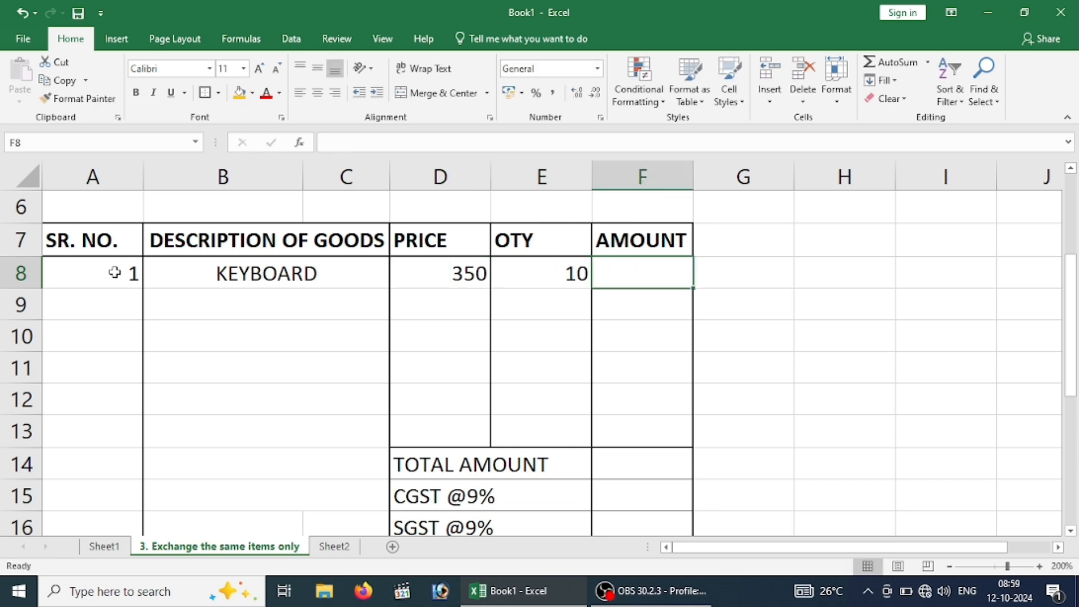
- Enter serial number 2 in A9 and try to add a period after the 1 in A8
{"action": "left_click", "coordinate": [107, 291]}
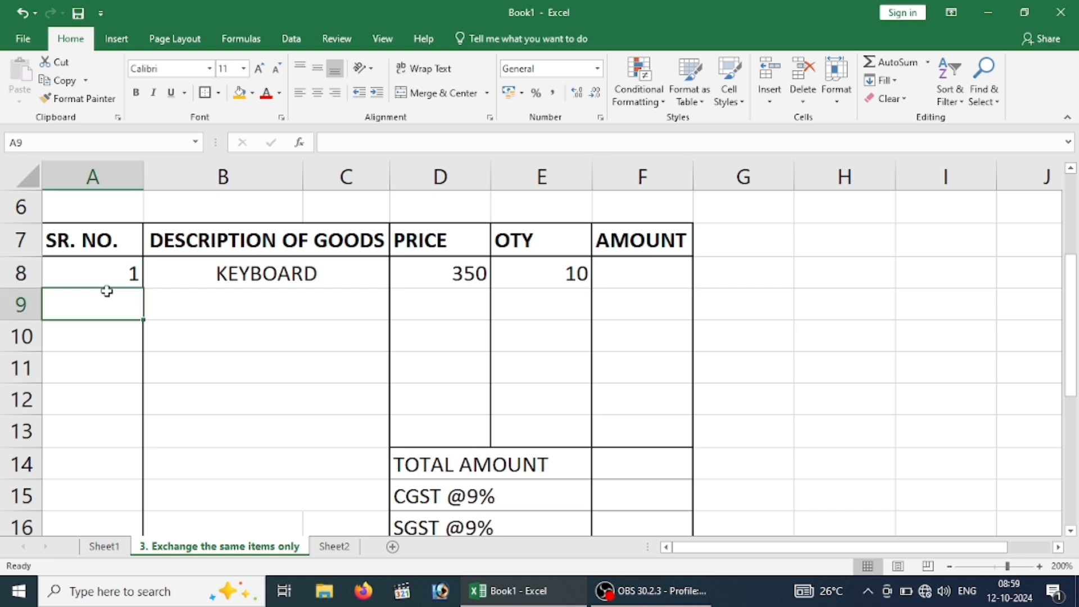
{"action": "type", "text": "2."}
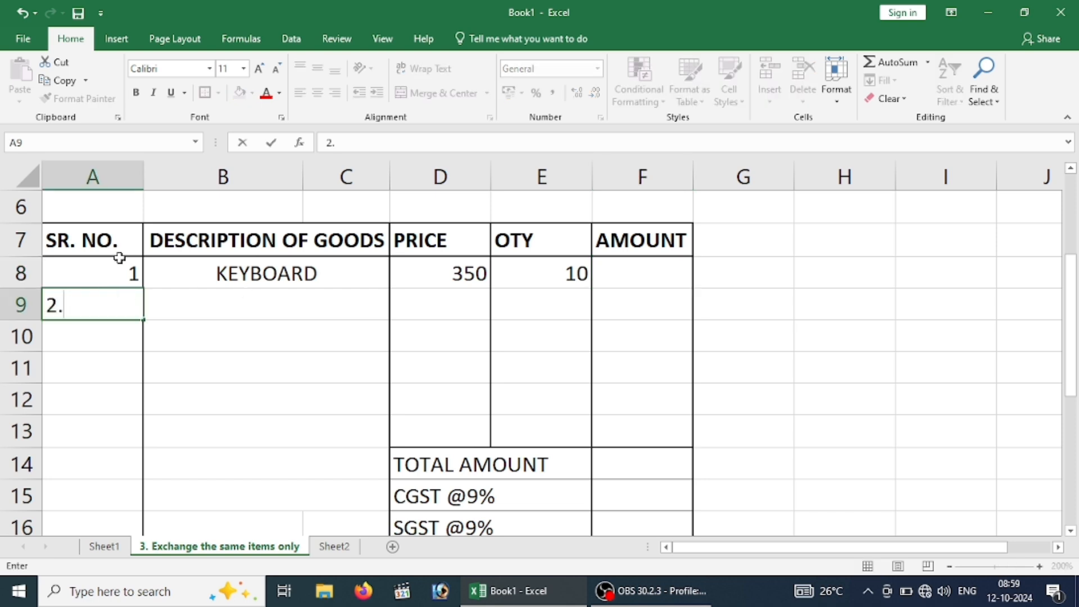
{"action": "left_click", "coordinate": [134, 273]}
{"action": "key", "text": "F2"}
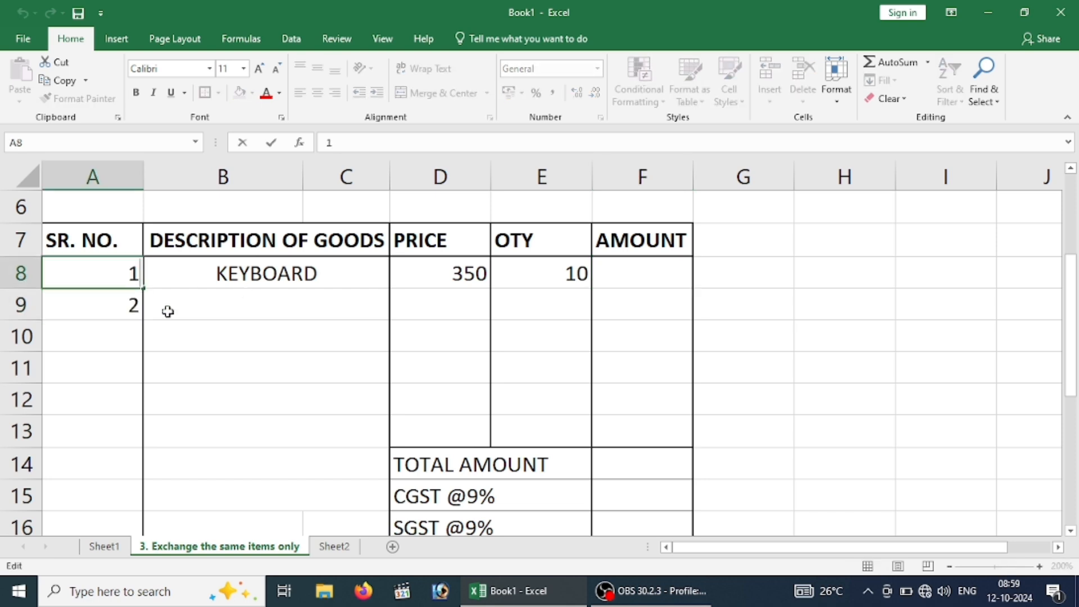
{"action": "type", "text": "."}
{"action": "key", "text": "Return"}
{"action": "key", "text": "Return"}
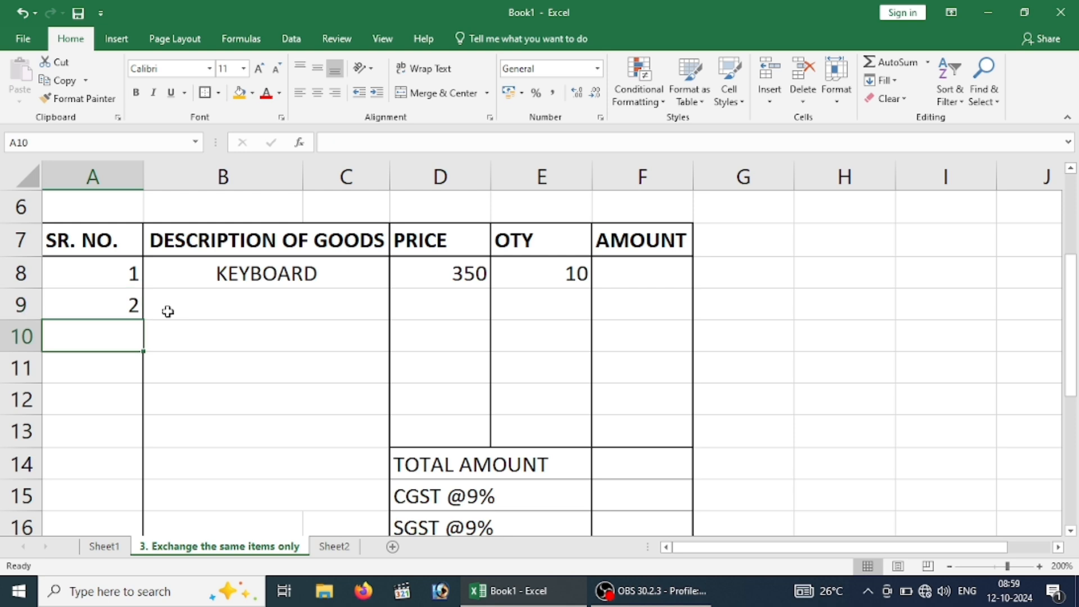
- Complete the second item in row 9 with the description MOUSE, price 200 and quantity 5
{"action": "key", "text": "Right"}
{"action": "key", "text": "Up"}
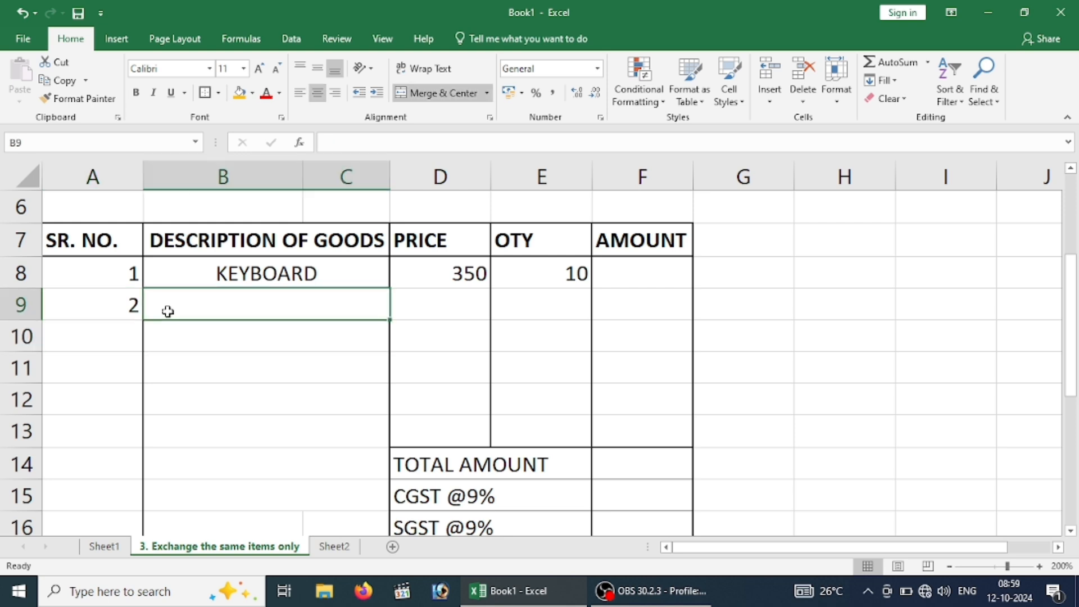
{"action": "type", "text": "MOUSE"}
{"action": "key", "text": "Tab"}
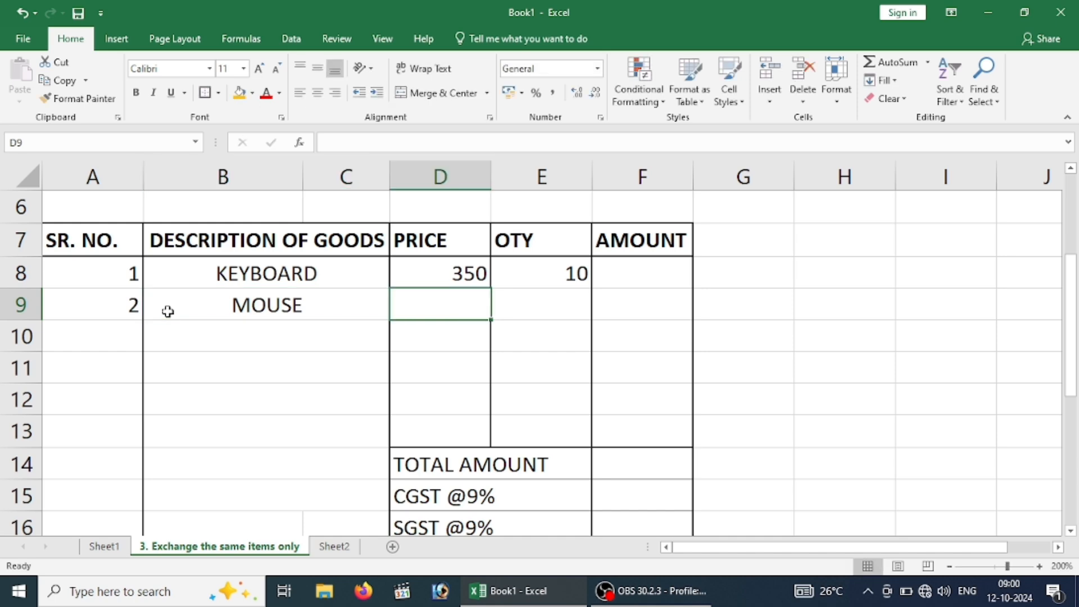
{"action": "type", "text": "200"}
{"action": "key", "text": "Tab"}
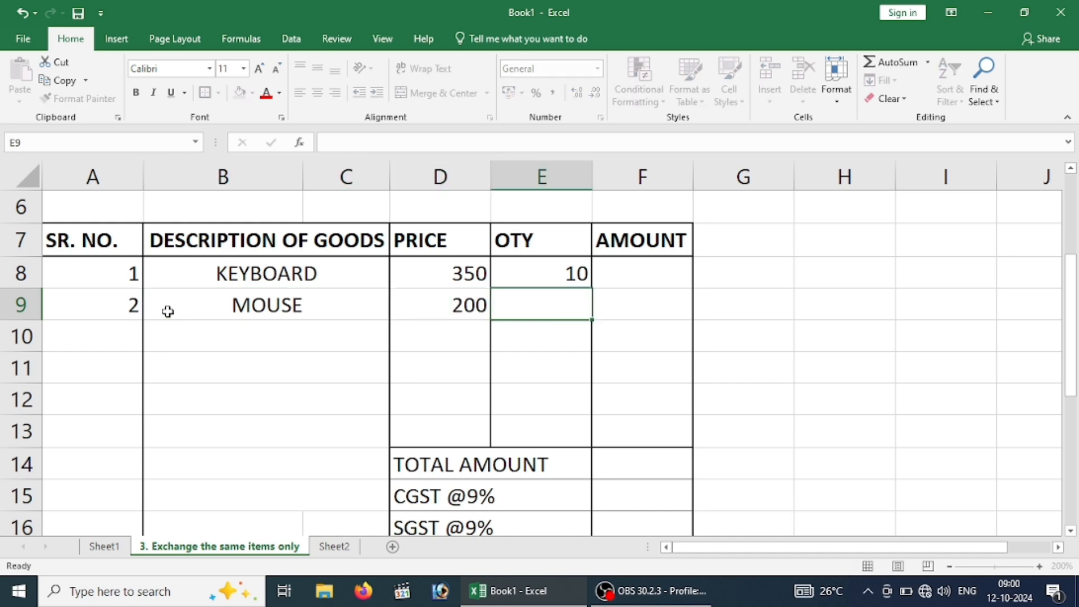
{"action": "type", "text": "5"}
{"action": "key", "text": "Return"}
- Fill row 10 with serial number 3, description MOUSE PAD, price 50 and quantity 10
{"action": "left_click", "coordinate": [119, 332]}
{"action": "type", "text": "3"}
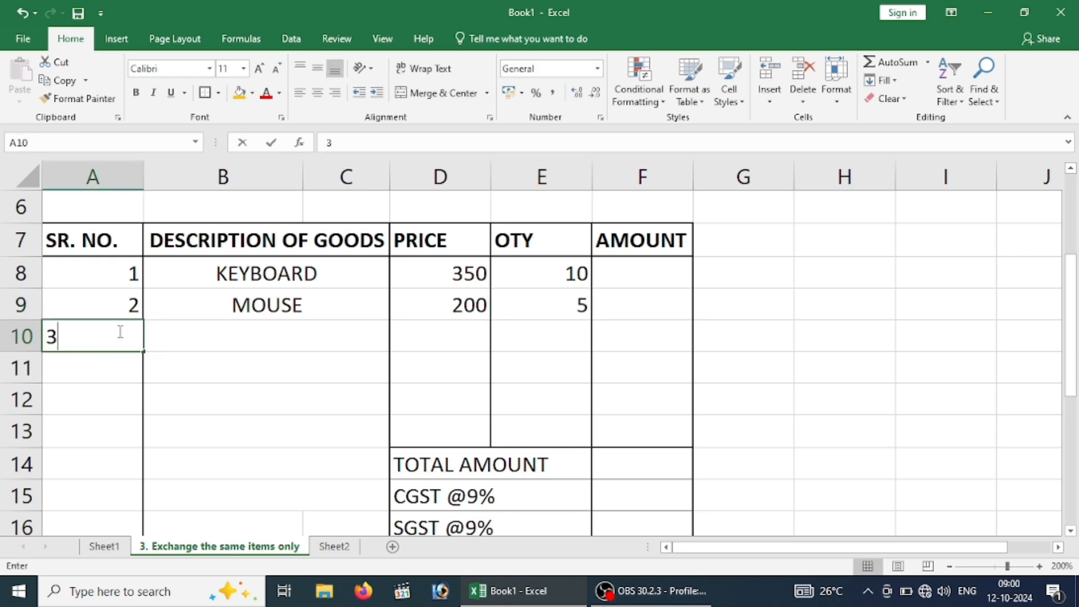
{"action": "key", "text": "Tab"}
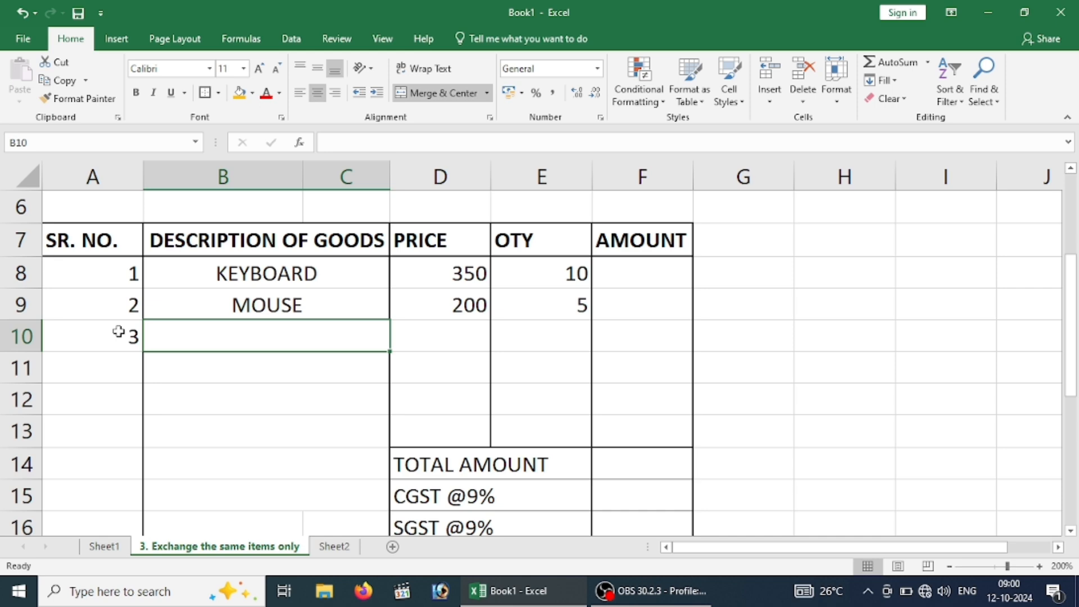
{"action": "type", "text": "MOUSE "}
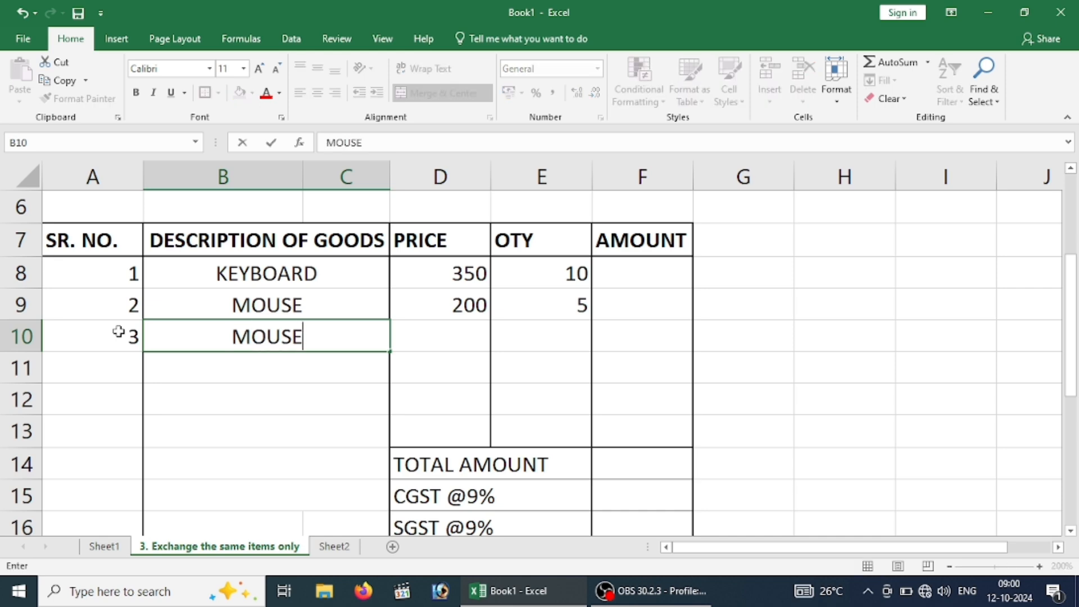
{"action": "type", "text": "PAD"}
{"action": "key", "text": "Tab"}
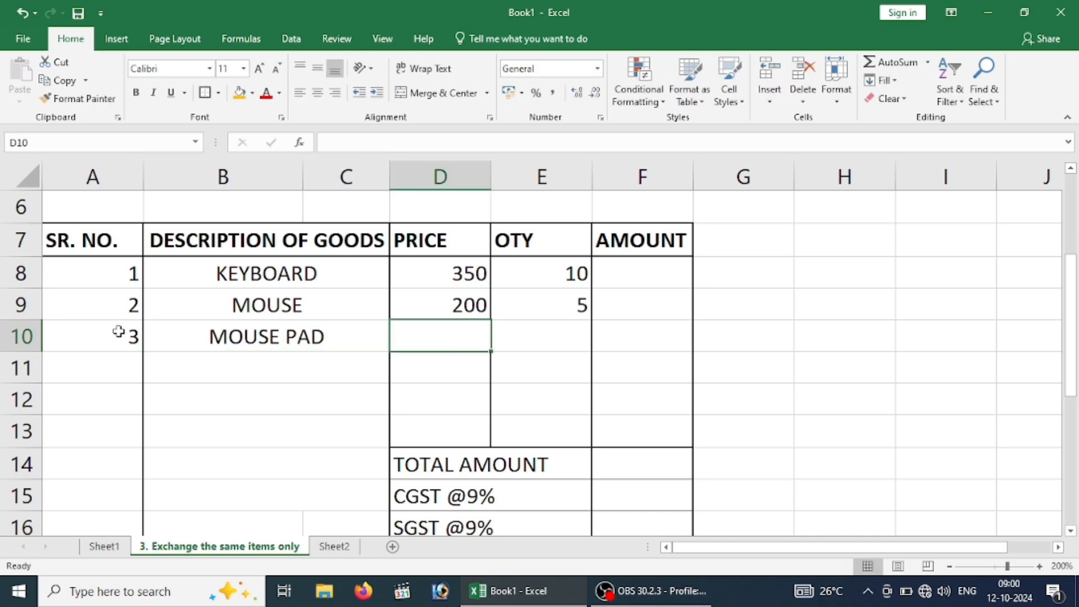
{"action": "type", "text": "50"}
{"action": "key", "text": "Tab"}
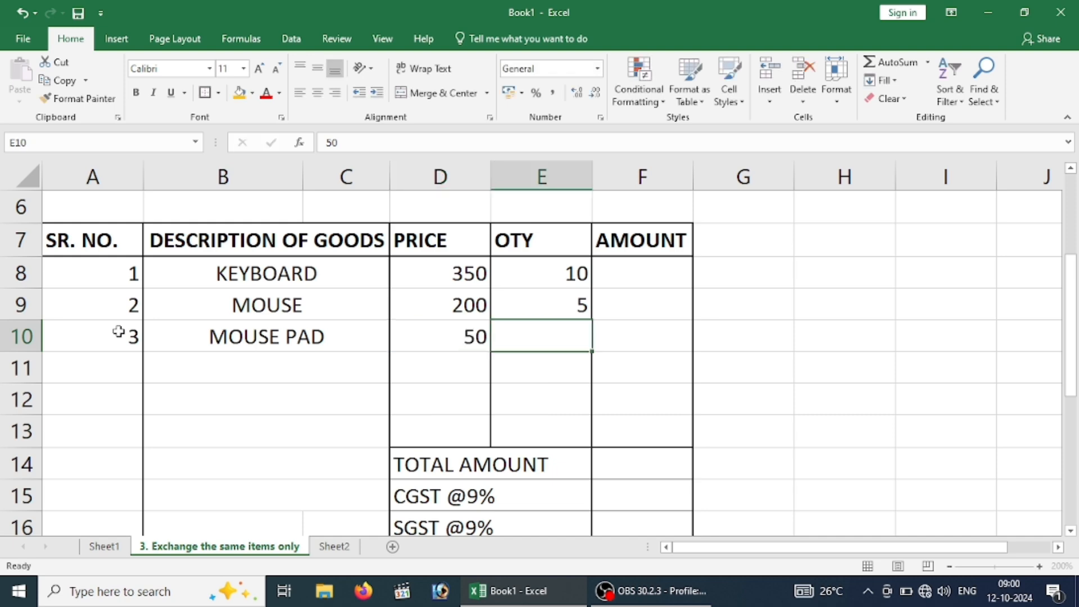
{"action": "type", "text": "19"}
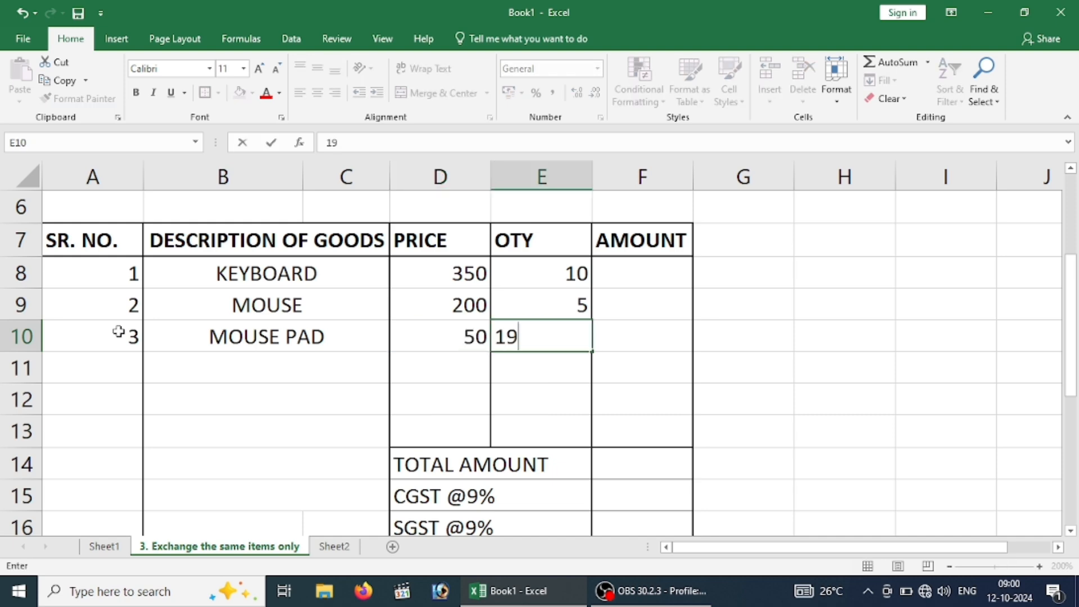
{"action": "key", "text": "BackSpace"}
{"action": "type", "text": "0"}
{"action": "key", "text": "Return"}
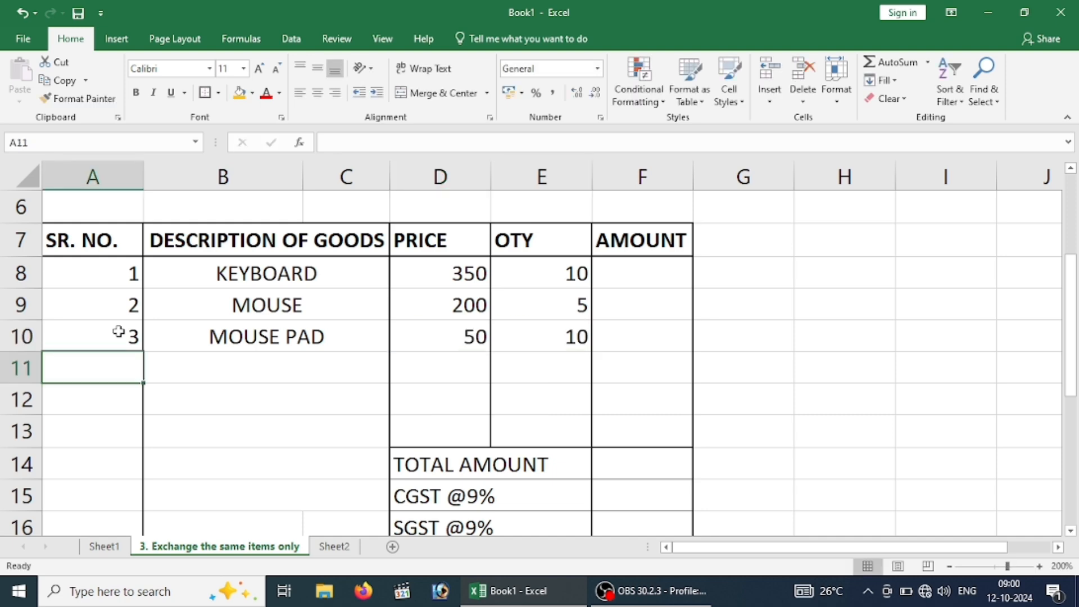
- Fill row 11 with serial number 4, description PENDRIVE, price 500 and quantity 5
{"action": "type", "text": "4"}
{"action": "key", "text": "Tab"}
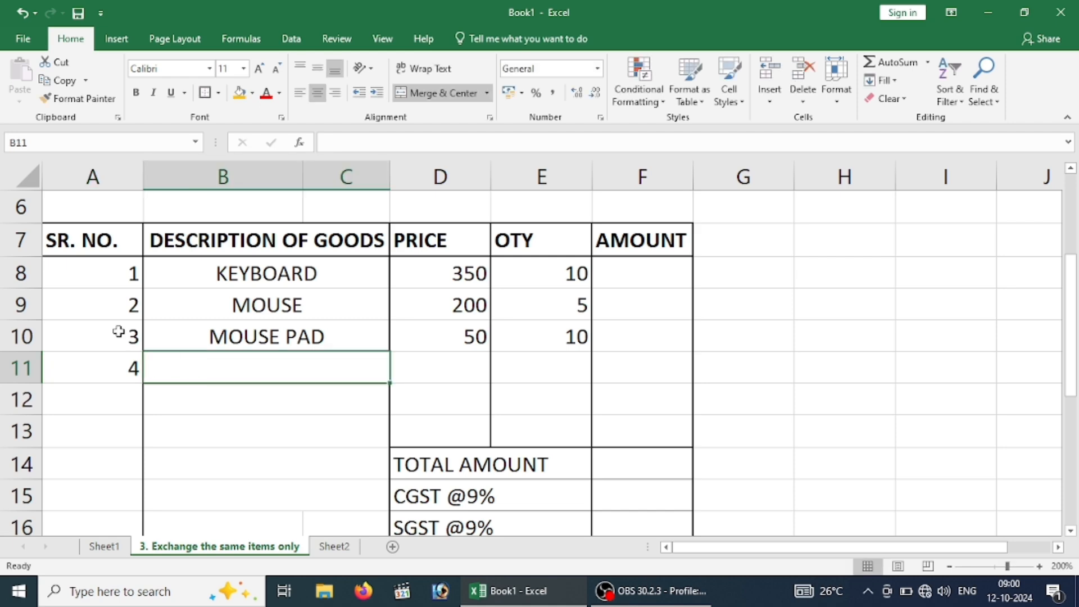
{"action": "type", "text": "PENDRIVE"}
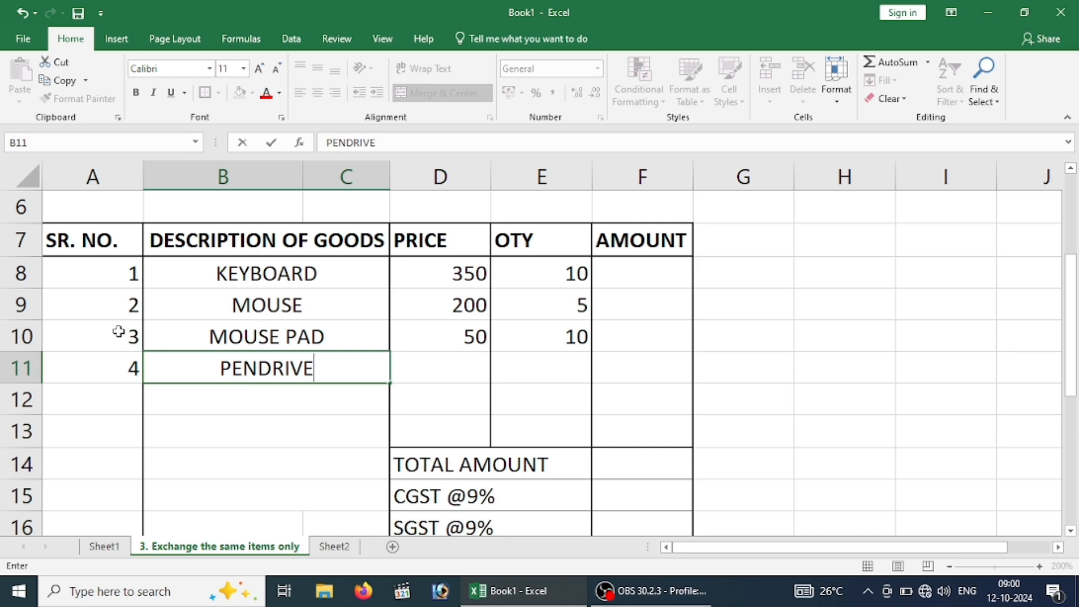
{"action": "key", "text": "Tab"}
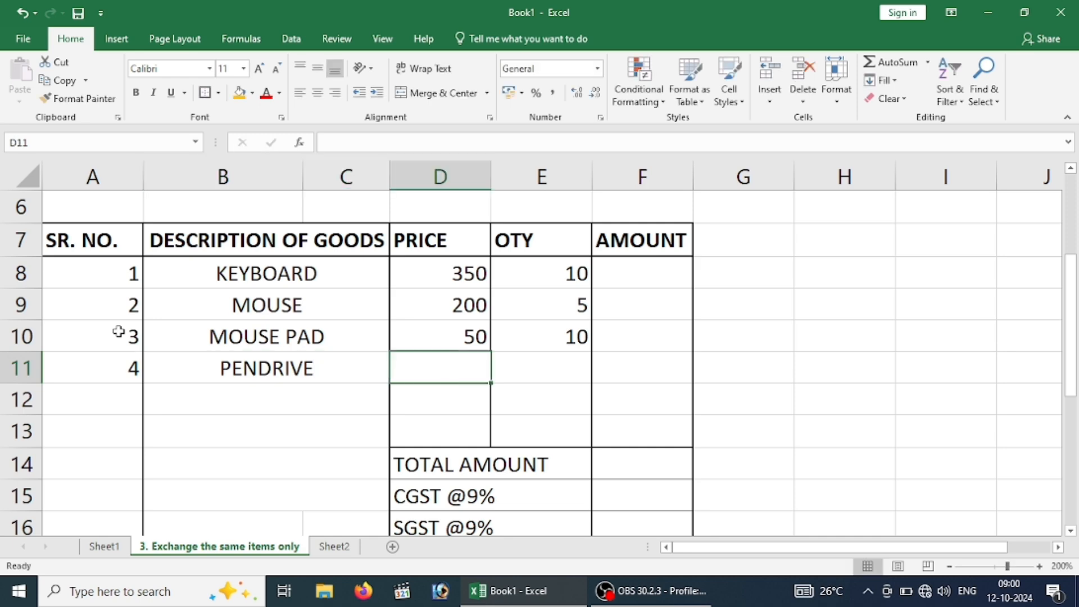
{"action": "type", "text": "10"}
{"action": "key", "text": "Tab"}
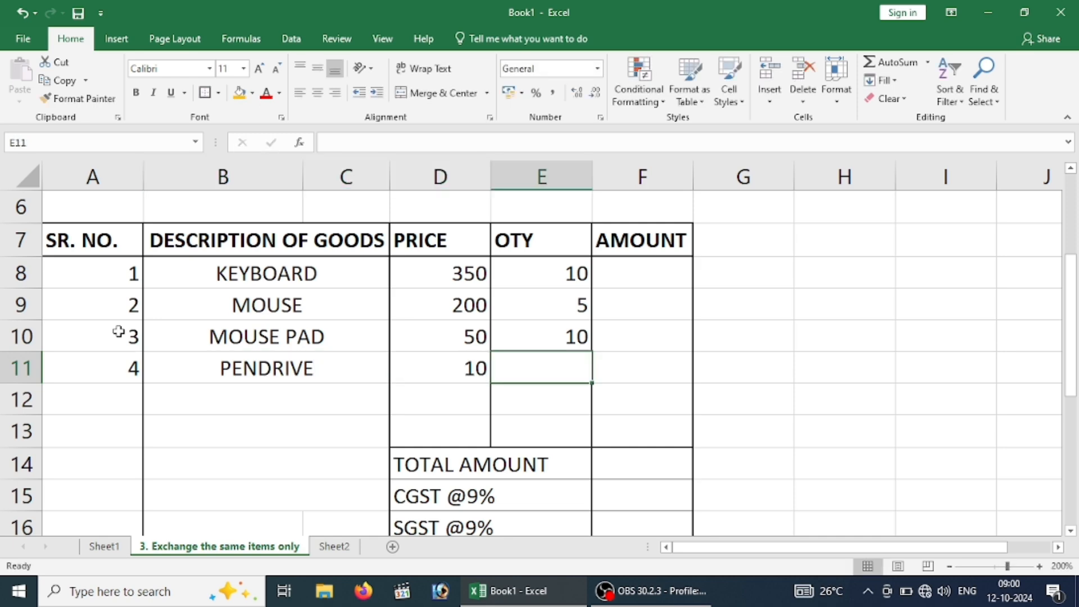
{"action": "key", "text": "Left"}
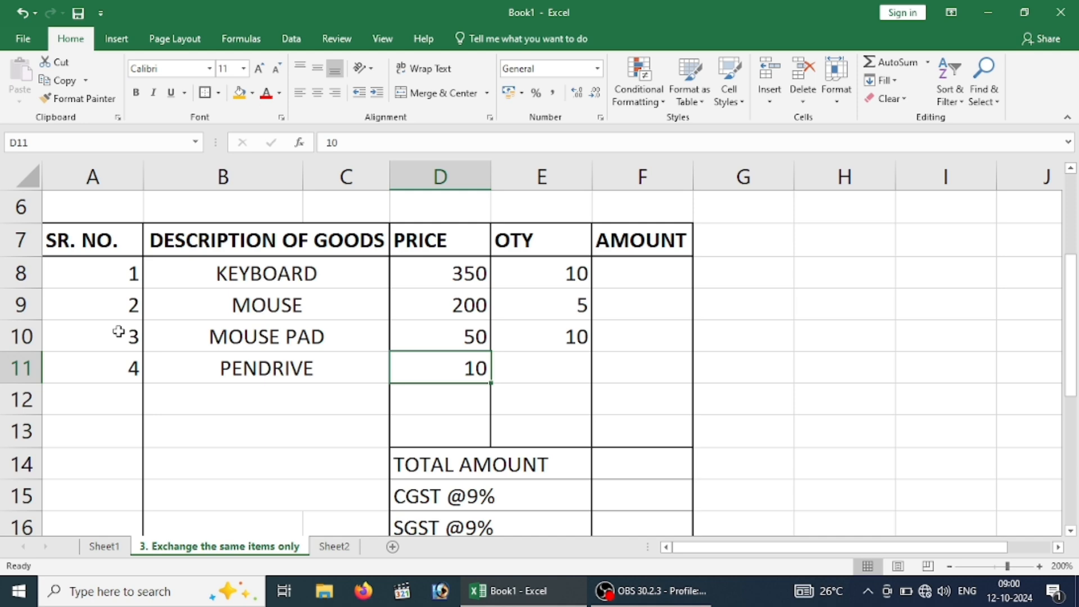
{"action": "type", "text": "500"}
{"action": "key", "text": "Tab"}
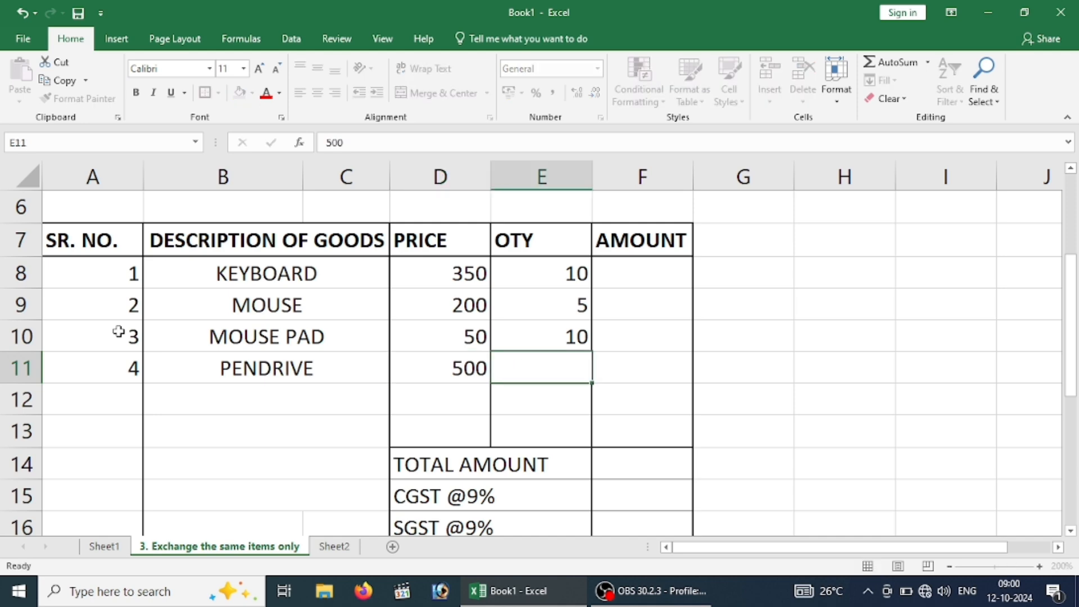
{"action": "type", "text": "5"}
{"action": "key", "text": "Return"}
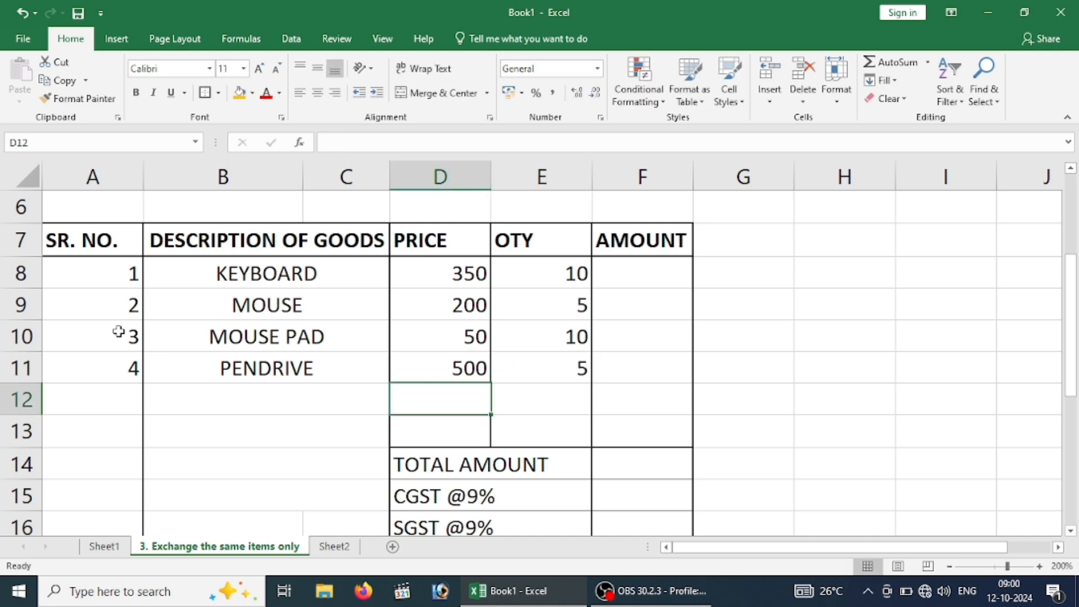
- Fill row 12 with serial number 5, description SMPS, price 700 and quantity 2
{"action": "key", "text": "Left"}
{"action": "key", "text": "Left"}
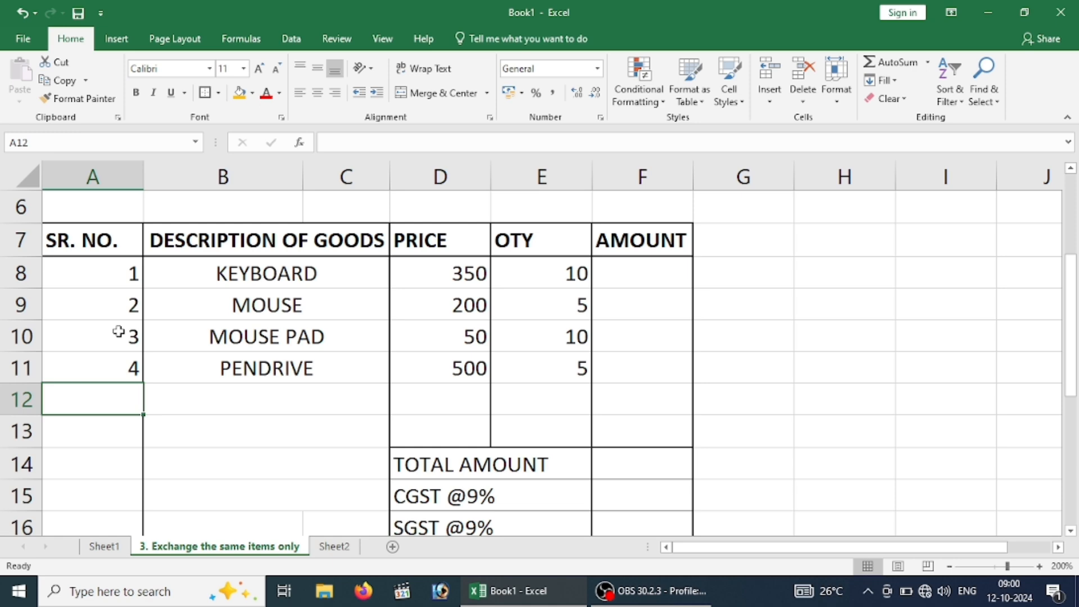
{"action": "type", "text": "5"}
{"action": "key", "text": "Tab"}
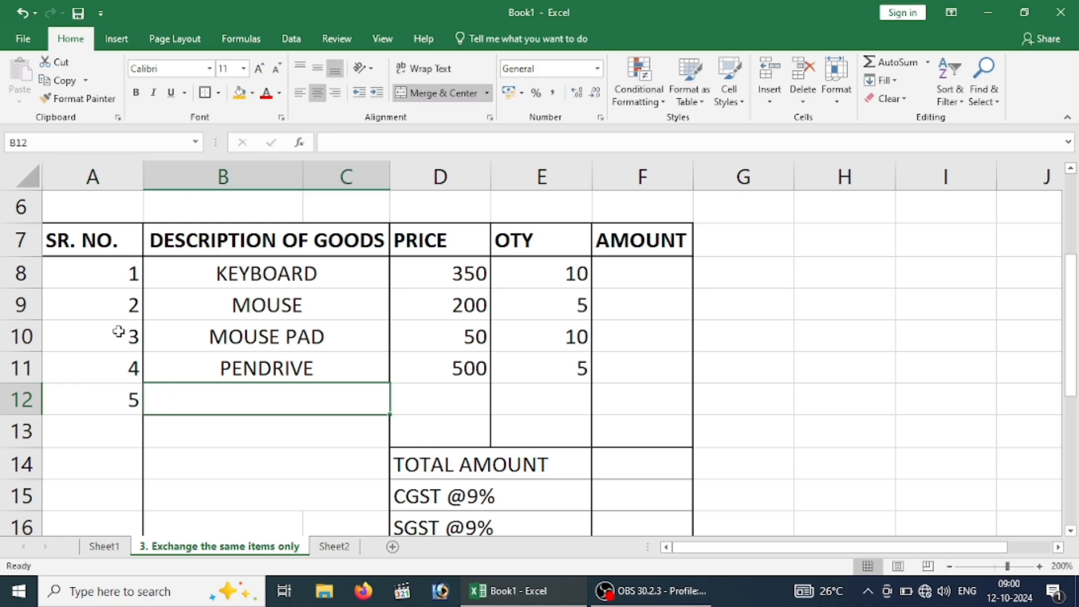
{"action": "type", "text": "SMPS"}
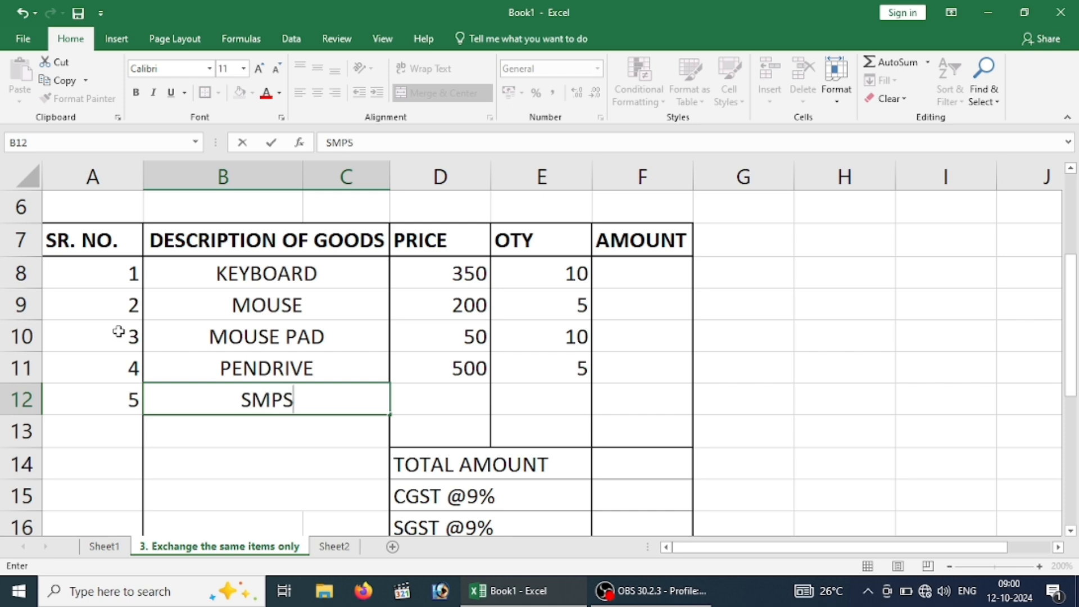
{"action": "key", "text": "Tab"}
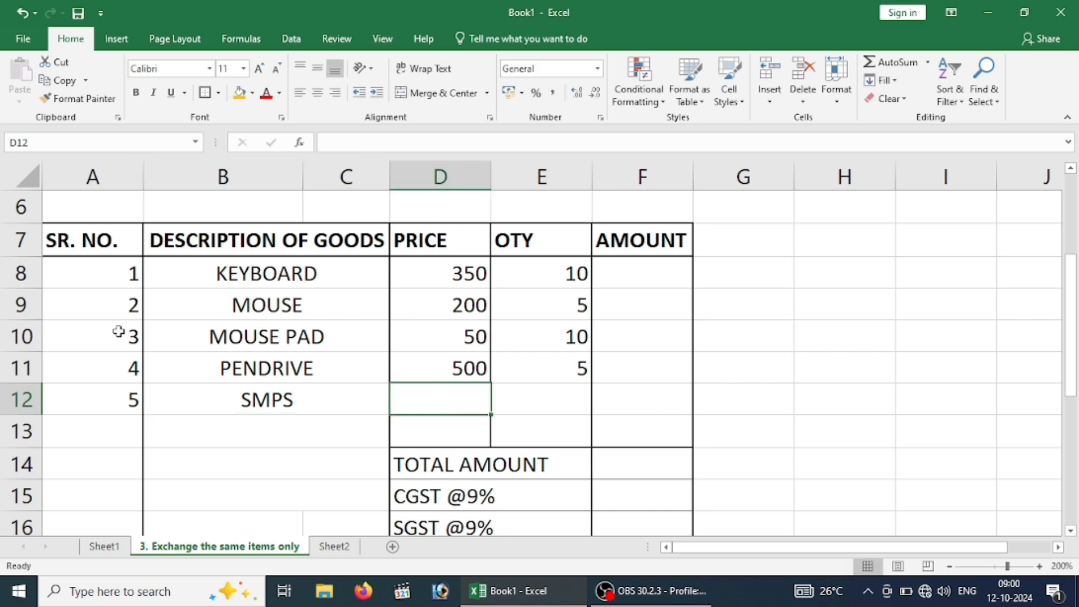
{"action": "type", "text": "700"}
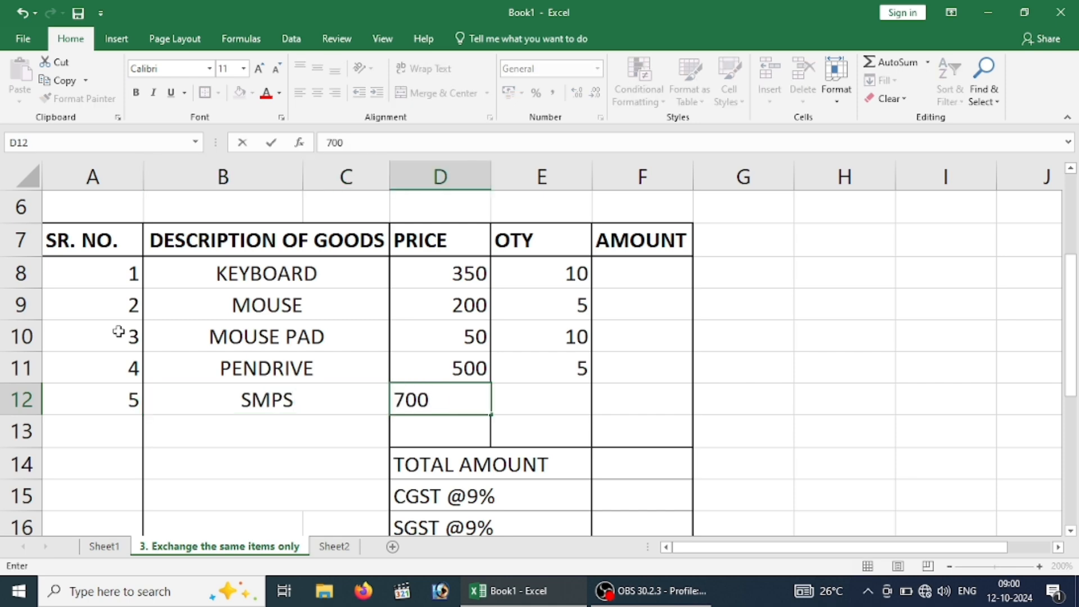
{"action": "key", "text": "Tab"}
{"action": "type", "text": "2"}
{"action": "key", "text": "Return"}
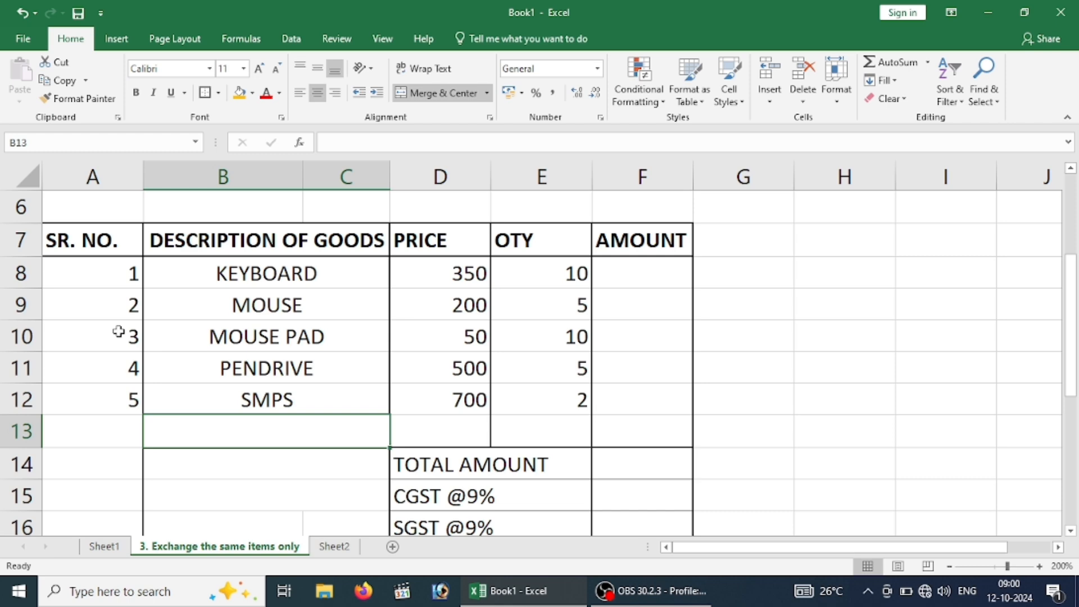
- Fill row 13 with serial number 6, description POWER CABLE, price 100 and quantity 10
{"action": "key", "text": "Left"}
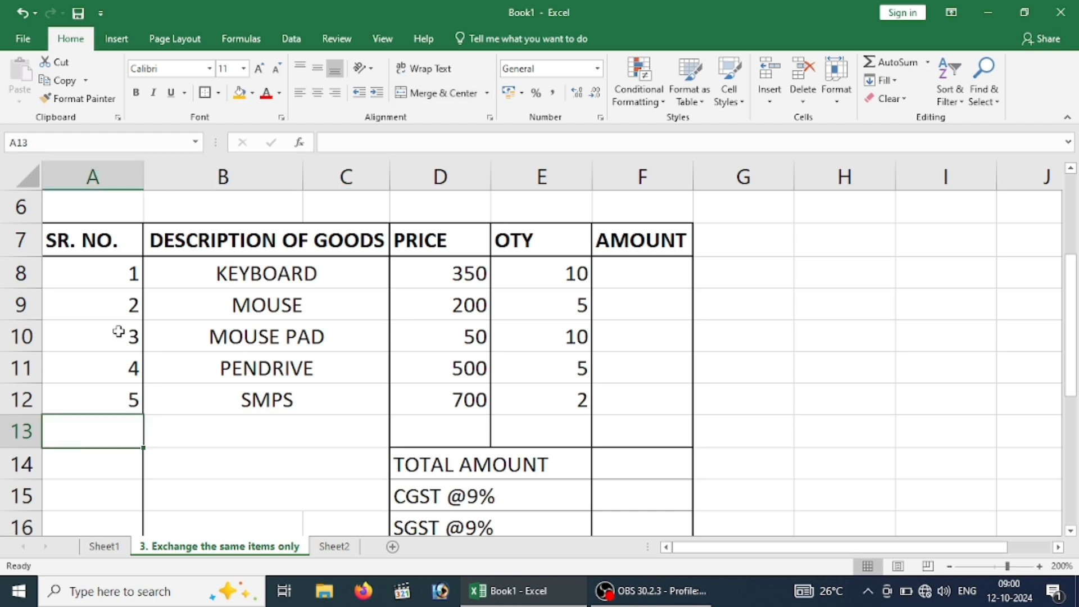
{"action": "type", "text": "6"}
{"action": "key", "text": "Tab"}
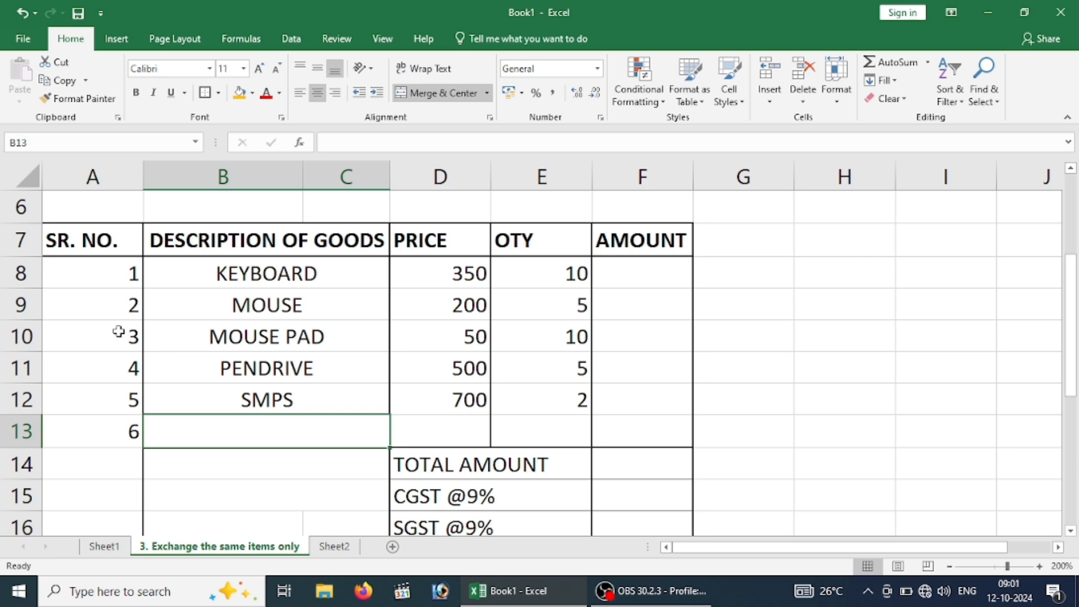
{"action": "type", "text": "P"}
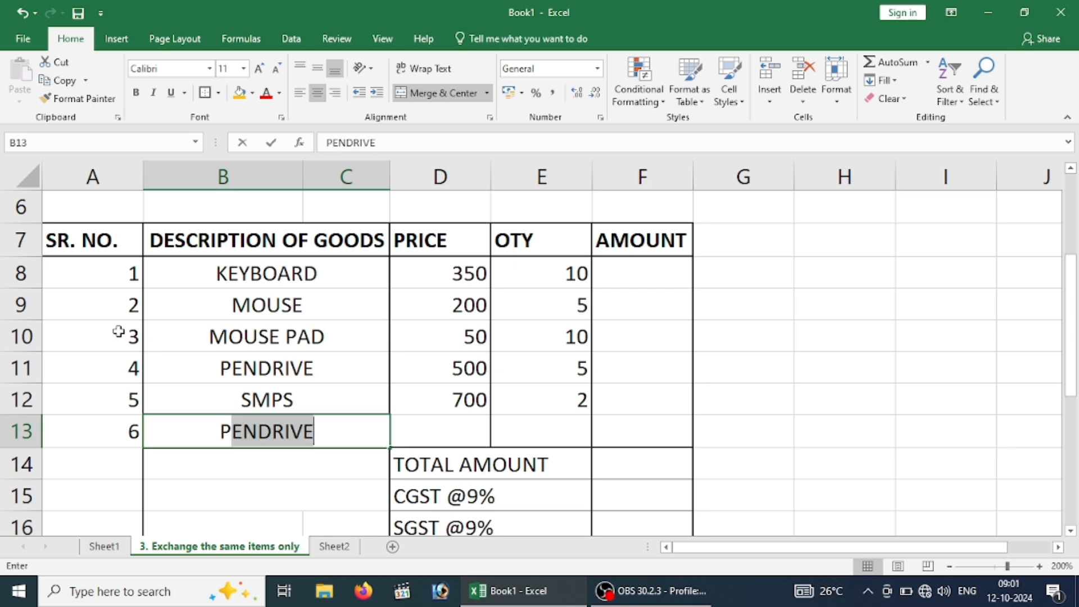
{"action": "type", "text": "OWER CABLE"}
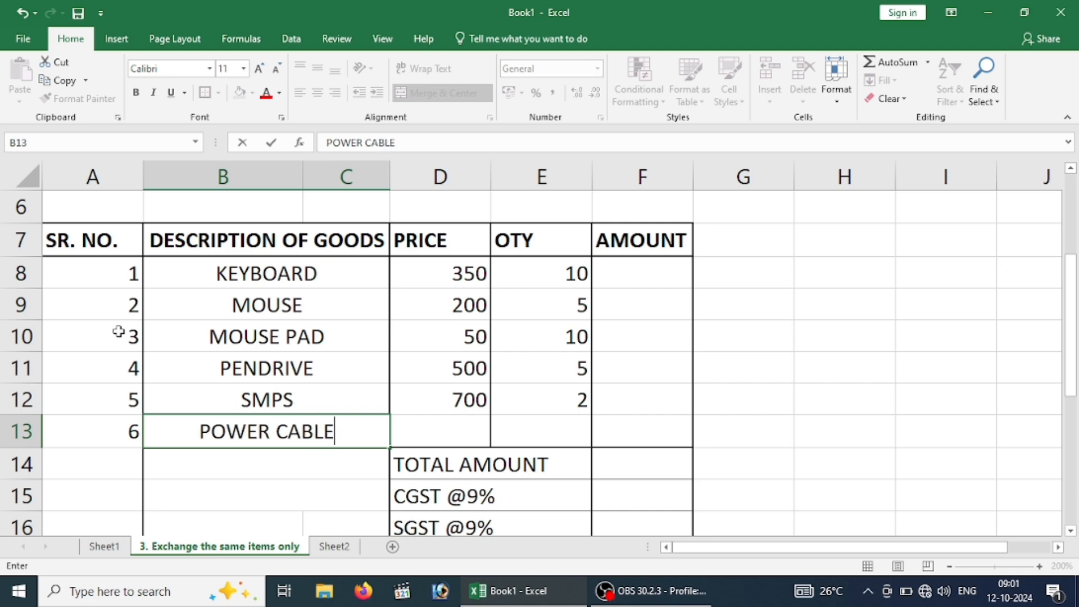
{"action": "key", "text": "Tab"}
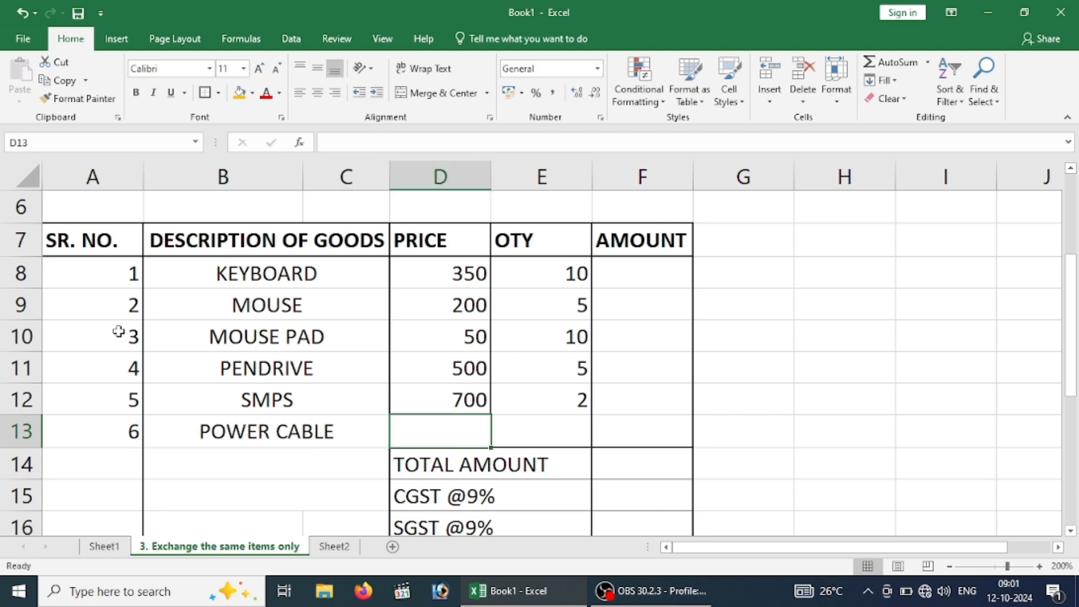
{"action": "type", "text": "100"}
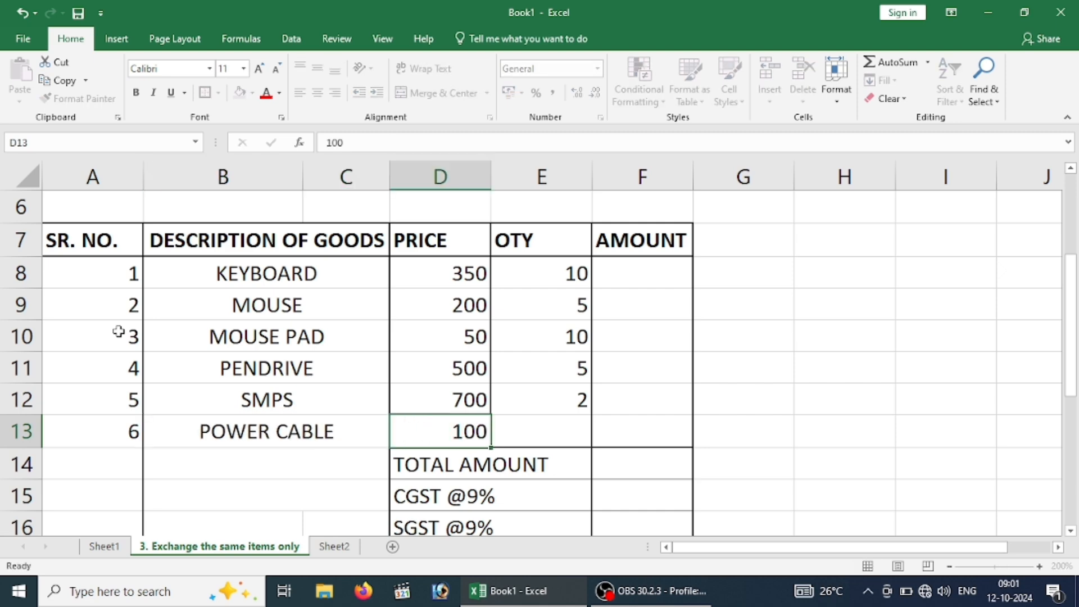
{"action": "key", "text": "Tab"}
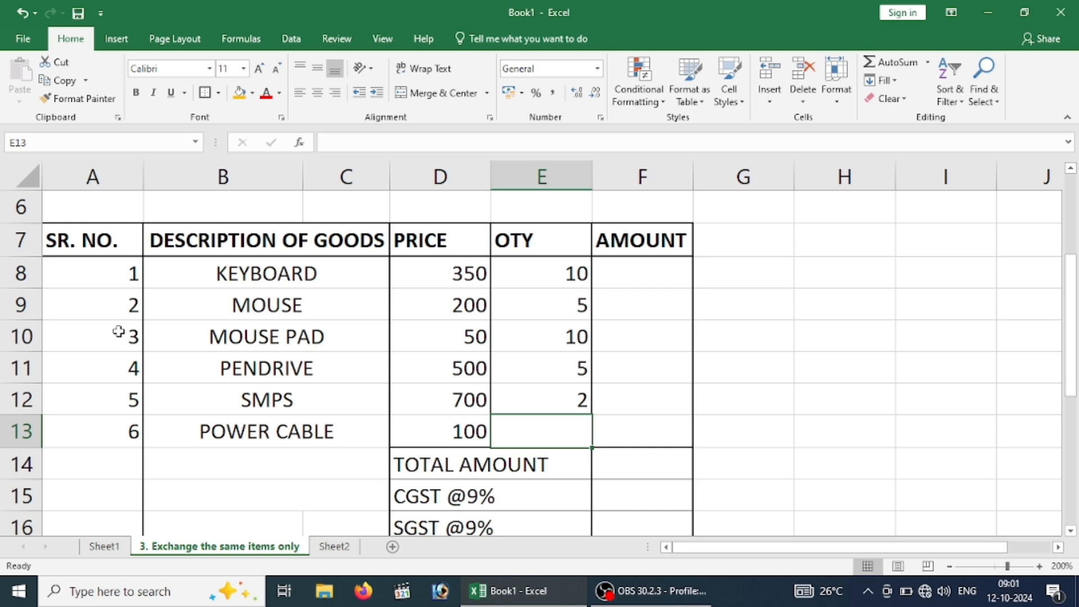
{"action": "type", "text": "10"}
{"action": "key", "text": "Tab"}
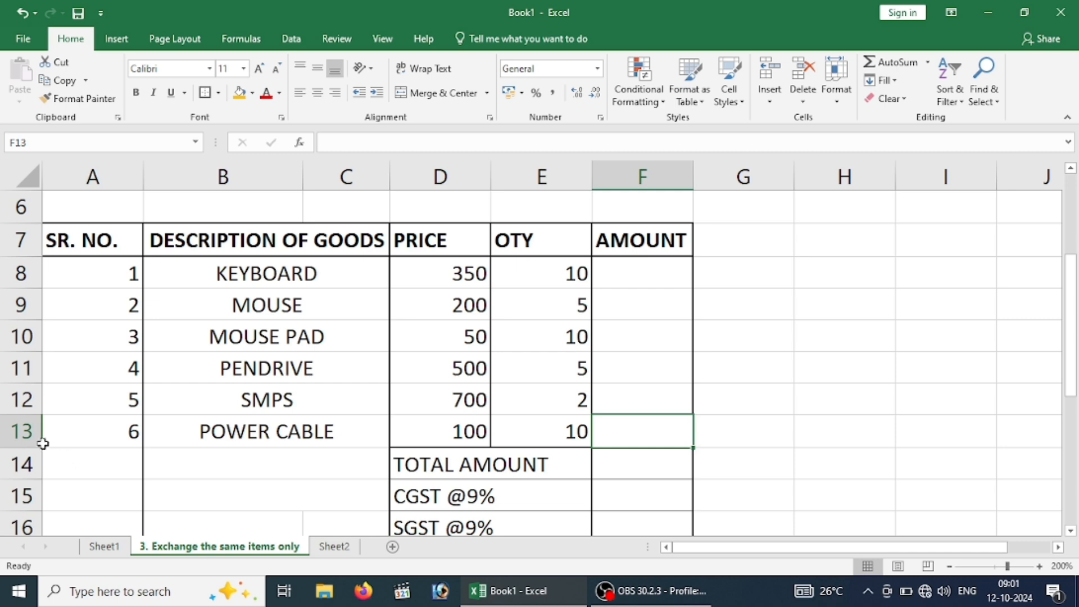
- Try inserting a blank row above the POWER CABLE row three times, undoing each insertion
{"action": "left_click", "coordinate": [35, 442]}
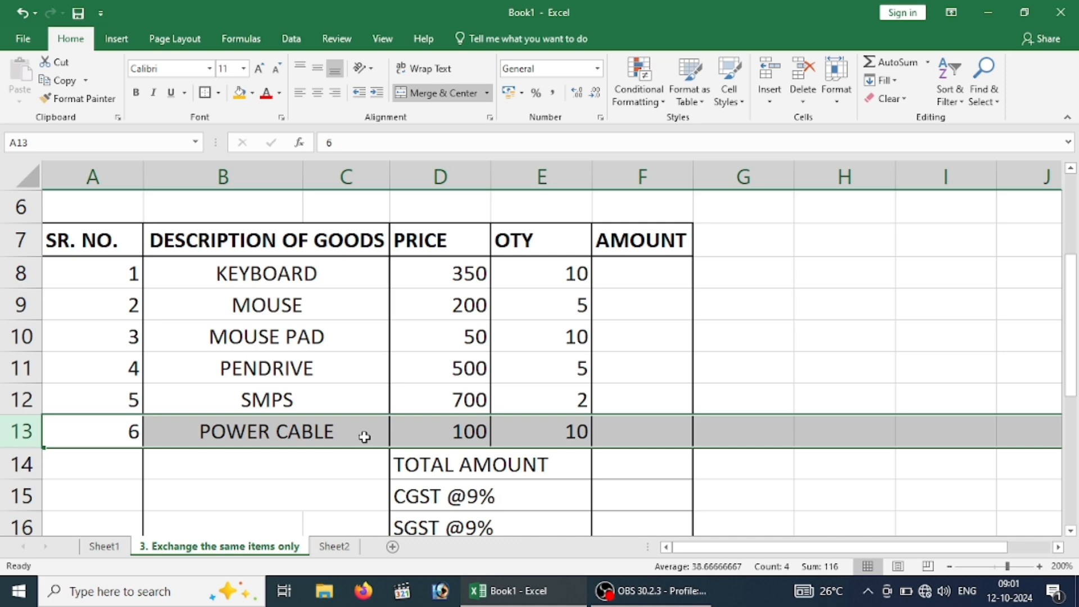
{"action": "left_click", "coordinate": [279, 453]}
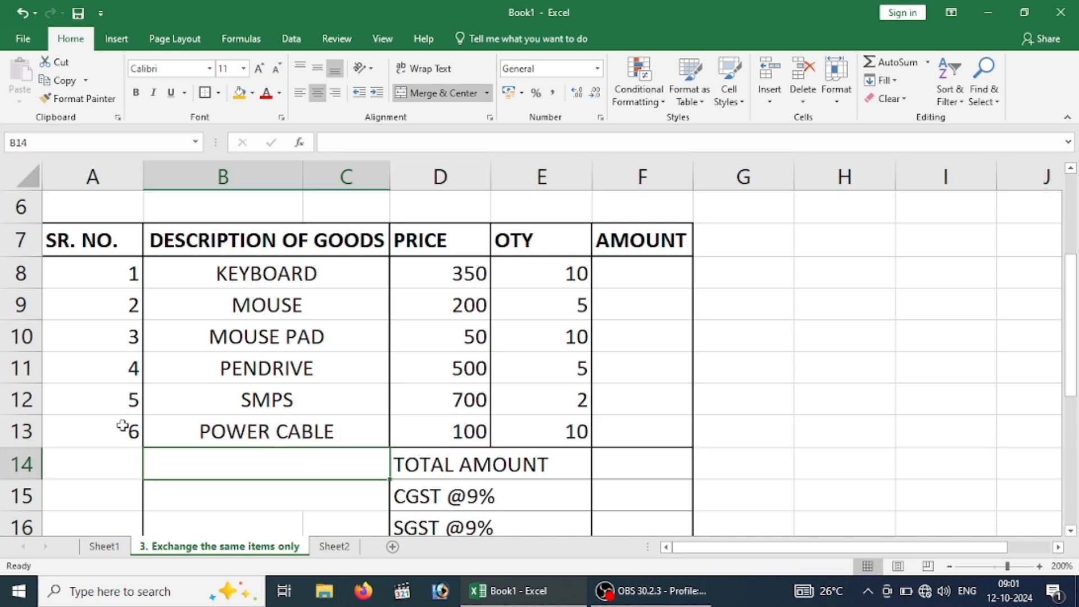
{"action": "left_click", "coordinate": [26, 425]}
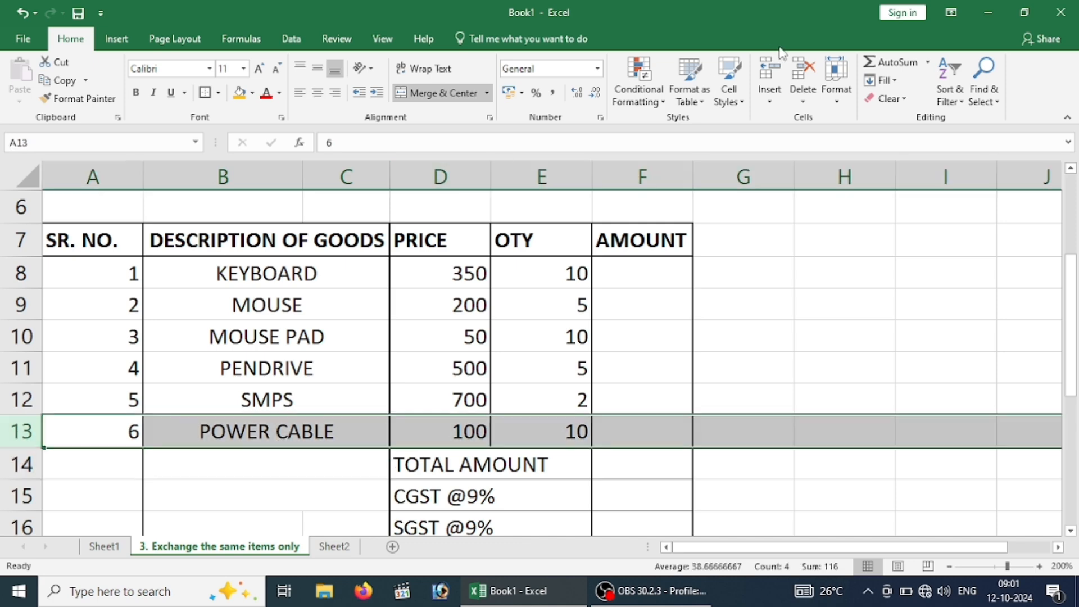
{"action": "left_click", "coordinate": [770, 71]}
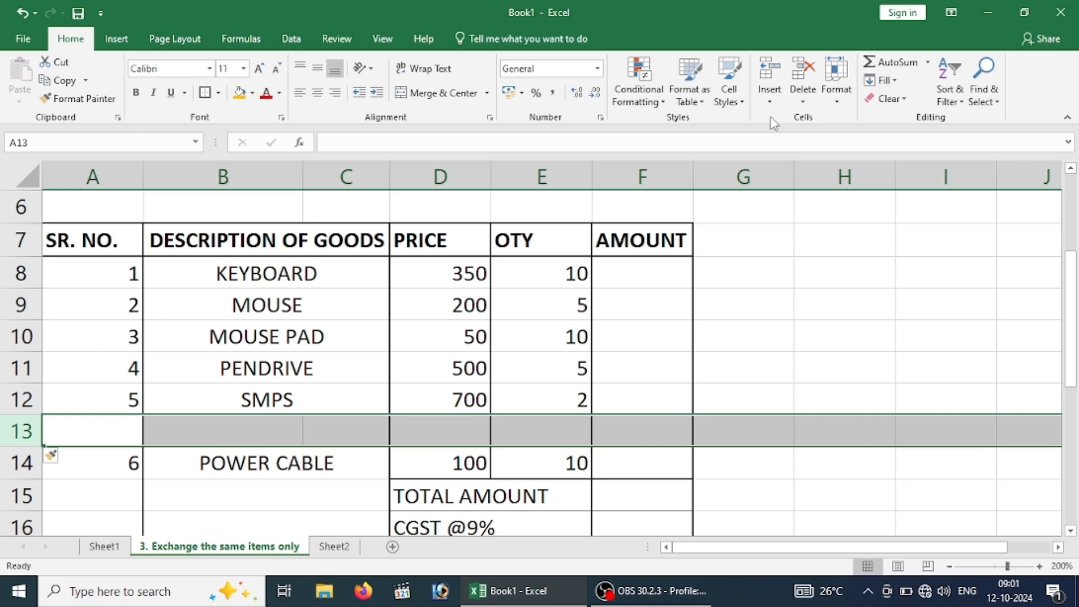
{"action": "key", "text": "ctrl+z"}
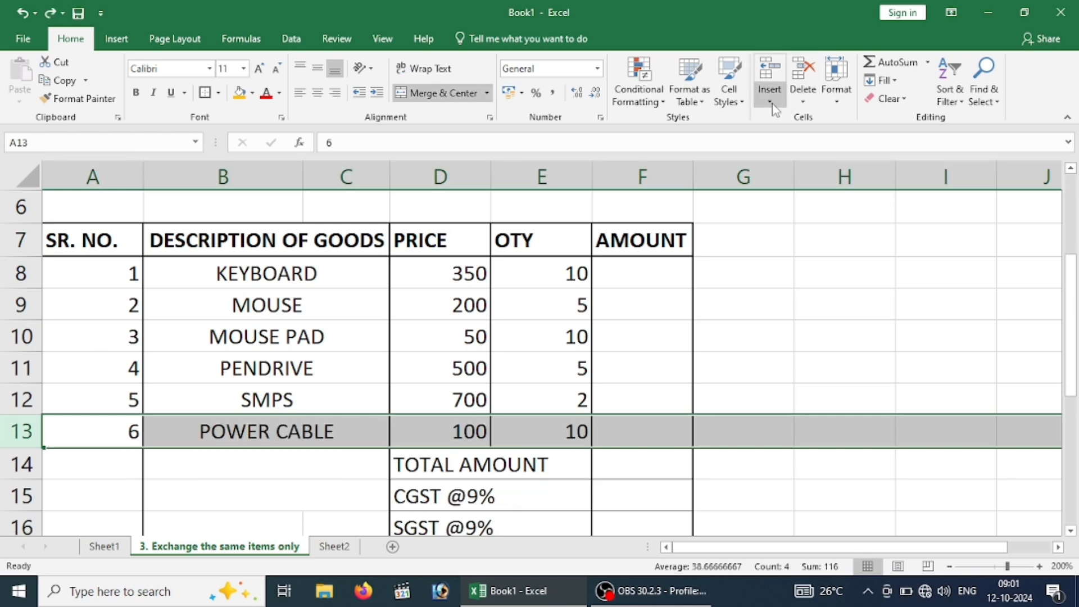
{"action": "left_click", "coordinate": [770, 103]}
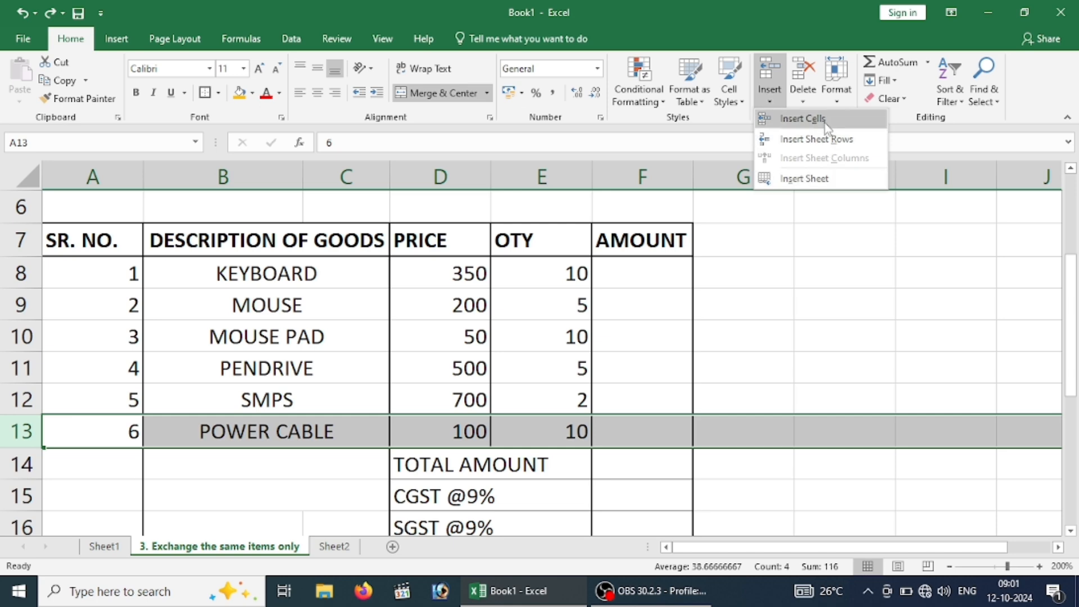
{"action": "left_click", "coordinate": [825, 141]}
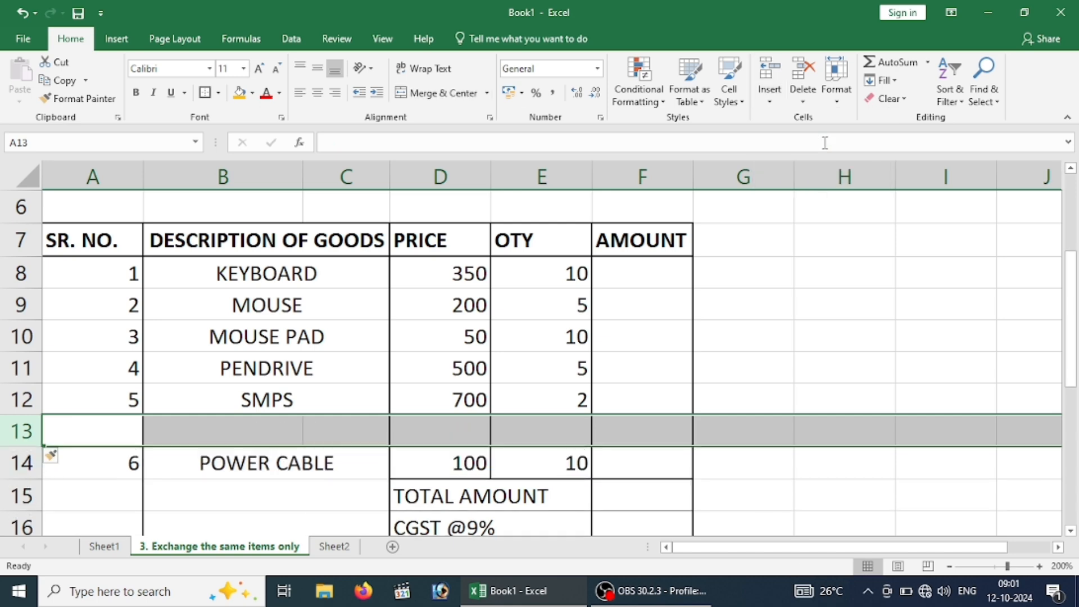
{"action": "key", "text": "ctrl+z"}
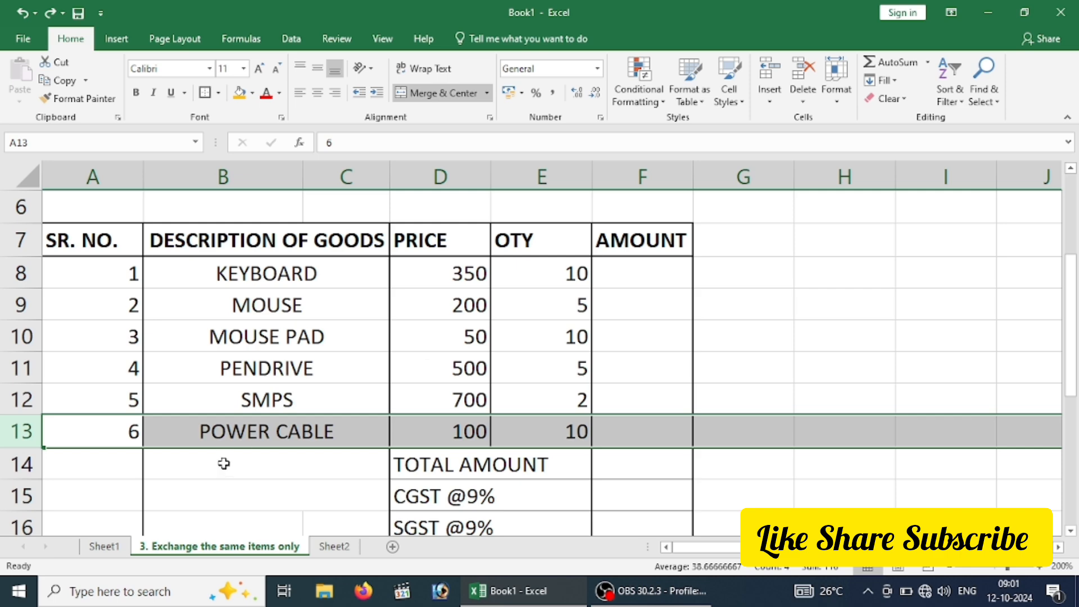
{"action": "right_click", "coordinate": [28, 430]}
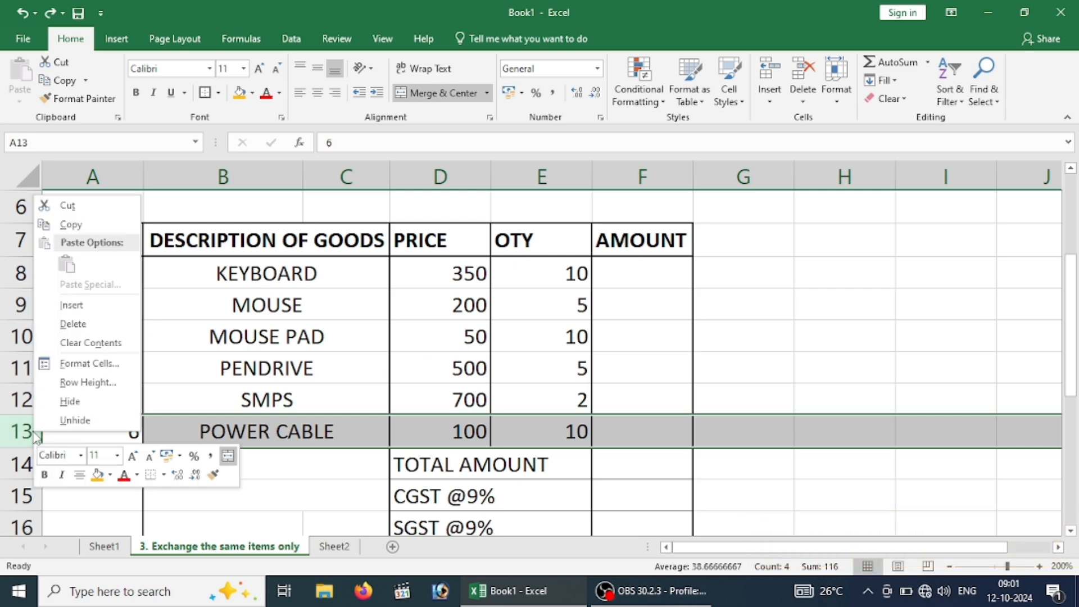
{"action": "left_click", "coordinate": [79, 307]}
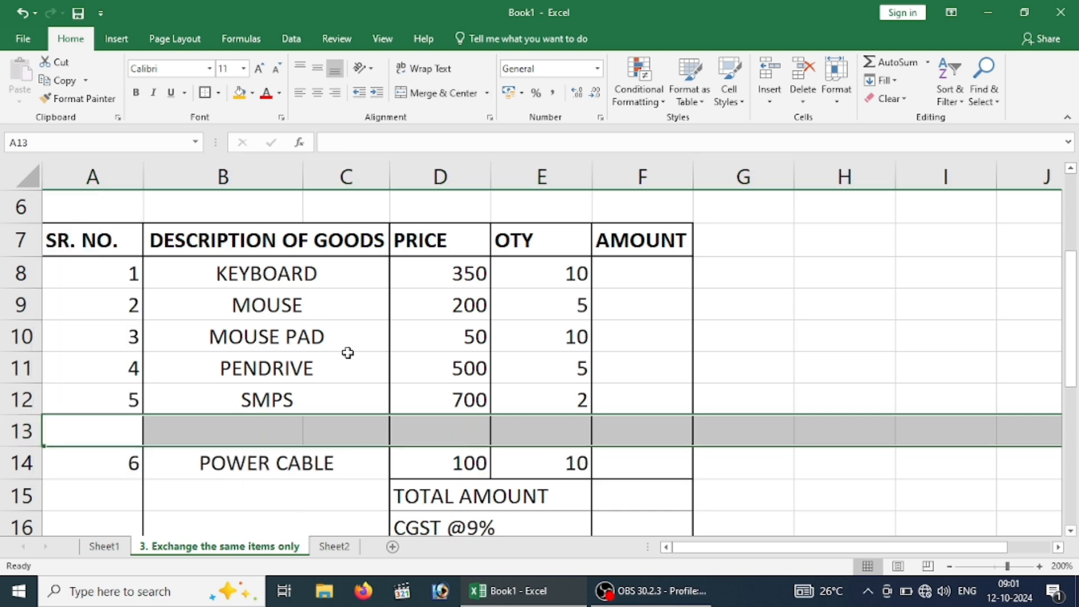
{"action": "key", "text": "ctrl+z"}
- Left-align the item descriptions from KEYBOARD to POWER CABLE in rows 8 to 13
{"action": "left_click", "coordinate": [666, 379]}
{"action": "left_click", "coordinate": [669, 274]}
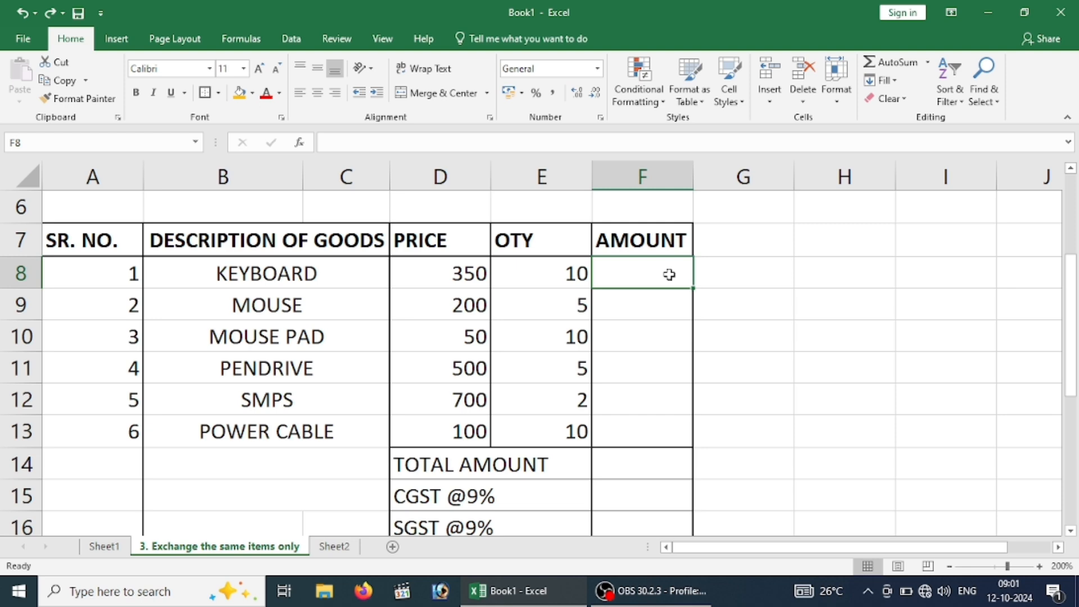
{"action": "left_click_drag", "start_coordinate": [270, 273], "coordinate": [270, 424]}
{"action": "left_click", "coordinate": [300, 93]}
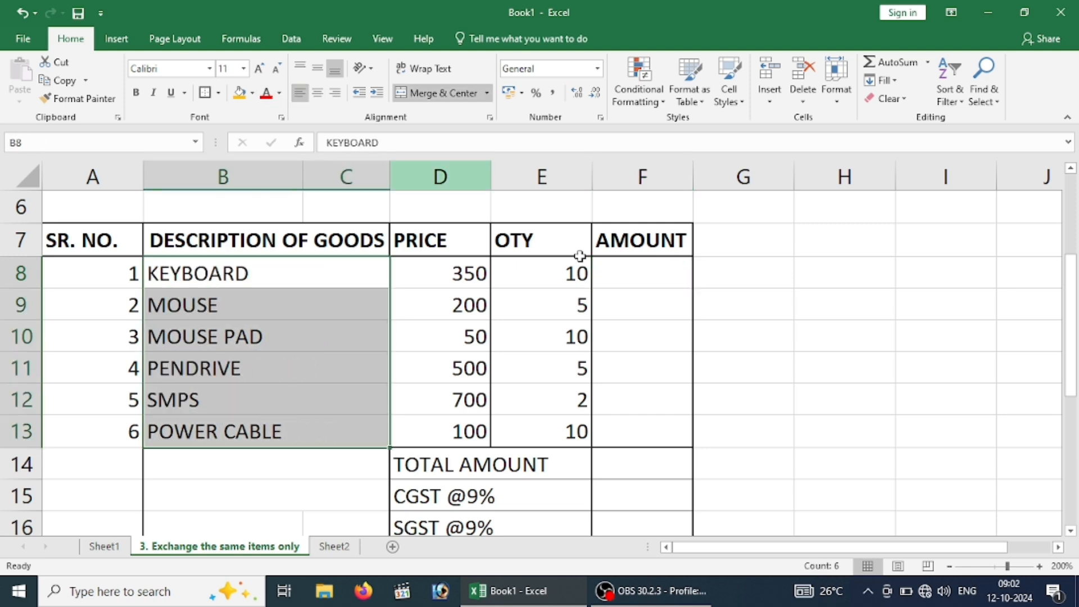
- Calculate the KEYBOARD amount in F8 as price times quantity with the formula =D8*E8
{"action": "left_click", "coordinate": [625, 283]}
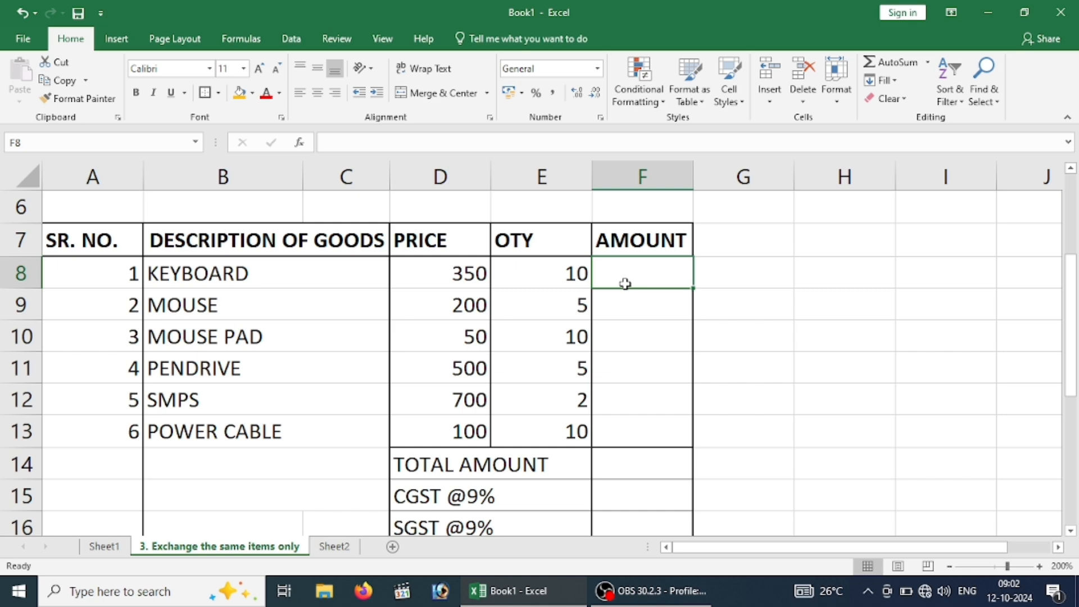
{"action": "type", "text": "="}
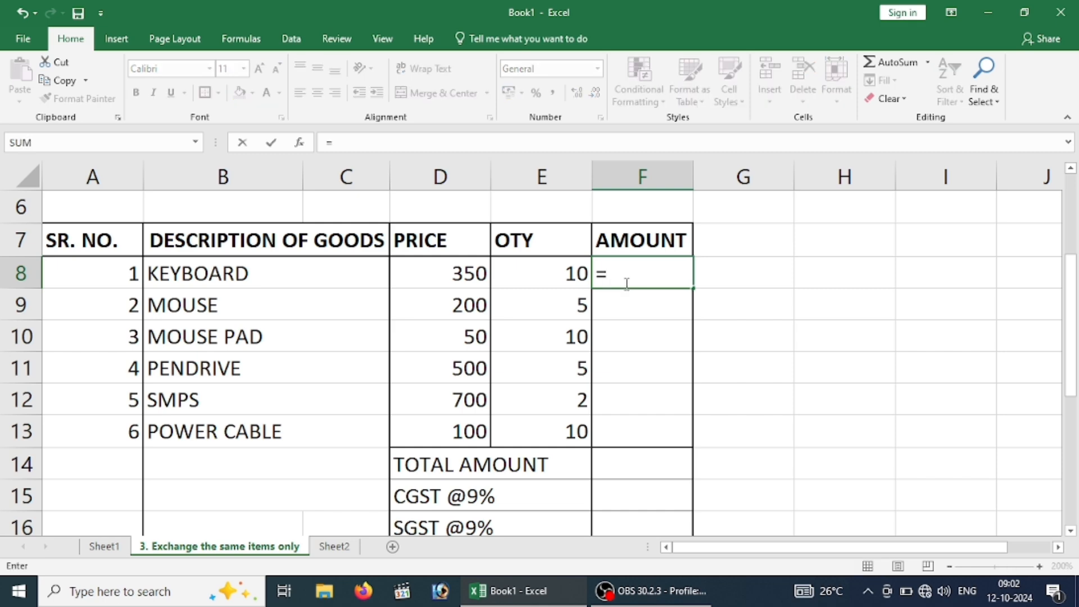
{"action": "left_click", "coordinate": [456, 274]}
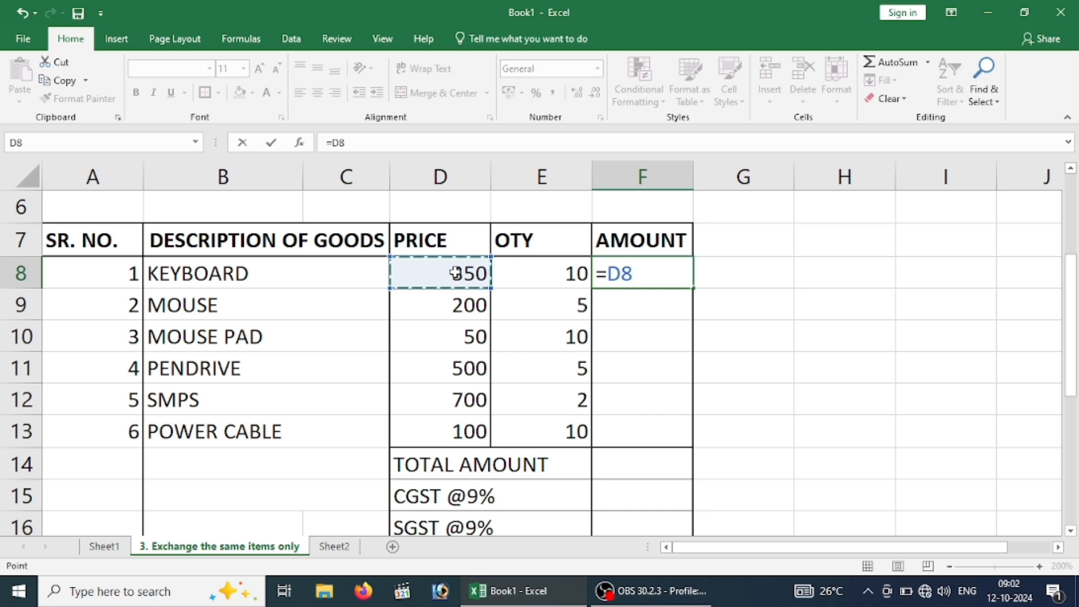
{"action": "type", "text": "*"}
{"action": "left_click", "coordinate": [523, 269]}
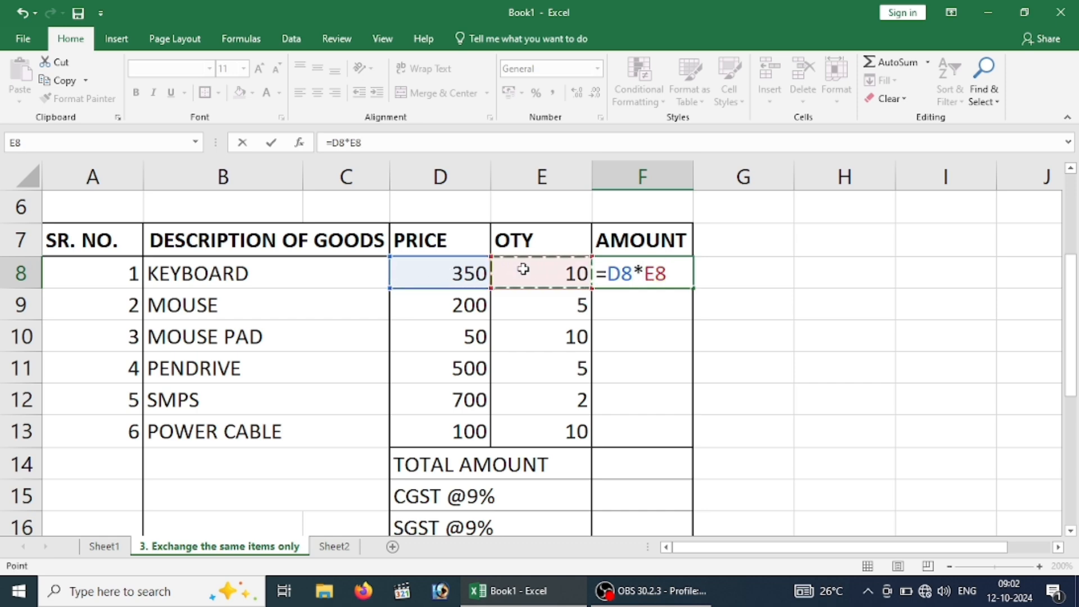
{"action": "key", "text": "Return"}
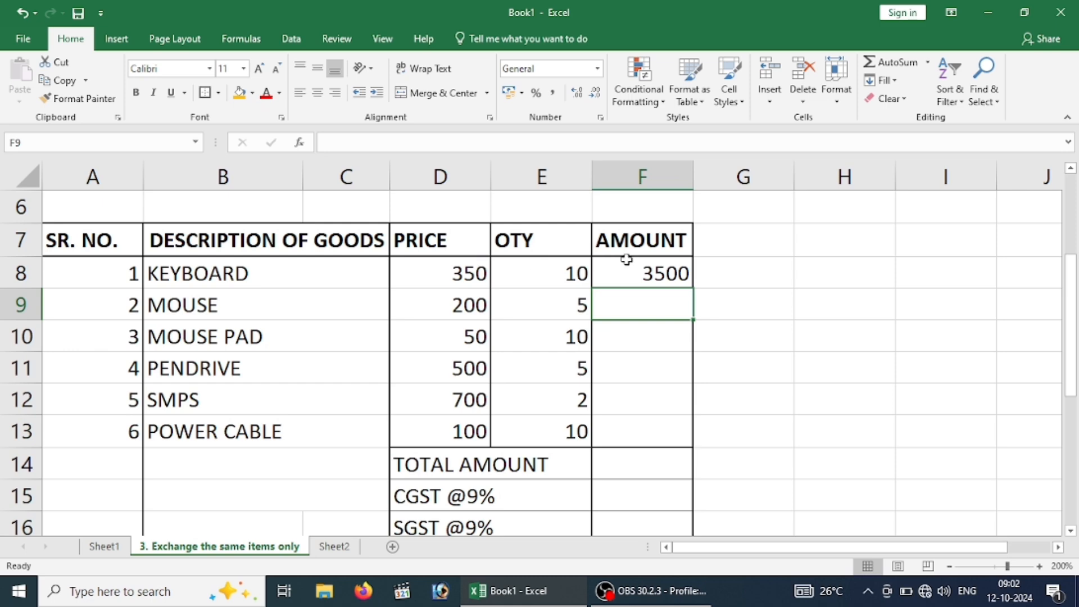
- Try copying the F8 amount formula down to F13 twice, undoing each fill, and try extending it past the item rows
{"action": "left_click", "coordinate": [636, 275]}
{"action": "left_click_drag", "start_coordinate": [636, 275], "coordinate": [650, 427]}
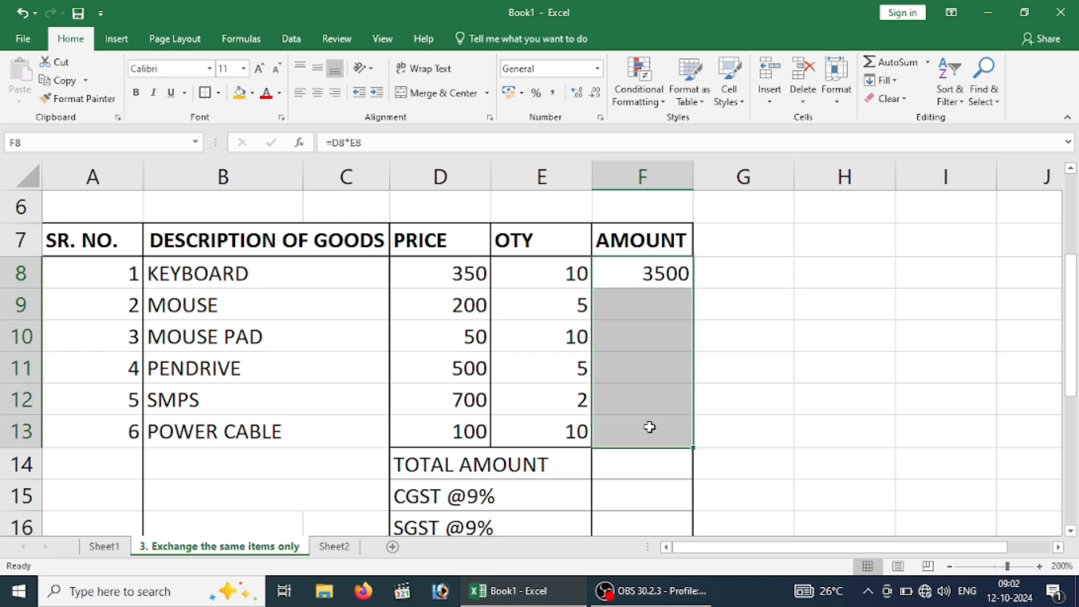
{"action": "key", "text": "ctrl+d"}
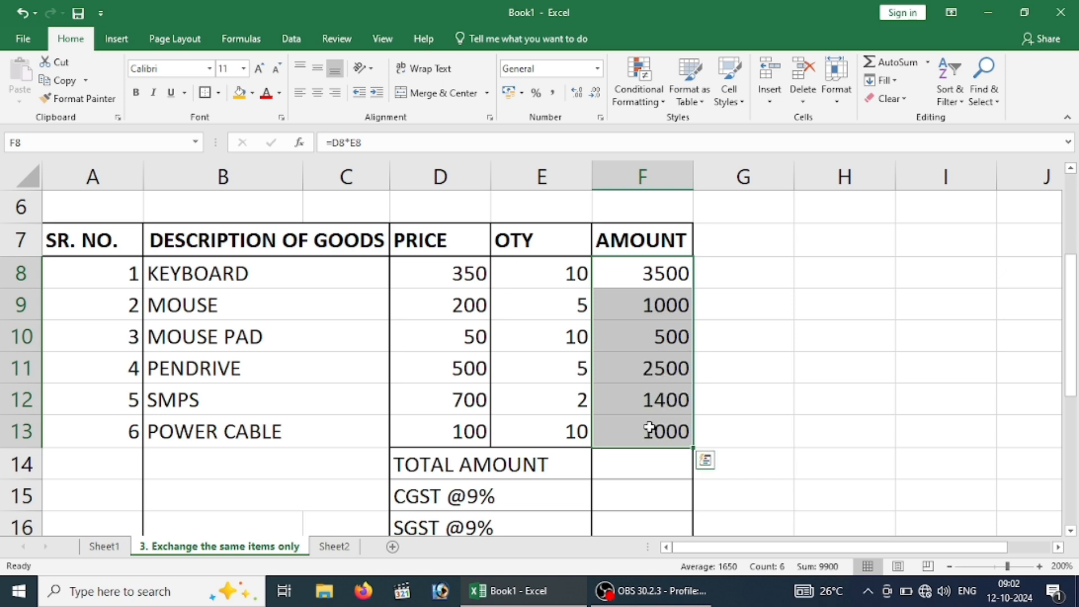
{"action": "key", "text": "ctrl+z"}
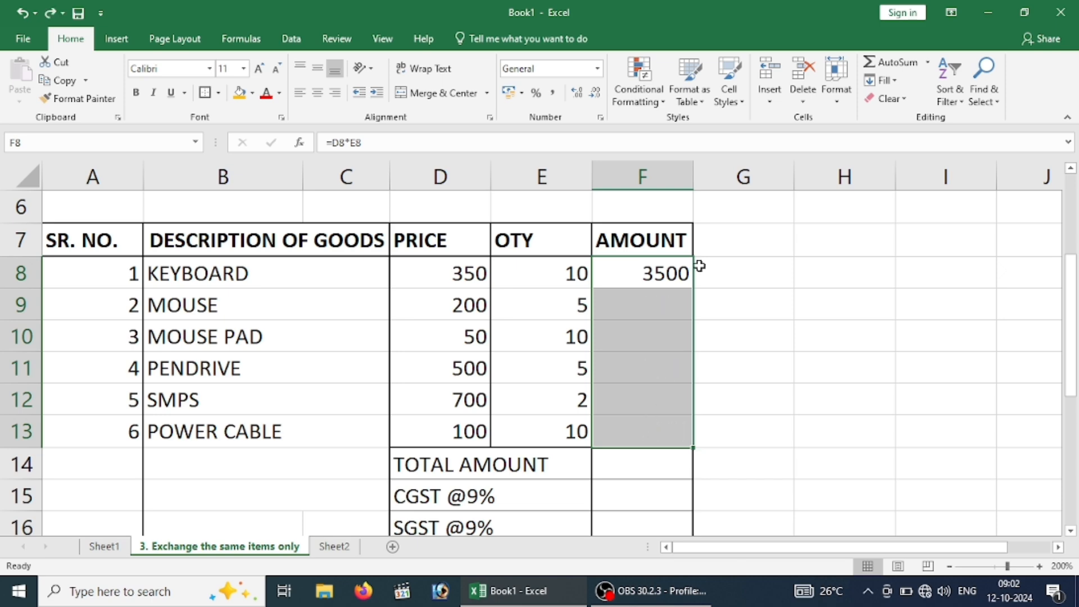
{"action": "left_click", "coordinate": [661, 272]}
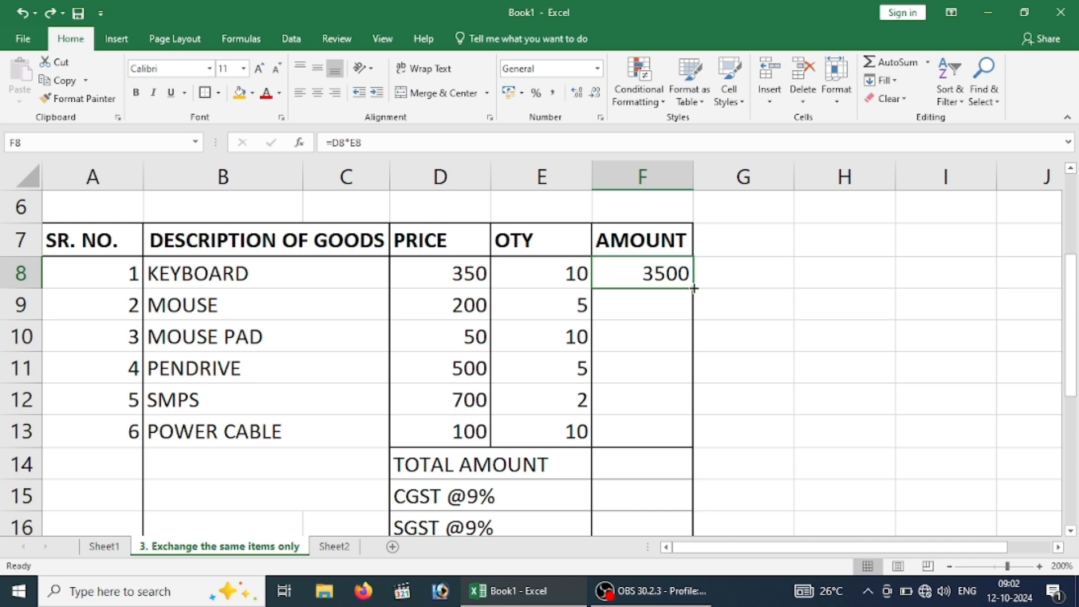
{"action": "left_click_drag", "start_coordinate": [695, 288], "coordinate": [697, 433]}
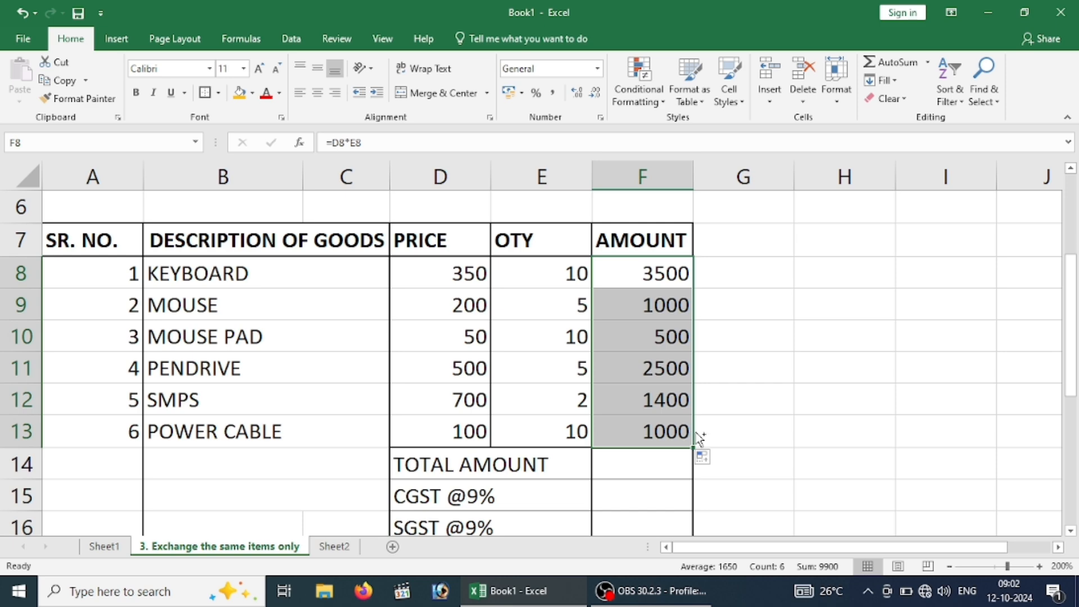
{"action": "key", "text": "ctrl+z"}
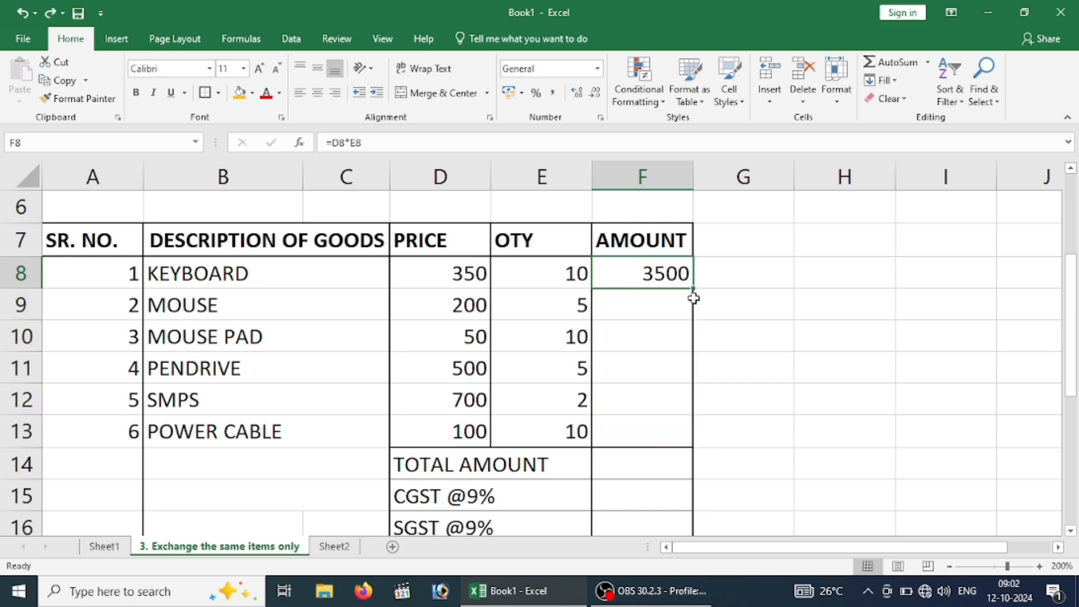
{"action": "left_click_drag", "start_coordinate": [695, 292], "coordinate": [695, 529]}
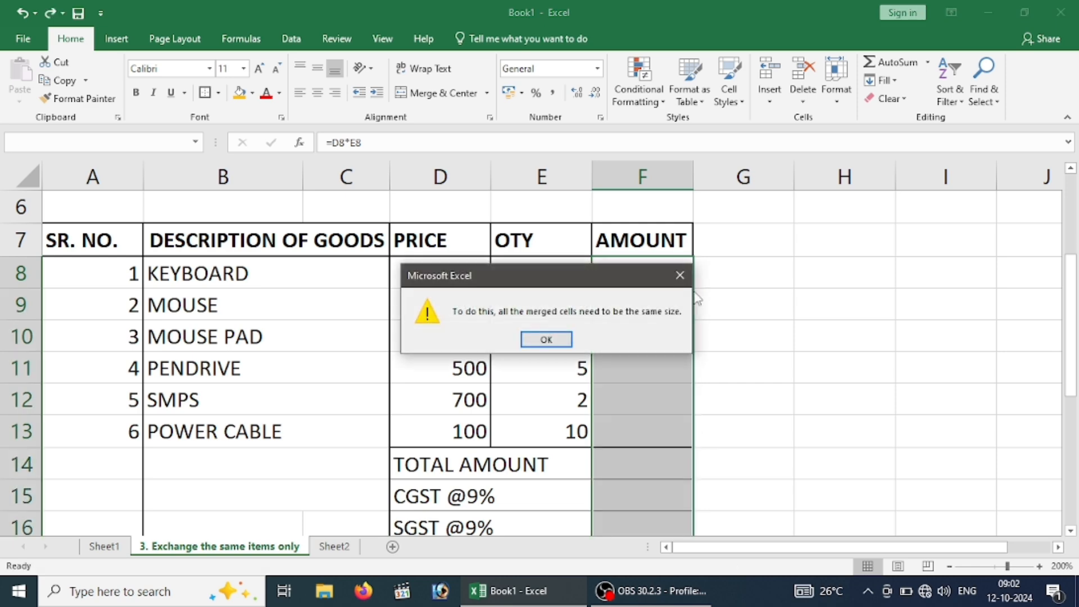
{"action": "left_click", "coordinate": [681, 276]}
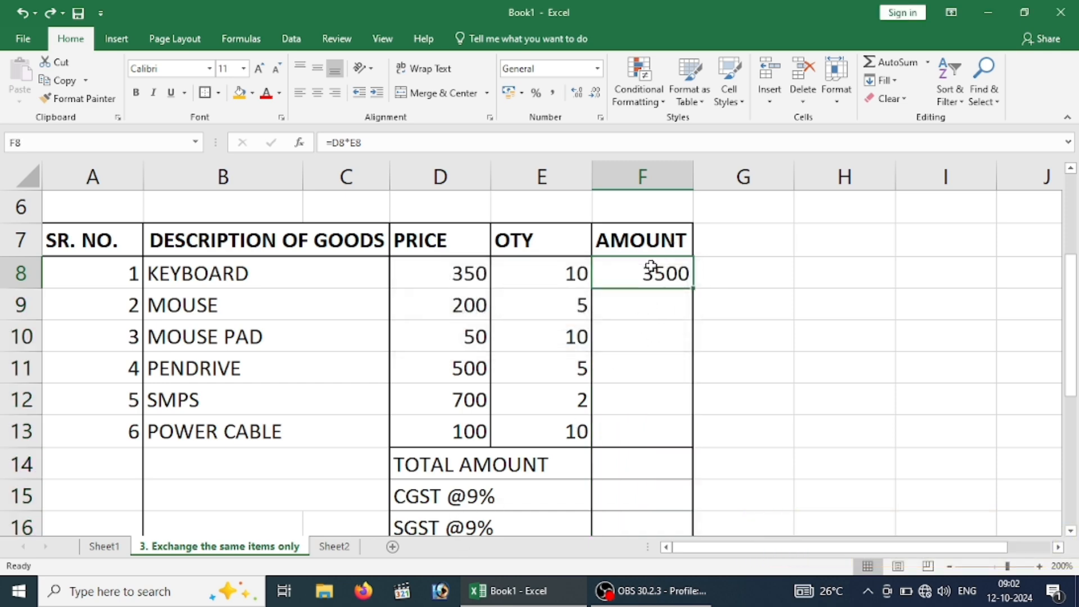
- Fill the amount formula from F8 down to F13 for all remaining items
{"action": "left_click_drag", "start_coordinate": [693, 290], "coordinate": [682, 441]}
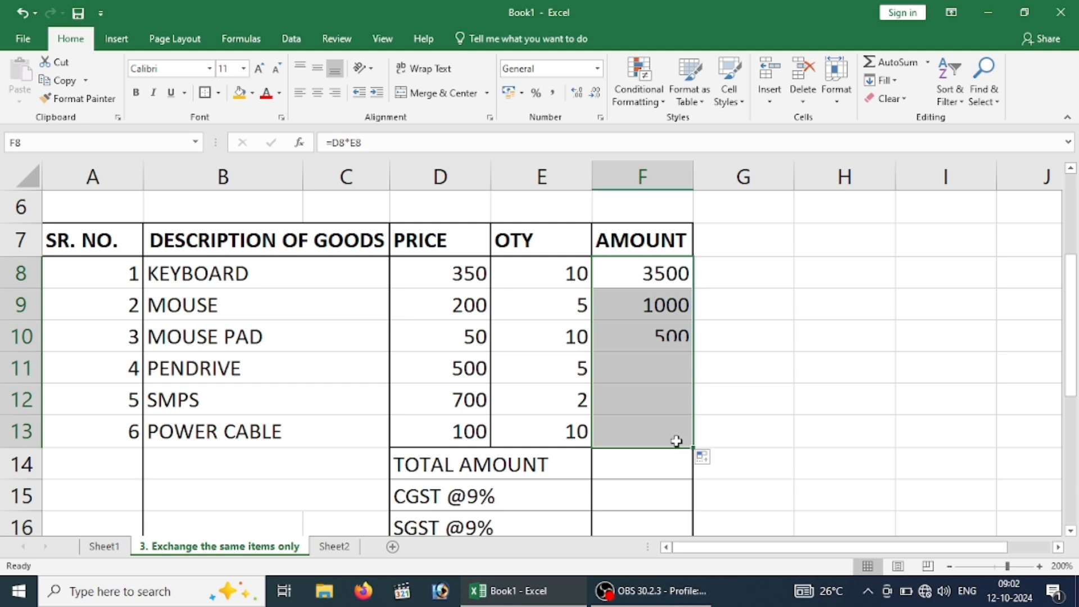
{"action": "left_click", "coordinate": [777, 424]}
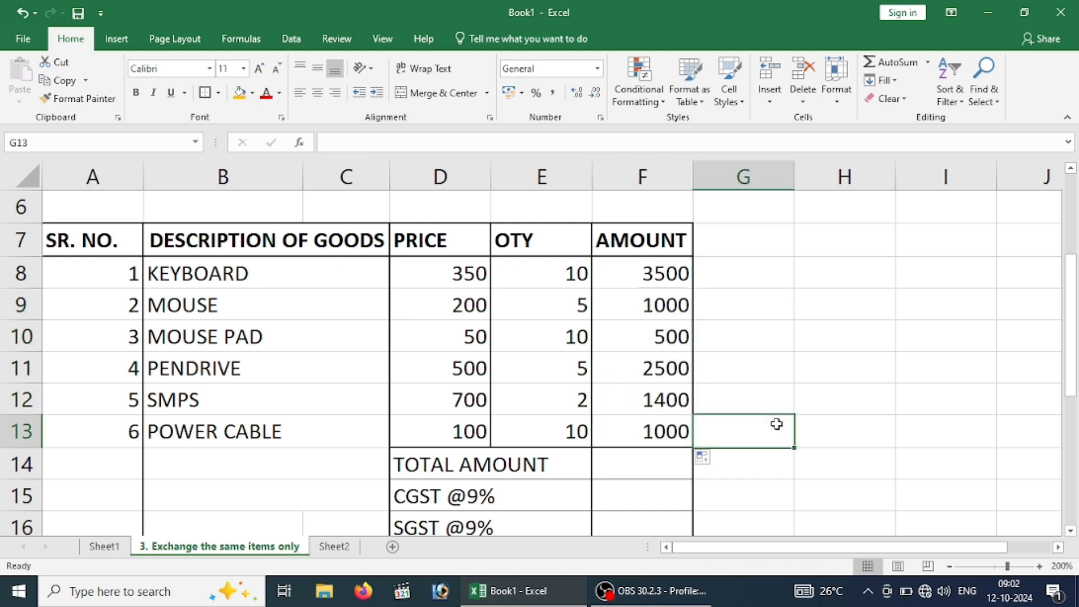
{"action": "key", "text": "Down"}
{"action": "key", "text": "Down"}
{"action": "key", "text": "Down"}
{"action": "key", "text": "Down"}
{"action": "key", "text": "Down"}
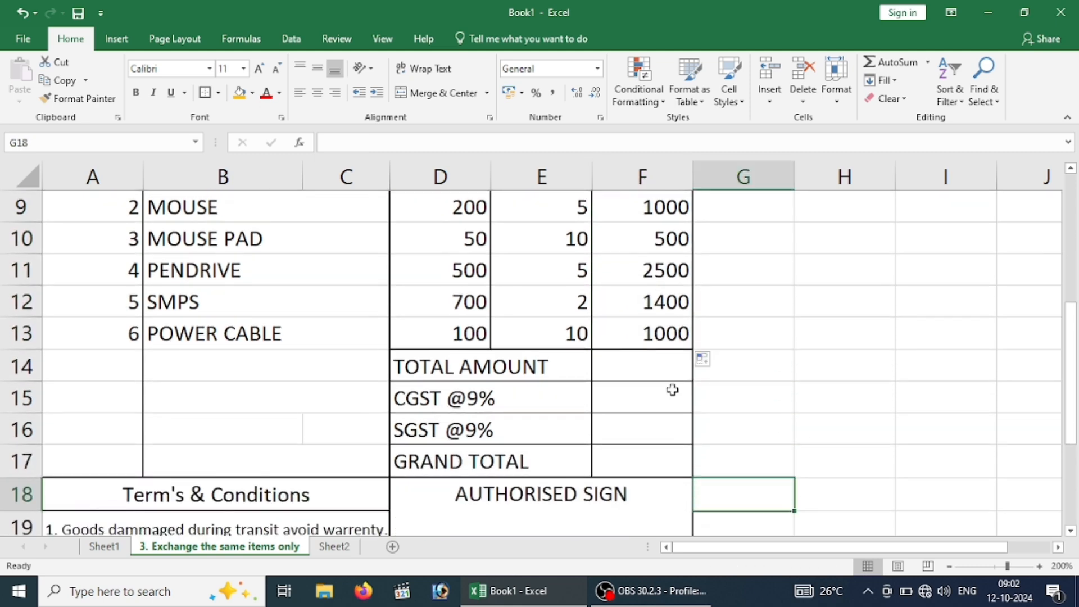
{"action": "left_click", "coordinate": [623, 362]}
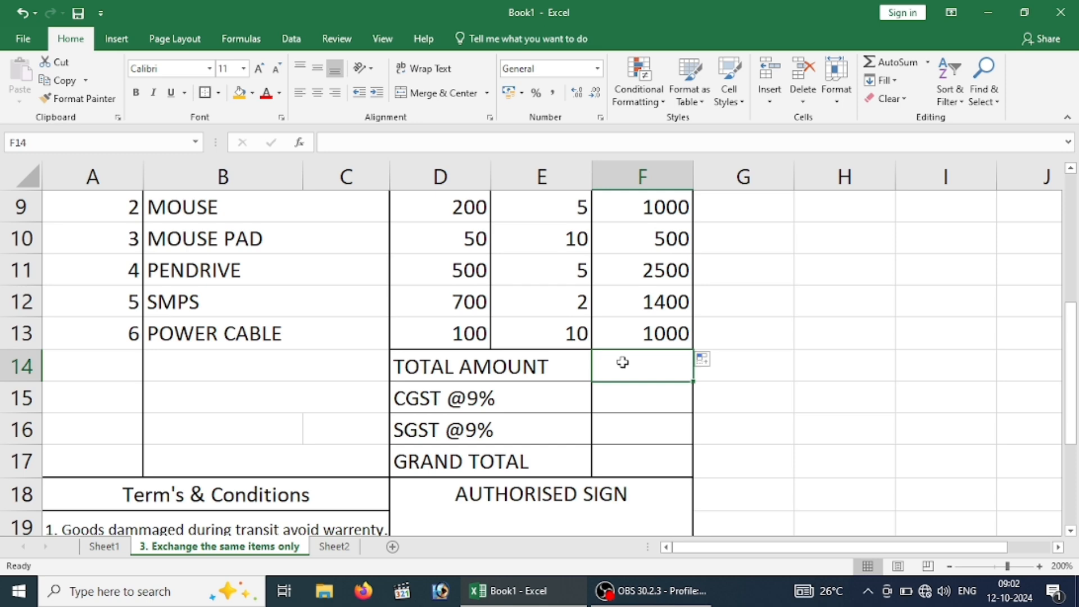
{"action": "type", "text": "="}
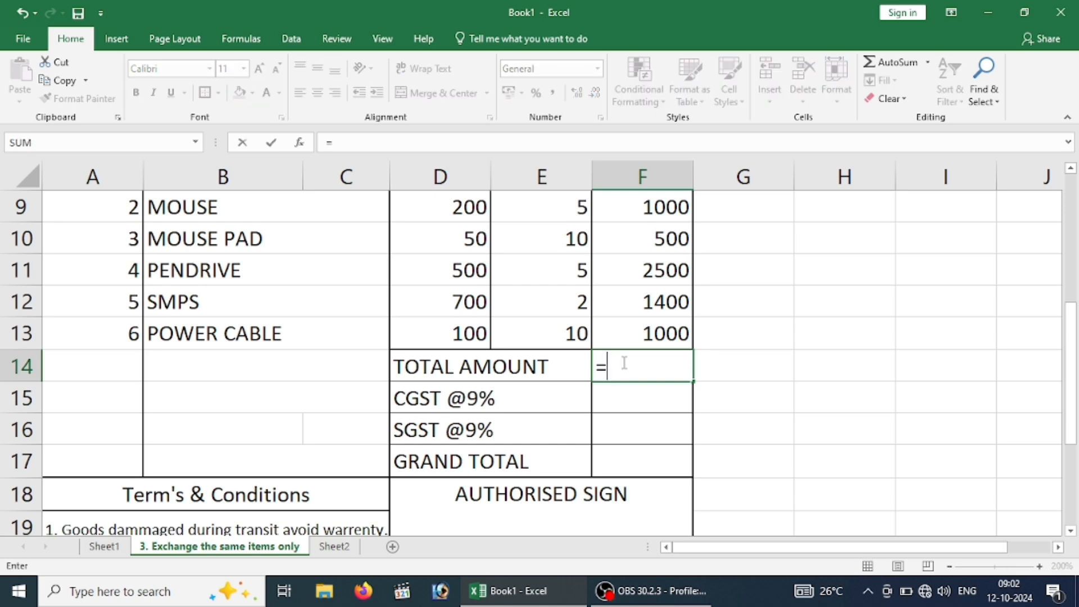
{"action": "key", "text": "Escape"}
{"action": "left_click", "coordinate": [729, 356]}
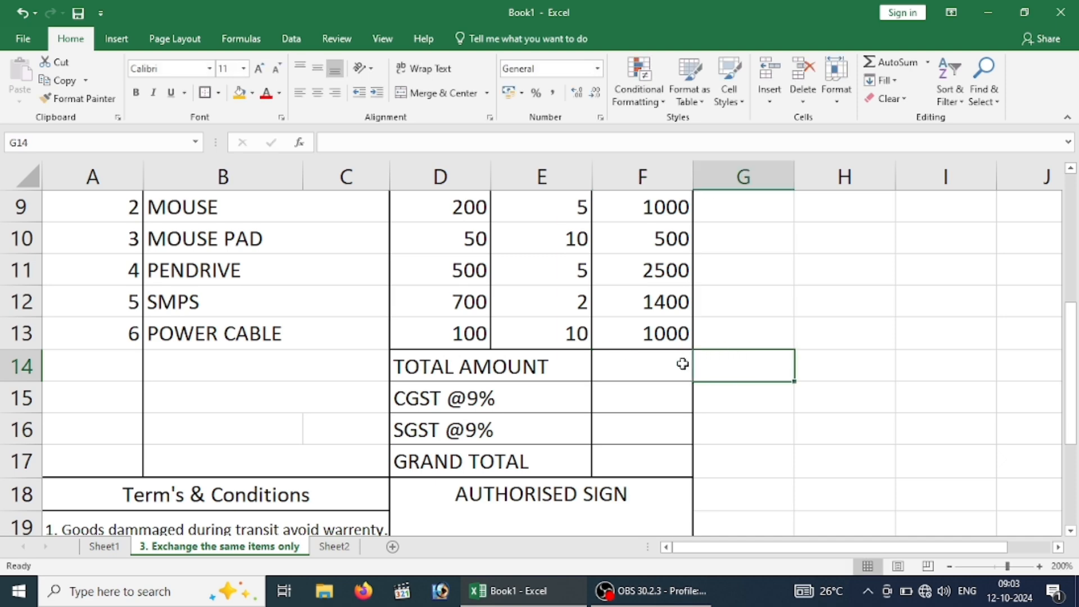
- Try totalling the item amounts F8:F13 in F14 with AutoSum twice, undoing the sum each time
{"action": "left_click", "coordinate": [683, 364]}
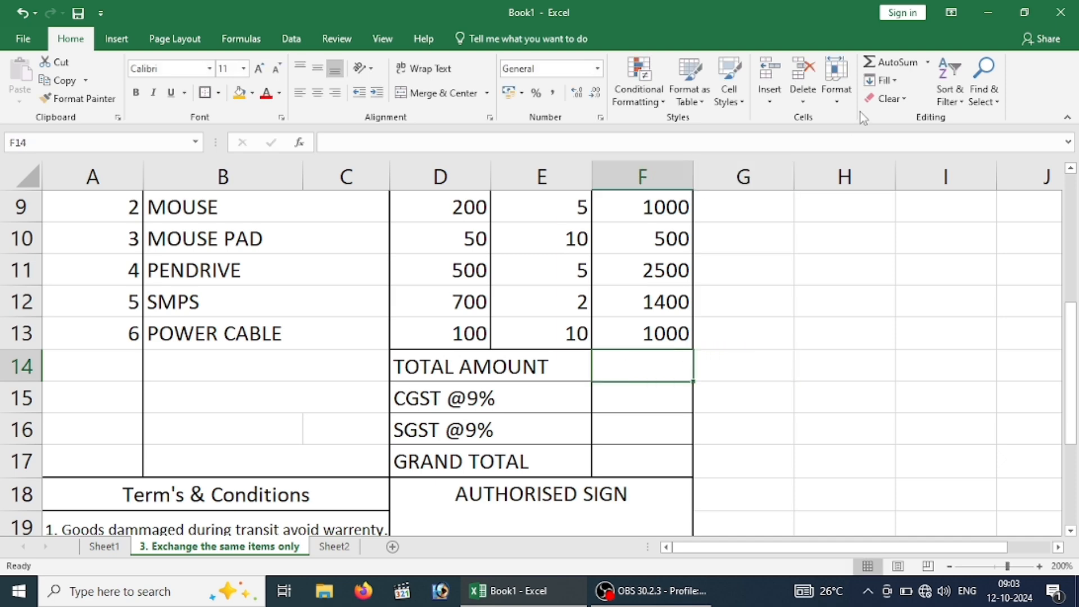
{"action": "left_click", "coordinate": [891, 63]}
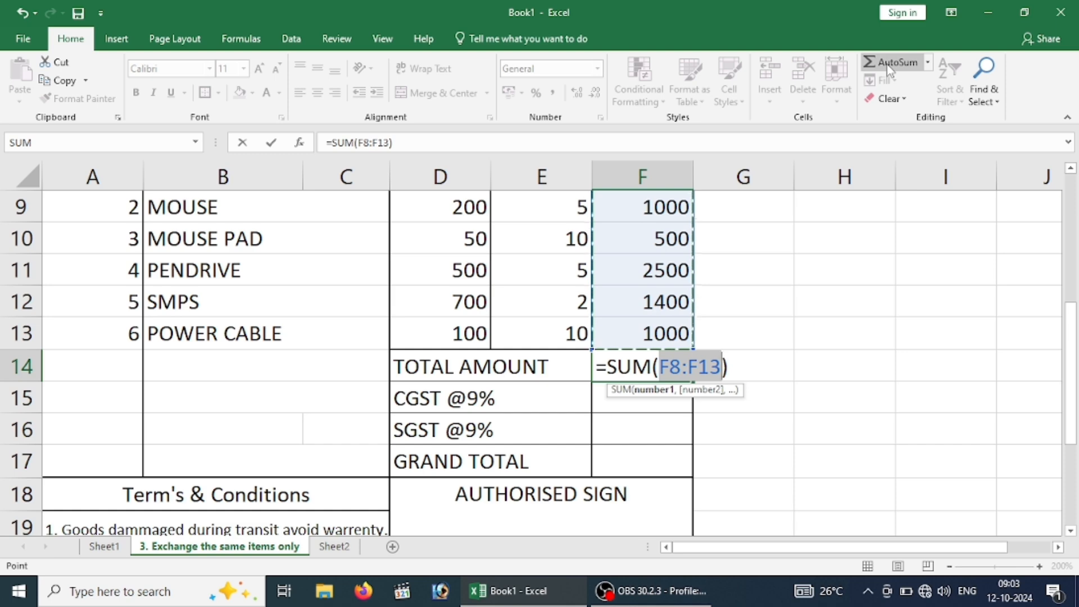
{"action": "left_click_drag", "start_coordinate": [1073, 326], "coordinate": [1071, 304]}
{"action": "key", "text": "Return"}
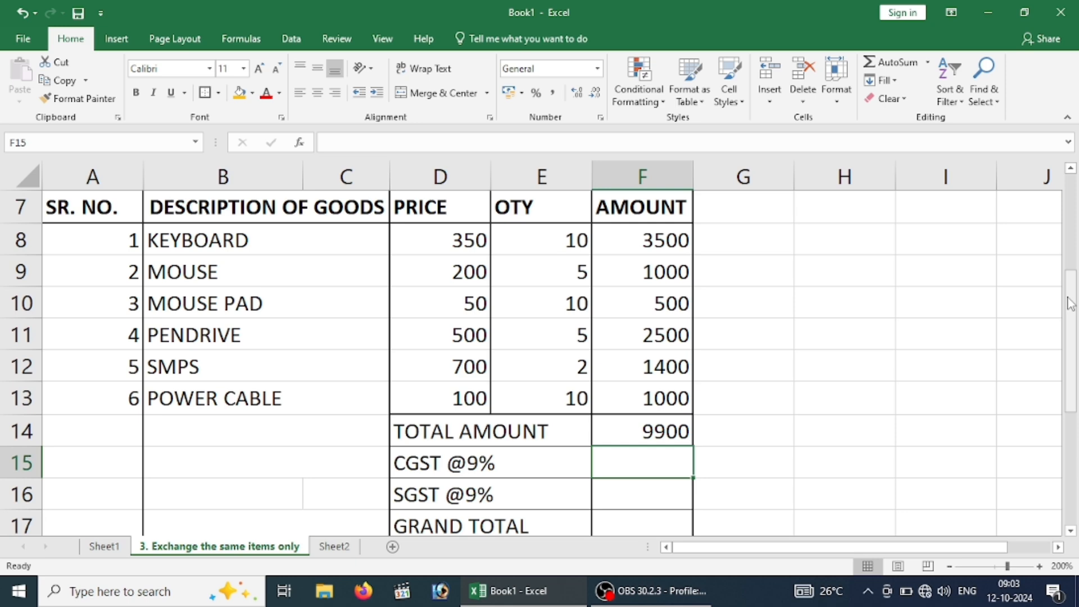
{"action": "key", "text": "ctrl+z"}
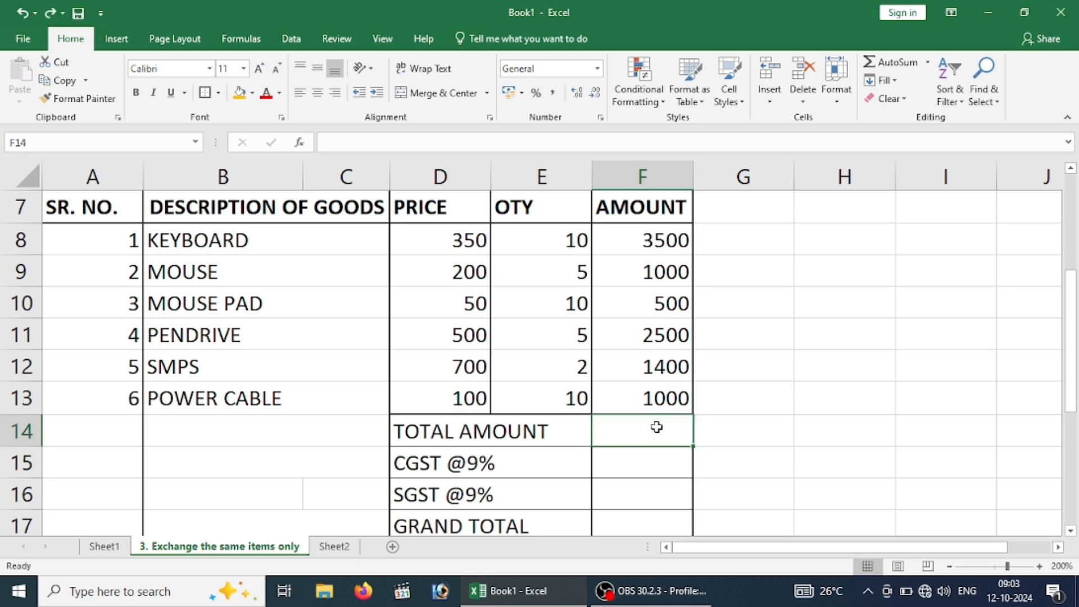
{"action": "key", "text": "alt+equal"}
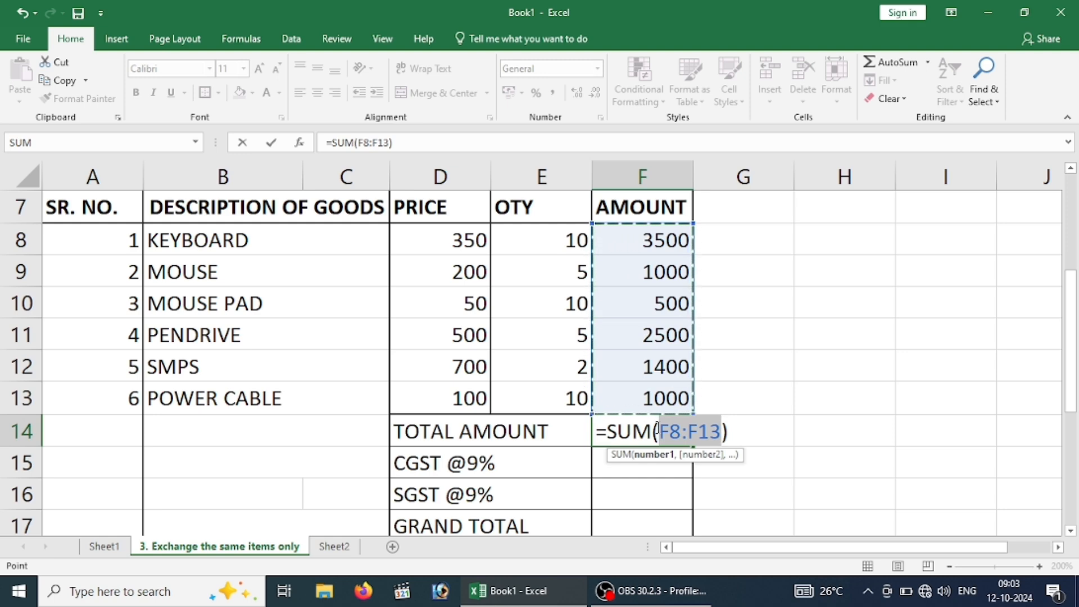
{"action": "key", "text": "Return"}
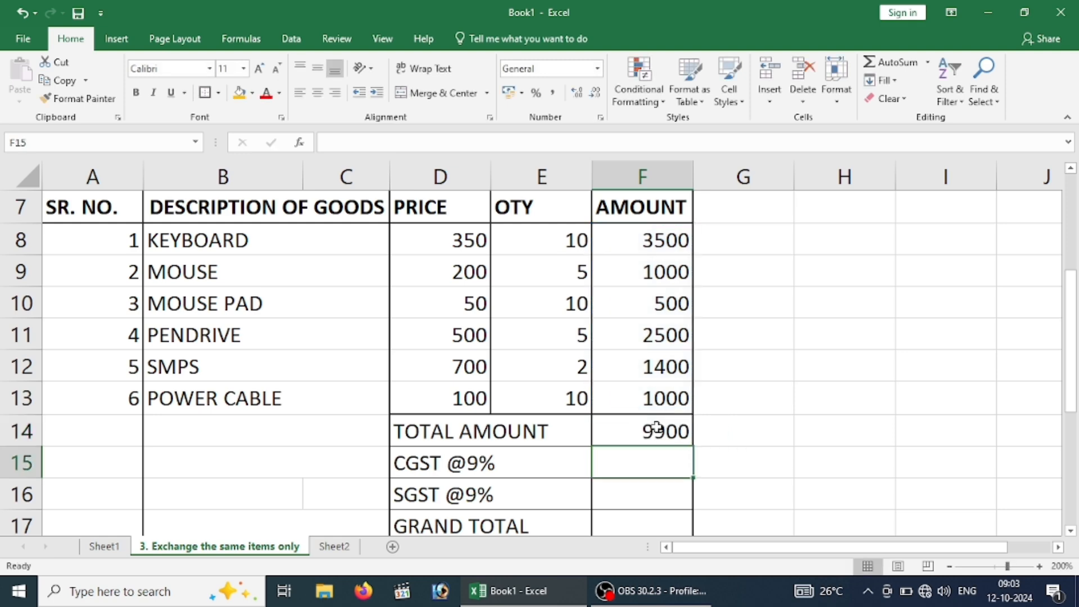
{"action": "key", "text": "ctrl+z"}
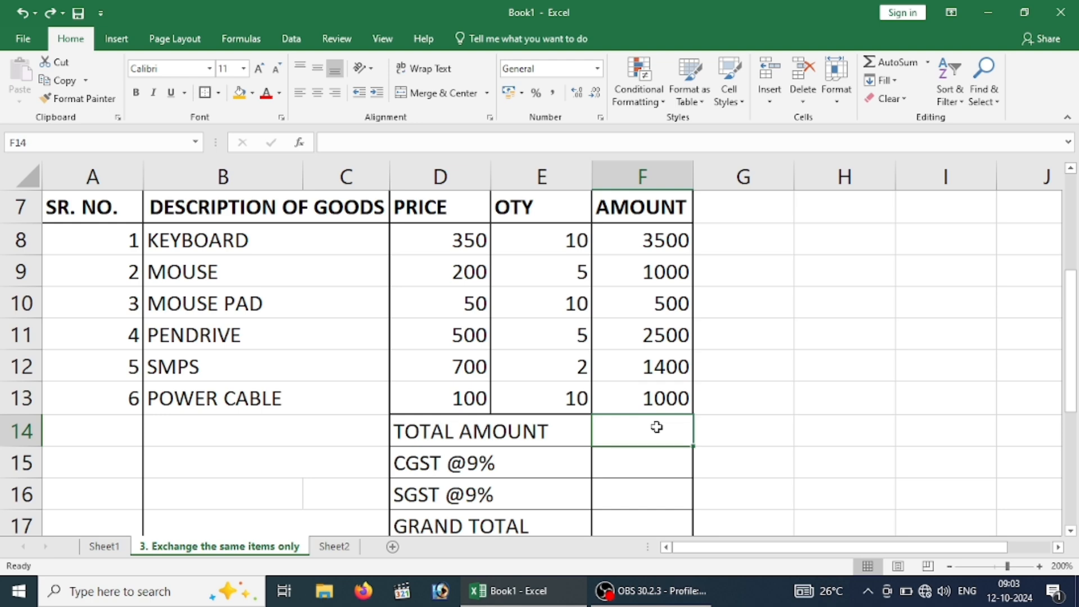
- Calculate the TOTAL AMOUNT in F14 by summing the item amounts F8:F13 with the SUM function
{"action": "type", "text": "=SUM"}
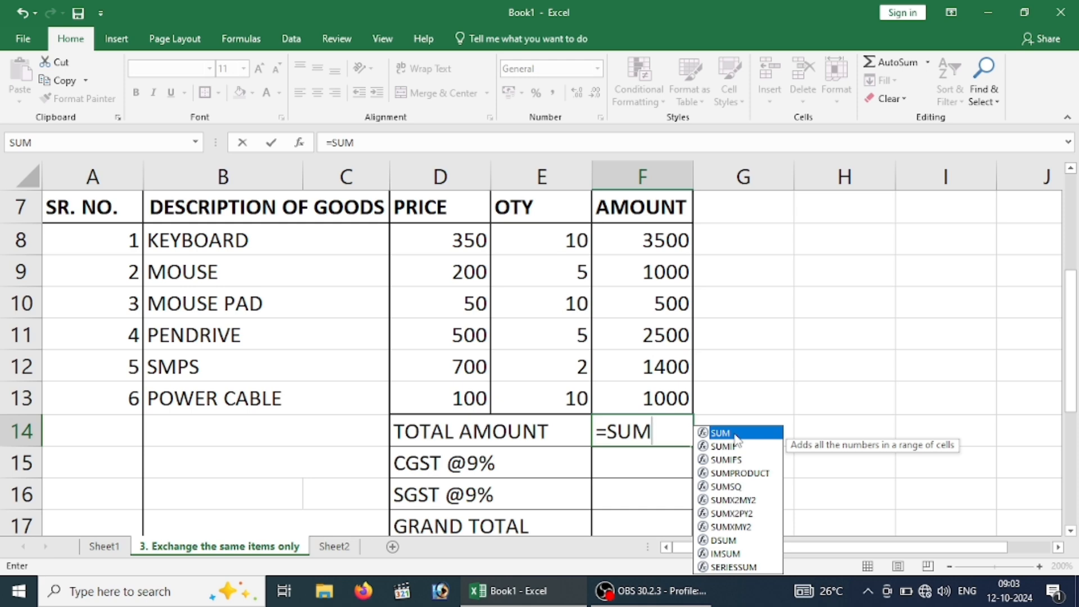
{"action": "double_click", "coordinate": [735, 434]}
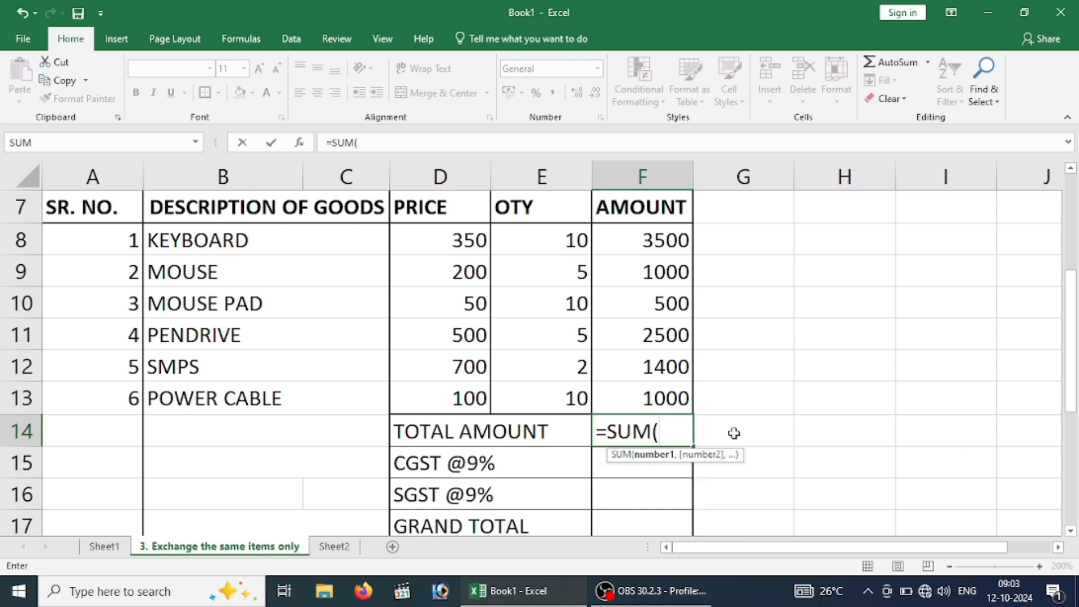
{"action": "left_click_drag", "start_coordinate": [663, 243], "coordinate": [662, 391]}
{"action": "key", "text": "Return"}
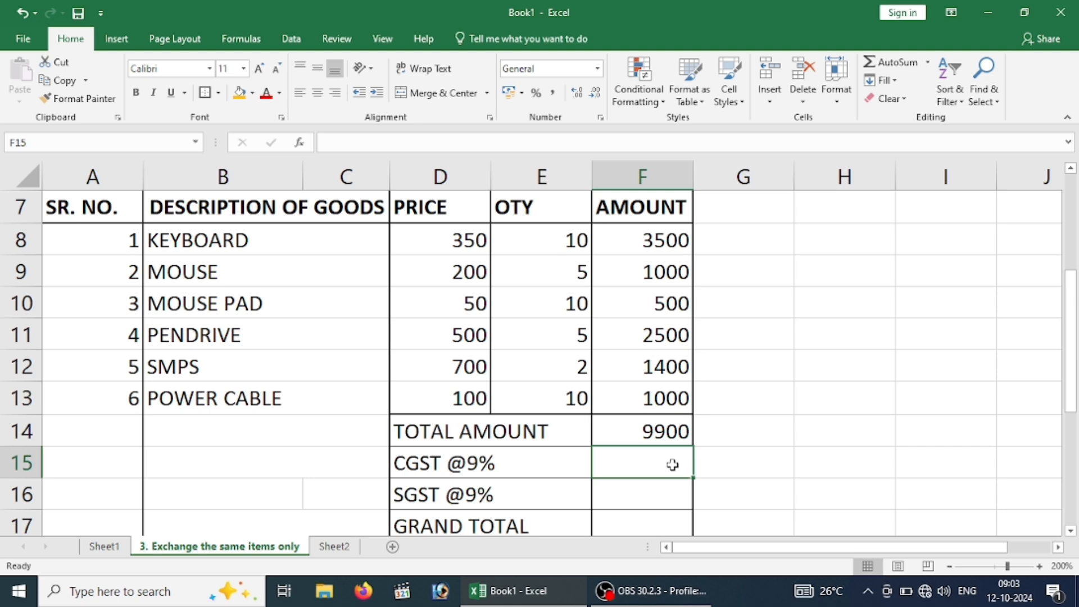
- Calculate CGST in F15 as 9% of the total amount with the formula =F14*9%
{"action": "type", "text": "="}
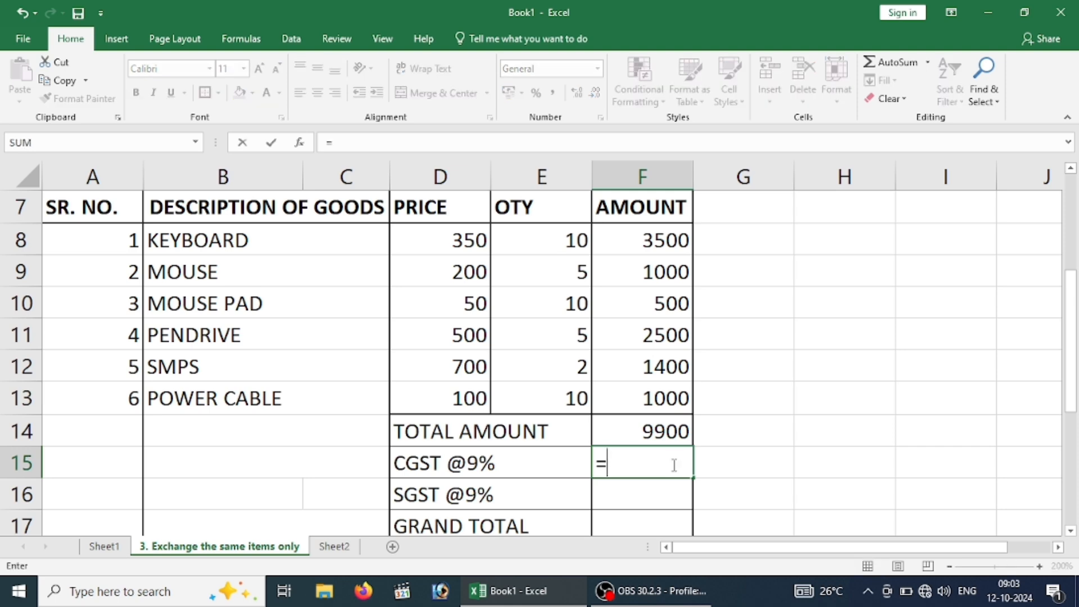
{"action": "left_click", "coordinate": [661, 433]}
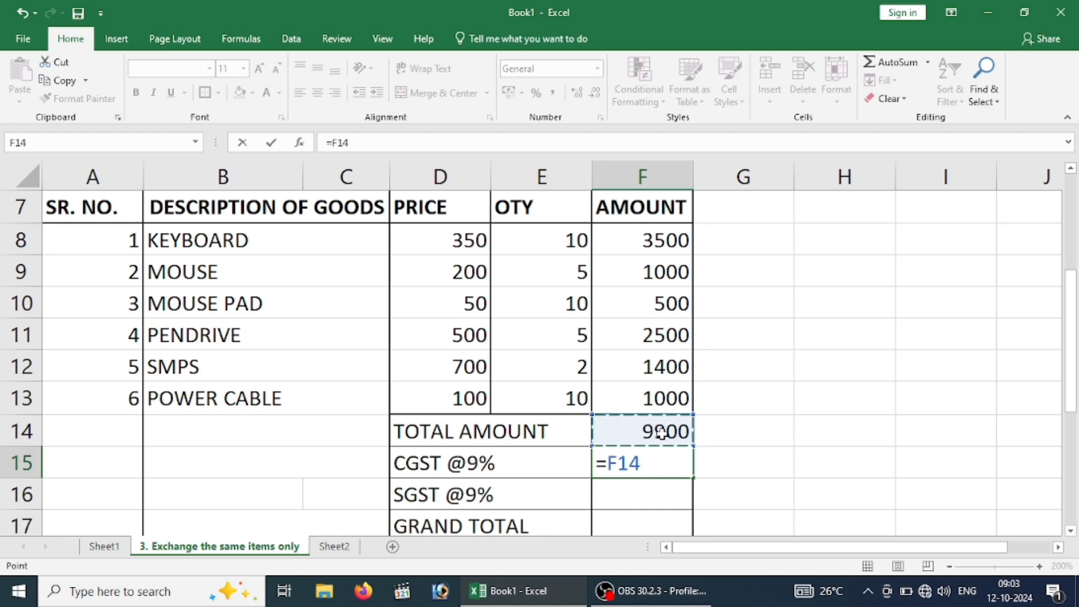
{"action": "type", "text": "*9"}
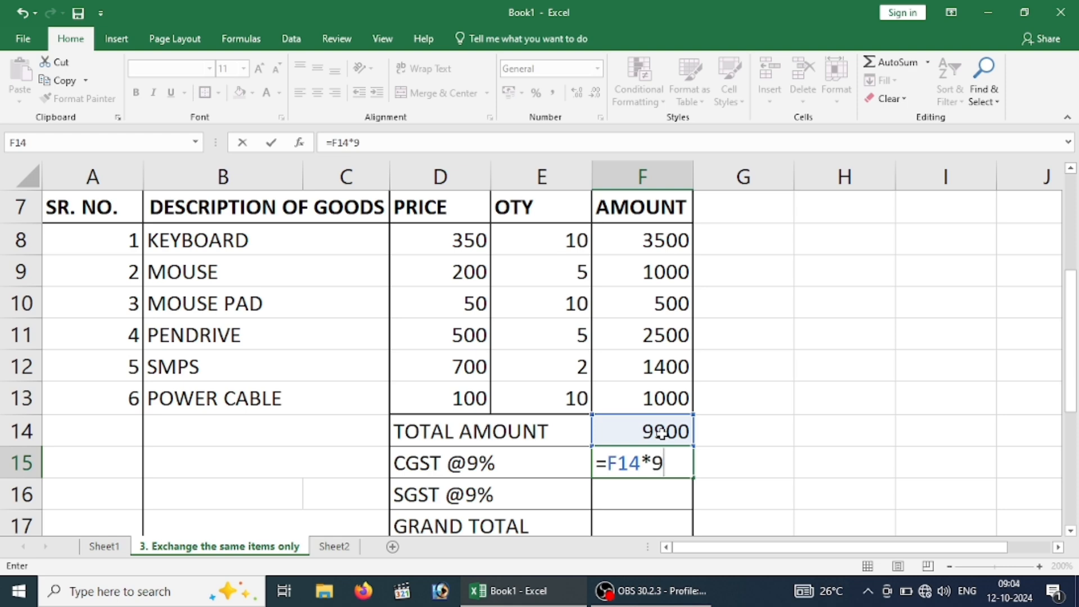
{"action": "type", "text": "%"}
{"action": "key", "text": "Return"}
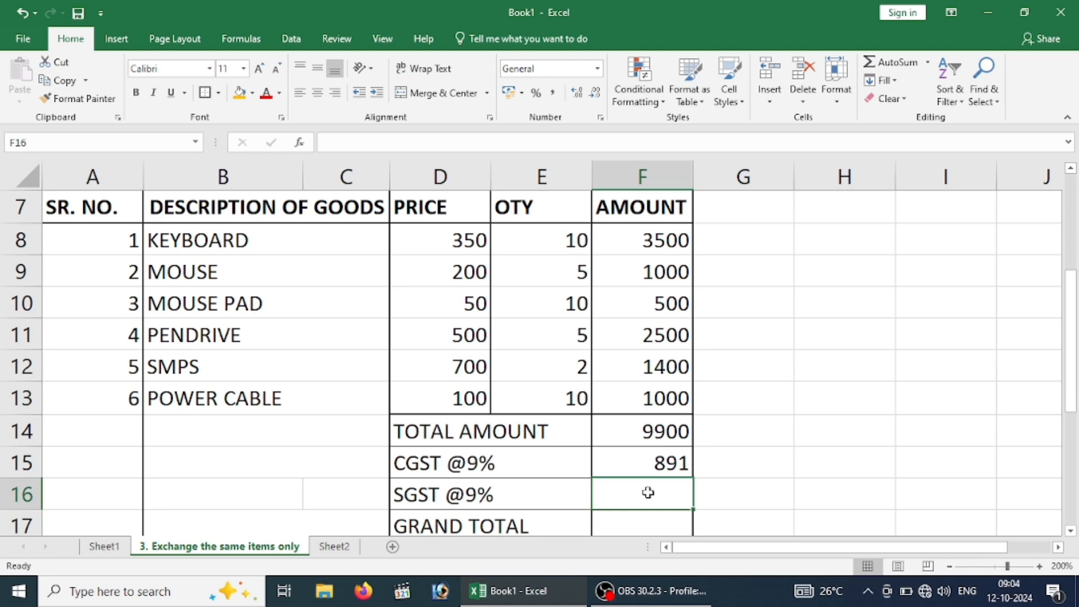
- Calculate SGST in F16 from the total amount with the formula =F14*9%
{"action": "type", "text": "="}
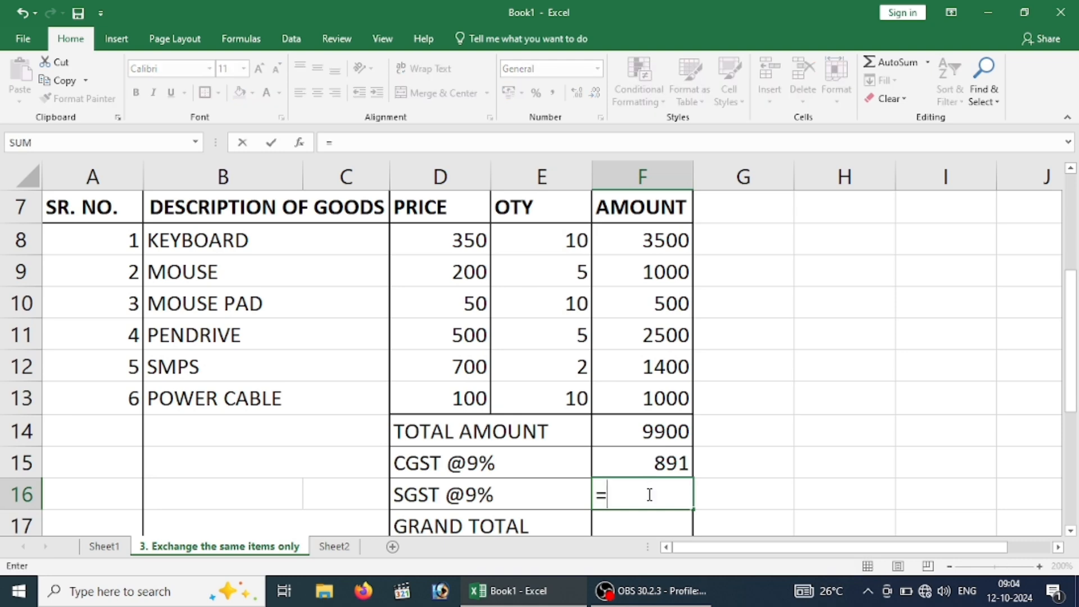
{"action": "left_click", "coordinate": [668, 433]}
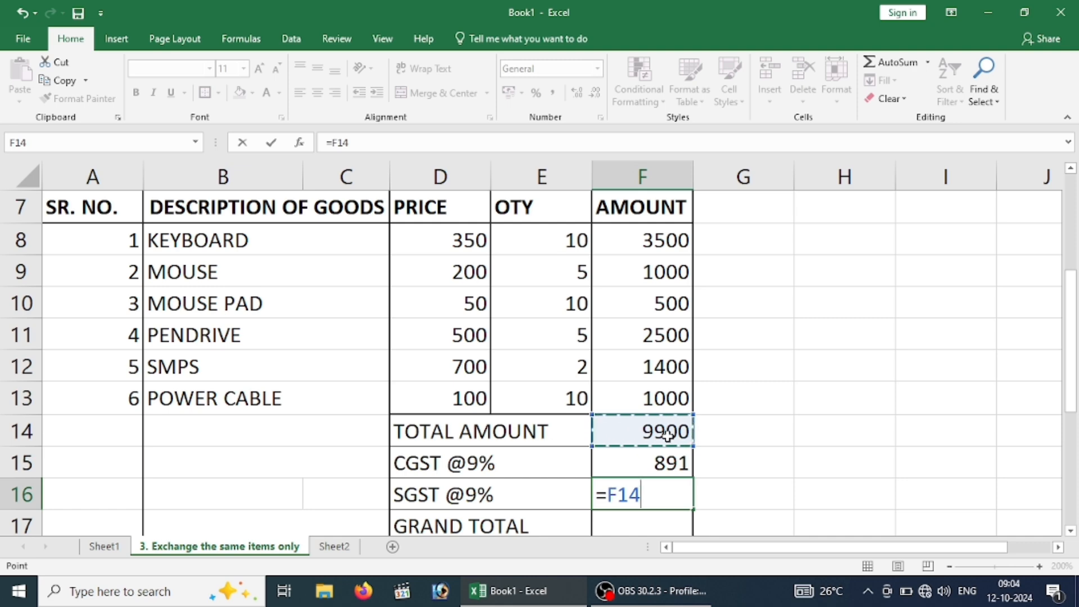
{"action": "type", "text": "*"}
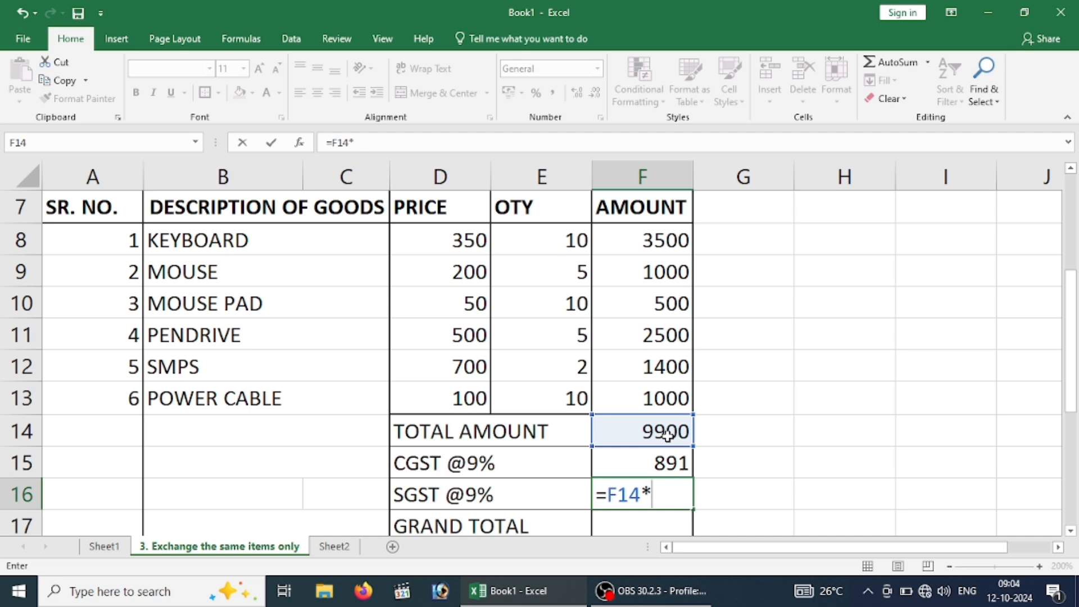
{"action": "type", "text": "9%"}
{"action": "key", "text": "Return"}
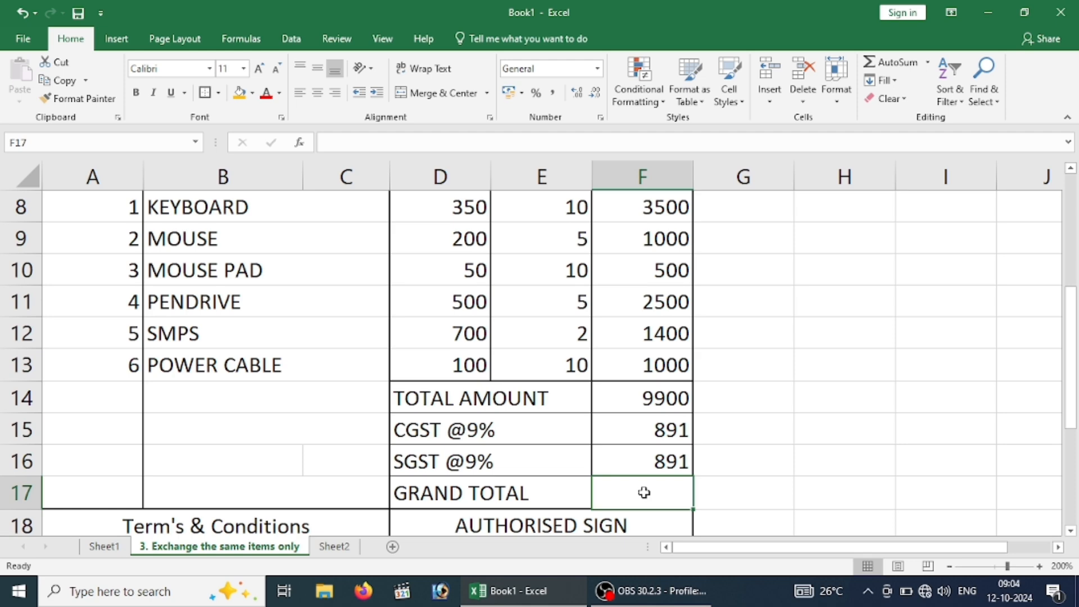
- Calculate the GRAND TOTAL in F17 by summing the total amount and both taxes, F14:F16, with SUM
{"action": "type", "text": "="}
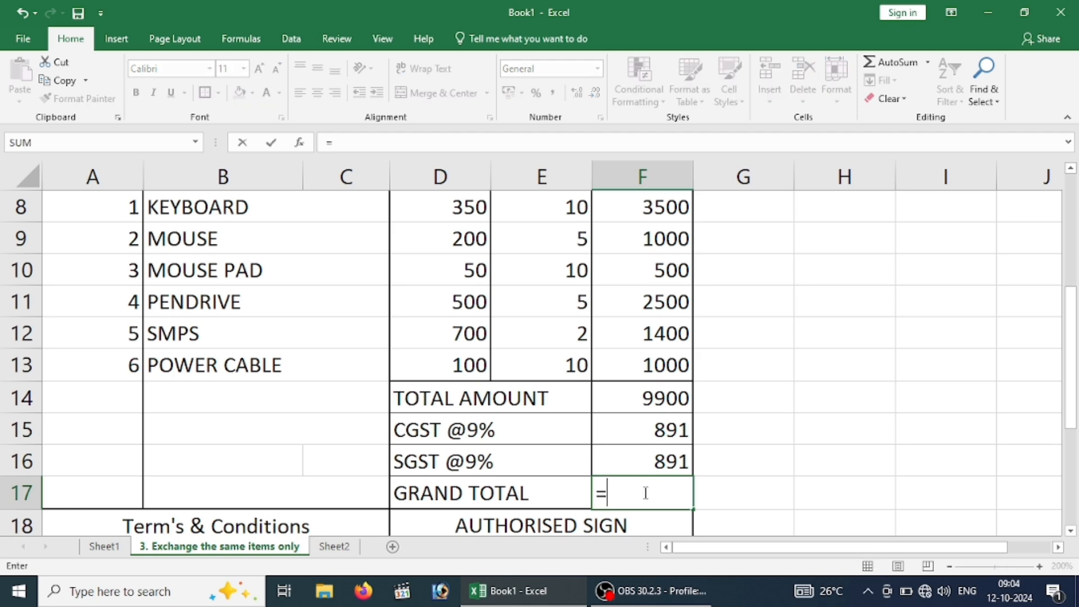
{"action": "type", "text": "SU"}
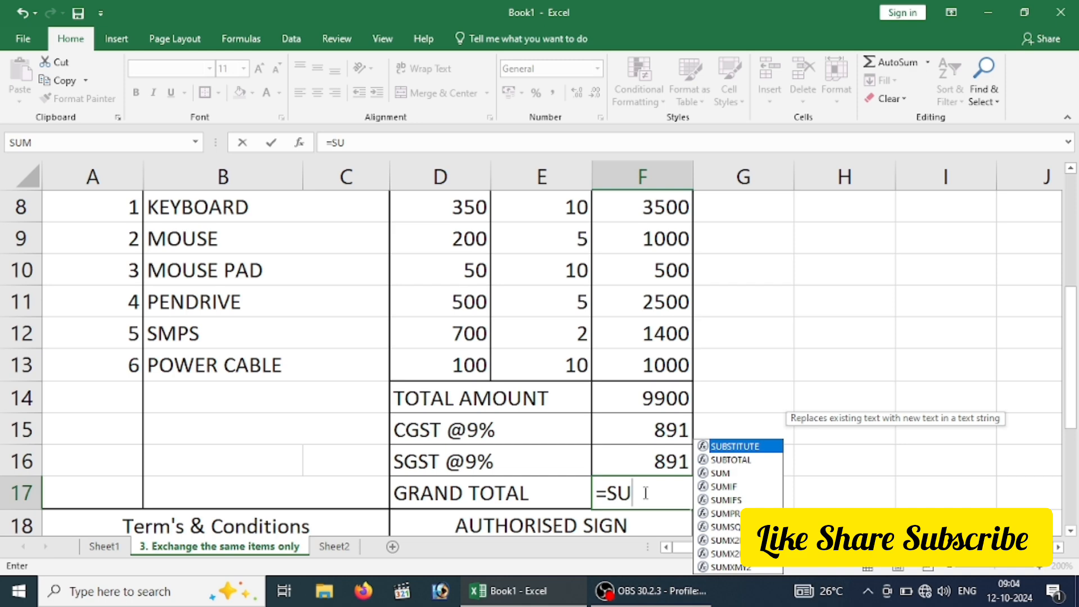
{"action": "type", "text": "M("}
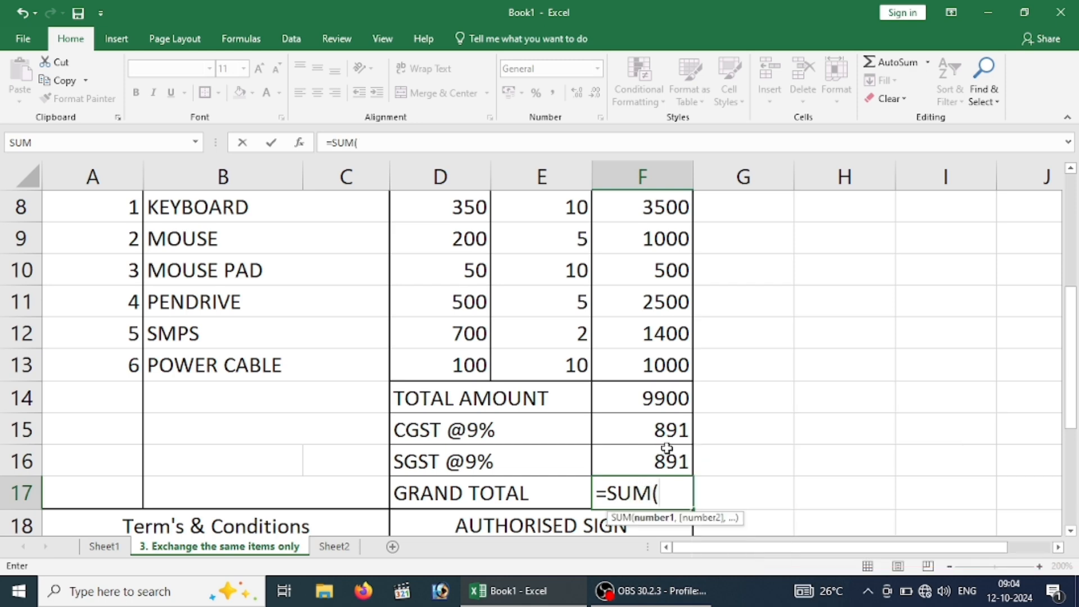
{"action": "left_click_drag", "start_coordinate": [665, 400], "coordinate": [661, 461]}
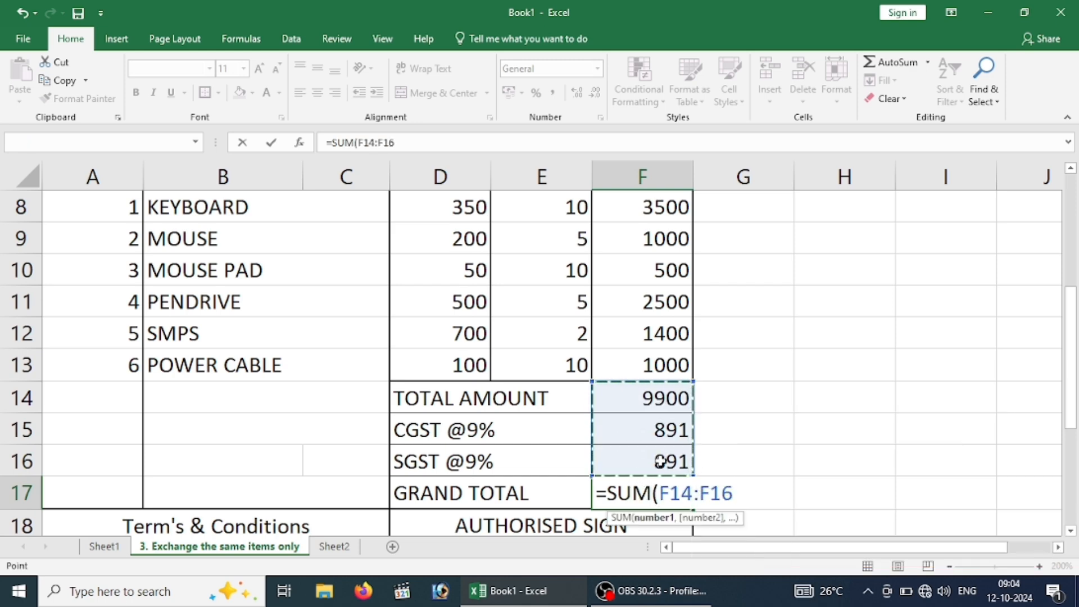
{"action": "key", "text": "Return"}
{"action": "left_click", "coordinate": [768, 457]}
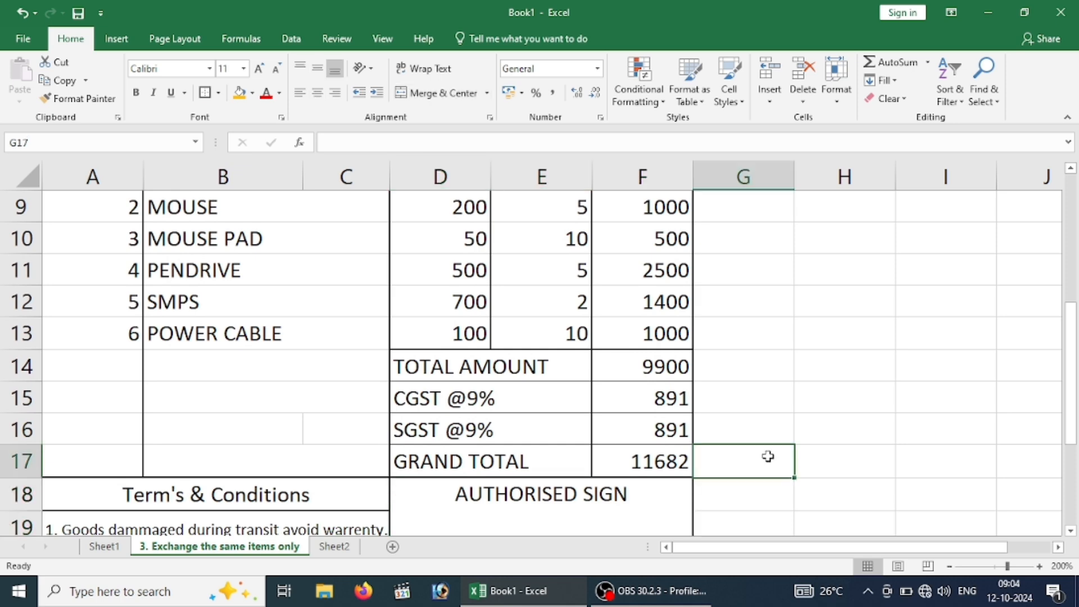
- Review the formulas behind the total amount, CGST, SGST and grand total in F14 to F17
{"action": "left_click", "coordinate": [638, 368]}
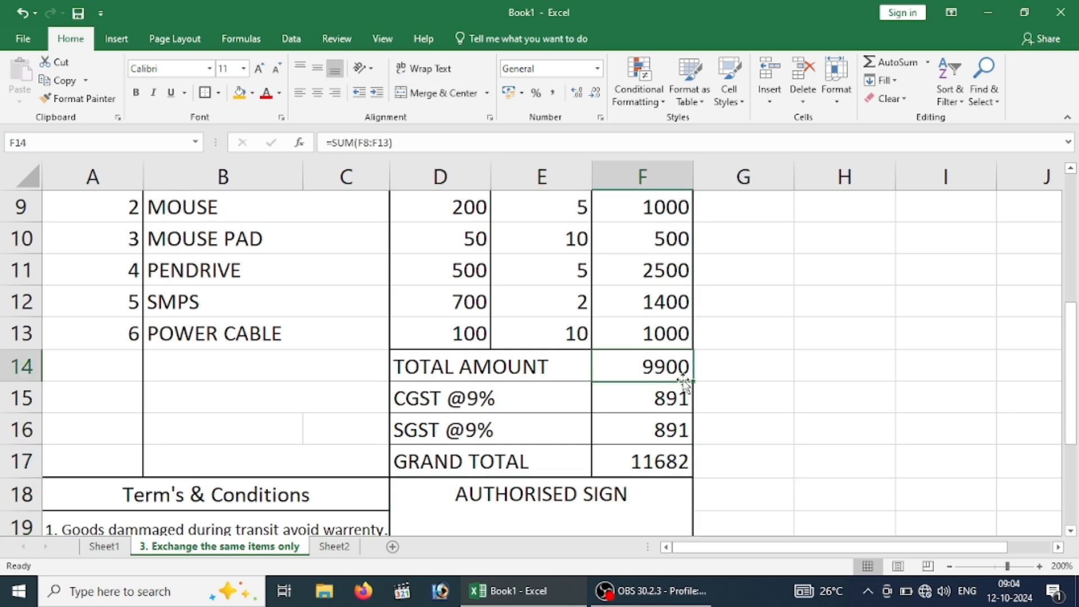
{"action": "left_click", "coordinate": [669, 404]}
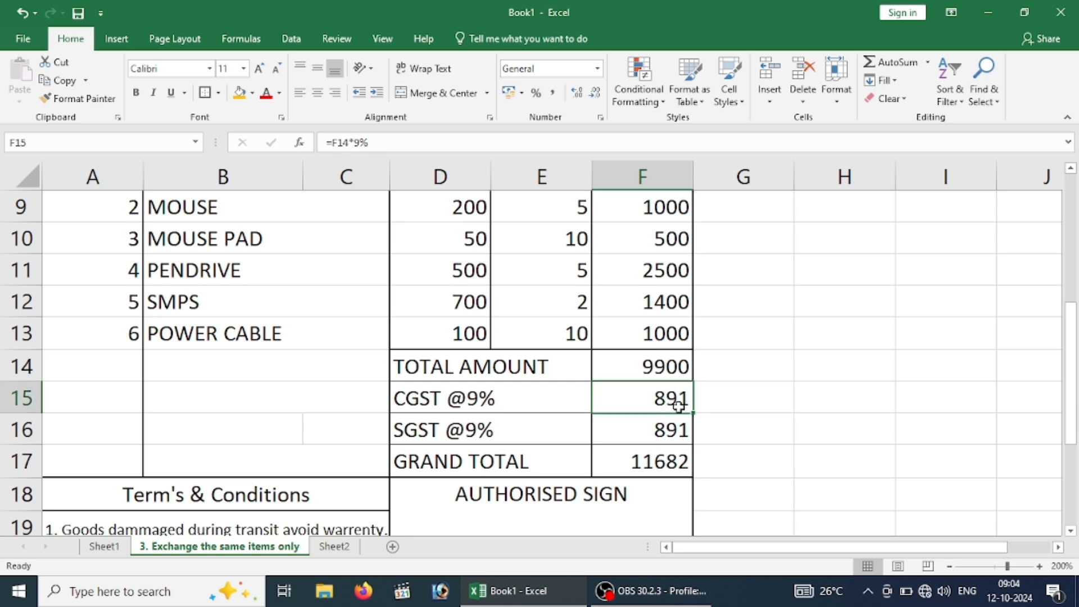
{"action": "left_click", "coordinate": [666, 438]}
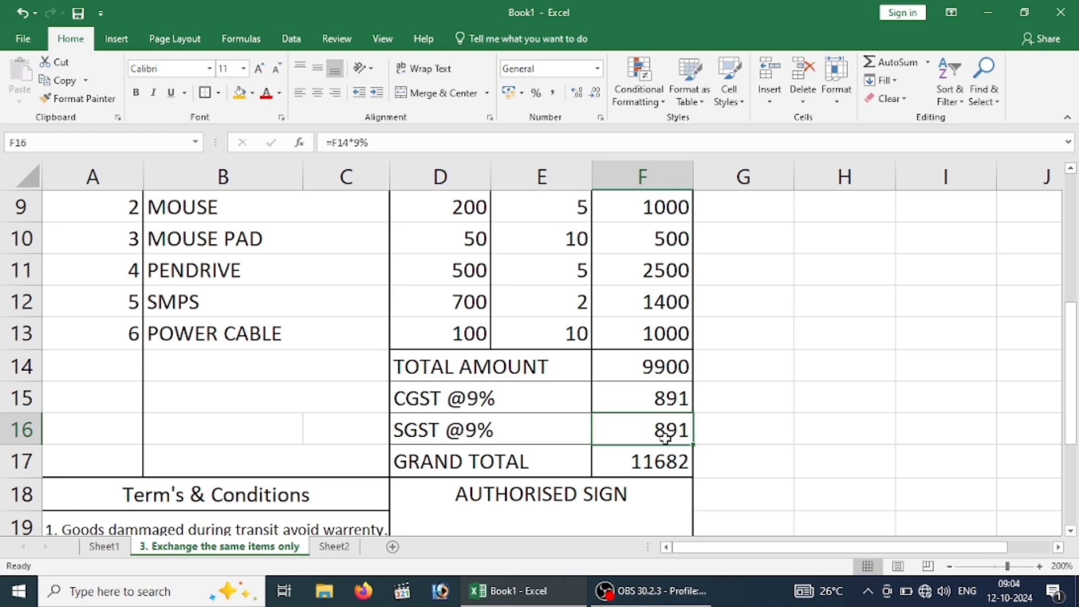
{"action": "left_click", "coordinate": [651, 365]}
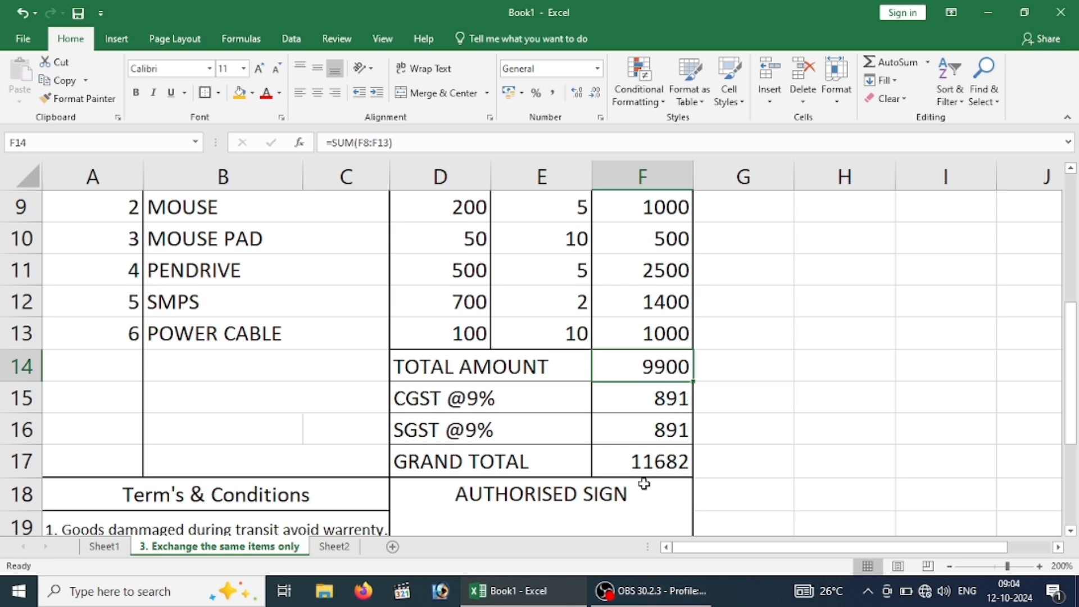
{"action": "left_click", "coordinate": [660, 467]}
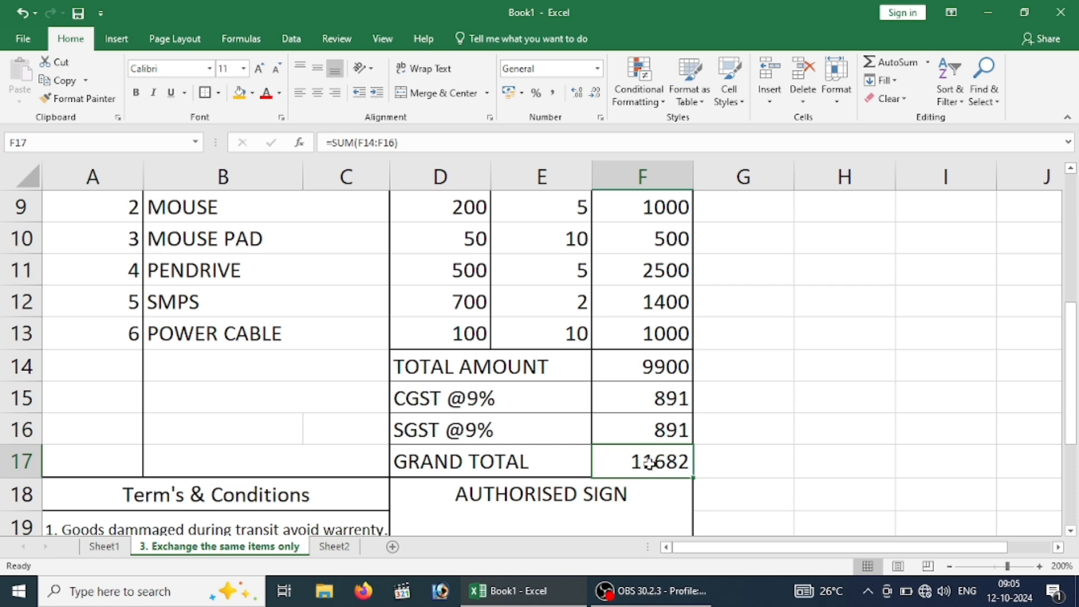
- Format the total amount, CGST, SGST and grand total values in F14:F17 as Currency
{"action": "left_click", "coordinate": [641, 366]}
{"action": "left_click_drag", "start_coordinate": [640, 366], "coordinate": [646, 459]}
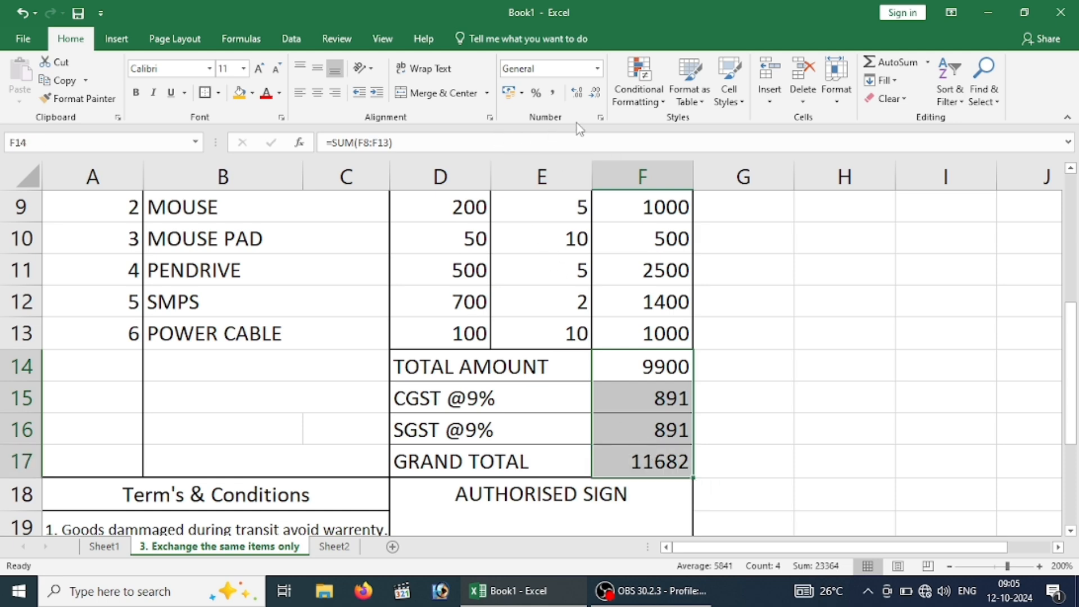
{"action": "left_click", "coordinate": [600, 118]}
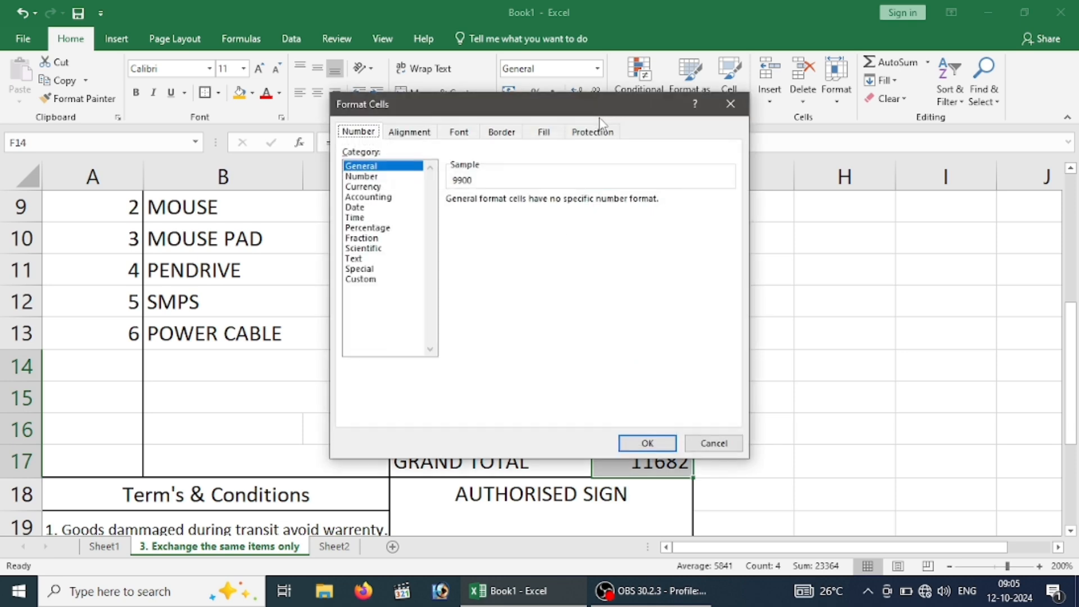
{"action": "left_click", "coordinate": [363, 188]}
{"action": "key", "text": "Return"}
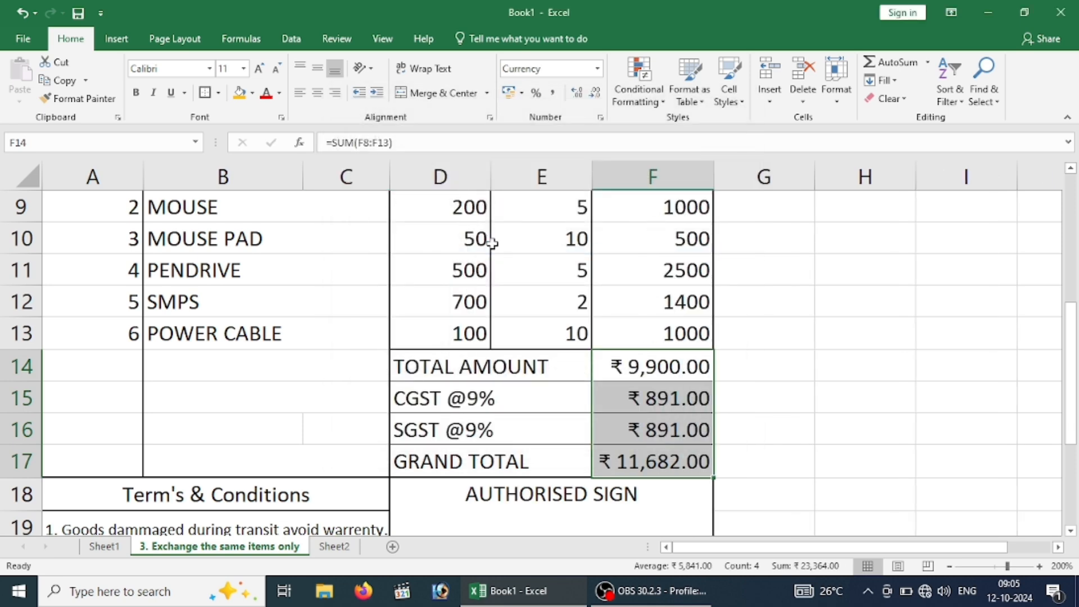
- Examine the currency symbols available for the totals in F14:F17, keeping the ₹ symbol
{"action": "left_click", "coordinate": [600, 117]}
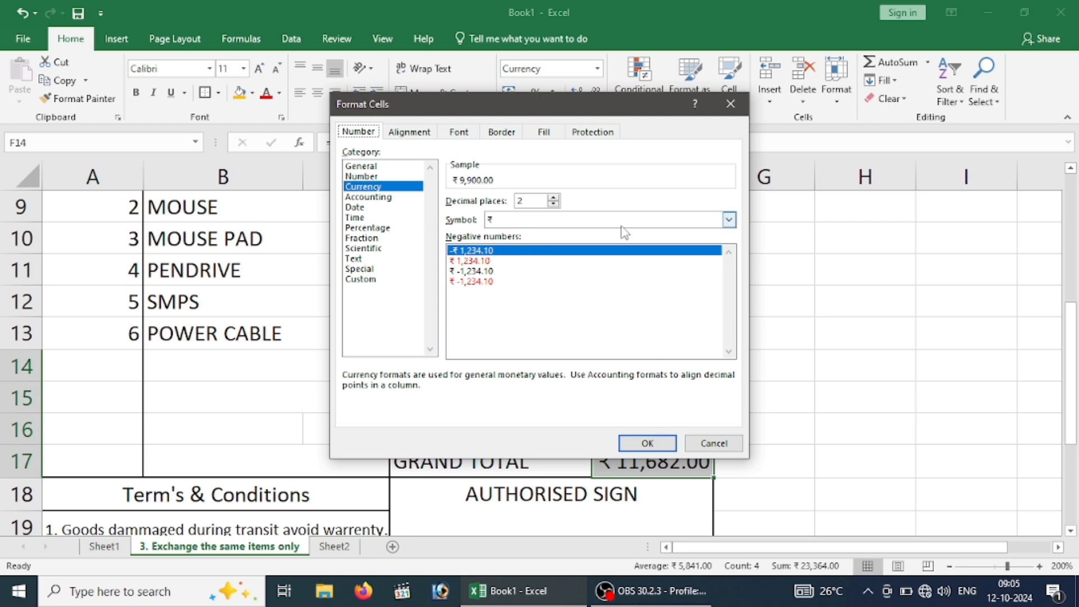
{"action": "left_click", "coordinate": [729, 220]}
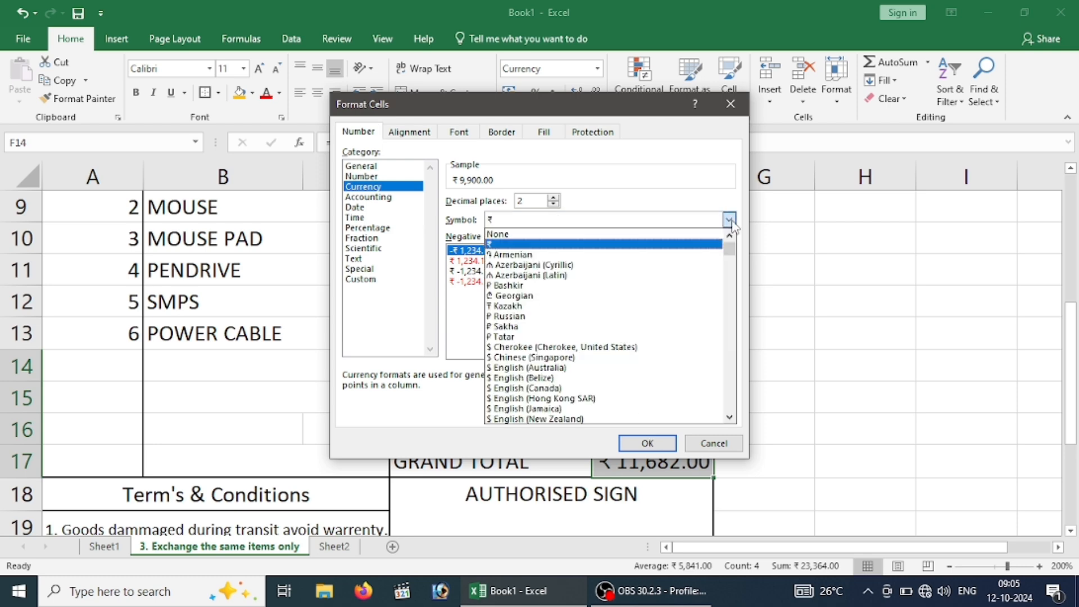
{"action": "left_click", "coordinate": [731, 222]}
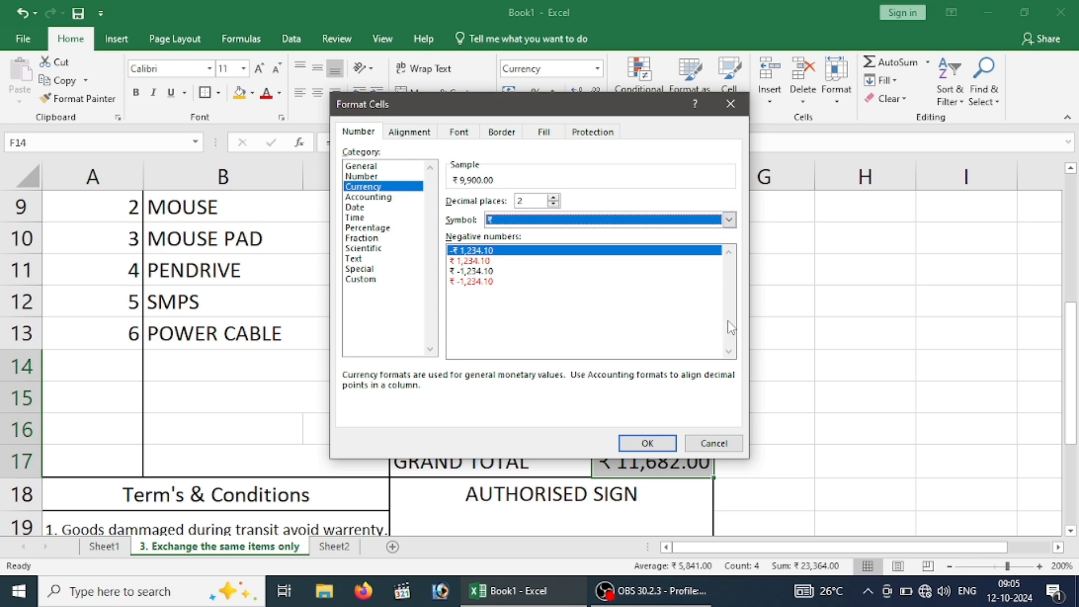
{"action": "left_click", "coordinate": [648, 444]}
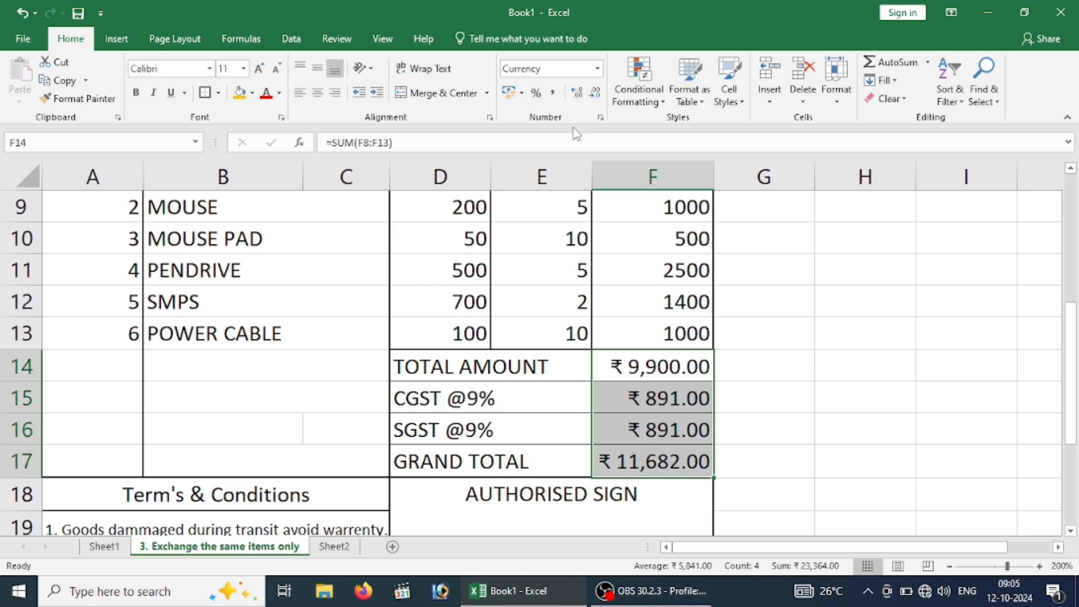
- Format the totals in F14:F17 as Accounting with two decimals and the ₹ symbol, and widen column F
{"action": "left_click", "coordinate": [601, 117]}
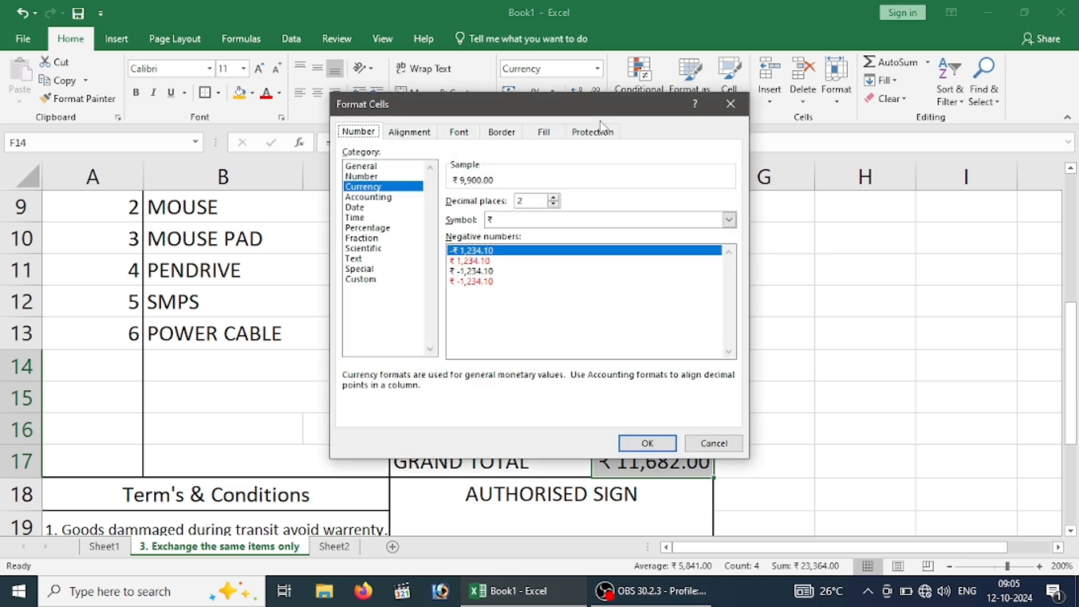
{"action": "left_click", "coordinate": [393, 198]}
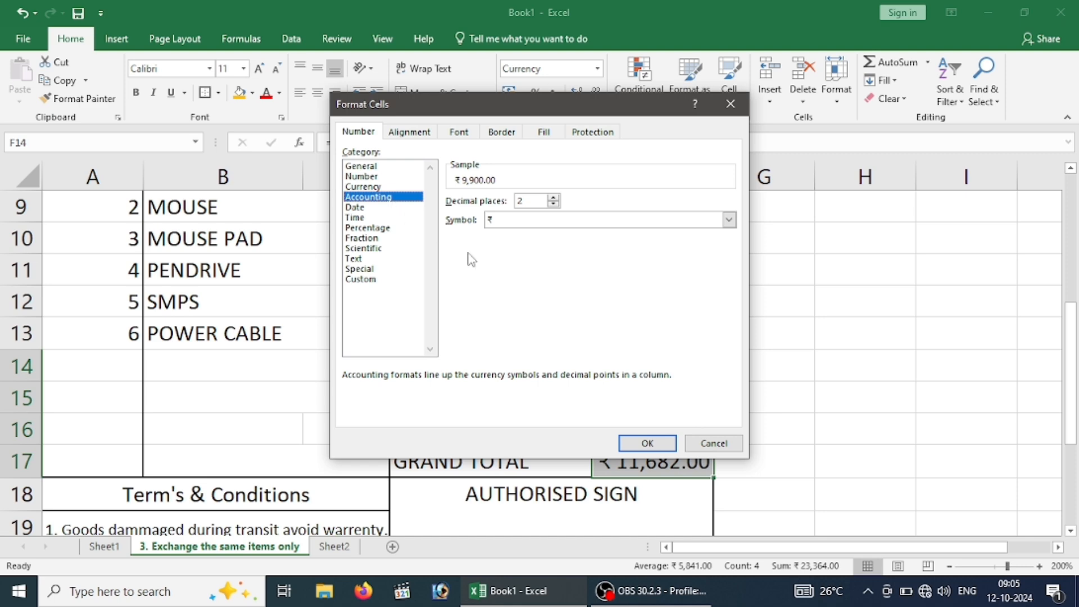
{"action": "left_click", "coordinate": [640, 447]}
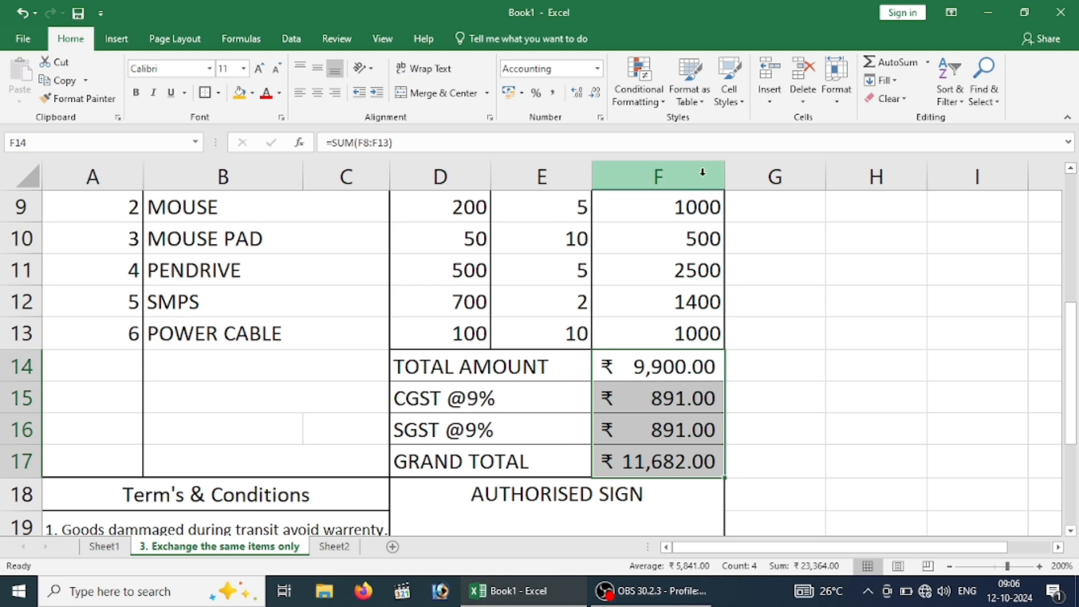
{"action": "left_click_drag", "start_coordinate": [724, 164], "coordinate": [755, 168]}
{"action": "left_click", "coordinate": [793, 306]}
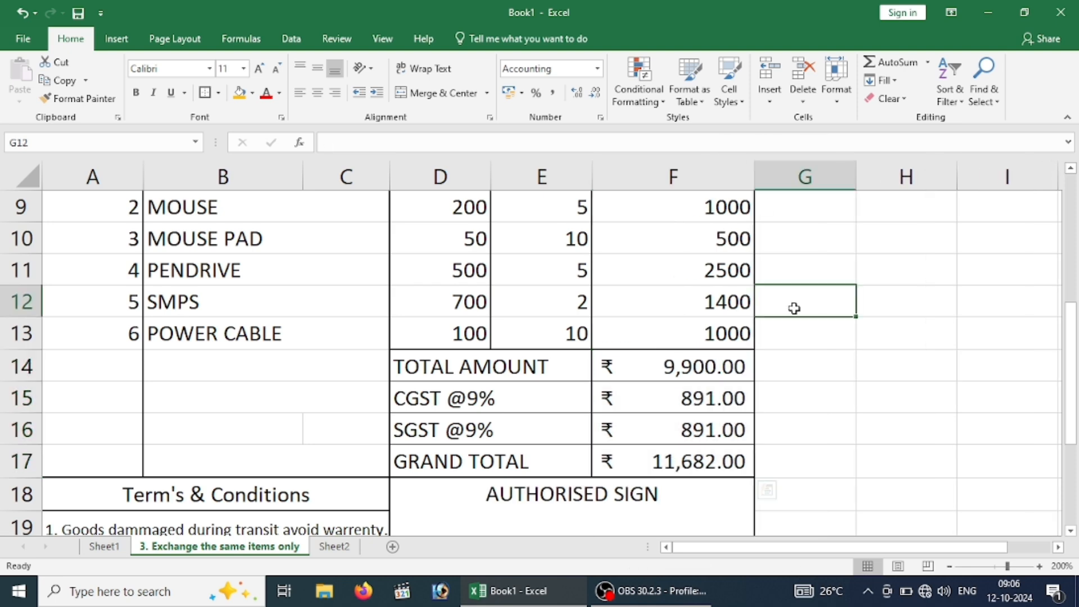
- Look through the AMOUNT column and check the invoice's layout in the print preview
{"action": "left_click", "coordinate": [711, 472]}
{"action": "key", "text": "Up"}
{"action": "key", "text": "Up"}
{"action": "key", "text": "Up"}
{"action": "key", "text": "Up"}
{"action": "key", "text": "Up"}
{"action": "key", "text": "Up"}
{"action": "key", "text": "Up"}
{"action": "key", "text": "Up"}
{"action": "key", "text": "Up"}
{"action": "key", "text": "Up"}
{"action": "key", "text": "Up"}
{"action": "key", "text": "Up"}
{"action": "key", "text": "Up"}
{"action": "key", "text": "Up"}
{"action": "key", "text": "Up"}
{"action": "key", "text": "Up"}
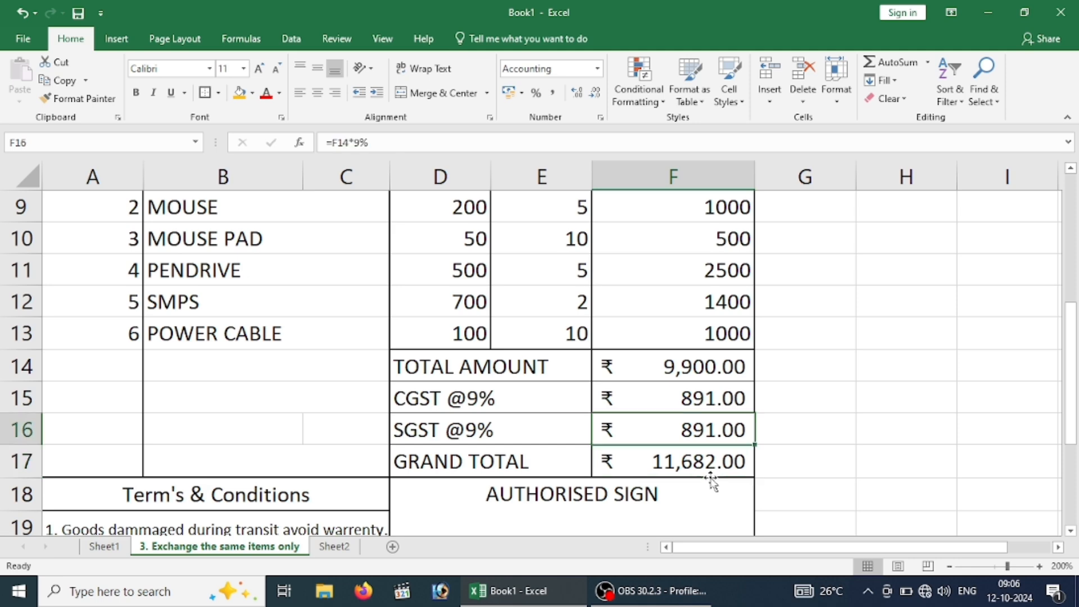
{"action": "key", "text": "Down"}
{"action": "key", "text": "Down"}
{"action": "key", "text": "Down"}
{"action": "key", "text": "Down"}
{"action": "key", "text": "Down"}
{"action": "key", "text": "Down"}
{"action": "key", "text": "Down"}
{"action": "key", "text": "Down"}
{"action": "key", "text": "Down"}
{"action": "key", "text": "Down"}
{"action": "key", "text": "Down"}
{"action": "key", "text": "Down"}
{"action": "key", "text": "Down"}
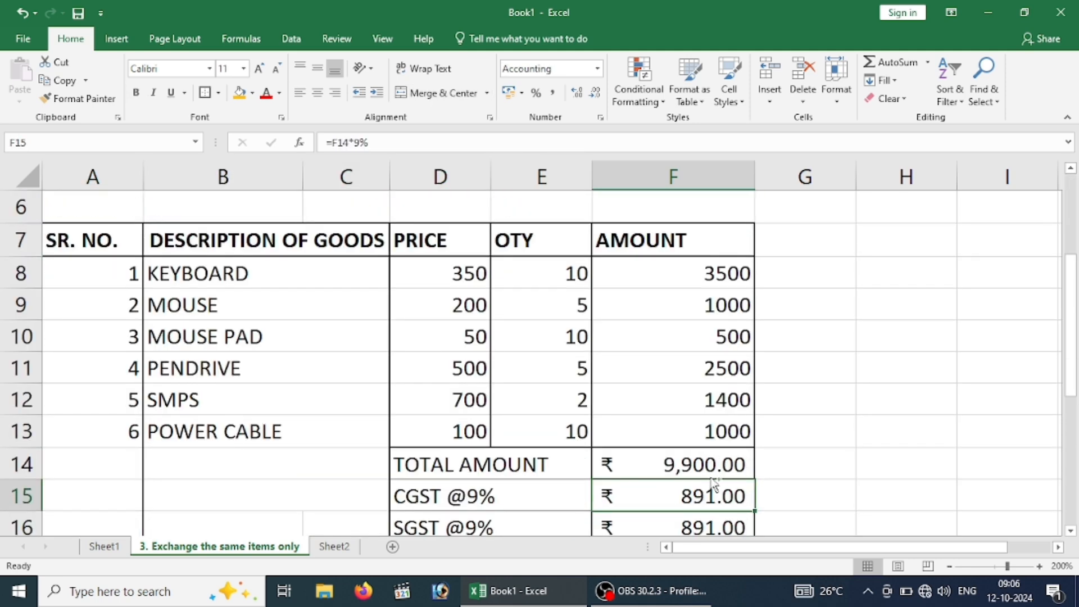
{"action": "key", "text": "ctrl+p"}
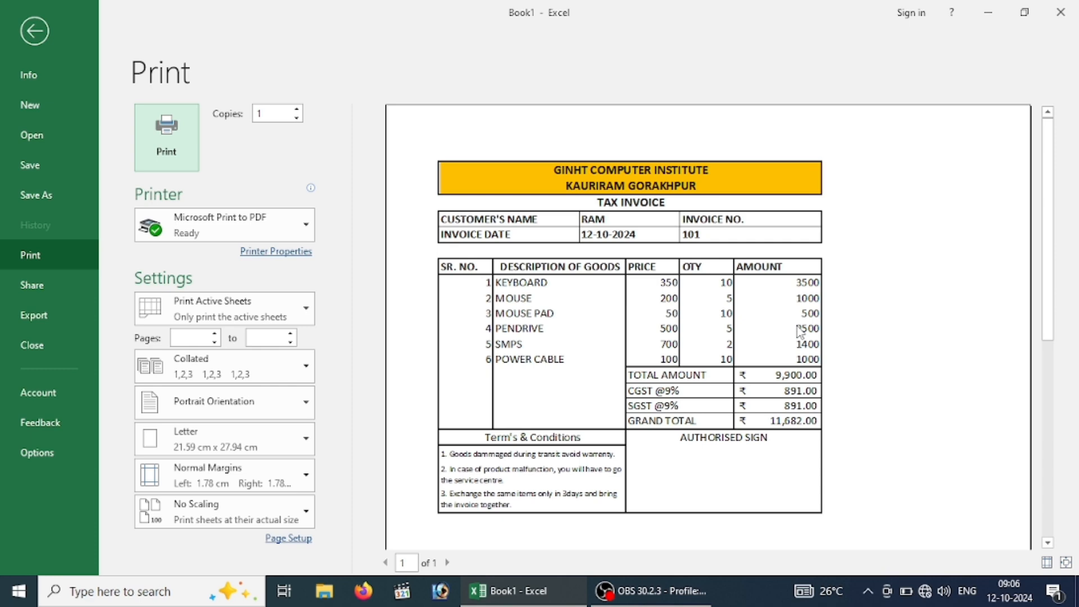
{"action": "left_click", "coordinate": [50, 34]}
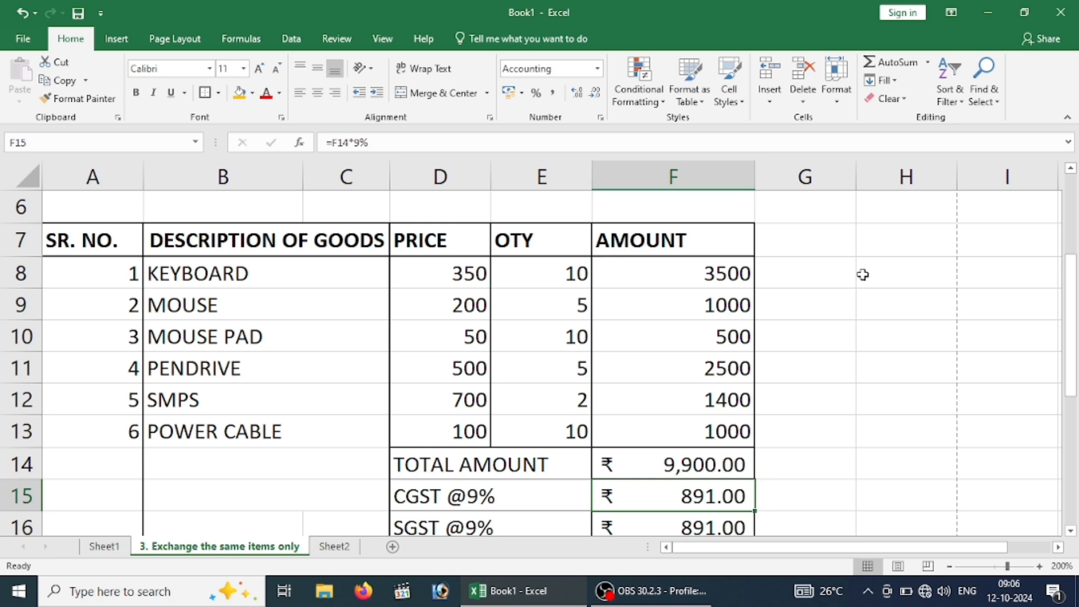
- Apply all borders to the item rows in A8:F13
{"action": "left_click_drag", "start_coordinate": [1078, 259], "coordinate": [1078, 305]}
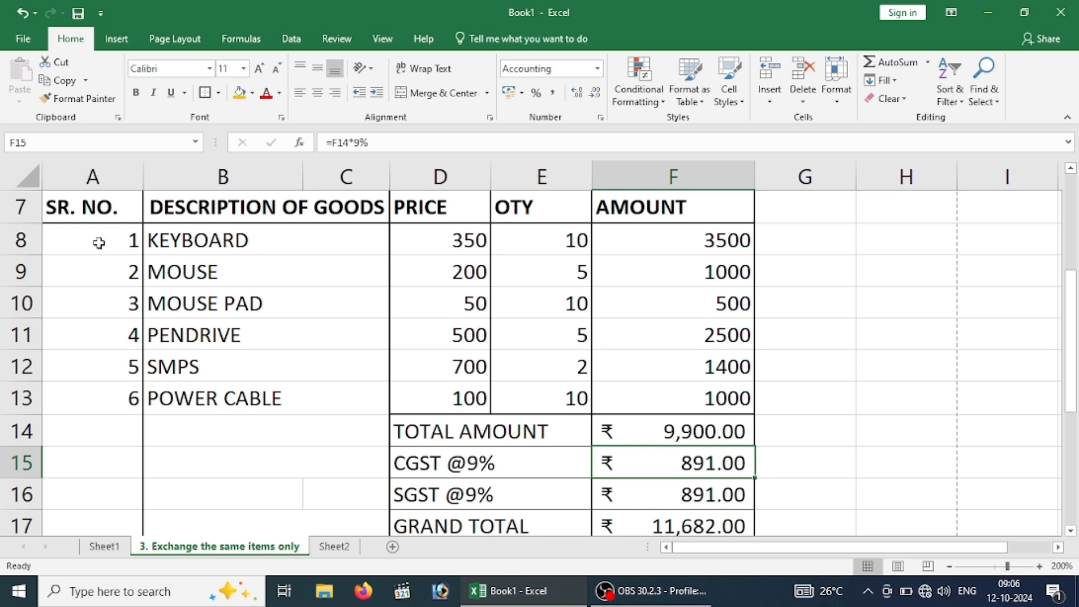
{"action": "left_click_drag", "start_coordinate": [95, 234], "coordinate": [647, 398]}
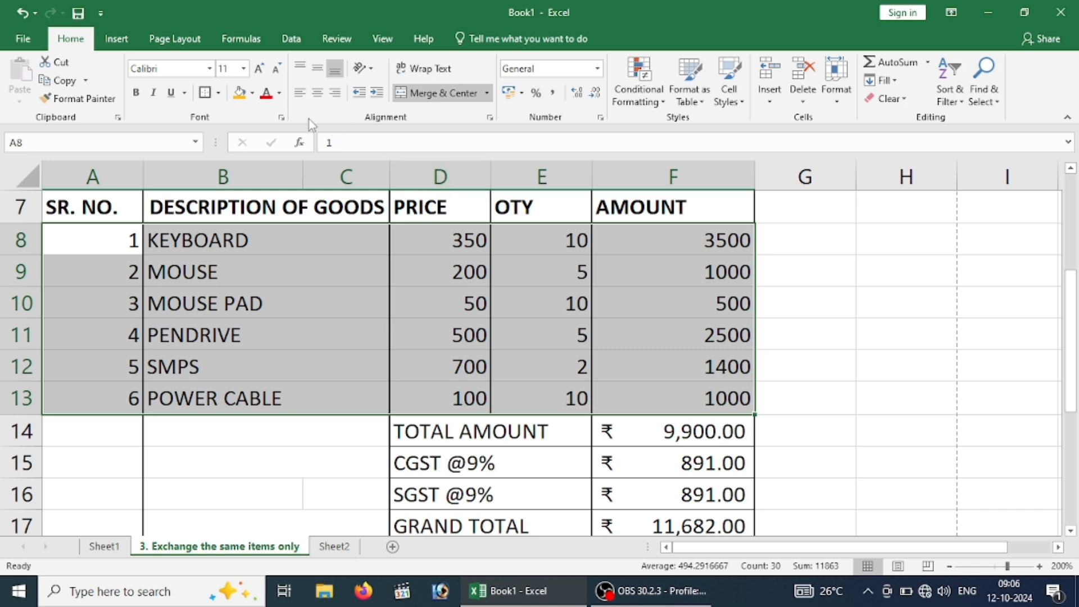
{"action": "left_click", "coordinate": [219, 94]}
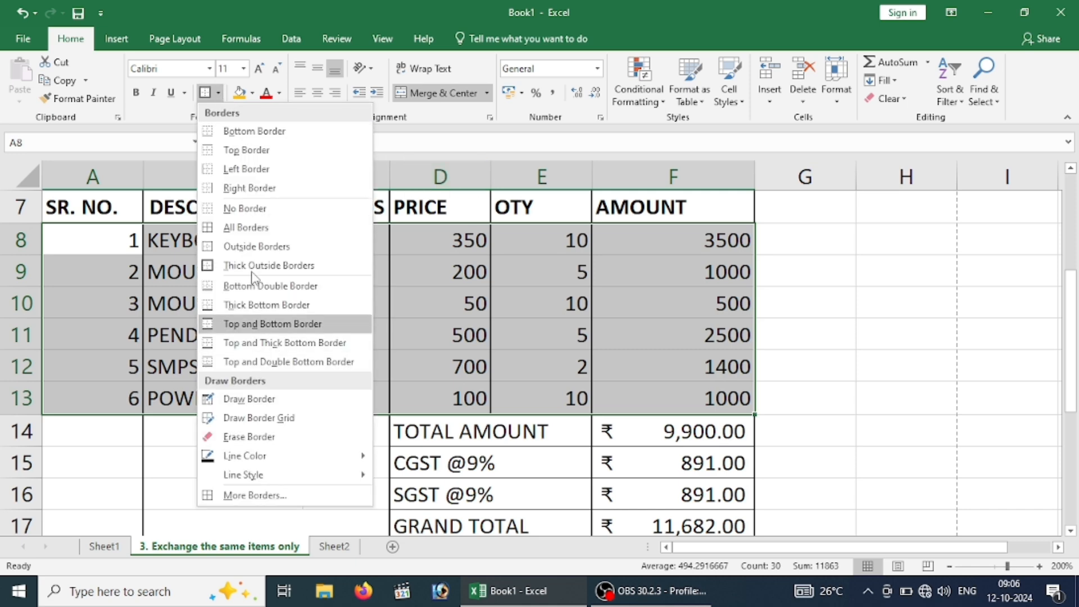
{"action": "left_click", "coordinate": [250, 226]}
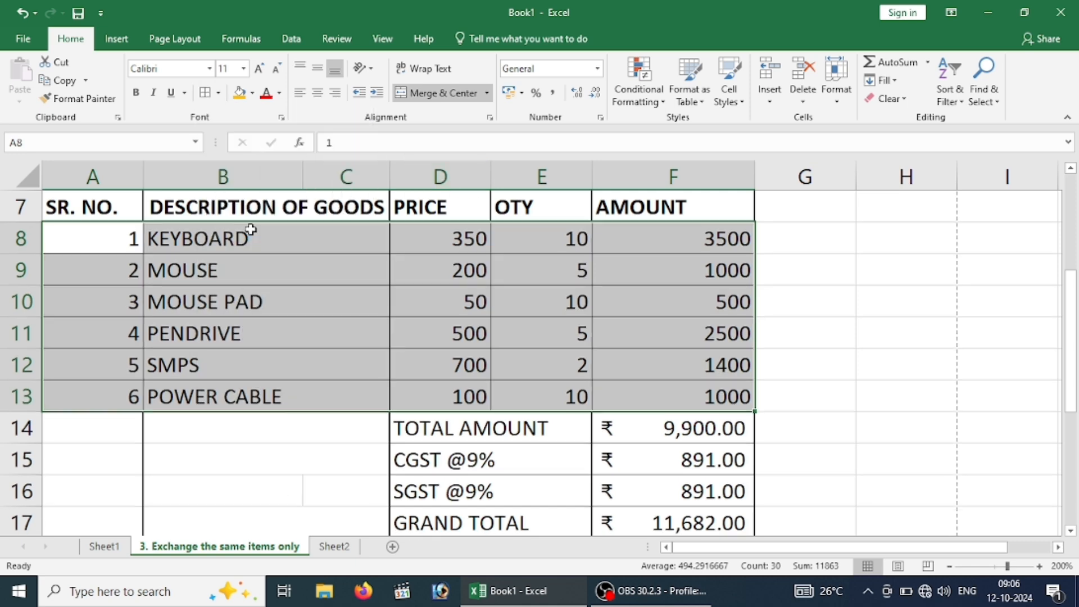
{"action": "left_click", "coordinate": [301, 462]}
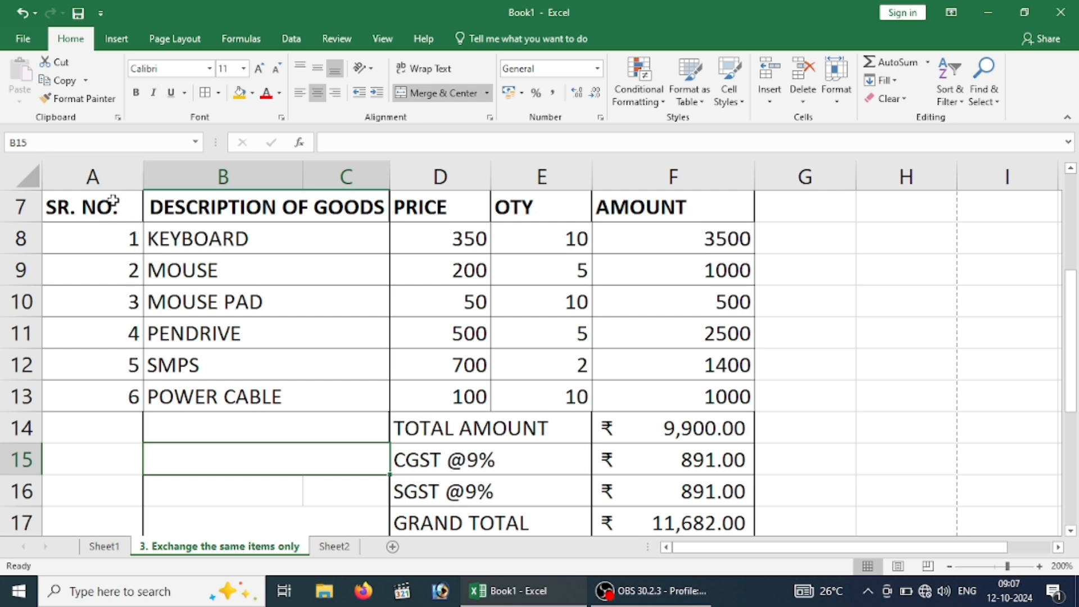
- Put thick outside borders around the SR. NO. column A7:A17 and the DESCRIPTION OF GOODS column B7:C17
{"action": "left_click_drag", "start_coordinate": [113, 202], "coordinate": [102, 408]}
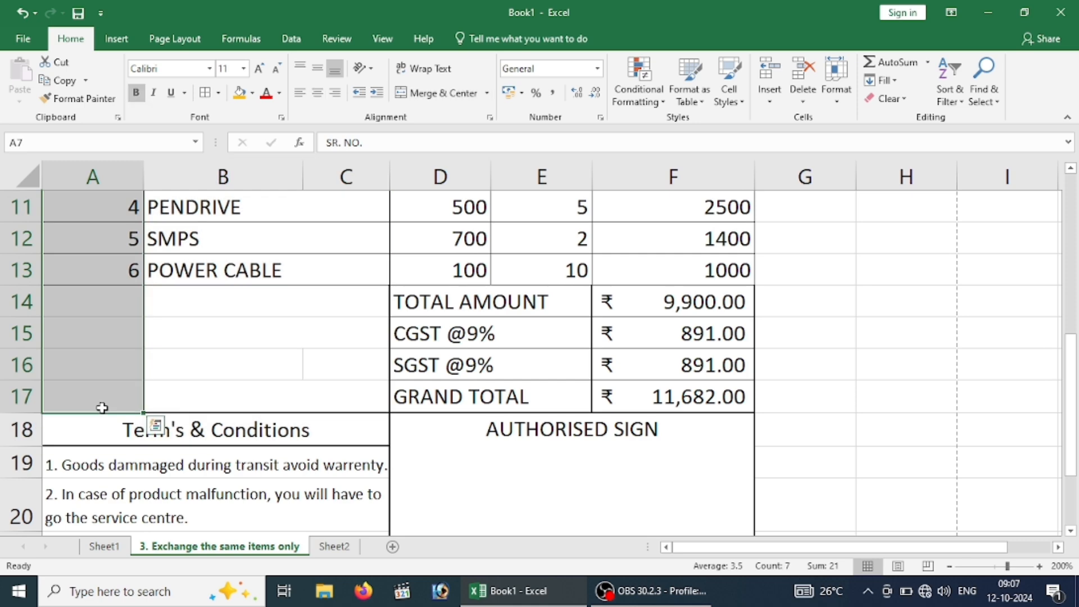
{"action": "left_click", "coordinate": [218, 94]}
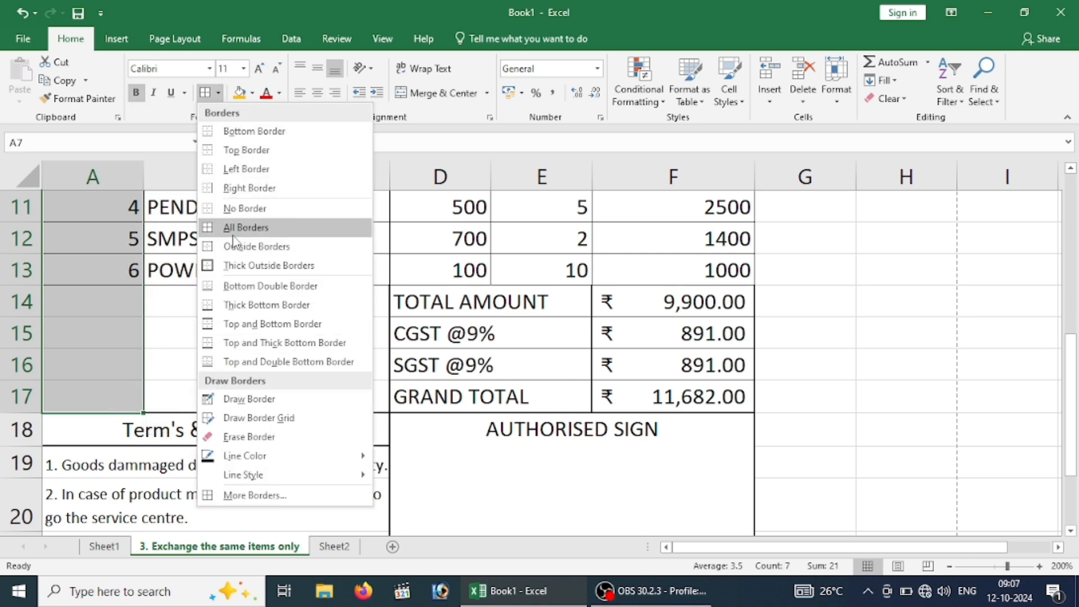
{"action": "left_click", "coordinate": [231, 268]}
{"action": "scroll", "coordinate": [251, 344], "scroll_direction": "up", "scroll_amount": 3}
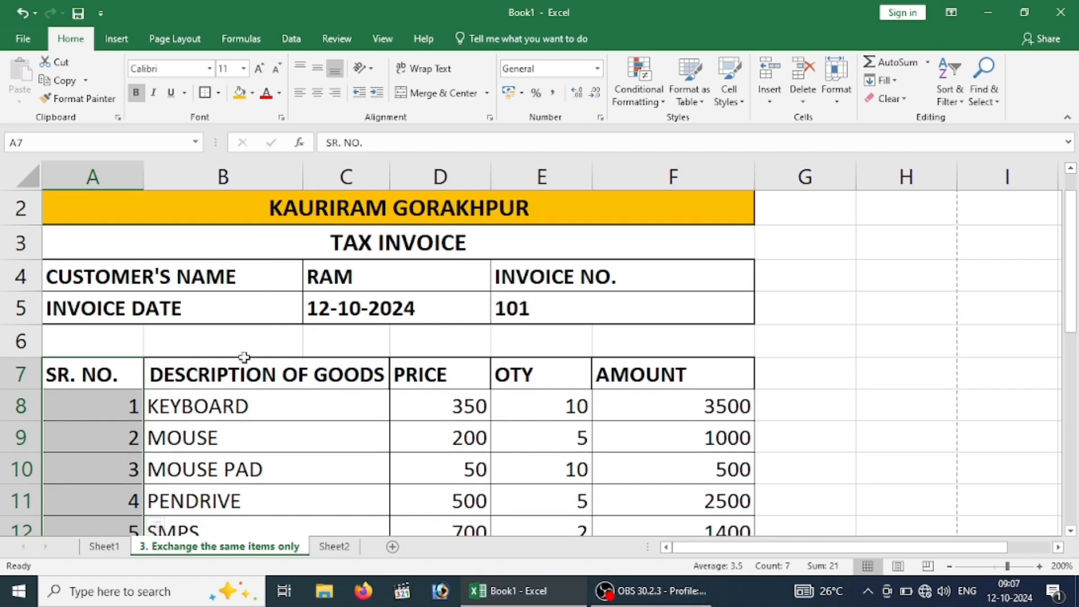
{"action": "left_click_drag", "start_coordinate": [240, 374], "coordinate": [270, 393]}
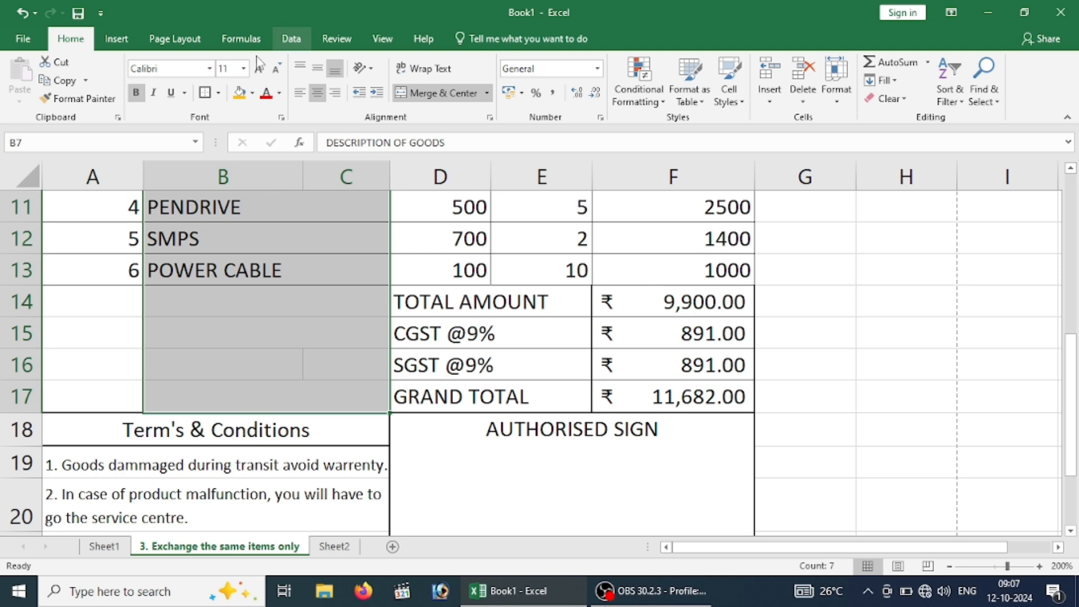
{"action": "scroll", "coordinate": [374, 248], "scroll_direction": "up", "scroll_amount": 3}
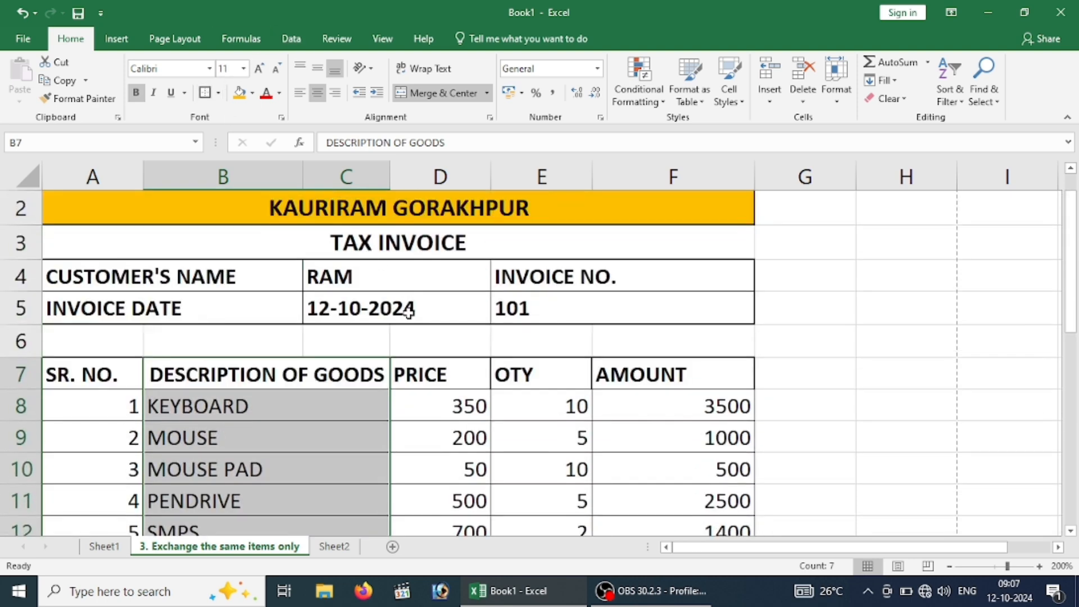
- Put separate thick outside borders around the price, quantity and amount columns: D7:D13, E7:E13 and F7:F13
{"action": "left_click_drag", "start_coordinate": [428, 372], "coordinate": [427, 334]}
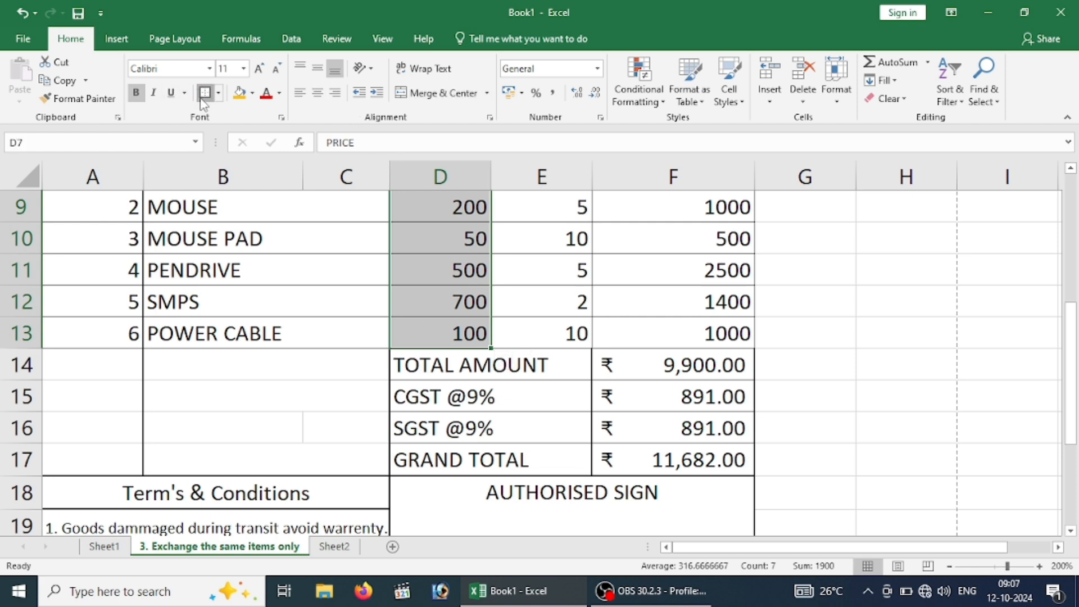
{"action": "scroll", "coordinate": [508, 392], "scroll_direction": "up", "scroll_amount": 3}
{"action": "left_click_drag", "start_coordinate": [523, 371], "coordinate": [525, 330]}
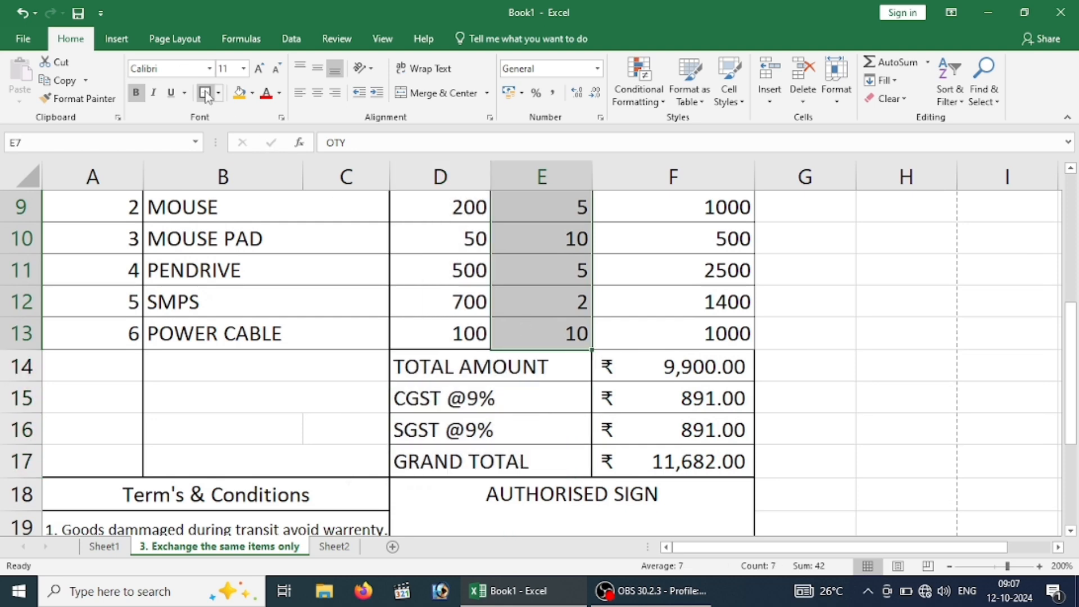
{"action": "scroll", "coordinate": [633, 337], "scroll_direction": "up", "scroll_amount": 3}
{"action": "left_click_drag", "start_coordinate": [652, 375], "coordinate": [692, 272]}
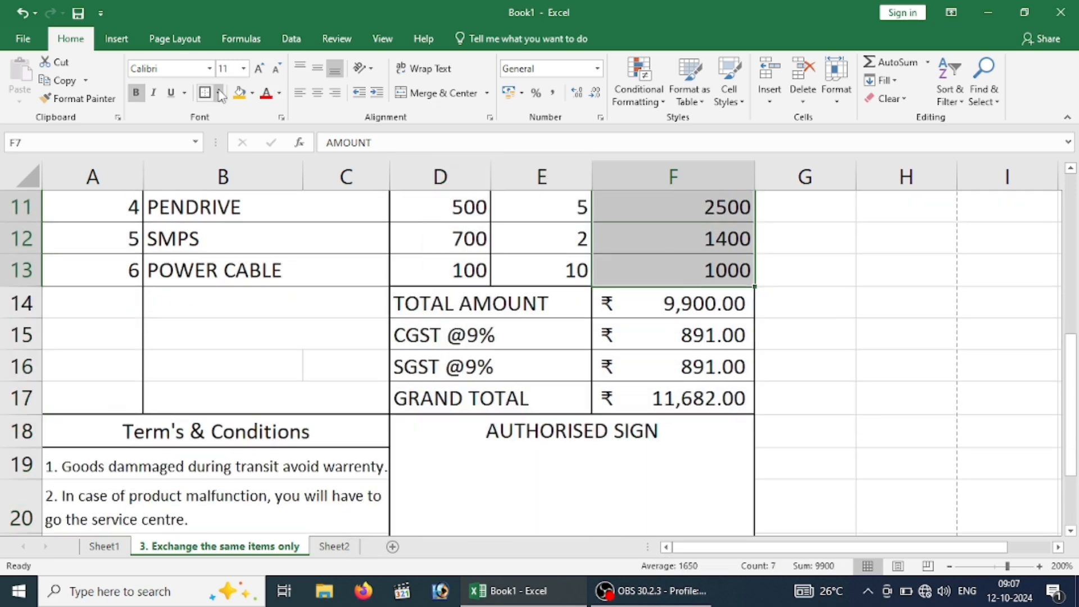
{"action": "scroll", "coordinate": [693, 315], "scroll_direction": "up", "scroll_amount": 3}
{"action": "left_click", "coordinate": [814, 328]}
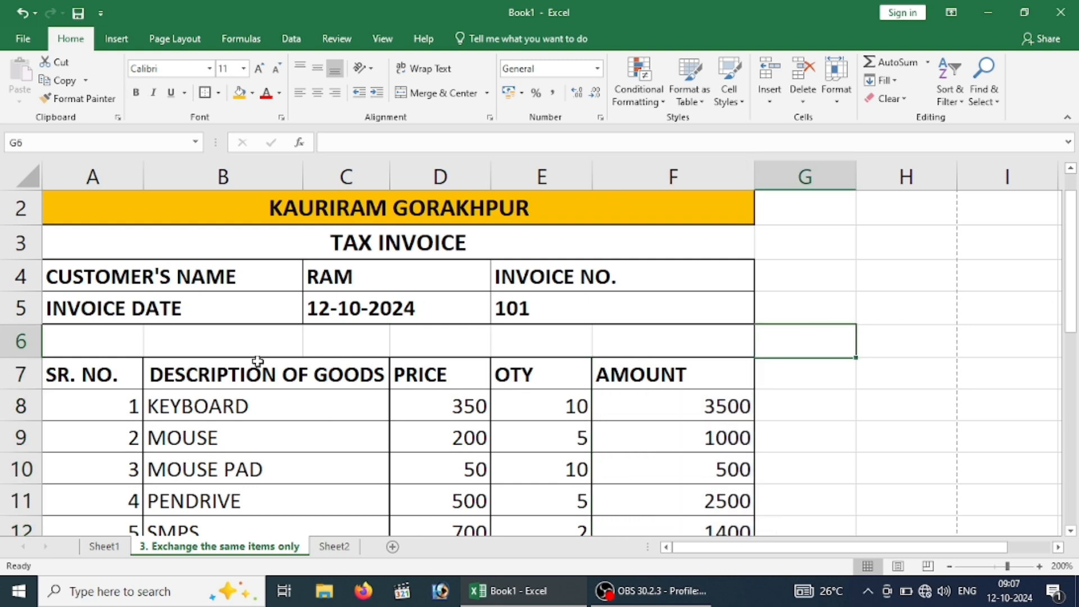
- Put a thick outside border around the item table's header row, A7:F7
{"action": "left_click_drag", "start_coordinate": [79, 376], "coordinate": [754, 369]}
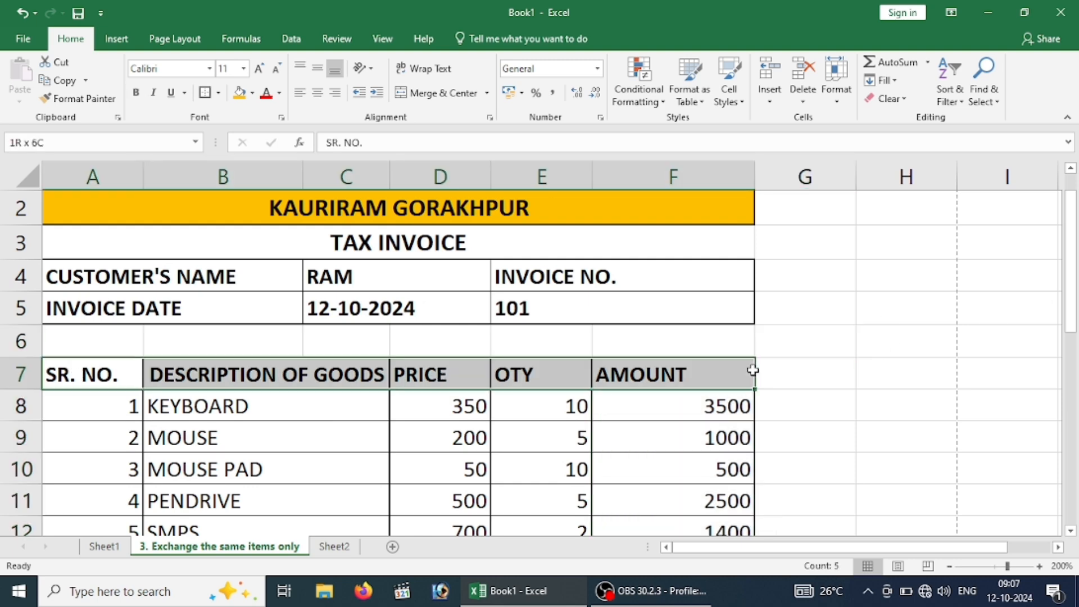
{"action": "left_click", "coordinate": [206, 94]}
{"action": "left_click", "coordinate": [780, 344]}
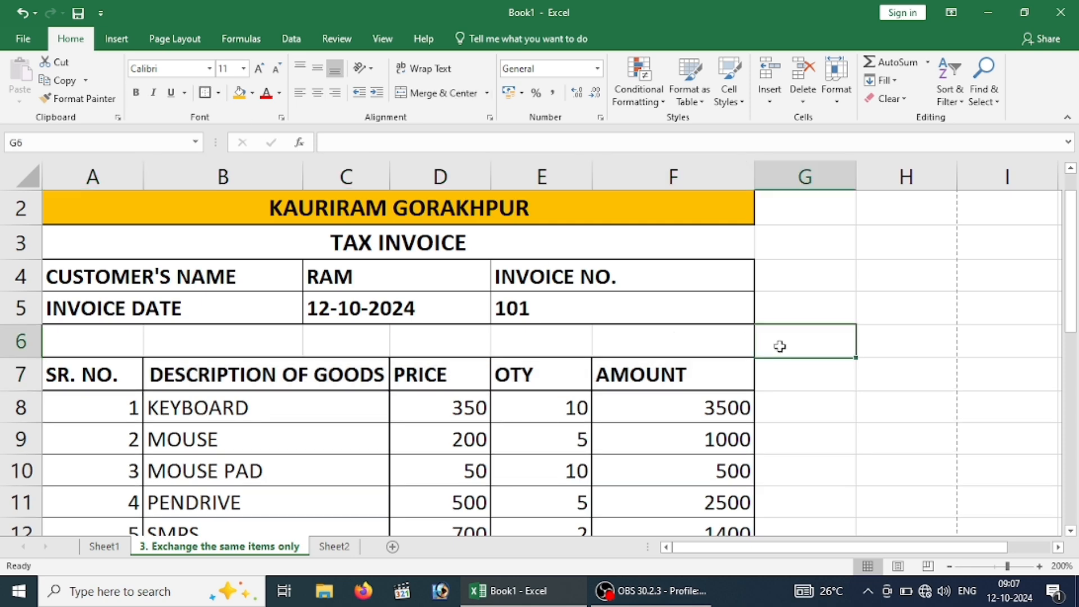
- Check the item table's new borders down to the terms section and in the print preview
{"action": "key", "text": "Down"}
{"action": "key", "text": "Down"}
{"action": "key", "text": "Down"}
{"action": "key", "text": "Down"}
{"action": "key", "text": "Down"}
{"action": "key", "text": "Down"}
{"action": "key", "text": "Down"}
{"action": "key", "text": "Down"}
{"action": "key", "text": "Down"}
{"action": "key", "text": "Down"}
{"action": "key", "text": "Down"}
{"action": "key", "text": "Down"}
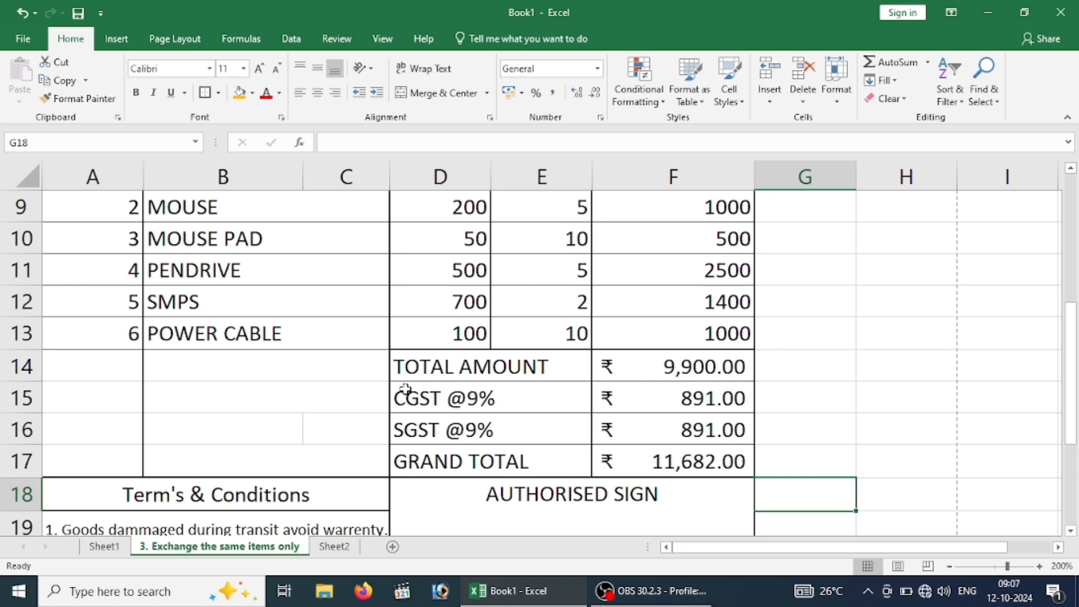
{"action": "key", "text": "ctrl+p"}
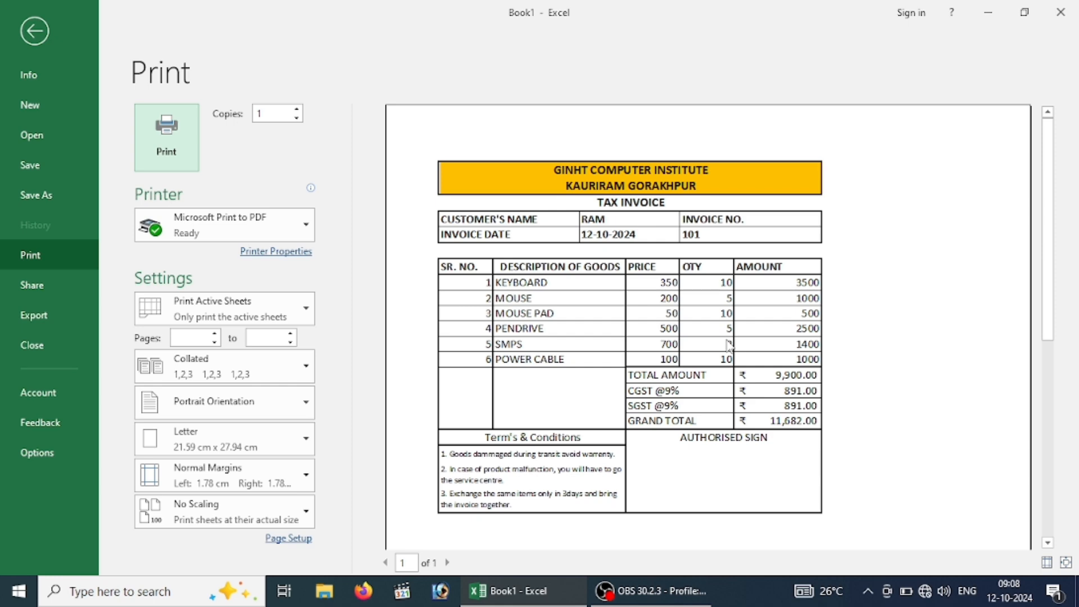
{"action": "left_click", "coordinate": [38, 29]}
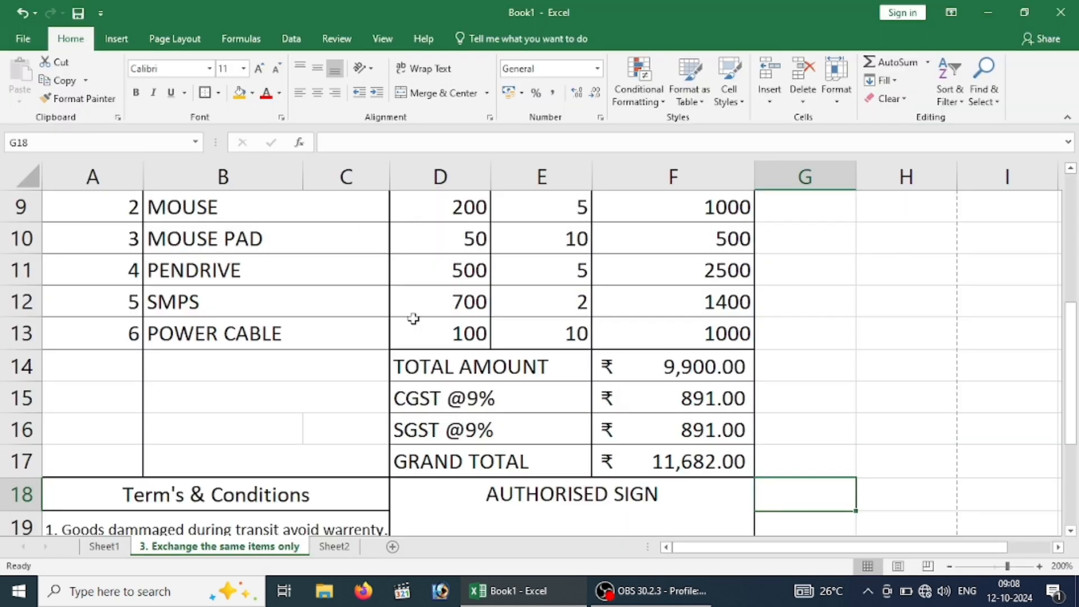
- Review the finished invoice from the institute heading through the invoice details to the item amounts
{"action": "left_click", "coordinate": [628, 381]}
{"action": "key", "text": "Up"}
{"action": "key", "text": "Up"}
{"action": "key", "text": "Up"}
{"action": "key", "text": "Up"}
{"action": "key", "text": "Up"}
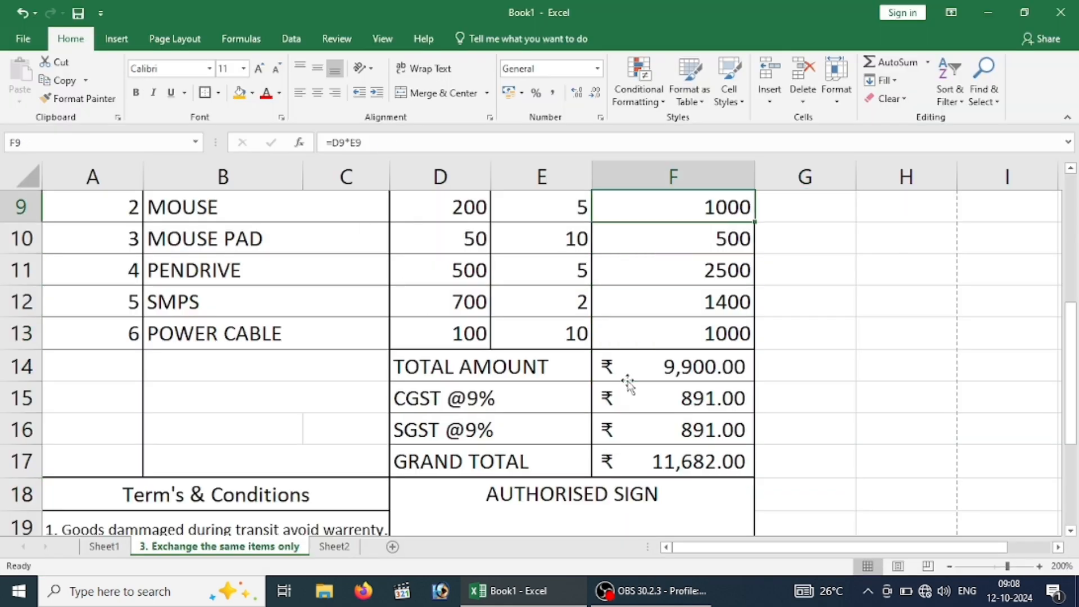
{"action": "key", "text": "Up"}
{"action": "key", "text": "Up"}
{"action": "key", "text": "Up"}
{"action": "key", "text": "Up"}
{"action": "key", "text": "Up"}
{"action": "key", "text": "Up"}
{"action": "key", "text": "Up"}
{"action": "key", "text": "Up"}
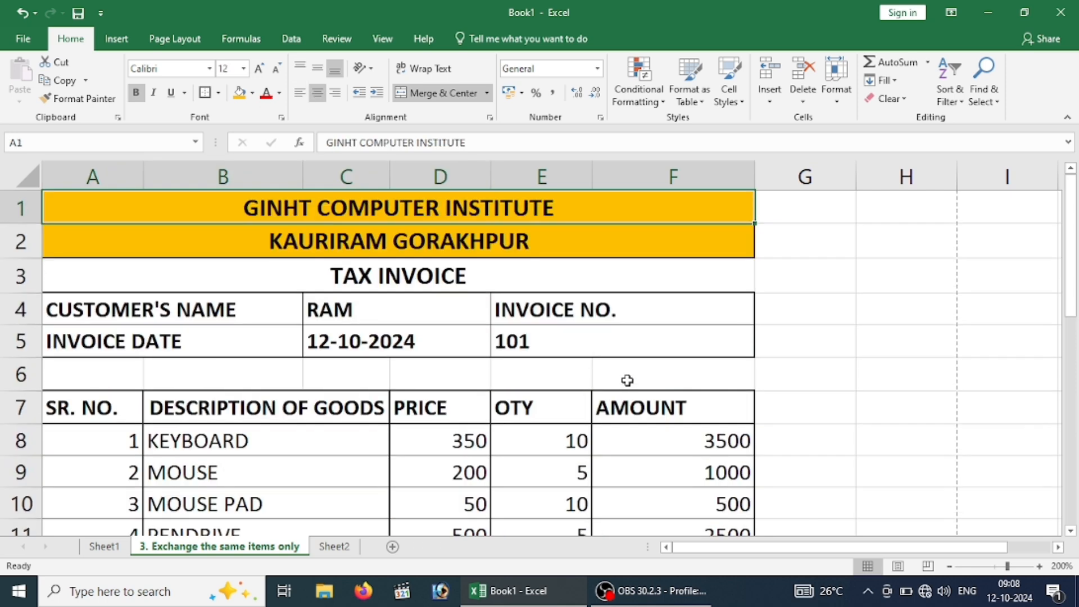
{"action": "key", "text": "Down"}
{"action": "key", "text": "Down"}
{"action": "key", "text": "Down"}
{"action": "key", "text": "Right"}
{"action": "key", "text": "Right"}
{"action": "key", "text": "Down"}
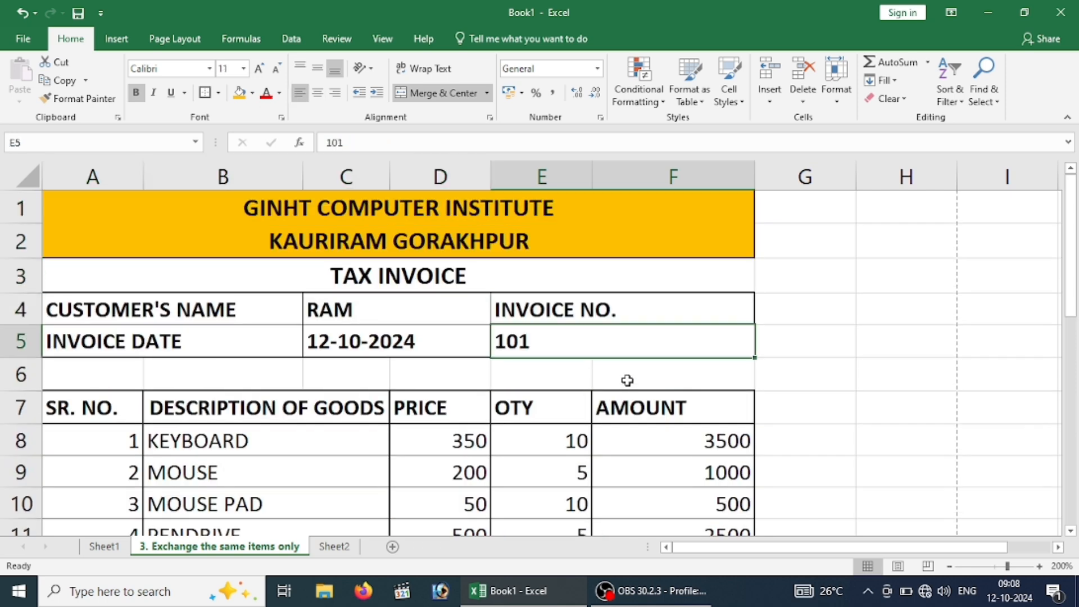
{"action": "key", "text": "Right"}
{"action": "key", "text": "Down"}
{"action": "key", "text": "Down"}
{"action": "key", "text": "Down"}
{"action": "key", "text": "Down"}
{"action": "key", "text": "Down"}
{"action": "key", "text": "Down"}
{"action": "key", "text": "Down"}
{"action": "key", "text": "Down"}
{"action": "key", "text": "Down"}
{"action": "key", "text": "Down"}
{"action": "key", "text": "Down"}
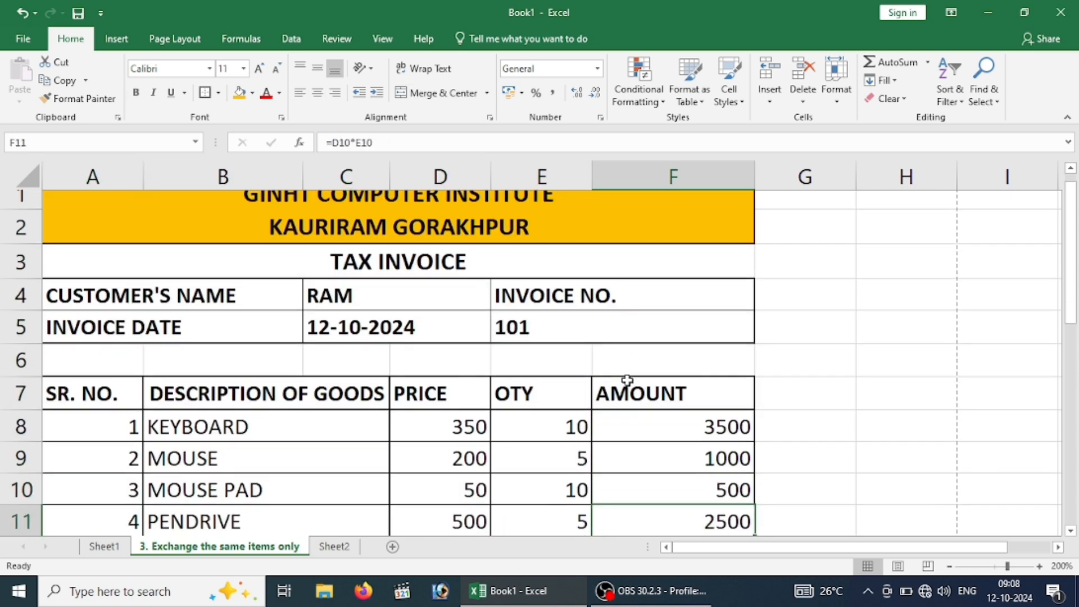
- Change the KEYBOARD quantity in cell E8 to 5
{"action": "key", "text": "Up"}
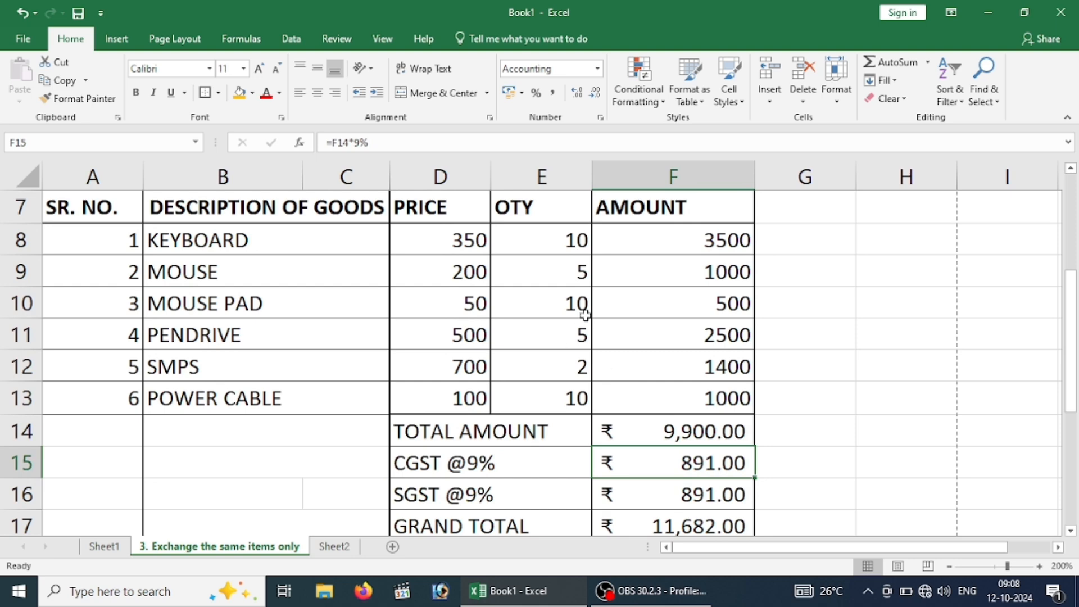
{"action": "left_click", "coordinate": [520, 242]}
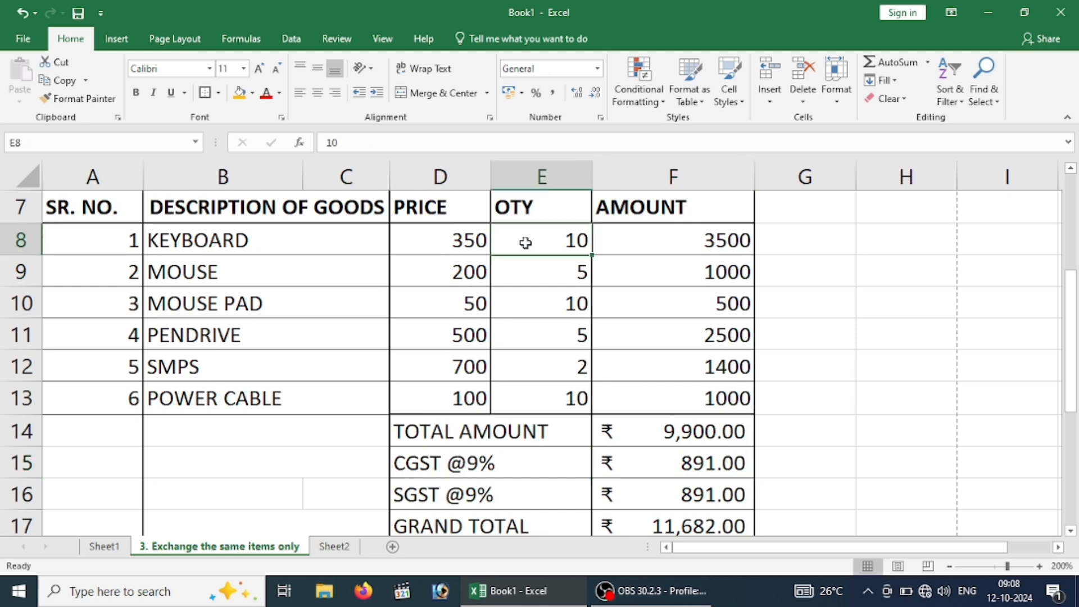
{"action": "type", "text": "5"}
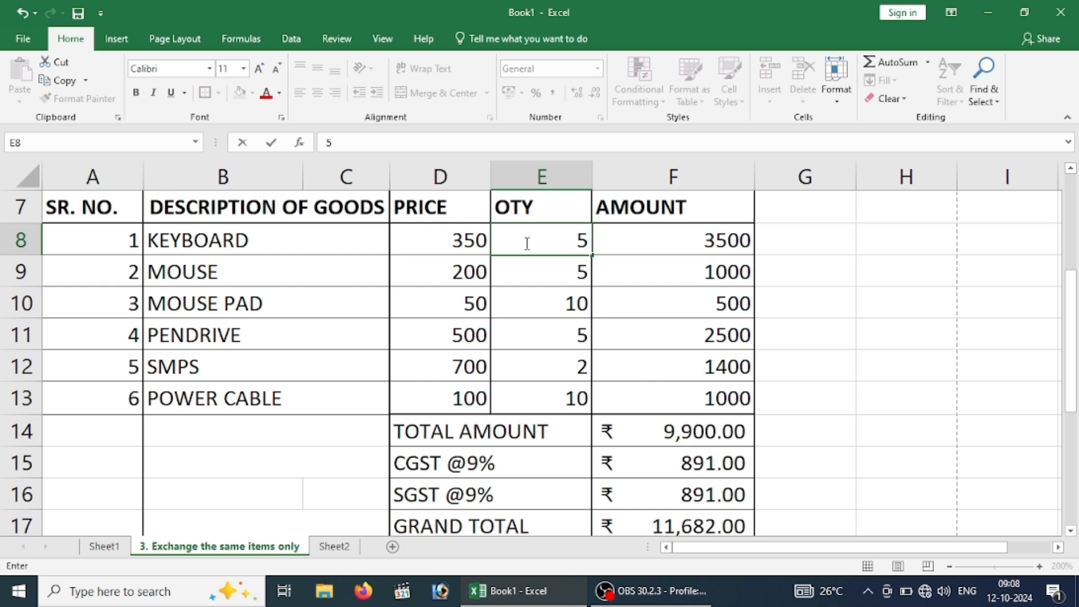
{"action": "key", "text": "Return"}
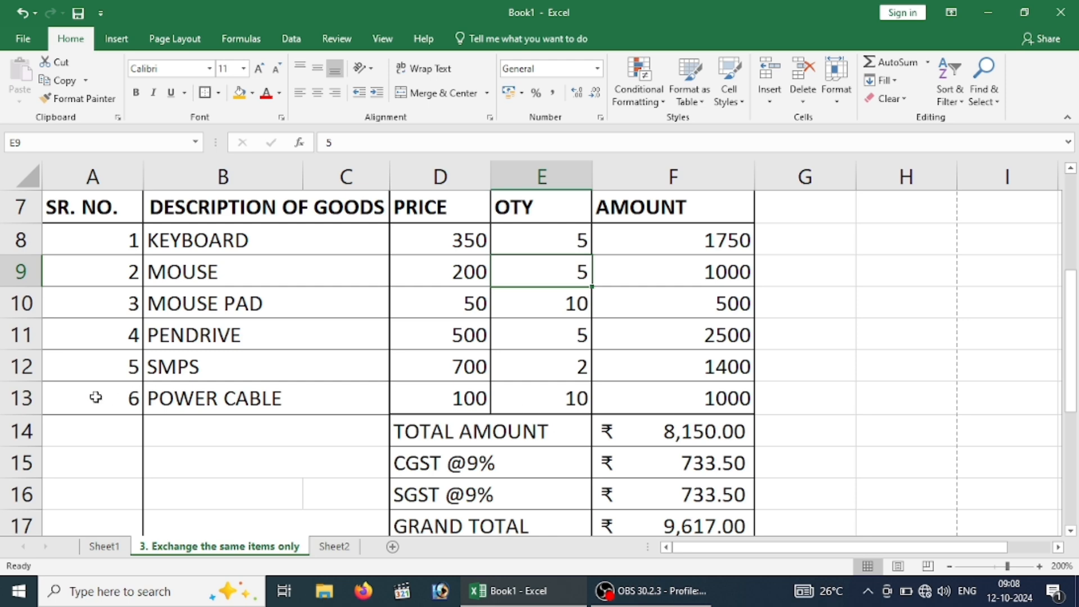
- Clear the contents of the POWER CABLE item row, A13:F13
{"action": "mouse_move", "coordinate": [96, 397]}
{"action": "left_mouse_down"}
{"action": "mouse_move", "coordinate": [521, 386]}
{"action": "mouse_move", "coordinate": [691, 395]}
{"action": "left_mouse_up"}
{"action": "key", "text": "Delete"}
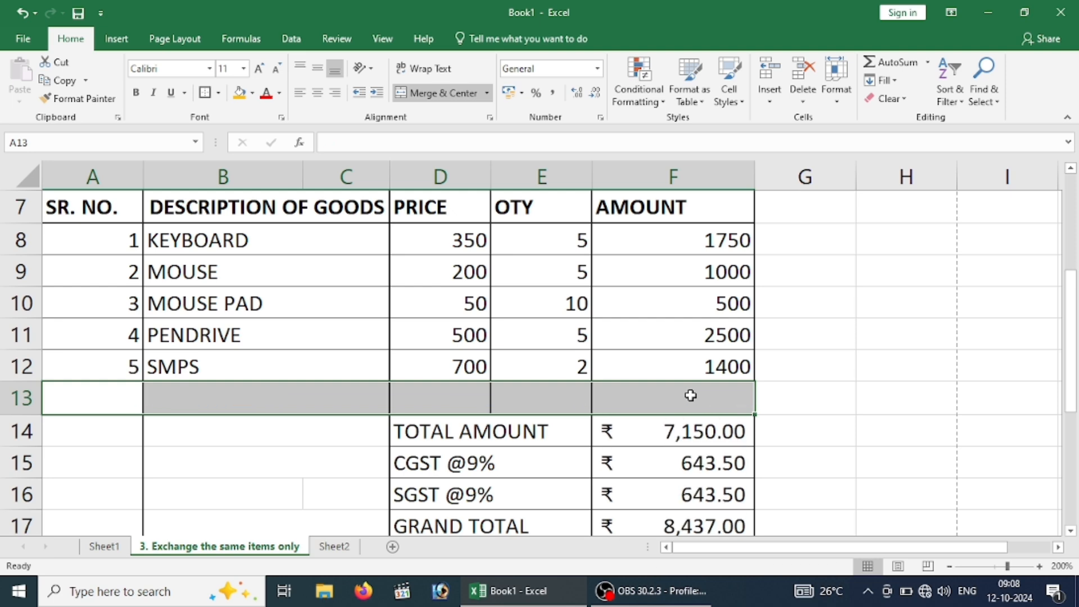
{"action": "left_click", "coordinate": [965, 410]}
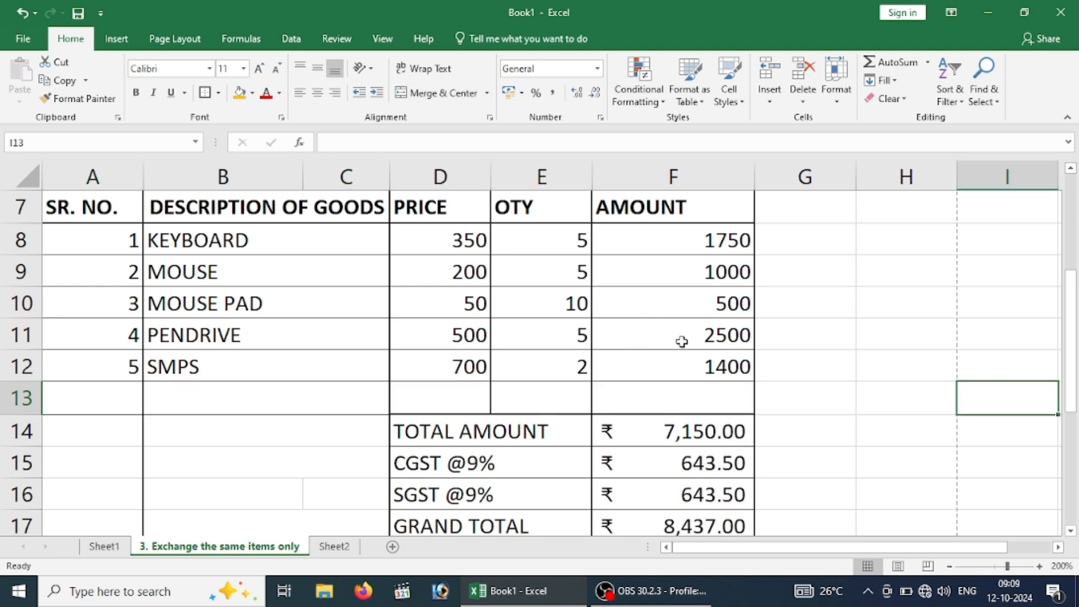
{"action": "left_click", "coordinate": [749, 473]}
{"action": "left_click", "coordinate": [815, 460]}
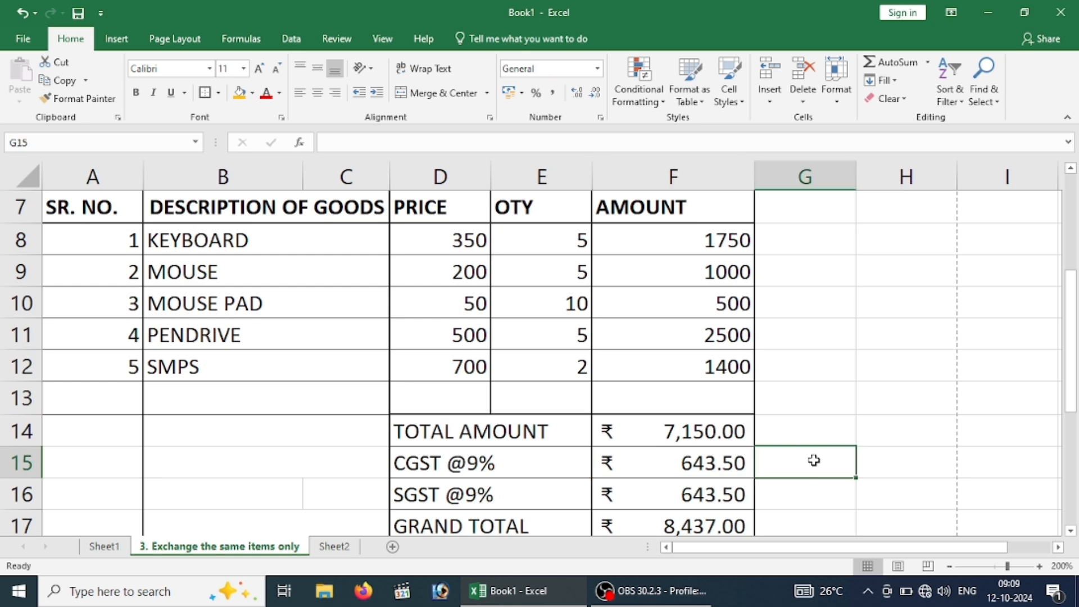
- Return to the top of the invoice and set its print scaling to Fit Sheet on One Page
{"action": "key", "text": "Up"}
{"action": "key", "text": "Up"}
{"action": "key", "text": "Up"}
{"action": "key", "text": "Up"}
{"action": "key", "text": "Up"}
{"action": "key", "text": "Up"}
{"action": "key", "text": "Up"}
{"action": "key", "text": "Up"}
{"action": "key", "text": "Up"}
{"action": "key", "text": "Up"}
{"action": "key", "text": "Up"}
{"action": "key", "text": "Up"}
{"action": "key", "text": "Up"}
{"action": "key", "text": "Up"}
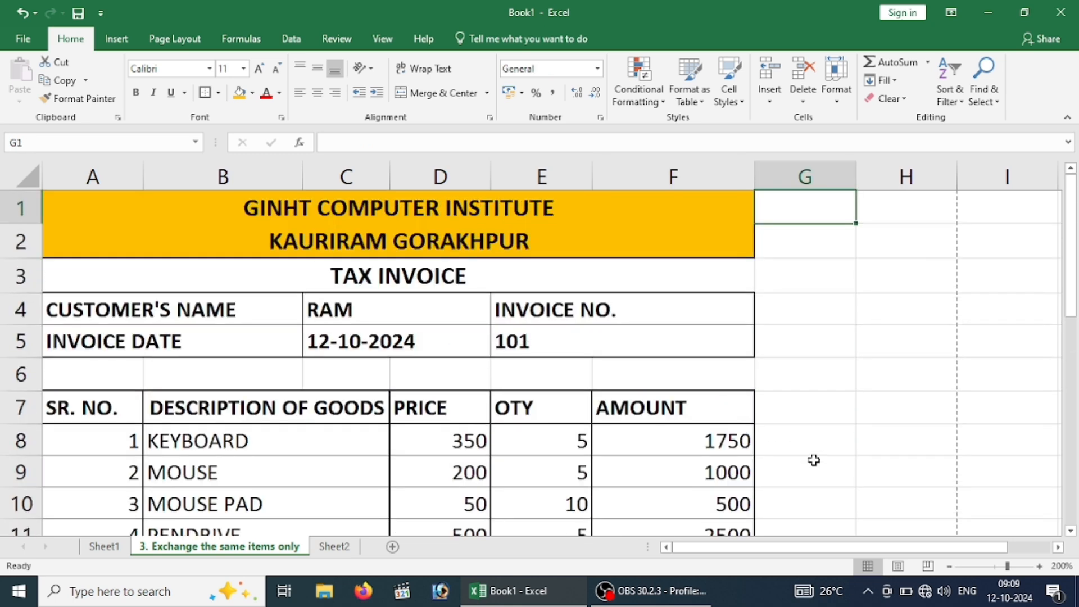
{"action": "key", "text": "ctrl+p"}
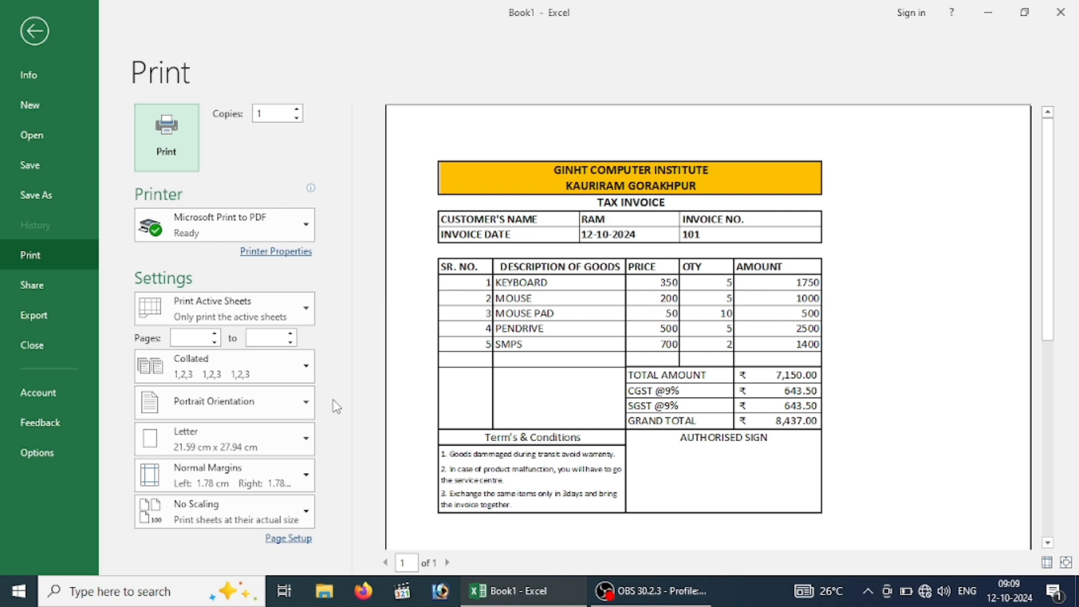
{"action": "left_click", "coordinate": [217, 509]}
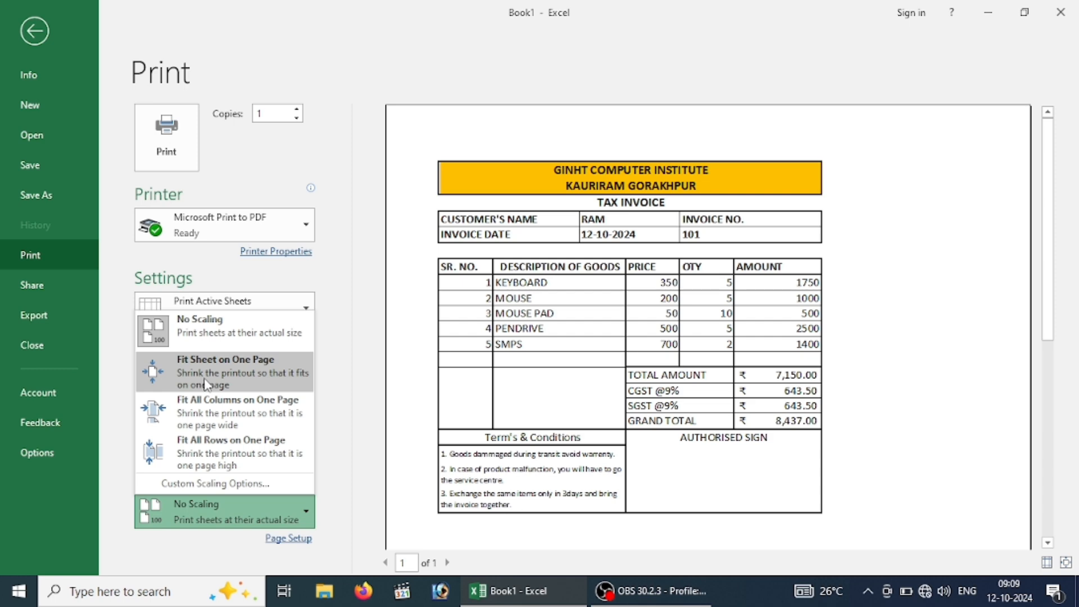
{"action": "left_click", "coordinate": [245, 369]}
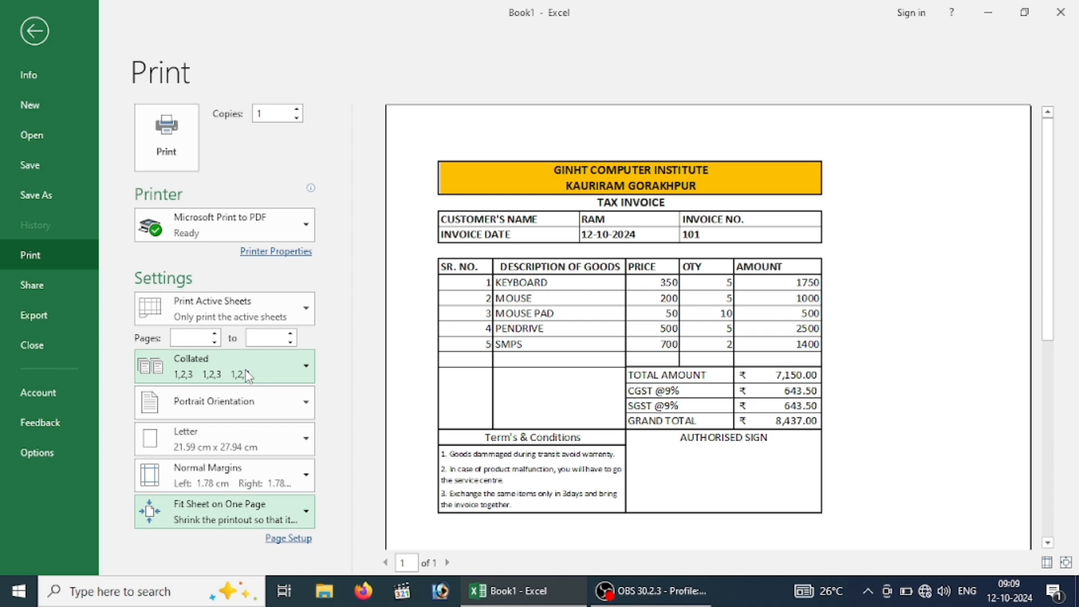
- Print the invoice with Microsoft Print to PDF, saving the output as TAX INVOICE on the Desktop
{"action": "left_click", "coordinate": [163, 154]}
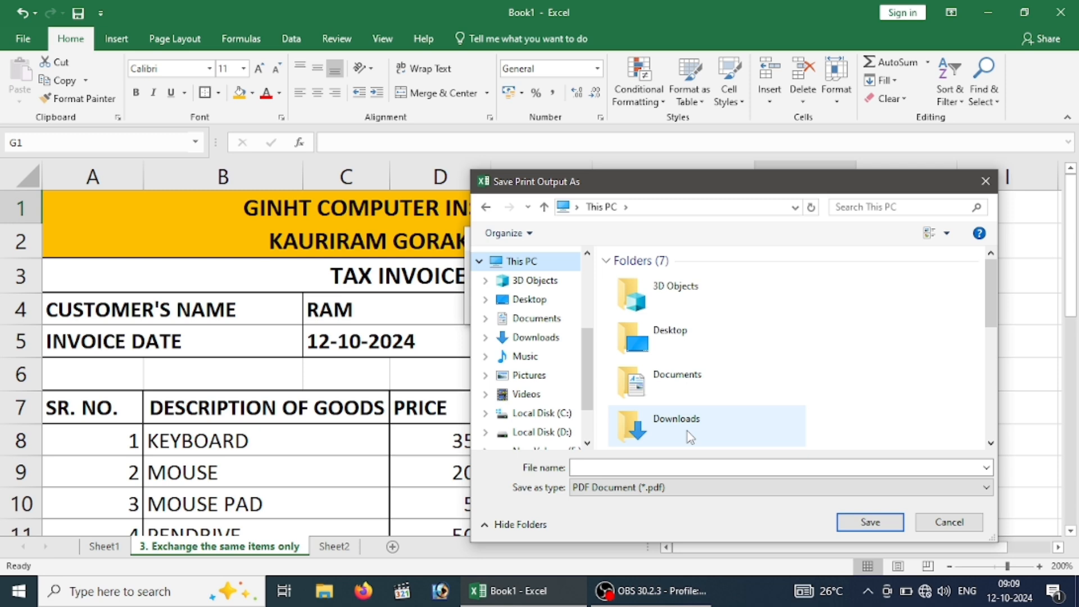
{"action": "left_click", "coordinate": [675, 466]}
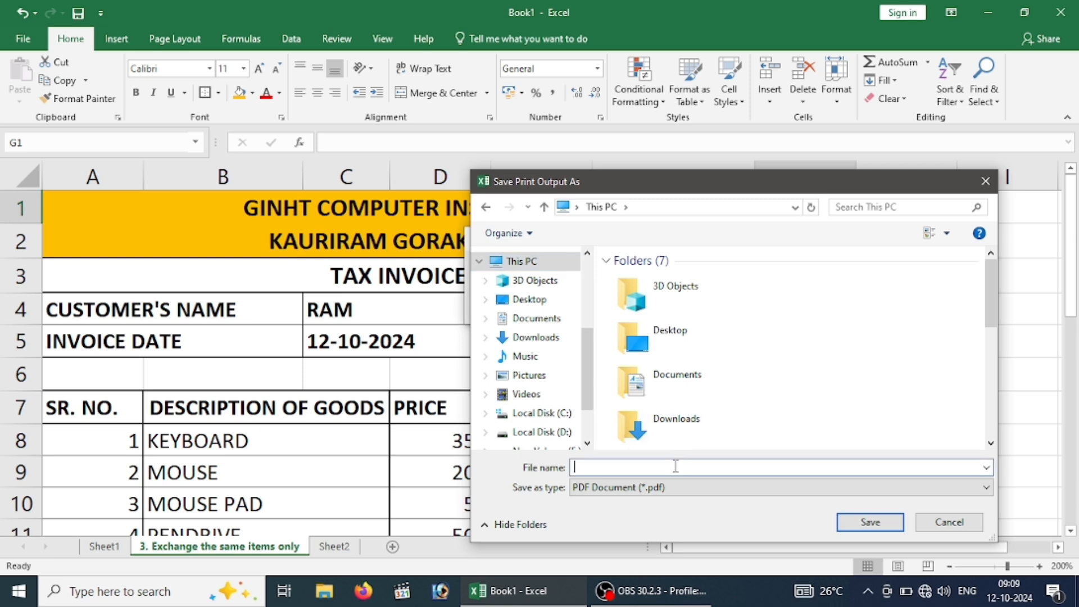
{"action": "type", "text": "TAX INVOICE"}
{"action": "left_click", "coordinate": [856, 527]}
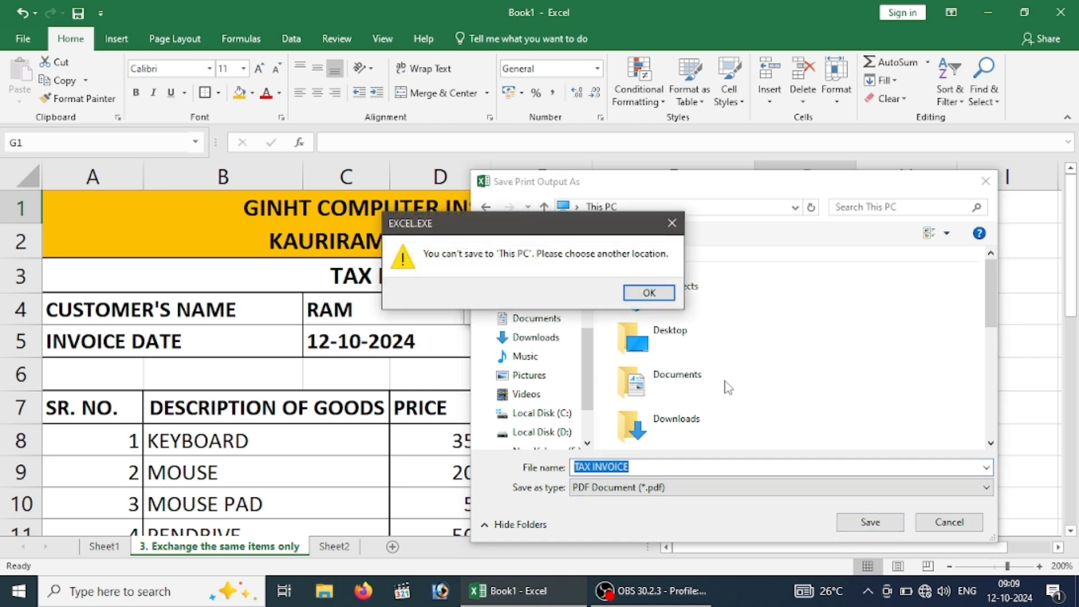
{"action": "left_click", "coordinate": [647, 291]}
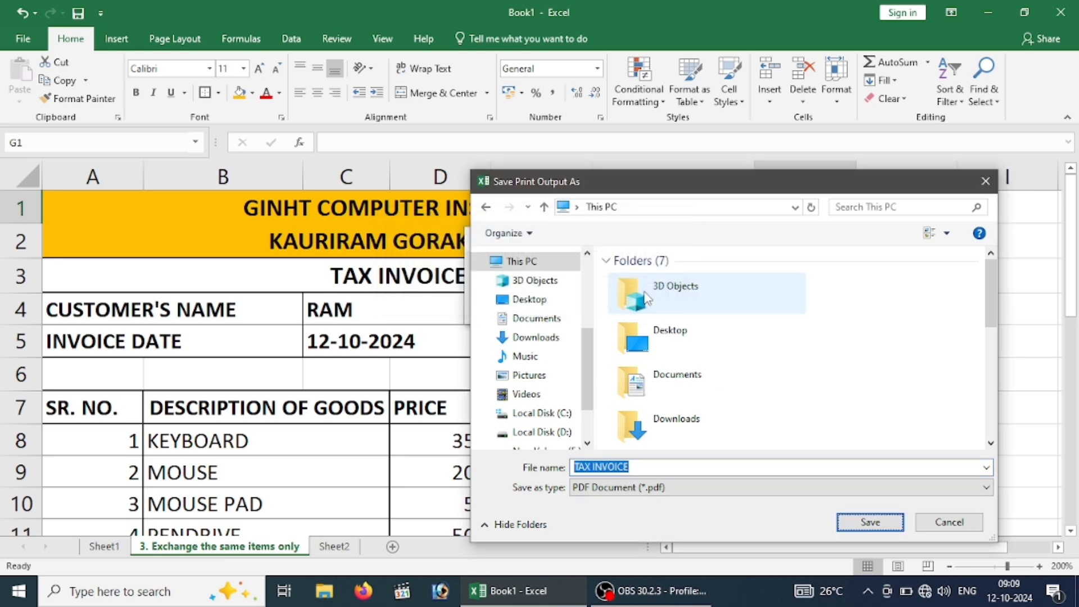
{"action": "left_click", "coordinate": [528, 300]}
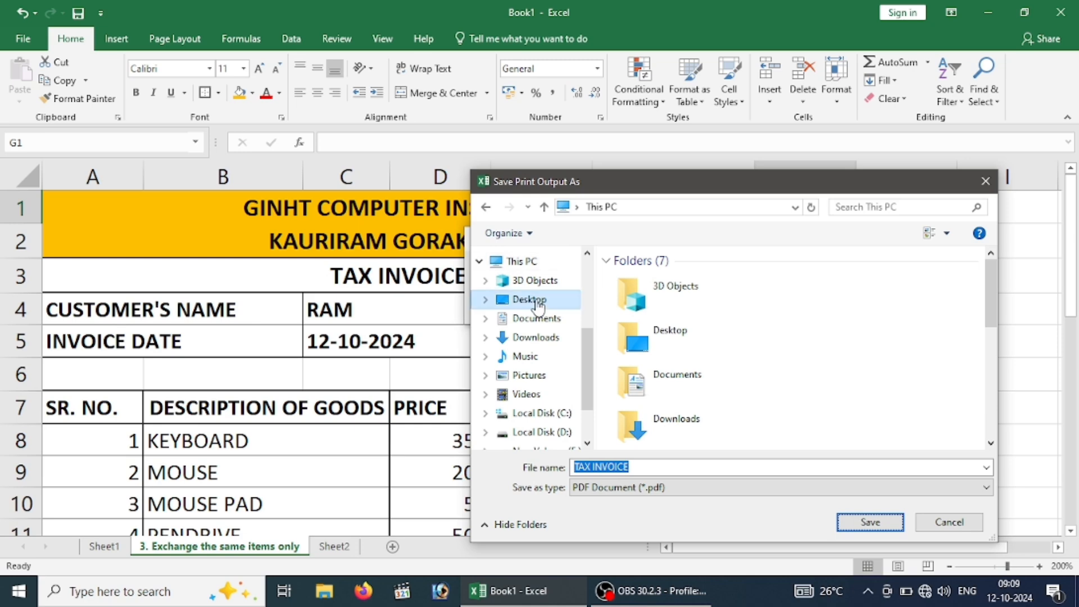
{"action": "left_click", "coordinate": [869, 526]}
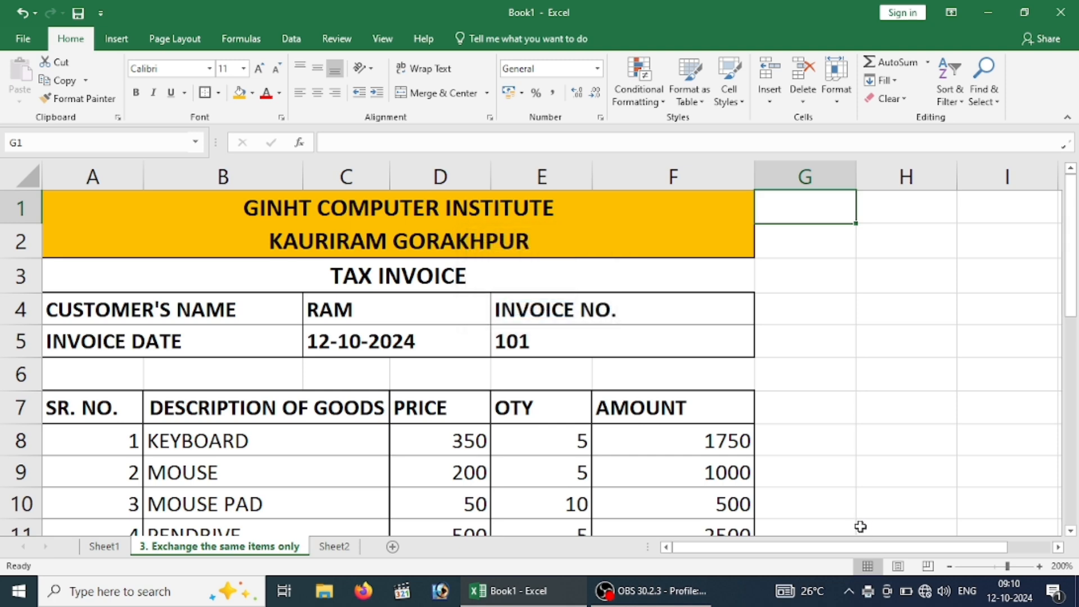
- Minimize the workbook and open TAX INVOICE.pdf from the desktop in a maximized Edge window to inspect the printed invoice
{"action": "left_click", "coordinate": [991, 9]}
{"action": "left_click", "coordinate": [990, 9]}
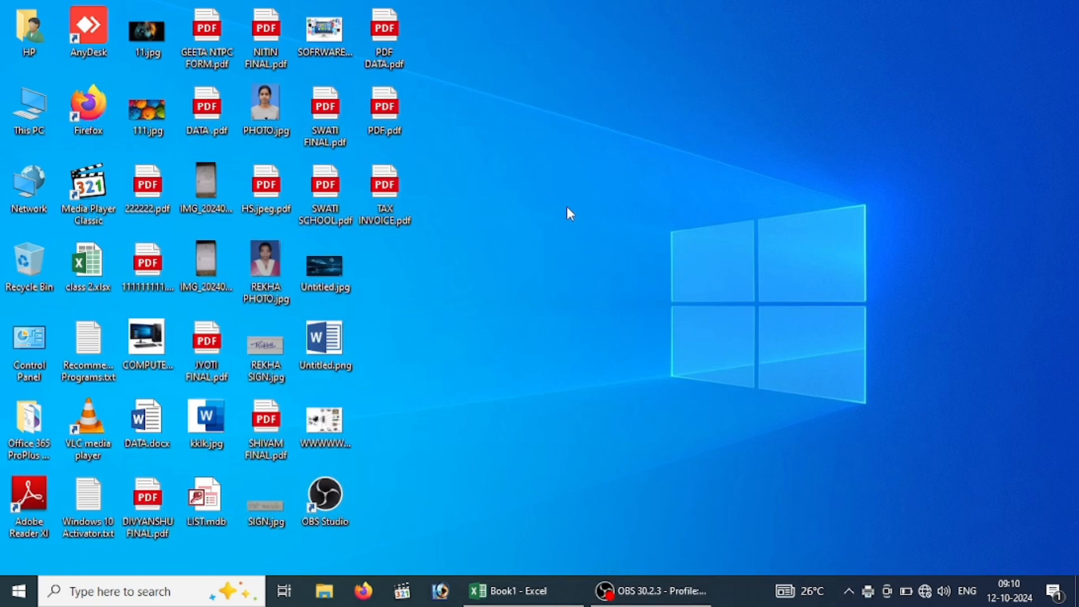
{"action": "double_click", "coordinate": [382, 205]}
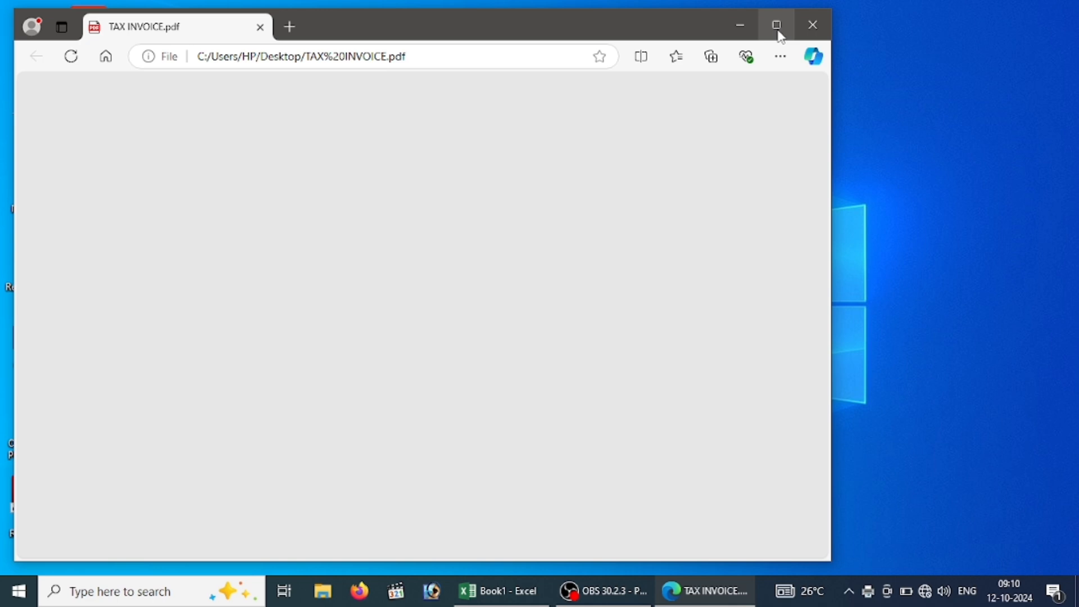
{"action": "left_click", "coordinate": [778, 34]}
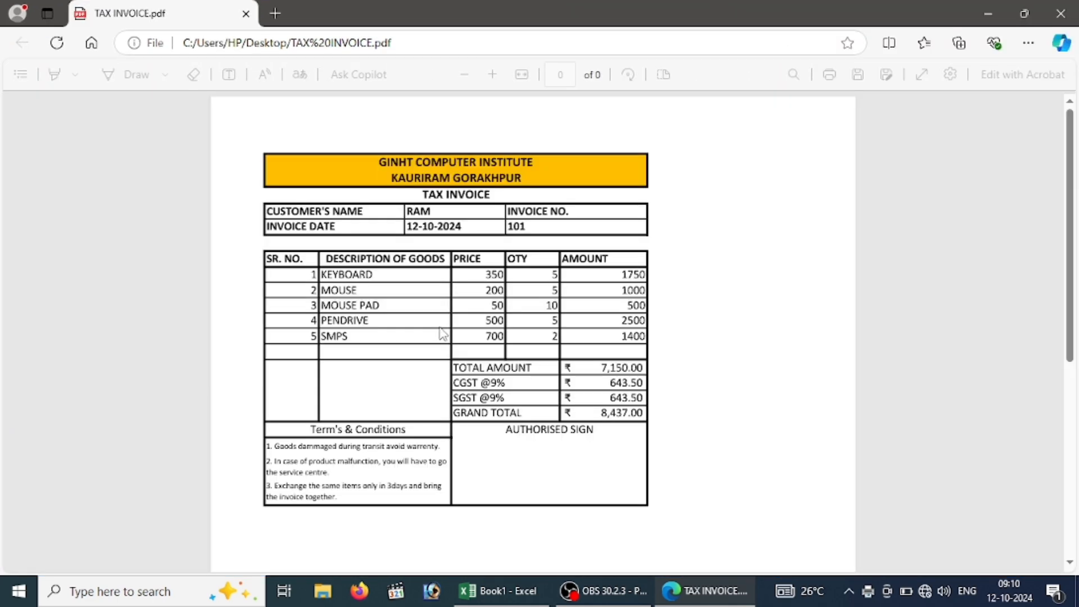